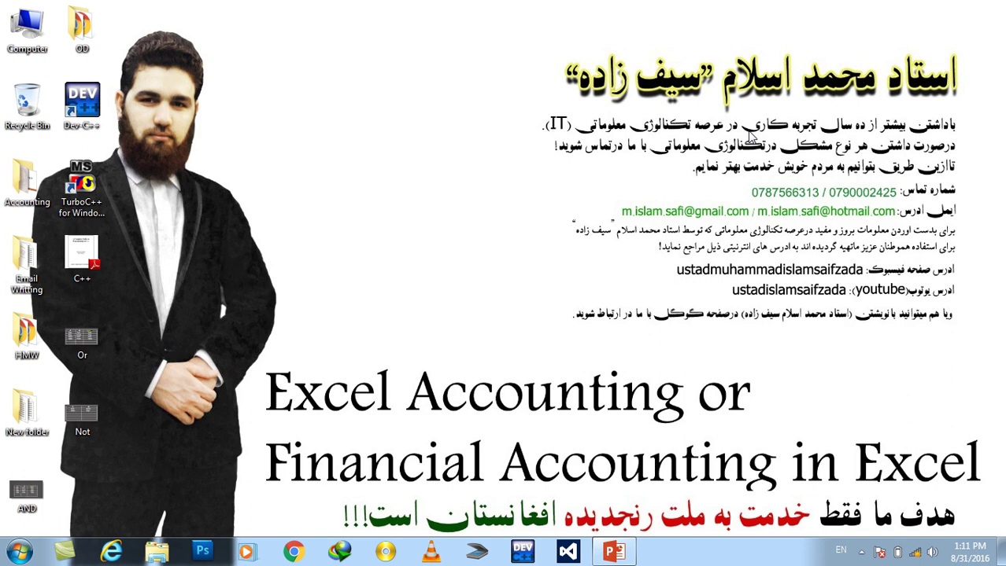
- Bring PowerPoint forward and show slide 124 with the example transactions
{"action": "left_click", "coordinate": [613, 552]}
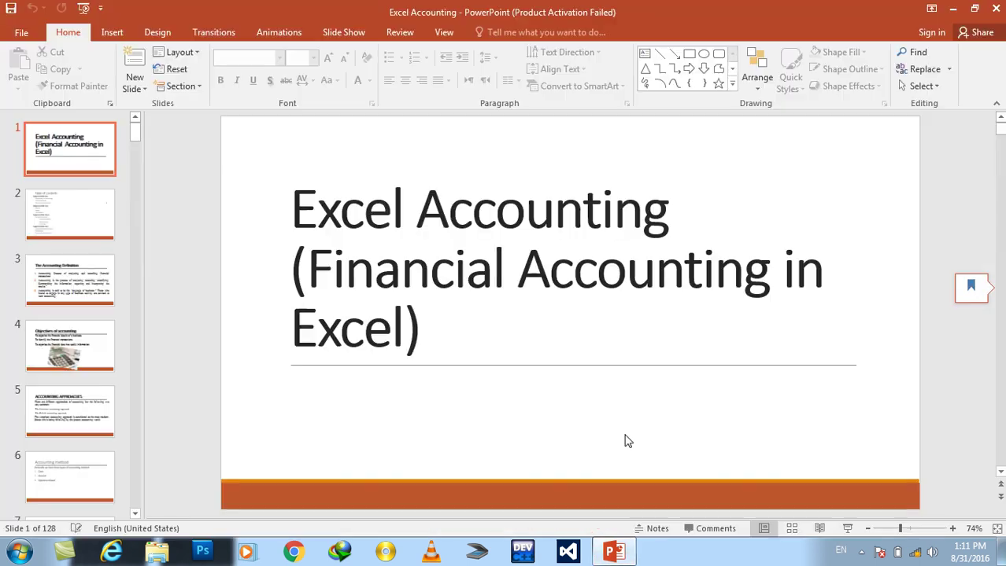
{"action": "left_click_drag", "start_coordinate": [135, 132], "coordinate": [145, 510]}
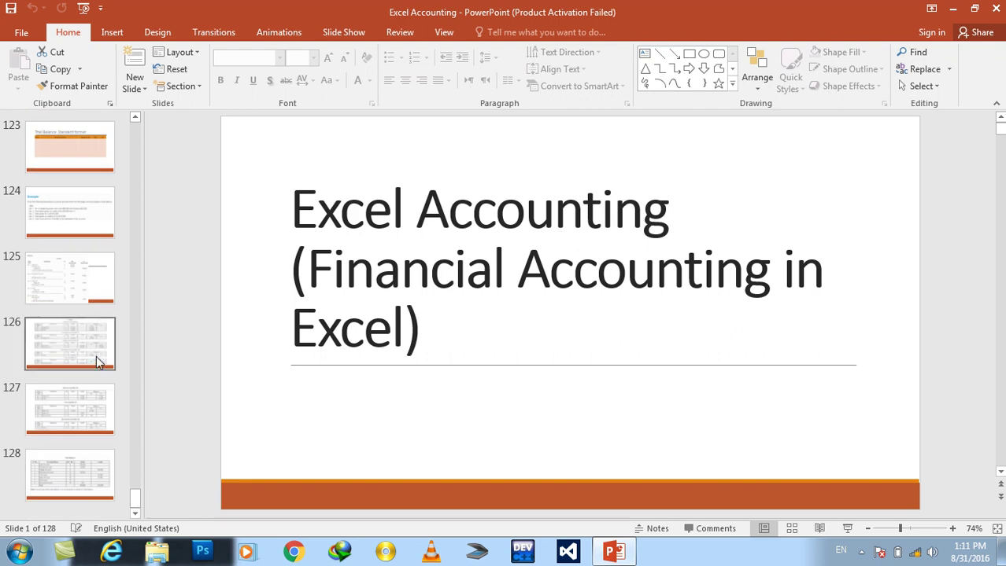
{"action": "left_click", "coordinate": [84, 223]}
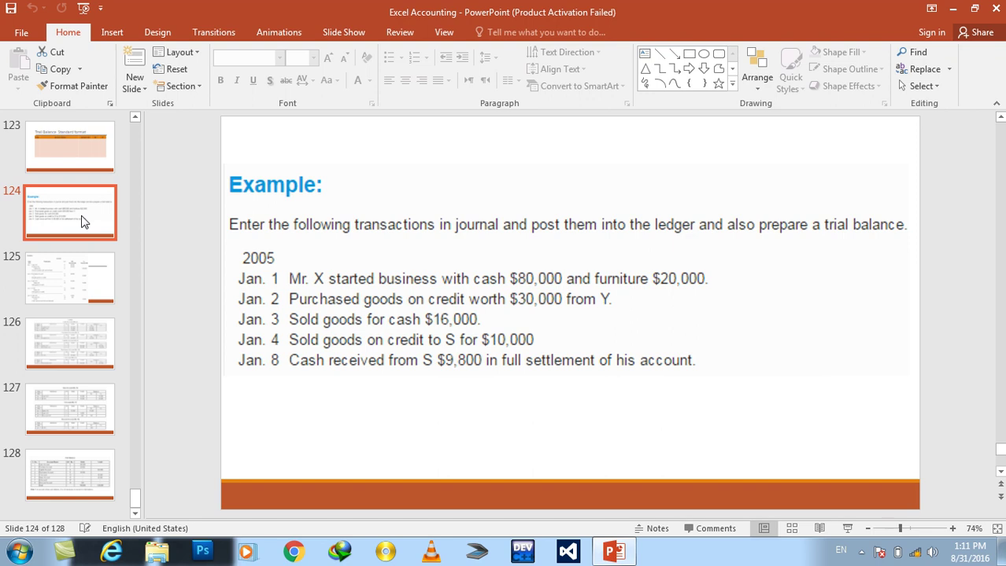
- Launch Excel from the Run prompt and dismiss the activation notice
{"action": "key", "text": "super+r"}
{"action": "type", "text": "exc"}
{"action": "type", "text": "l"}
{"action": "key", "text": "Return"}
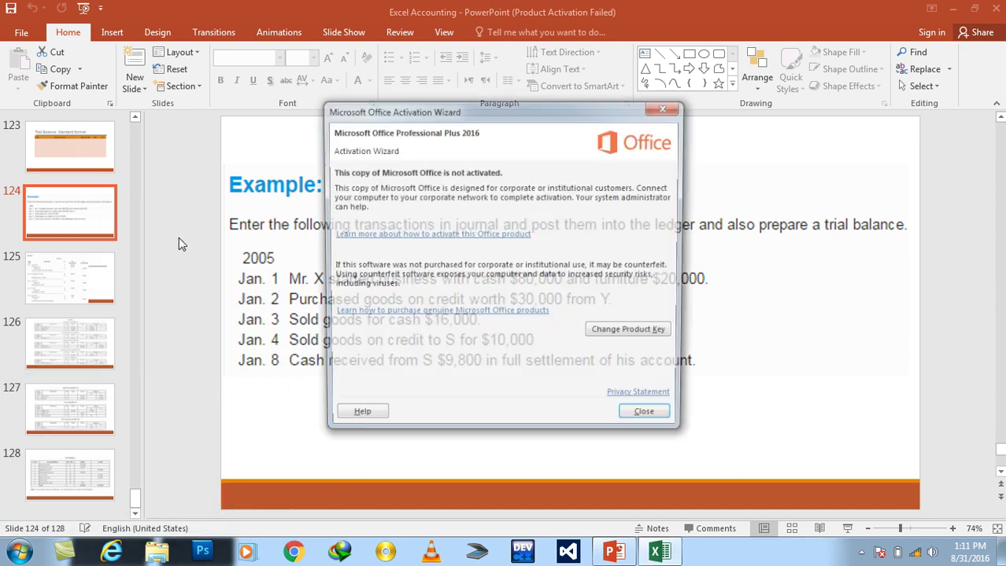
{"action": "left_click", "coordinate": [629, 420]}
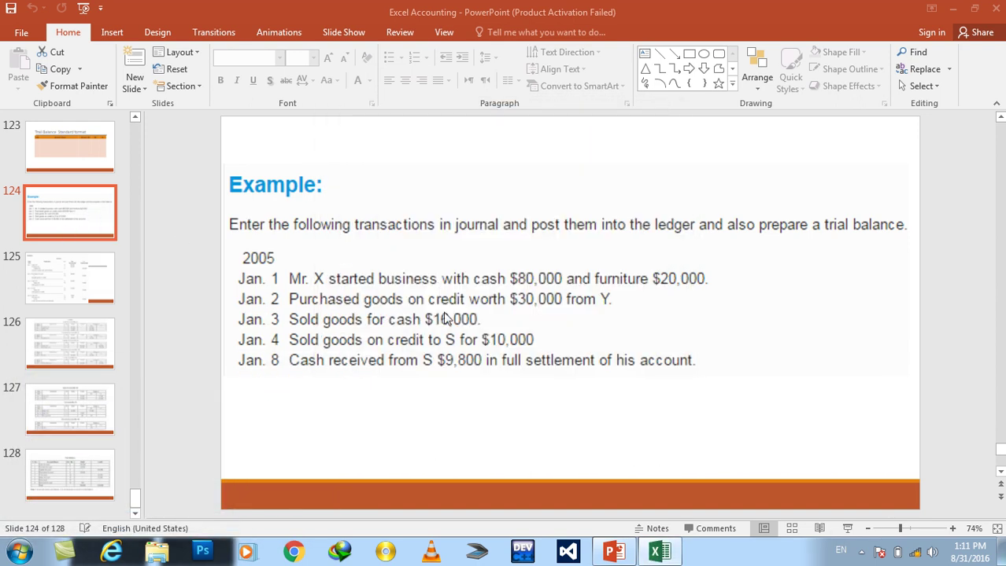
{"action": "left_click", "coordinate": [647, 555]}
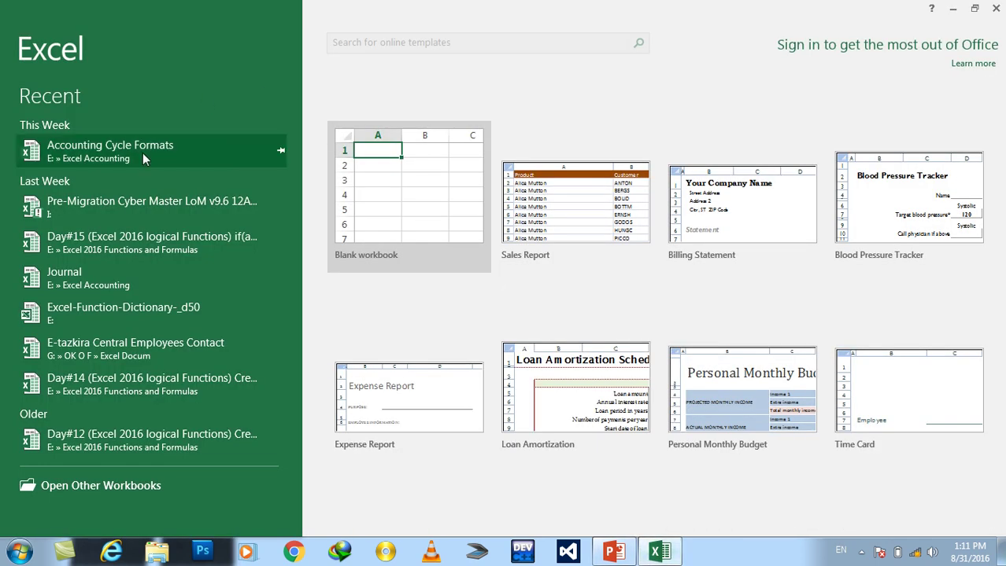
- Open Accounting Cycle Formats and clear the Journal entries in A3:E20
{"action": "left_click", "coordinate": [143, 153]}
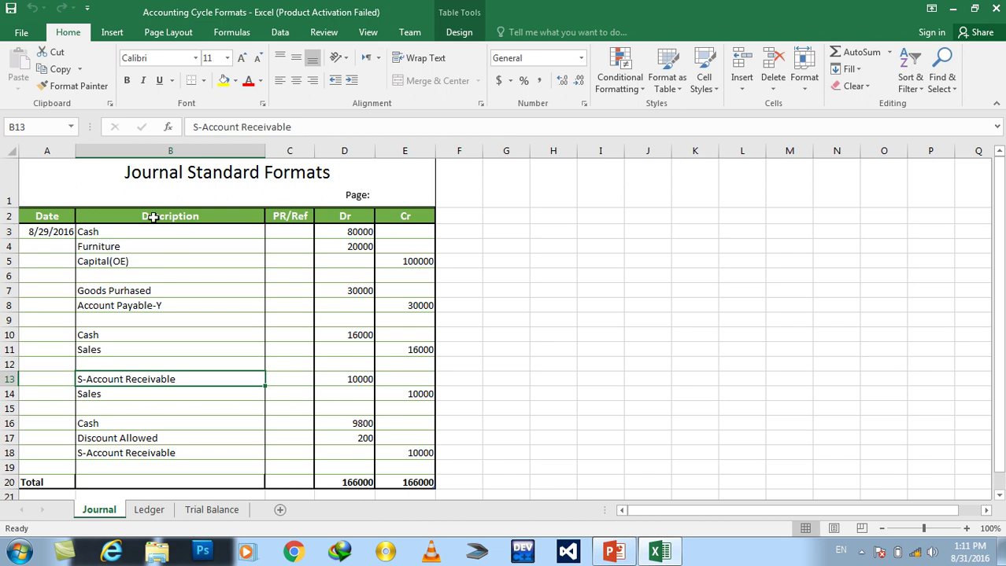
{"action": "left_click_drag", "start_coordinate": [59, 233], "coordinate": [392, 478]}
{"action": "key", "text": "Delete"}
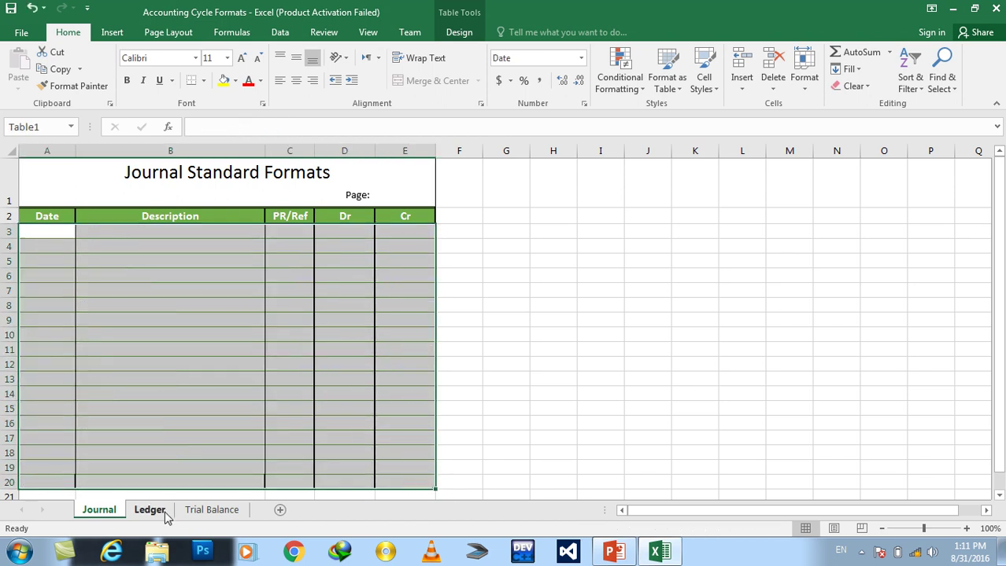
- Clear Ledger rows 9–51, leaving only the Cash block
{"action": "left_click", "coordinate": [150, 510]}
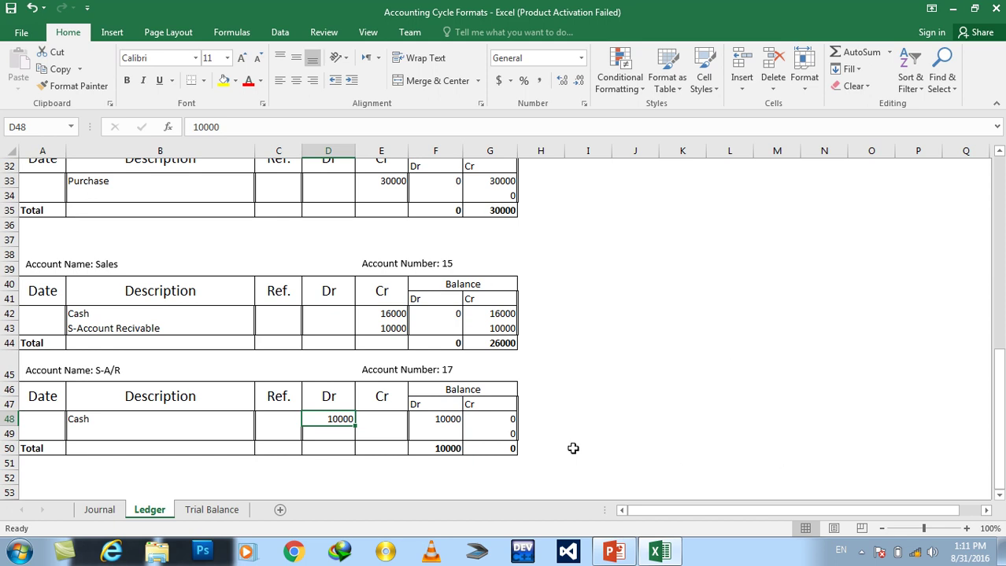
{"action": "mouse_move", "coordinate": [512, 449]}
{"action": "left_mouse_down"}
{"action": "mouse_move", "coordinate": [43, 406]}
{"action": "mouse_move", "coordinate": [65, 2]}
{"action": "mouse_move", "coordinate": [37, 495]}
{"action": "mouse_move", "coordinate": [27, 424]}
{"action": "mouse_move", "coordinate": [10, 470]}
{"action": "left_mouse_up"}
{"action": "left_click", "coordinate": [10, 347], "text": "shift"}
{"action": "right_click", "coordinate": [10, 347]}
{"action": "key", "text": "Escape"}
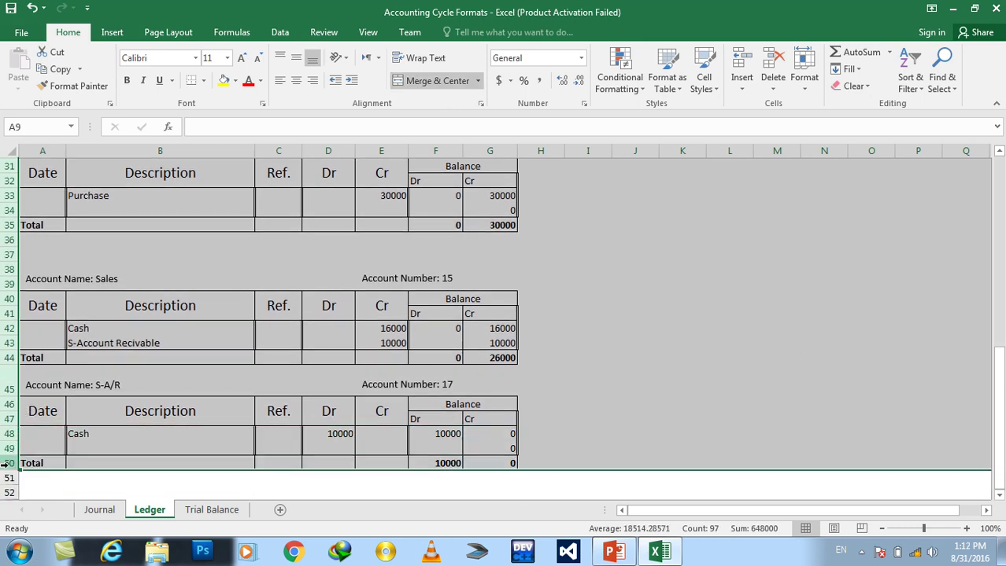
{"action": "right_click", "coordinate": [9, 470]}
{"action": "left_click", "coordinate": [61, 383]}
{"action": "scroll", "coordinate": [31, 362], "scroll_direction": "up", "scroll_amount": 10}
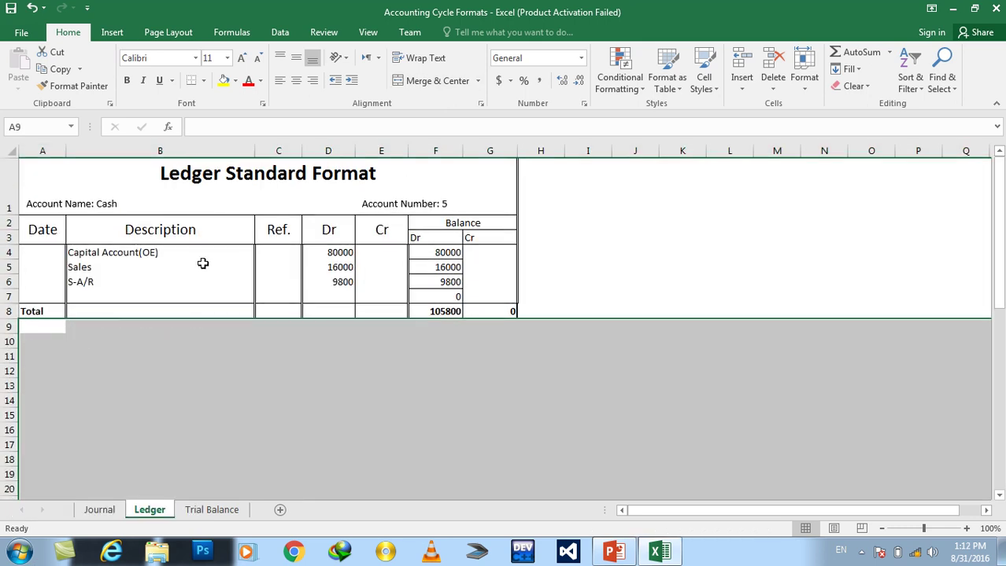
{"action": "left_click", "coordinate": [288, 439]}
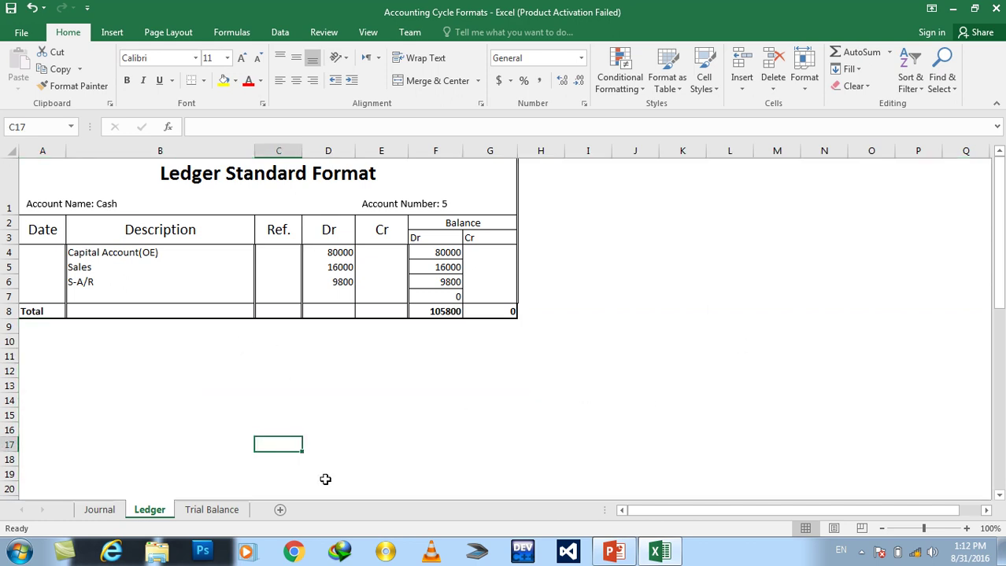
- Empty the Trial Balance entries in rows 5–8, then return to the Journal
{"action": "left_click", "coordinate": [221, 519]}
{"action": "mouse_move", "coordinate": [370, 258]}
{"action": "left_mouse_down"}
{"action": "mouse_move", "coordinate": [94, 208]}
{"action": "mouse_move", "coordinate": [57, 213]}
{"action": "left_mouse_up"}
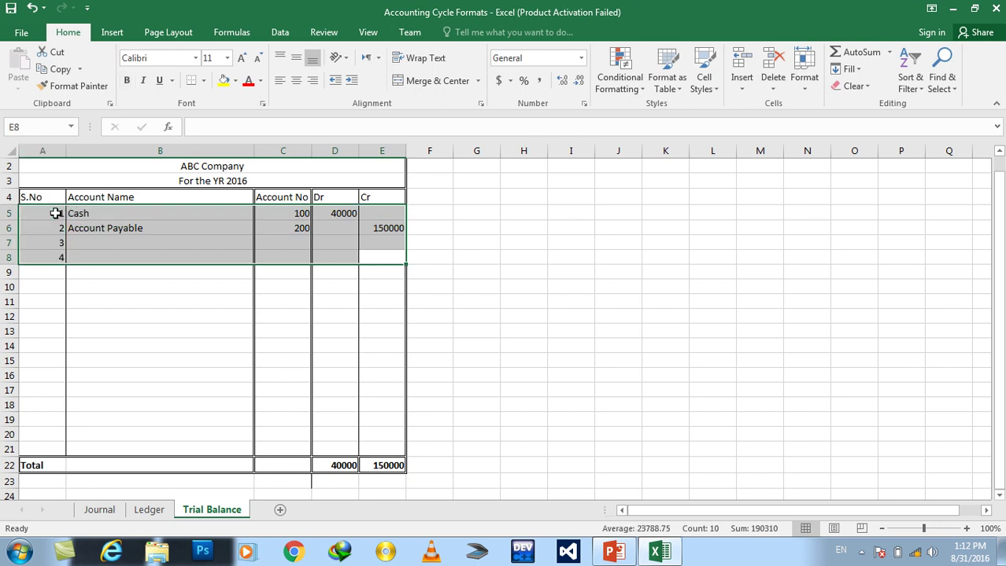
{"action": "key", "text": "Delete"}
{"action": "left_click", "coordinate": [98, 511]}
{"action": "left_click", "coordinate": [174, 290]}
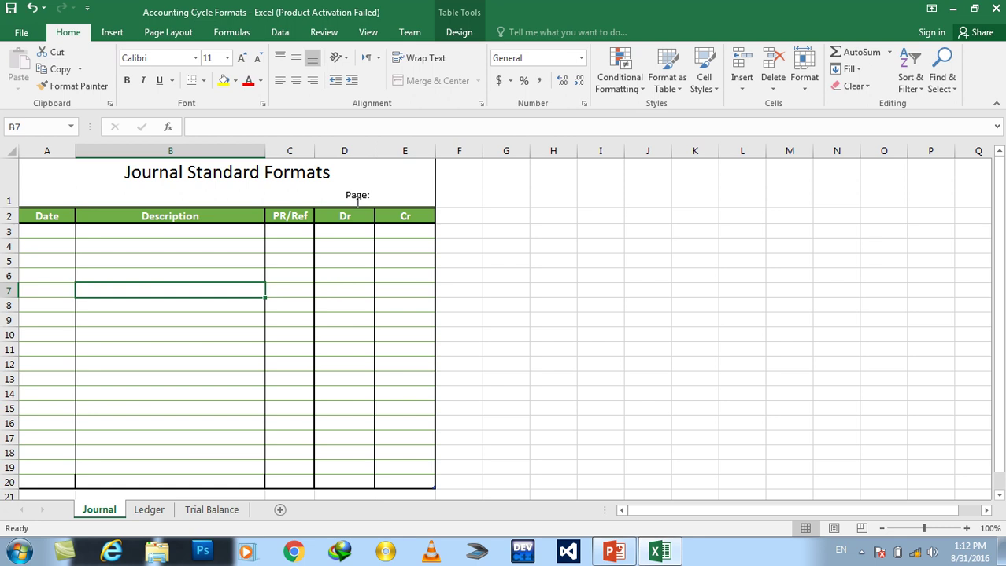
{"action": "left_click", "coordinate": [189, 234]}
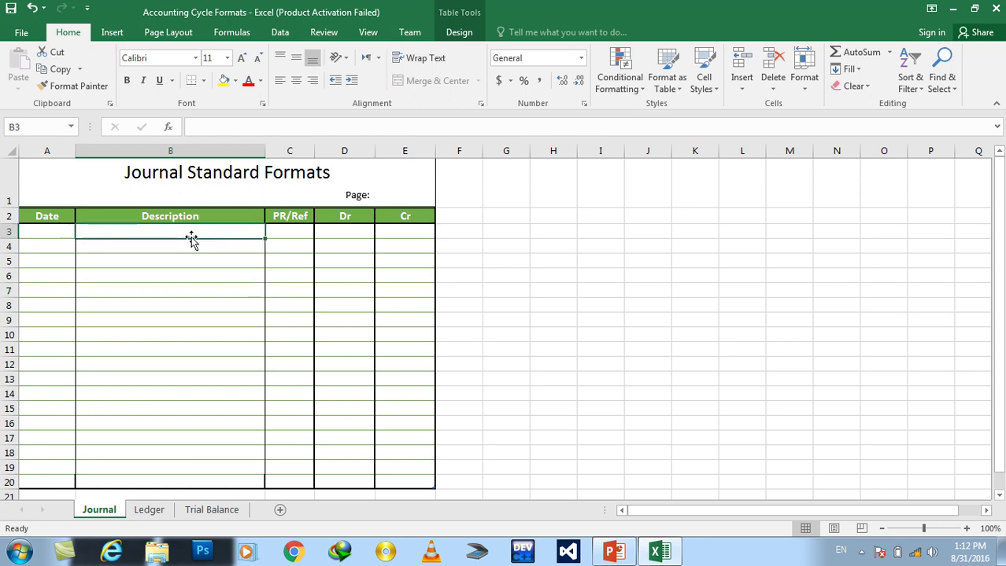
{"action": "left_click", "coordinate": [281, 234]}
{"action": "left_click", "coordinate": [338, 242]}
{"action": "left_click", "coordinate": [414, 247]}
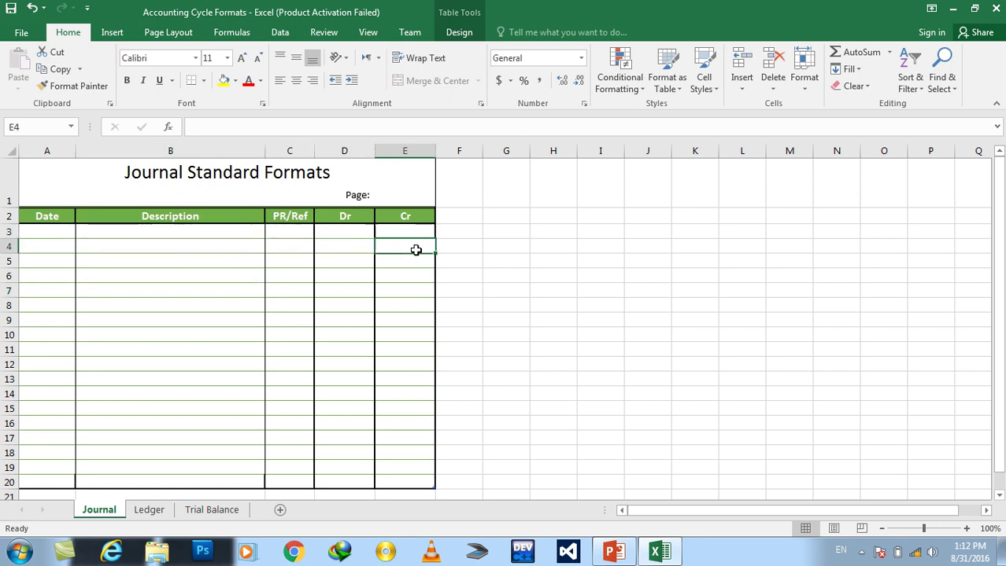
{"action": "left_click", "coordinate": [395, 195]}
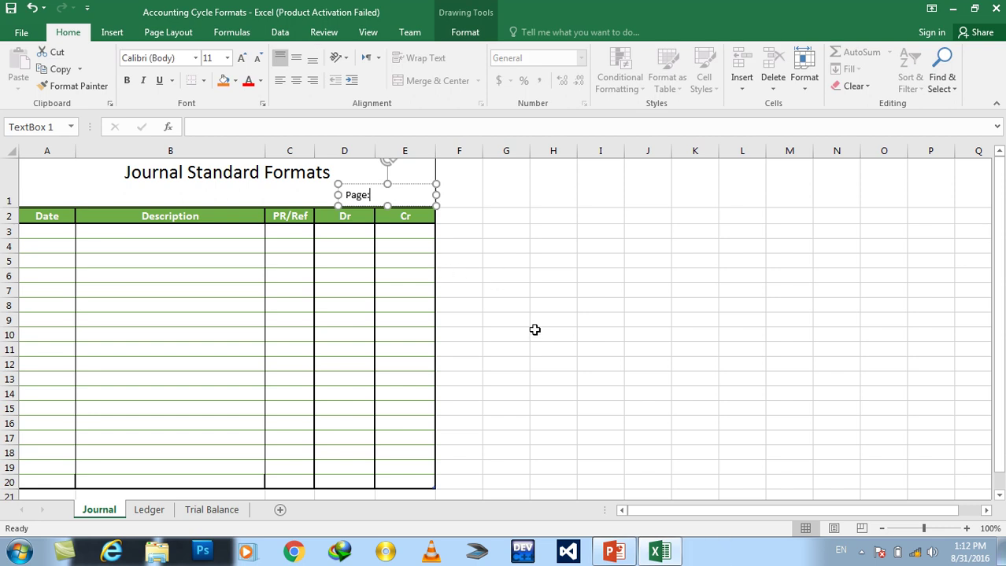
{"action": "left_click", "coordinate": [617, 552]}
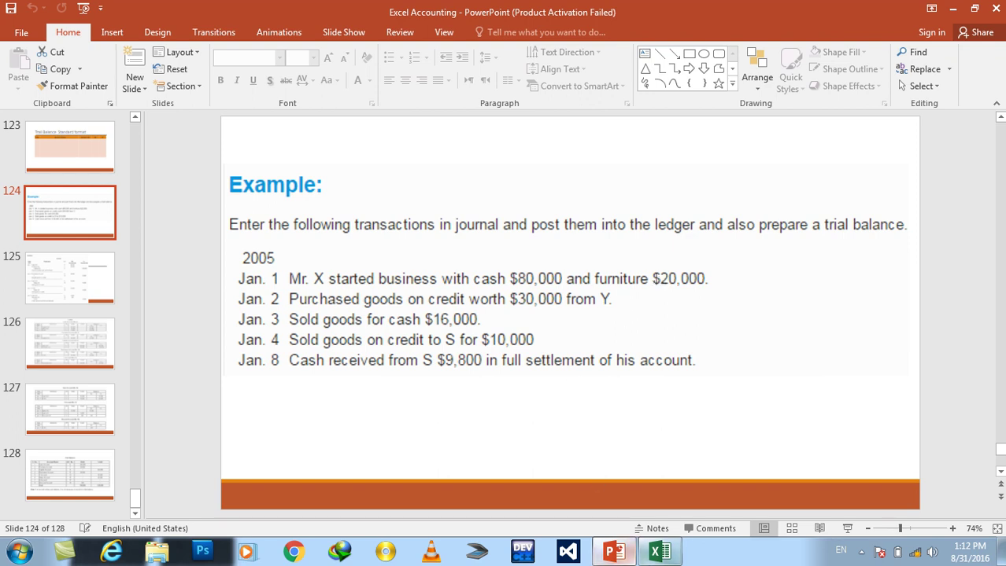
{"action": "left_click", "coordinate": [659, 552]}
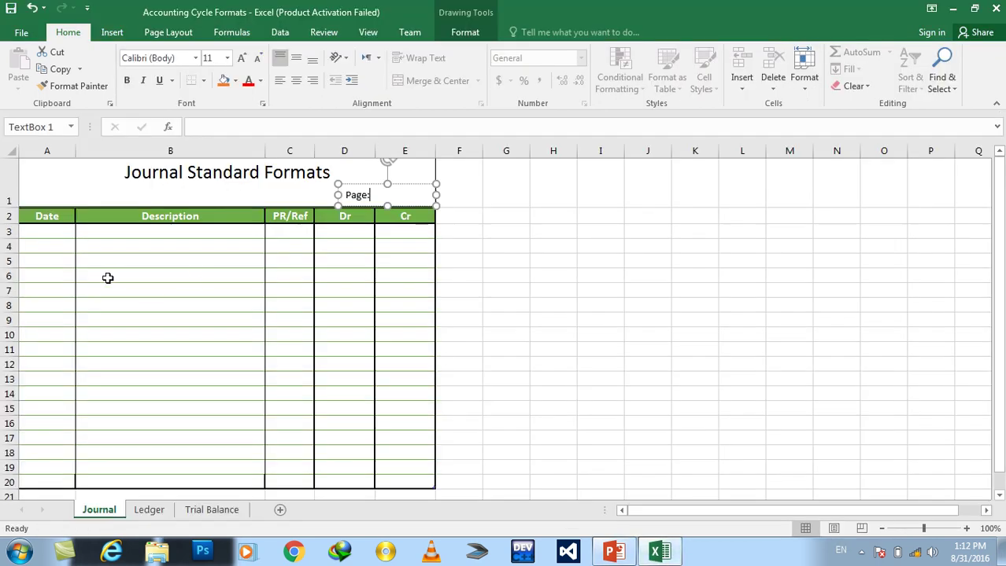
{"action": "left_click", "coordinate": [47, 232]}
- Date the first journal entry 1-June in A3, formatted as a date
{"action": "type", "text": "1-"}
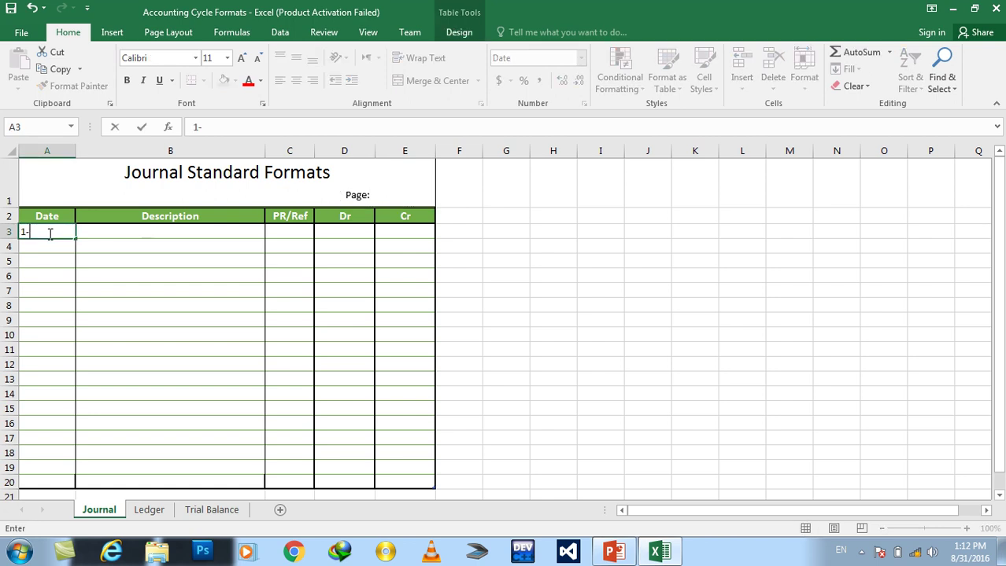
{"action": "type", "text": "n"}
{"action": "key", "text": "Return"}
{"action": "left_click", "coordinate": [63, 233]}
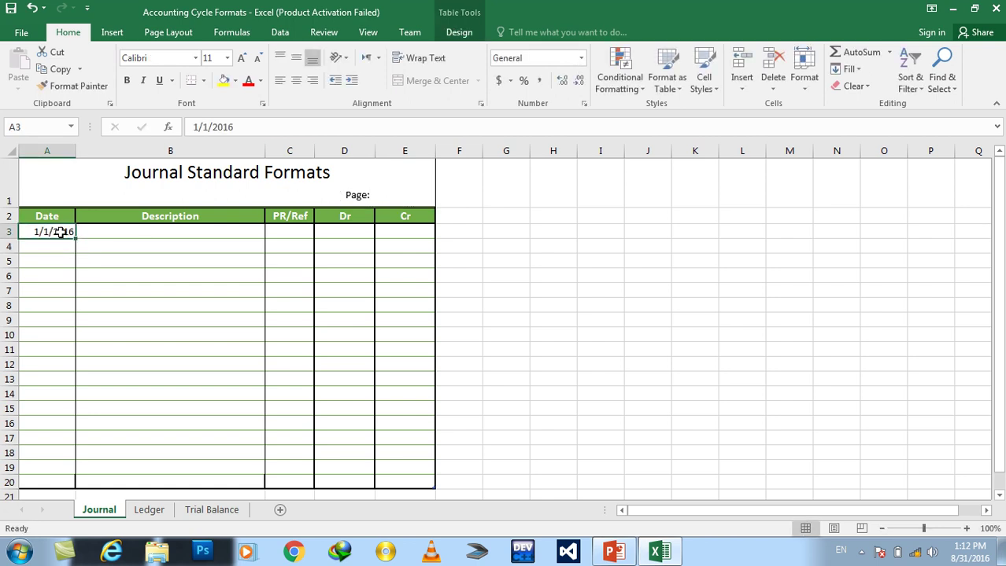
{"action": "left_click", "coordinate": [581, 57]}
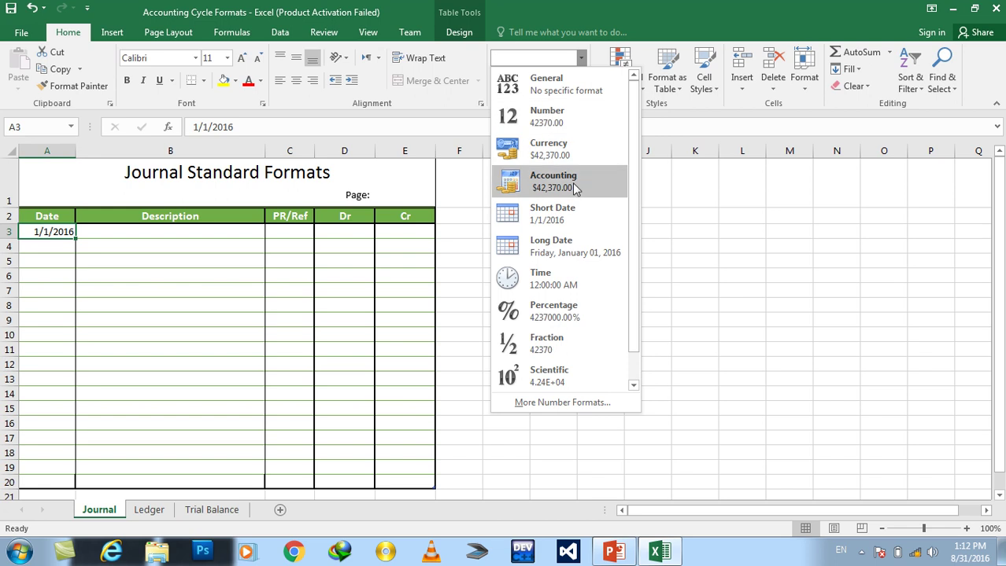
{"action": "left_click", "coordinate": [568, 221]}
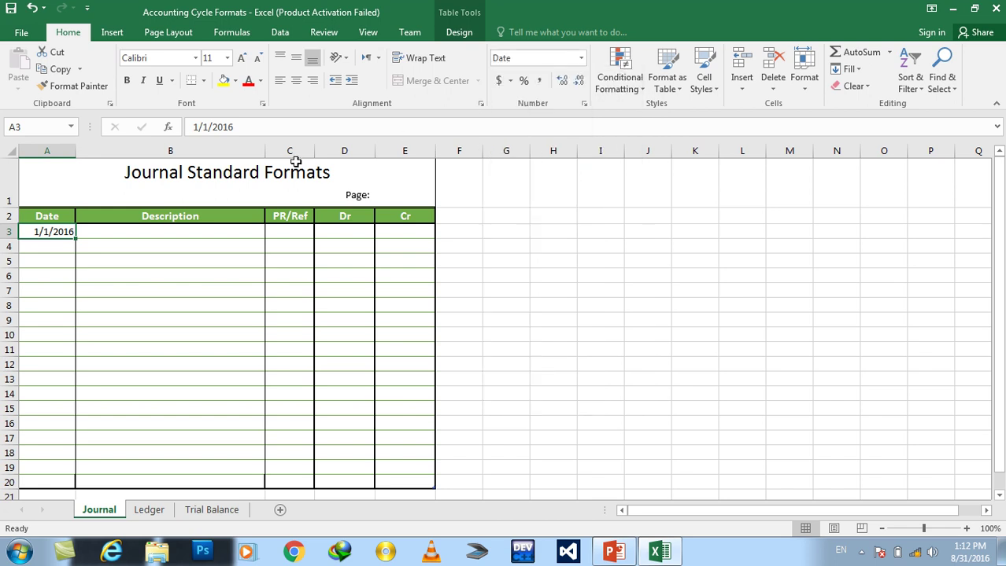
{"action": "type", "text": "1"}
{"action": "type", "text": "une"}
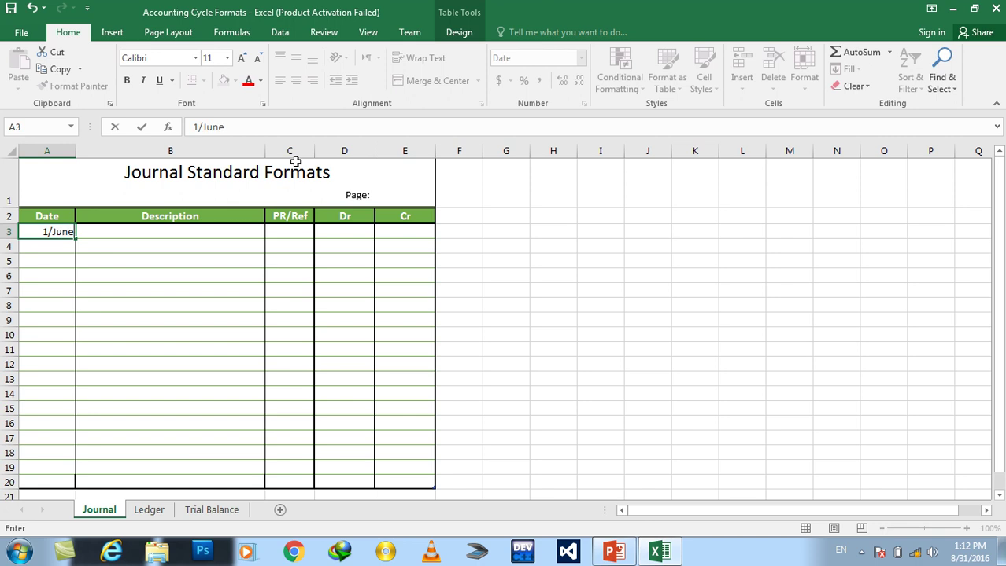
{"action": "key", "text": "Return"}
{"action": "left_click", "coordinate": [40, 233]}
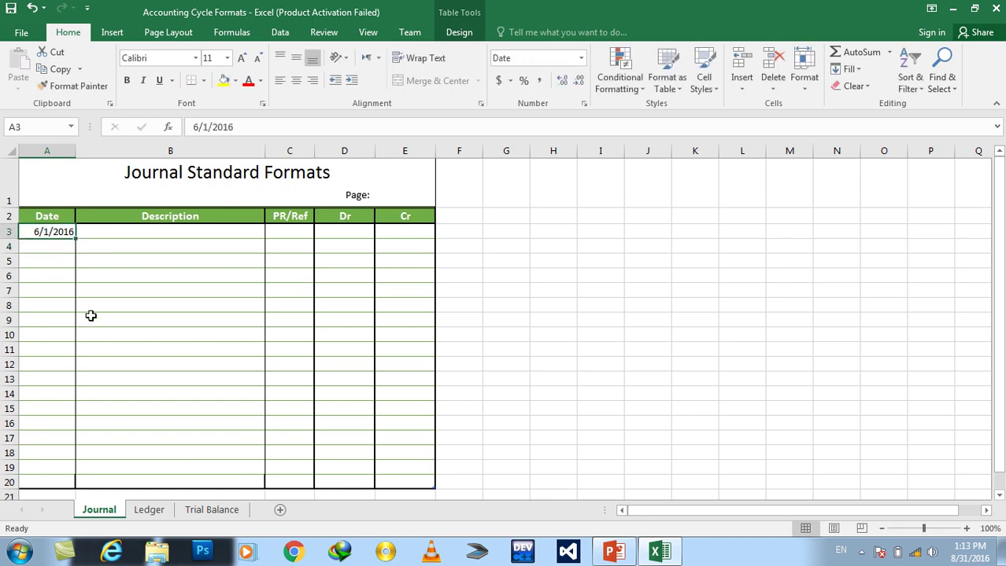
- Debit Cash 80000 in B3 and D3
{"action": "left_click", "coordinate": [158, 232]}
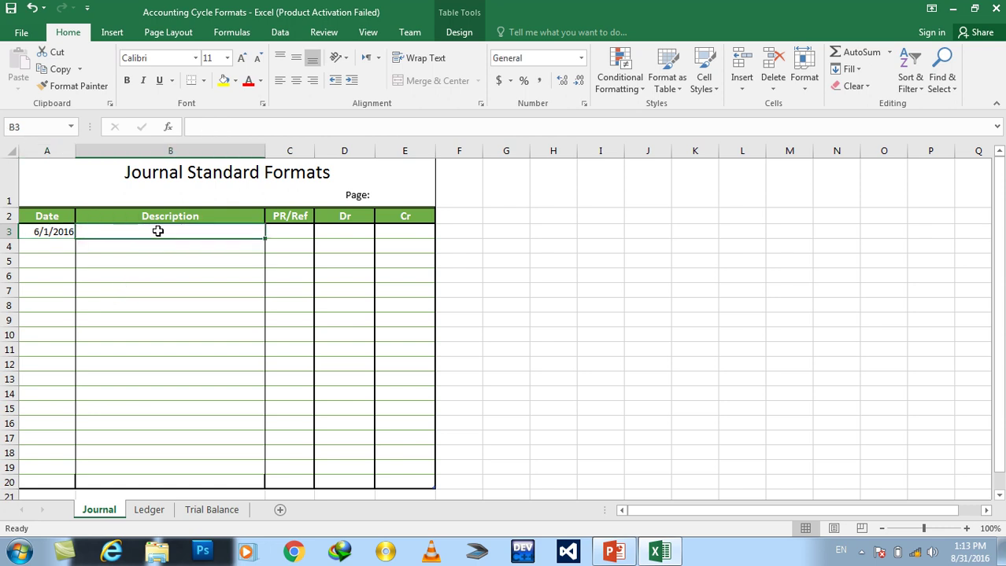
{"action": "key", "text": "Left"}
{"action": "left_click", "coordinate": [157, 232]}
{"action": "type", "text": "Cash"}
{"action": "key", "text": "Tab"}
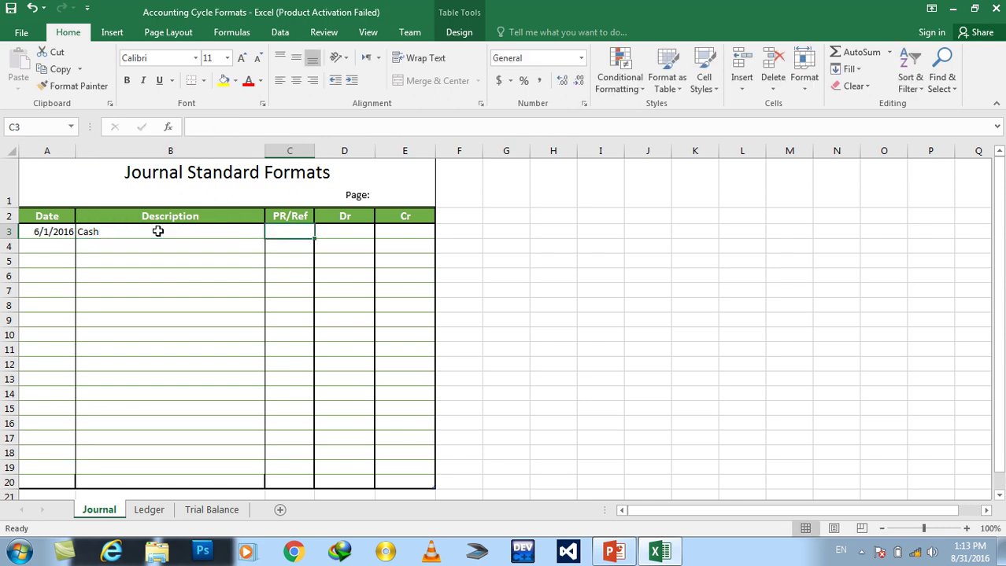
{"action": "key", "text": "Tab"}
{"action": "type", "text": "8000"}
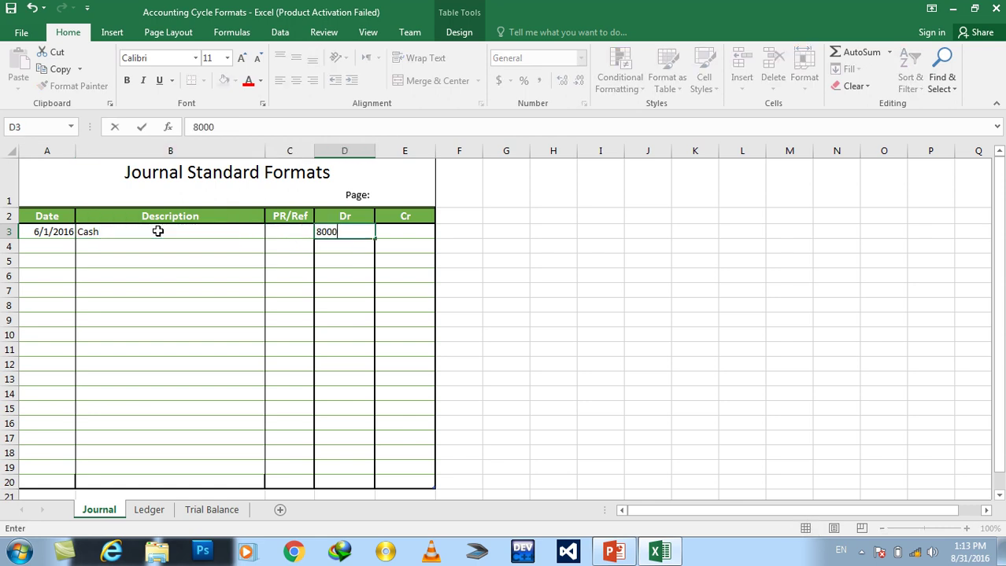
{"action": "key", "text": "Return"}
{"action": "key", "text": "Up"}
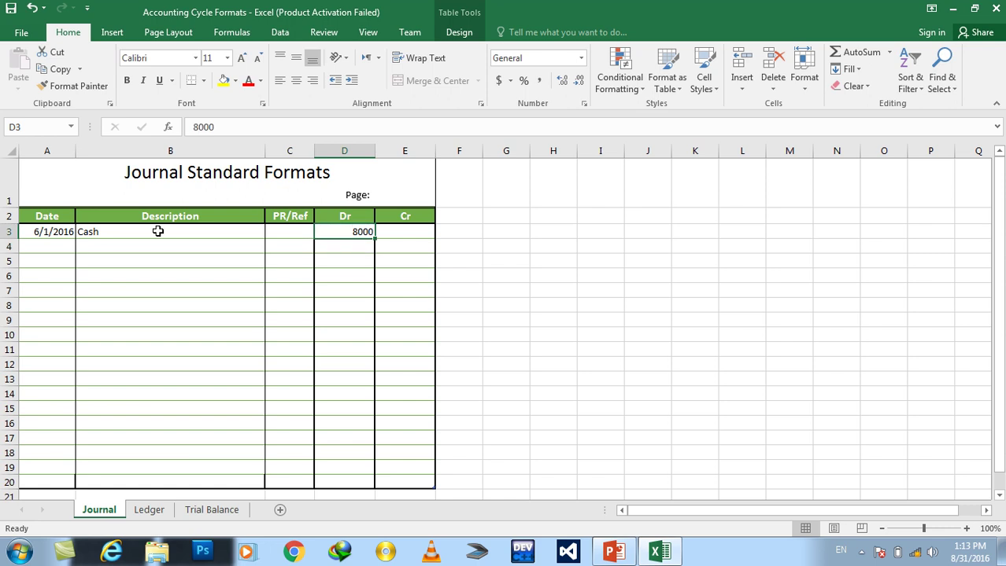
{"action": "type", "text": "800"}
{"action": "key", "text": "Return"}
- Debit Furniture 20000 in B4 and D4
{"action": "key", "text": "Left"}
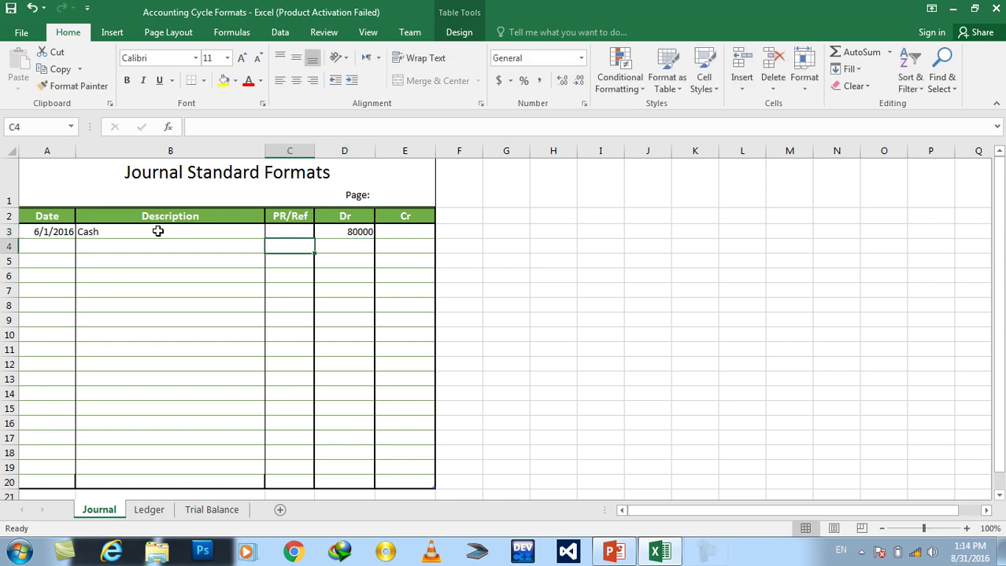
{"action": "key", "text": "Left"}
{"action": "key", "text": "Left"}
{"action": "key", "text": "Right"}
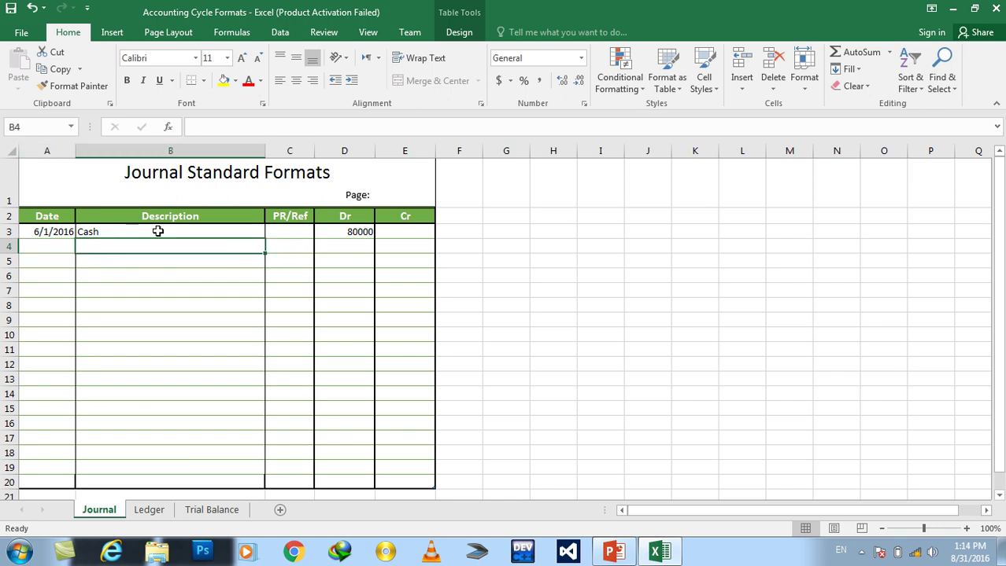
{"action": "type", "text": "Furniture"}
{"action": "key", "text": "ctrl+Return"}
{"action": "key", "text": "Right"}
{"action": "key", "text": "Right"}
{"action": "type", "text": "20000"}
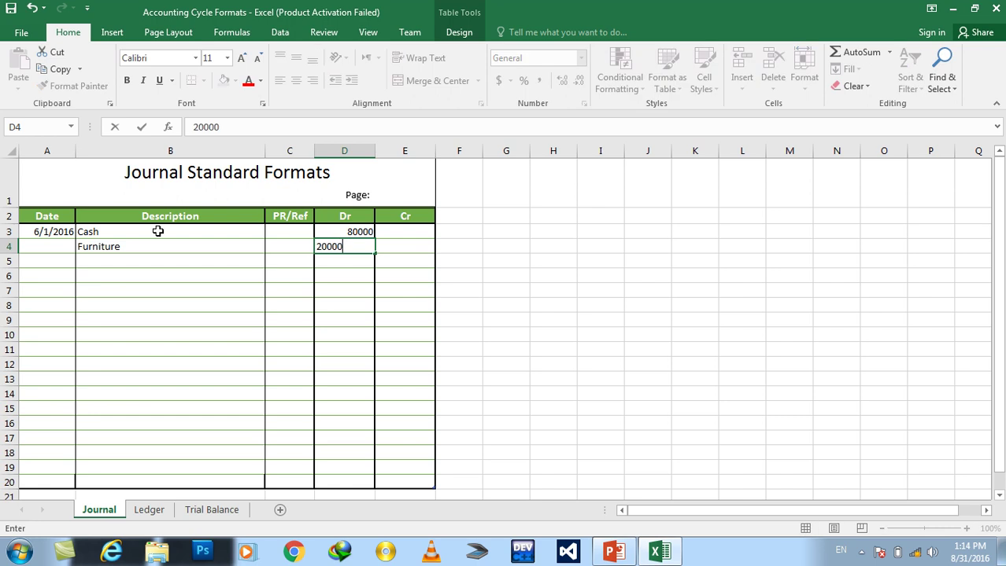
{"action": "key", "text": "Return"}
- Credit Capital(AC) 100000 in B5 and E5
{"action": "key", "text": "Left"}
{"action": "key", "text": "Left"}
{"action": "type", "text": "Capital(A"}
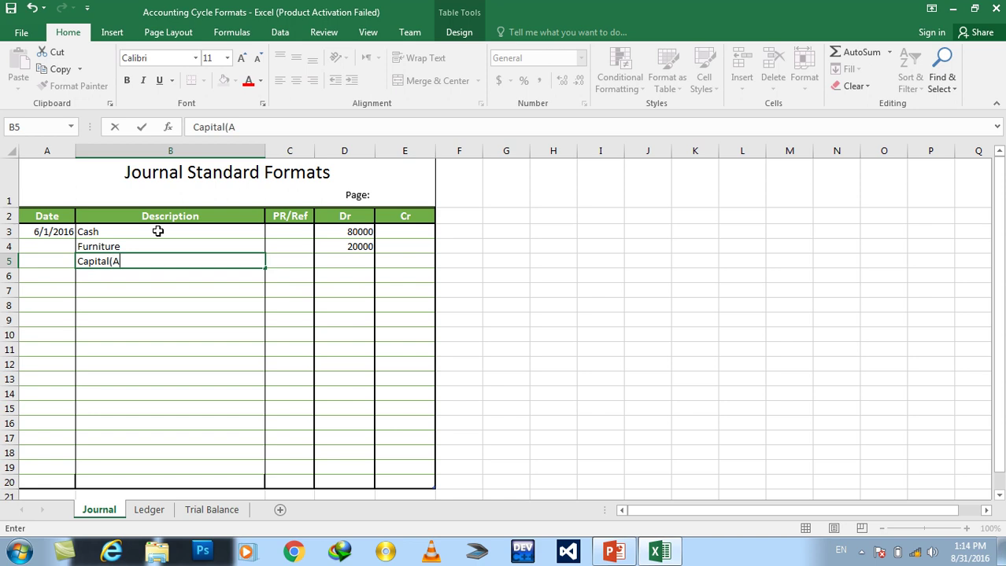
{"action": "type", "text": "C"}
{"action": "key", "text": "Right"}
{"action": "key", "text": "Right"}
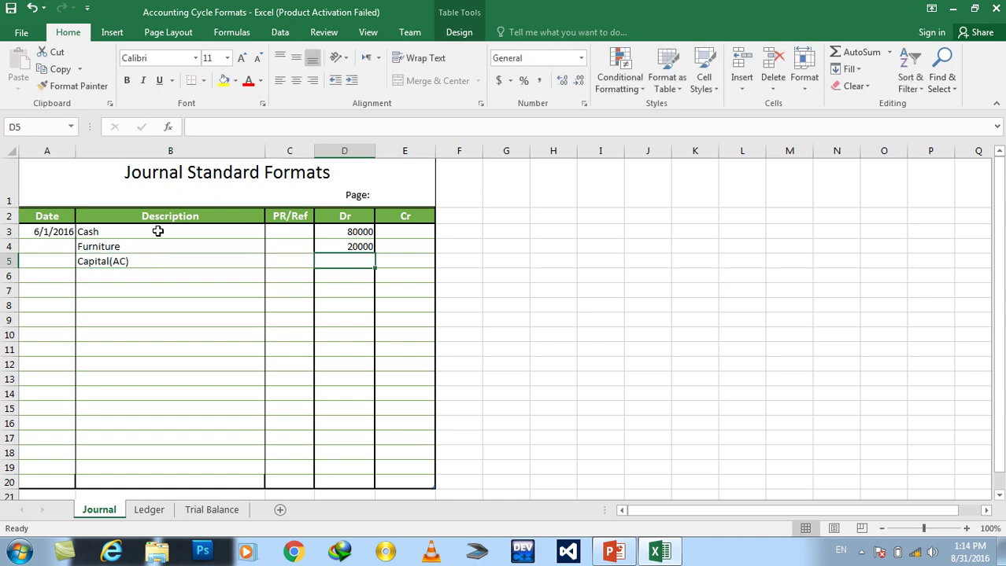
{"action": "key", "text": "Right"}
{"action": "type", "text": "10000"}
{"action": "key", "text": "Return"}
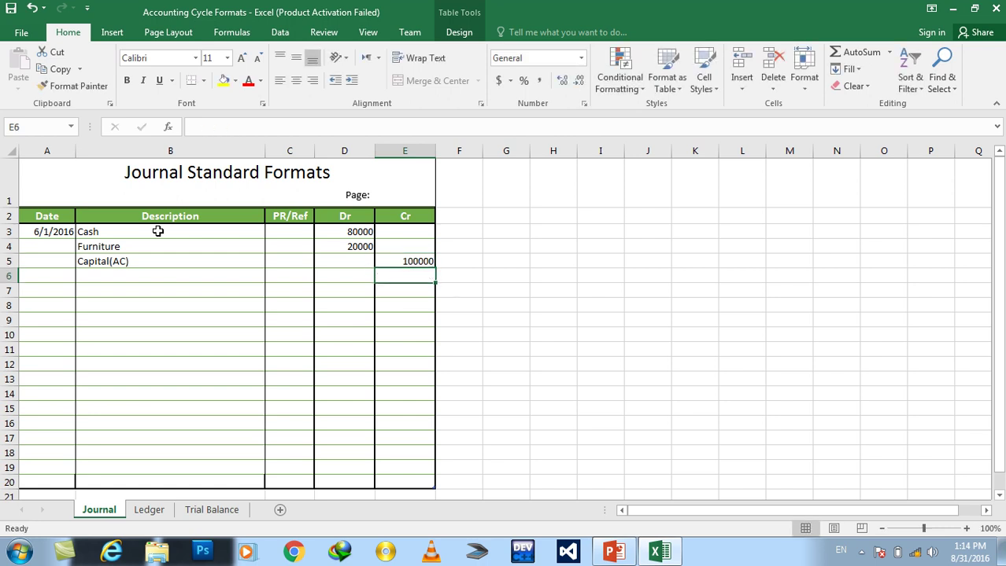
- Date the next entry 2-Jun in A7
{"action": "key", "text": "Left"}
{"action": "key", "text": "Left"}
{"action": "key", "text": "Left"}
{"action": "key", "text": "Left"}
{"action": "key", "text": "Down"}
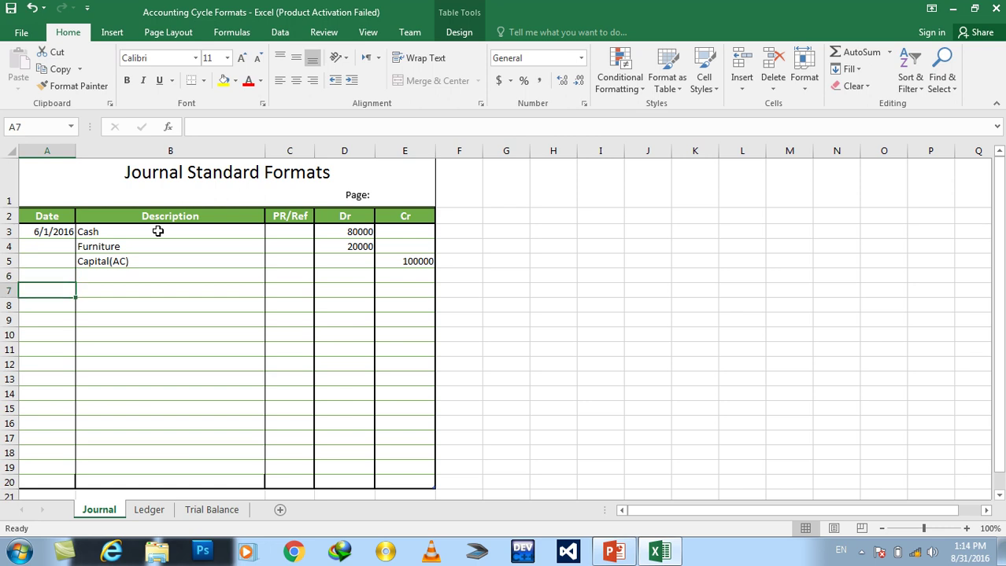
{"action": "type", "text": "2-Jun"}
{"action": "key", "text": "Return"}
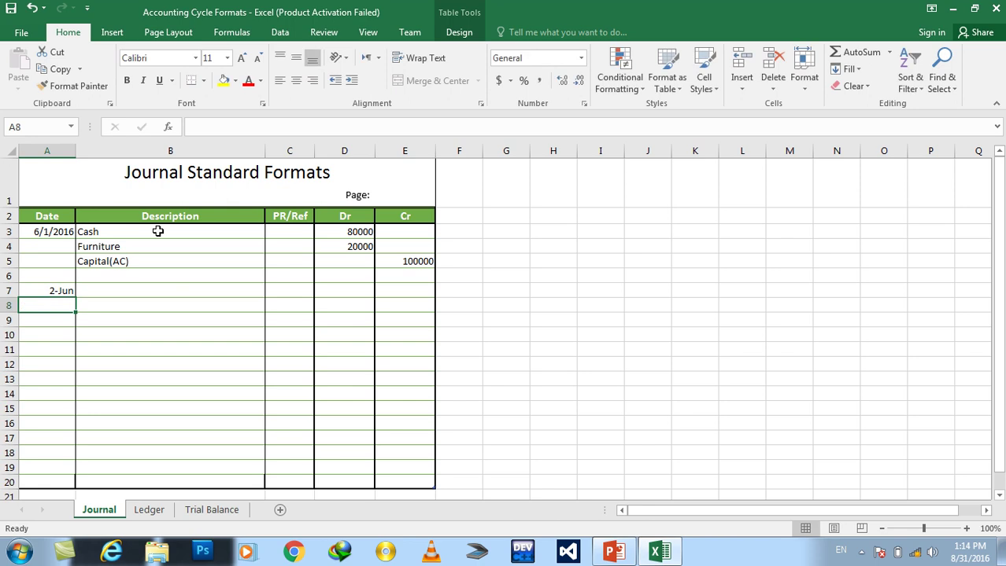
{"action": "left_click", "coordinate": [613, 551]}
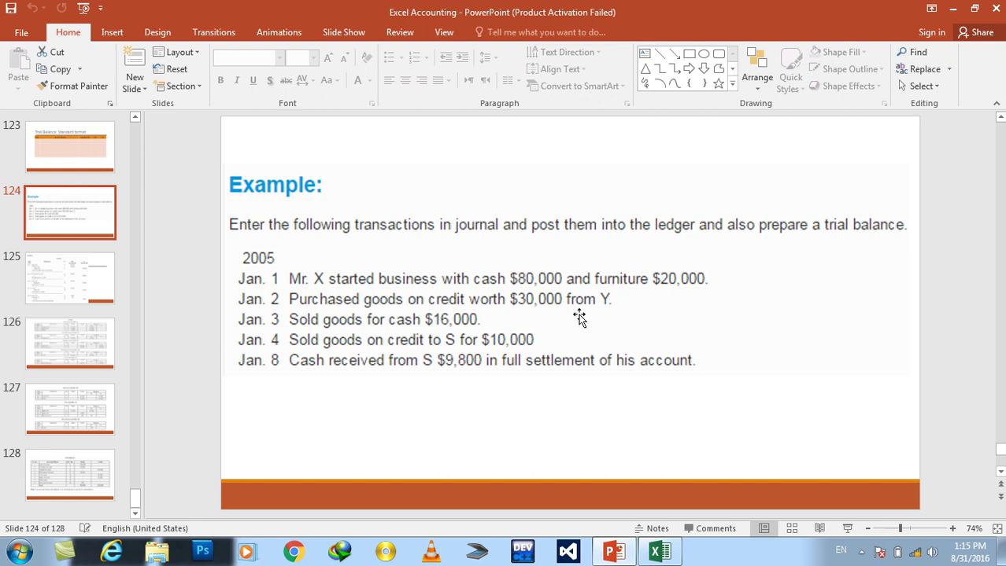
- Debit Purchase(Goods) 30000 in B7 and D7
{"action": "left_click", "coordinate": [657, 554]}
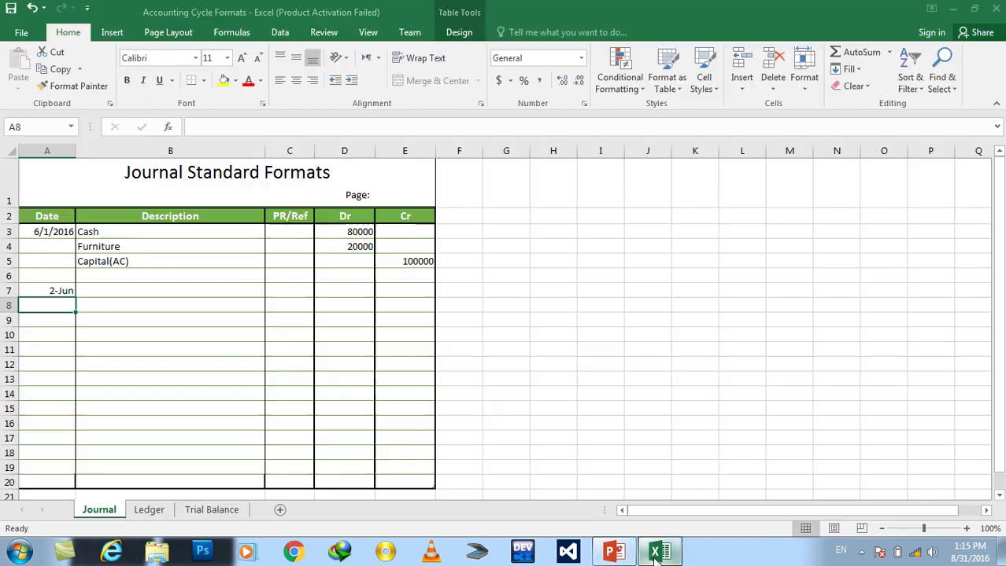
{"action": "left_click", "coordinate": [116, 290]}
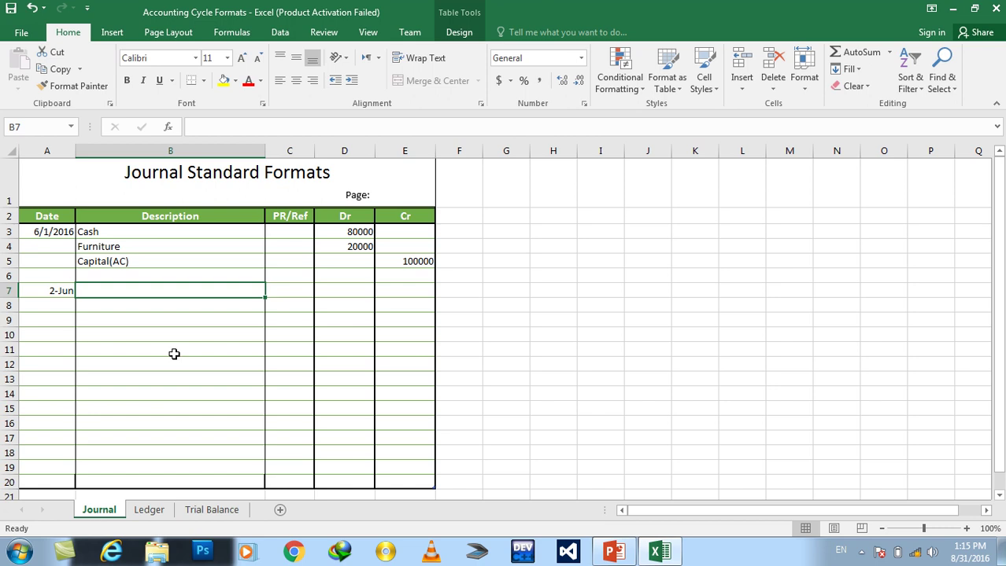
{"action": "type", "text": "Purchase"}
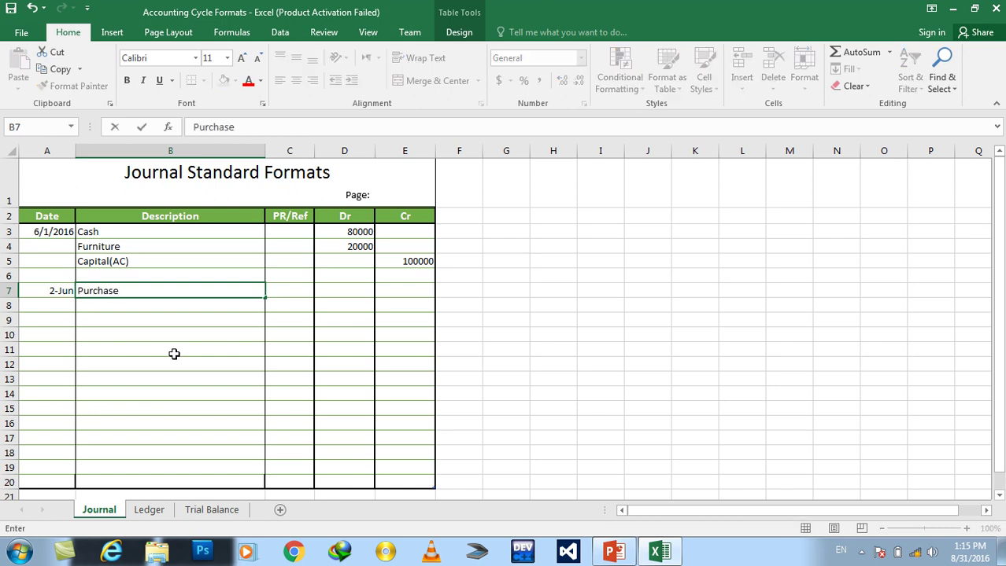
{"action": "type", "text": "(Goods"}
{"action": "key", "text": "Tab"}
{"action": "key", "text": "Tab"}
{"action": "type", "text": "30000"}
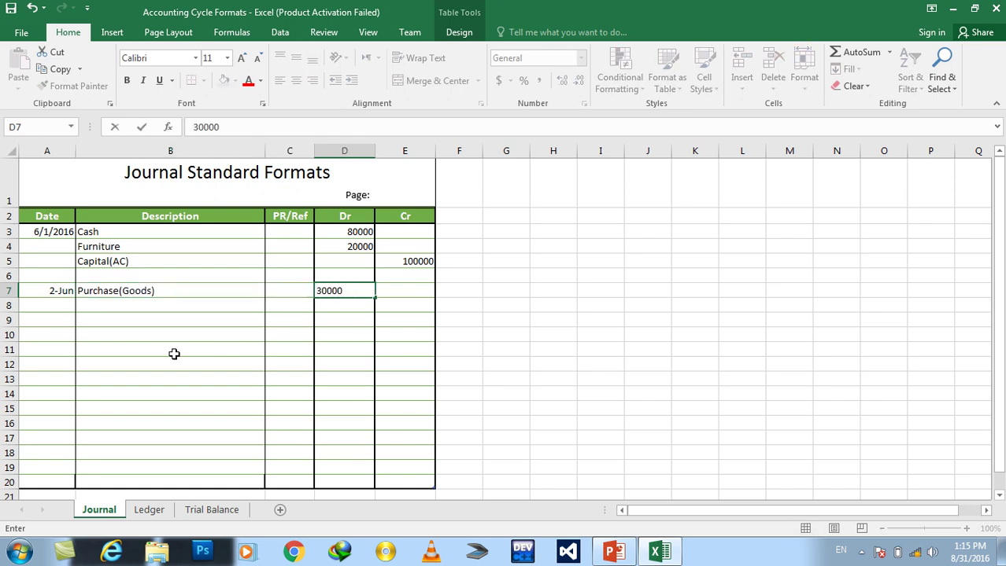
{"action": "key", "text": "Return"}
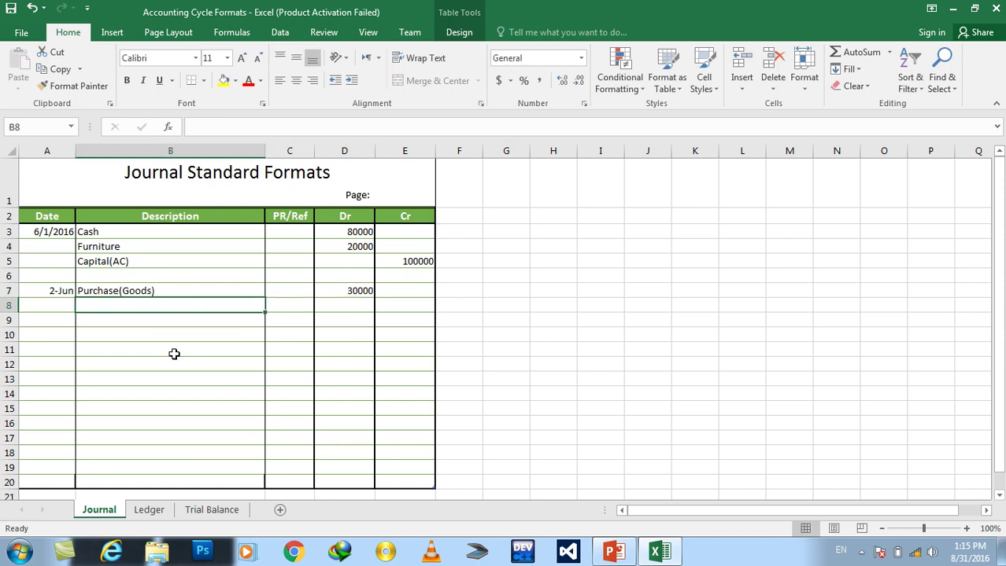
- Credit Account Payable-Y 30000 in B8 and E8
{"action": "type", "text": "Account Payable-Y"}
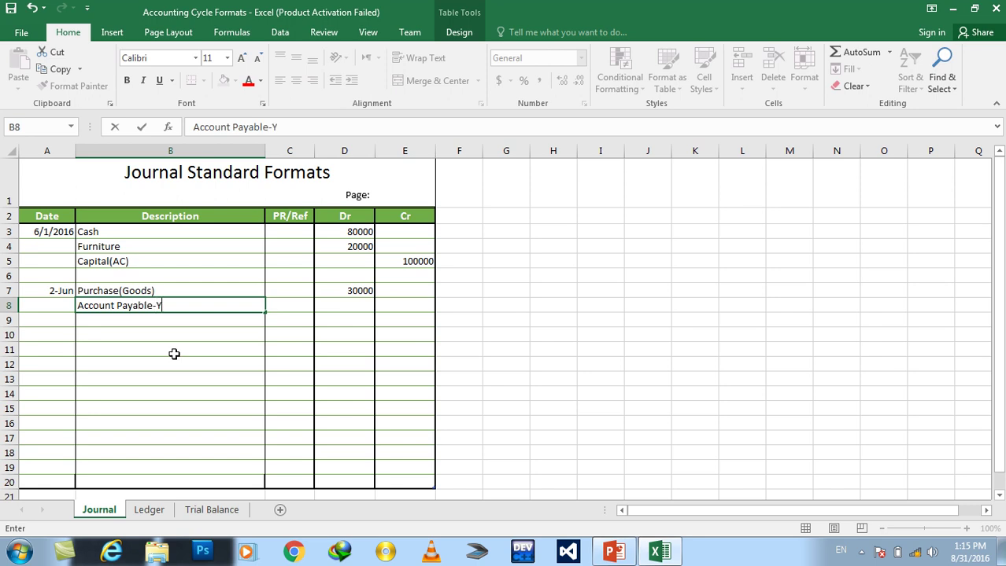
{"action": "key", "text": "Tab"}
{"action": "key", "text": "Tab"}
{"action": "key", "text": "Tab"}
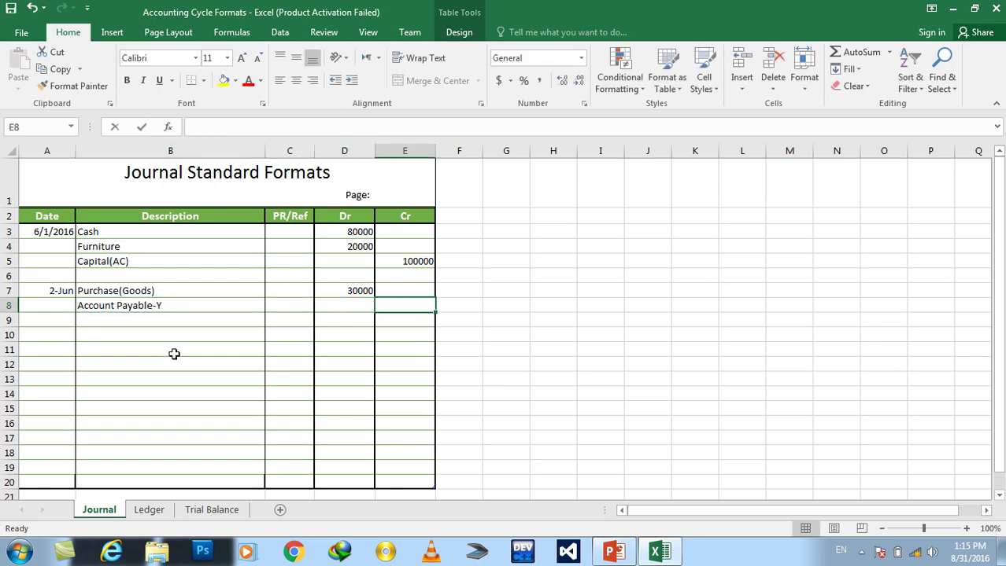
{"action": "type", "text": "3000"}
{"action": "key", "text": "Return"}
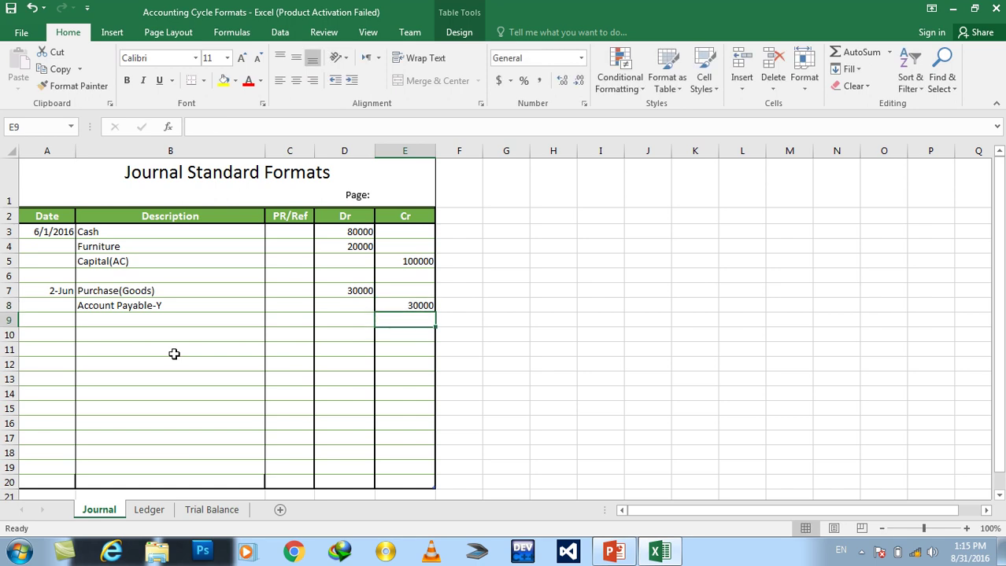
{"action": "left_click", "coordinate": [610, 554]}
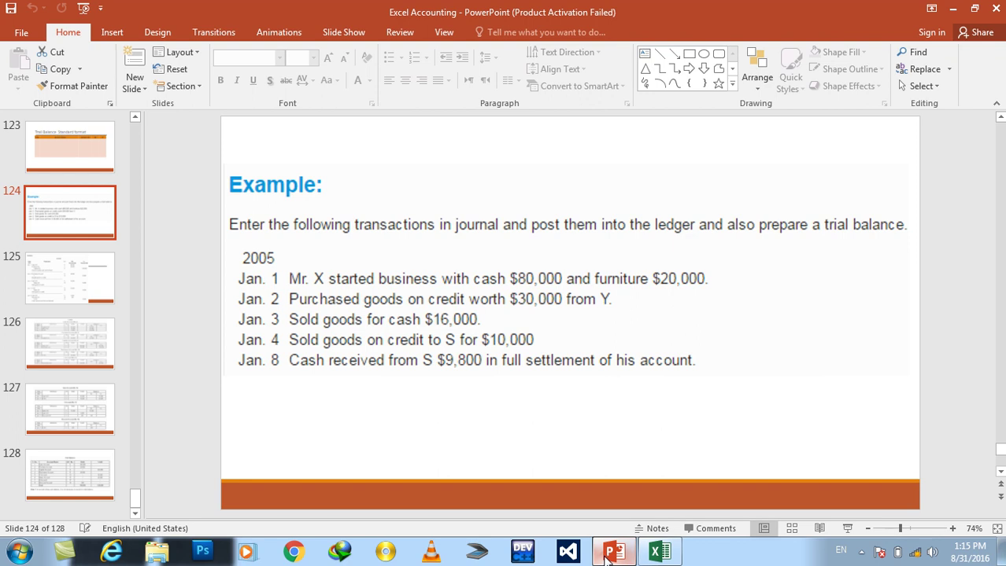
{"action": "left_click", "coordinate": [610, 554]}
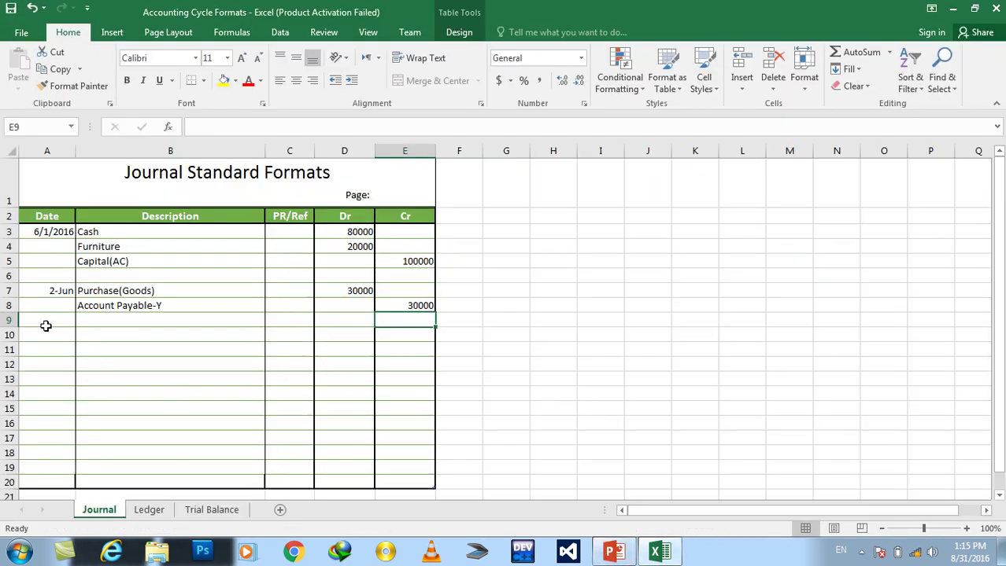
- Date the third entry 3-June in A10
{"action": "left_click", "coordinate": [45, 336]}
{"action": "type", "text": "3-June"}
{"action": "key", "text": "Return"}
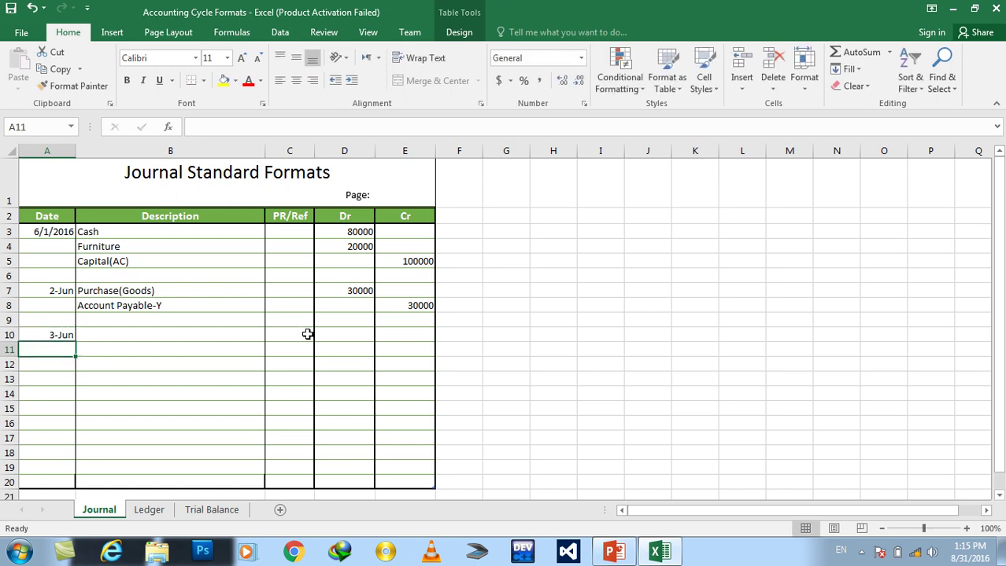
- Re-enter the first entry's date in A3 as 1-June
{"action": "left_click", "coordinate": [64, 234]}
{"action": "left_click", "coordinate": [581, 61]}
{"action": "left_click", "coordinate": [573, 93]}
{"action": "left_click", "coordinate": [92, 229]}
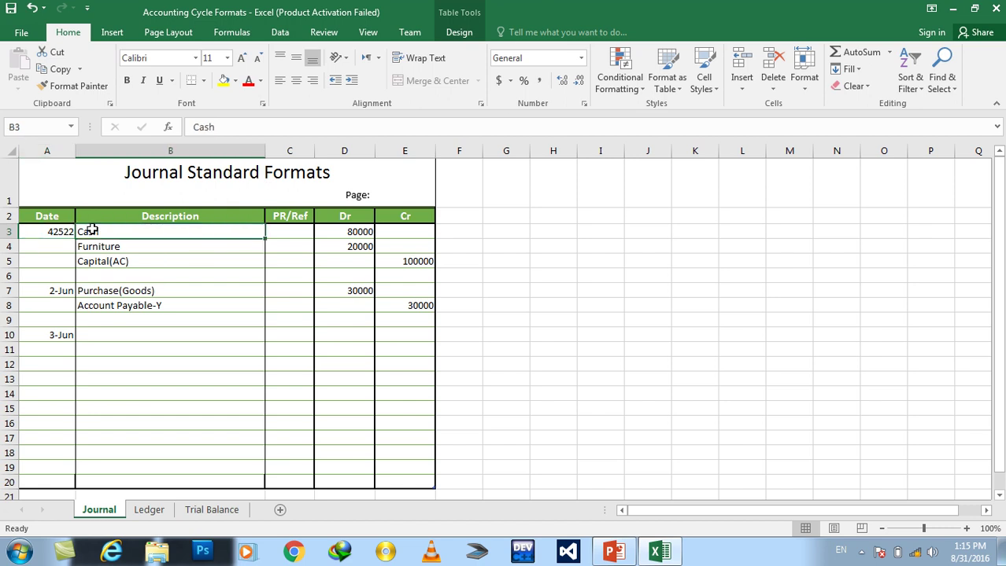
{"action": "type", "text": "1-June"}
{"action": "key", "text": "Escape"}
{"action": "key", "text": "Left"}
{"action": "type", "text": "1-J"}
{"action": "key", "text": "BackSpace"}
{"action": "type", "text": "June"}
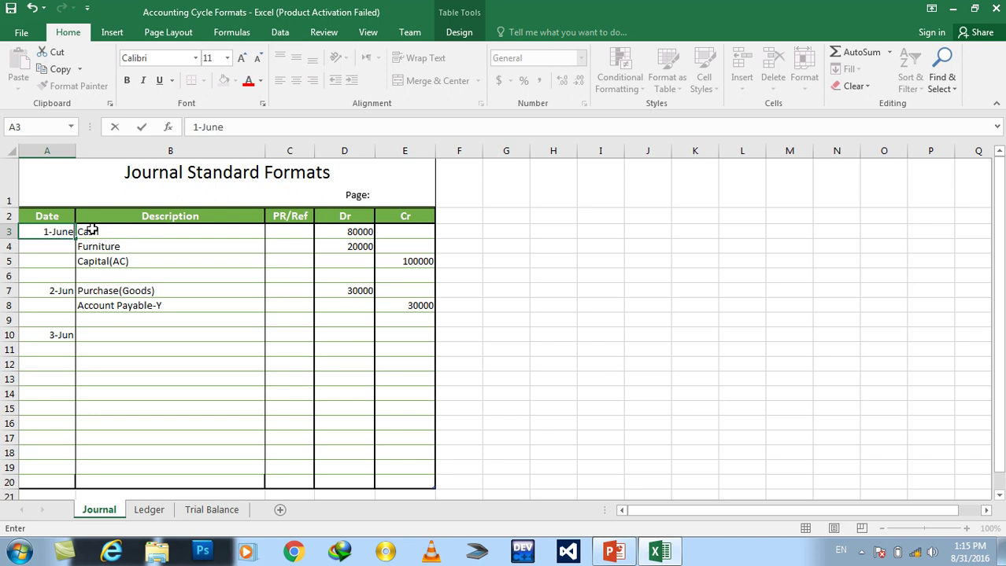
{"action": "key", "text": "Return"}
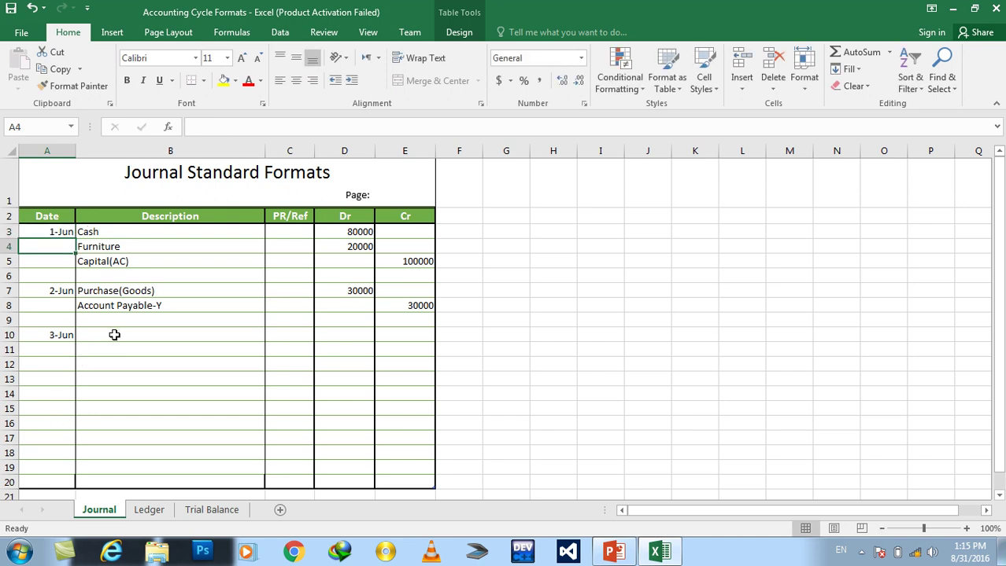
- Debit Cash 16000 for the 3-Jun cash sale in B10 and D10
{"action": "left_click", "coordinate": [114, 335]}
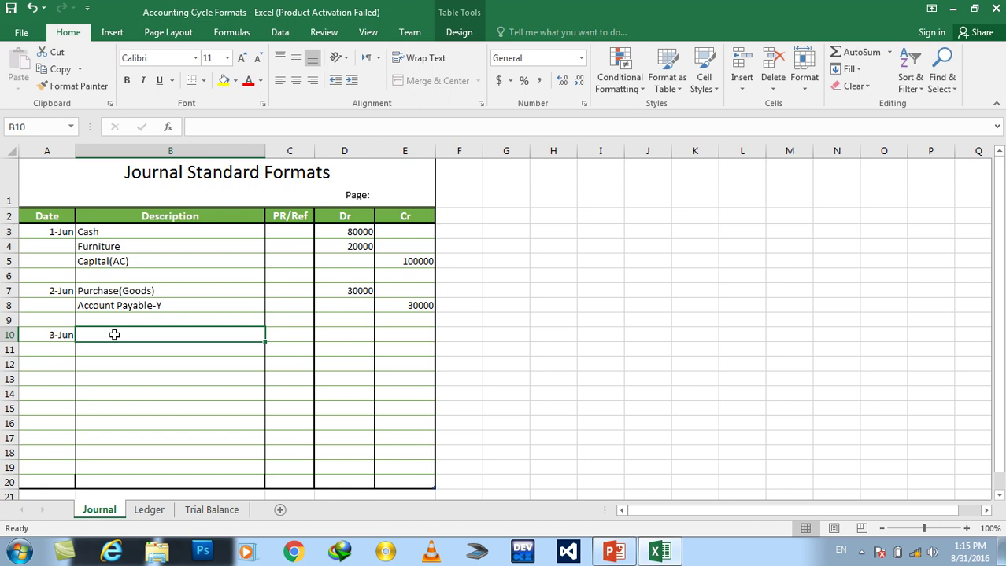
{"action": "type", "text": "Cash"}
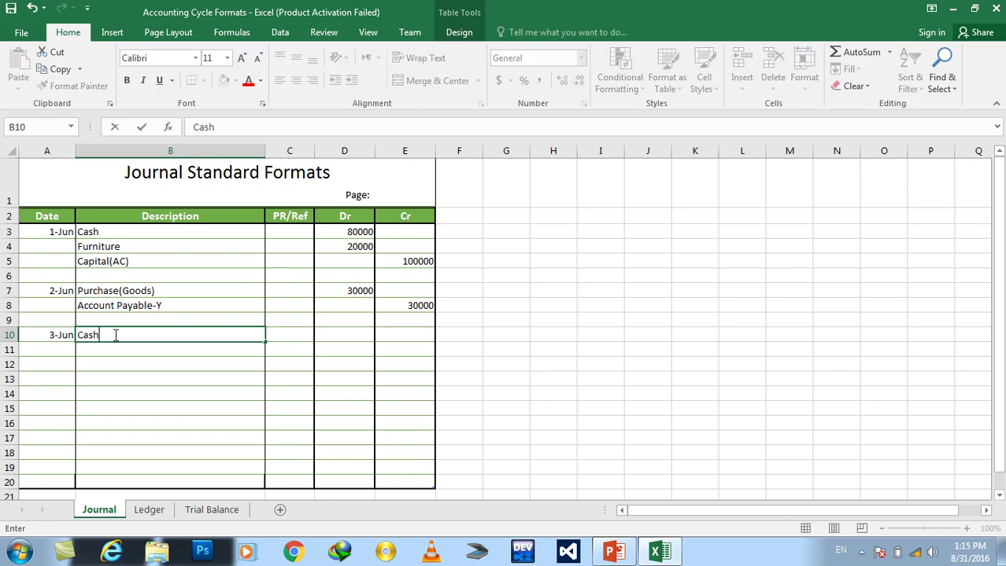
{"action": "key", "text": "Tab"}
{"action": "key", "text": "Tab"}
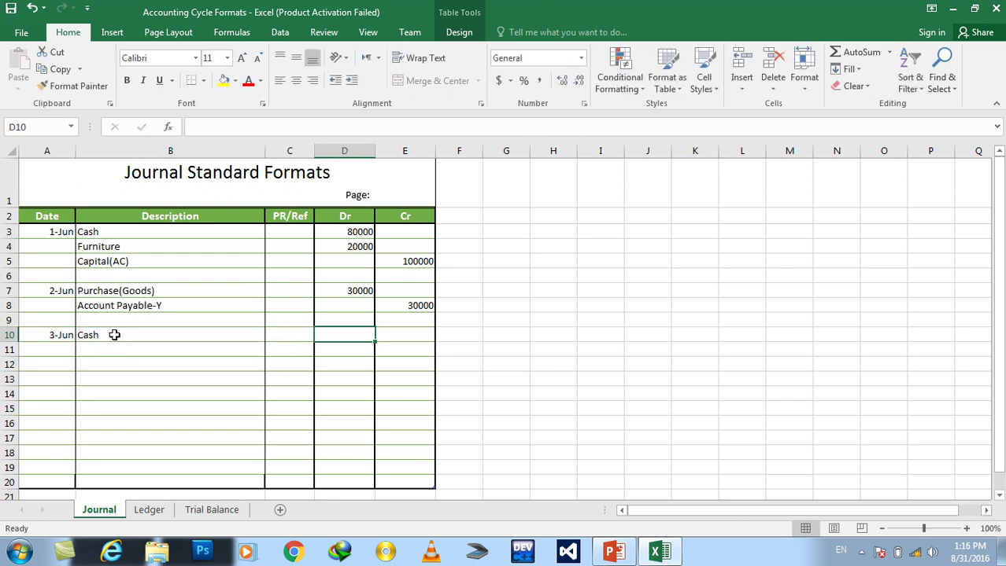
{"action": "left_click", "coordinate": [612, 553]}
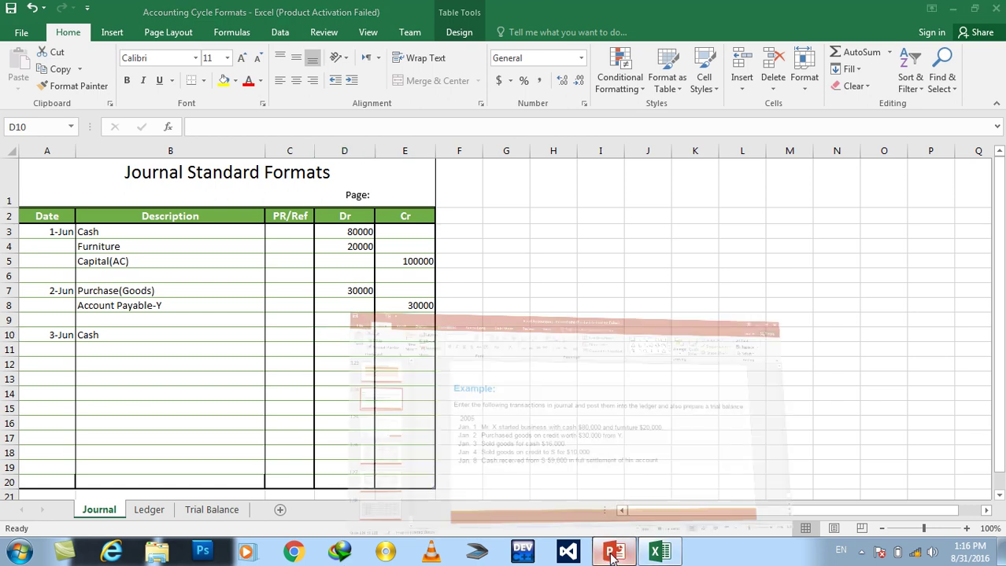
{"action": "left_click", "coordinate": [613, 552]}
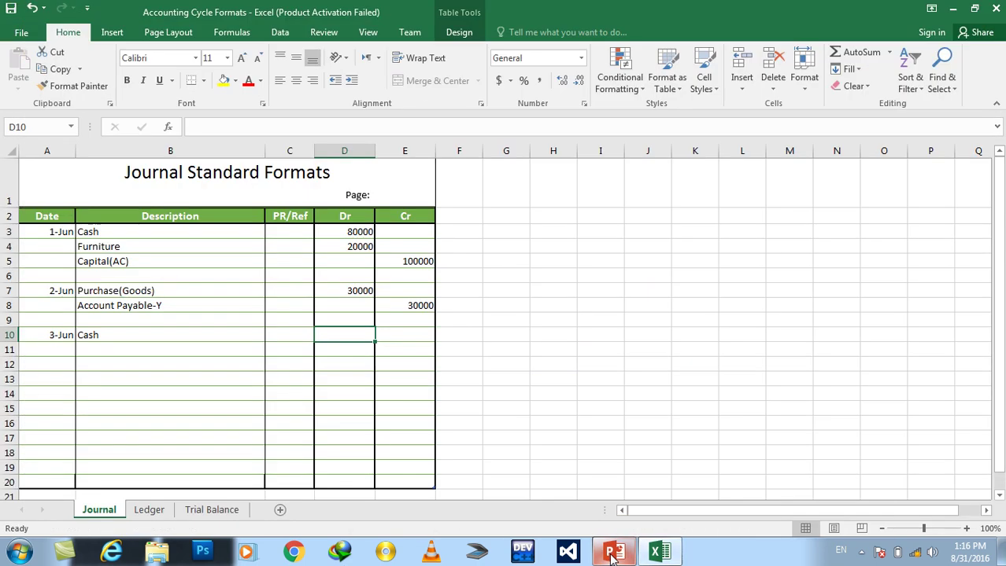
{"action": "type", "text": "10000"}
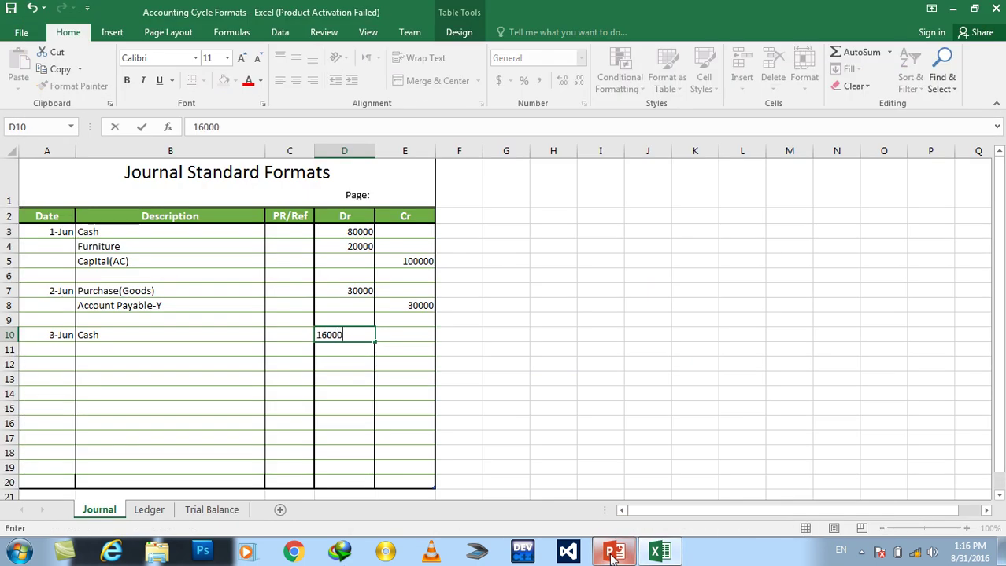
{"action": "key", "text": "Return"}
- Credit Sales-(Goods) 16000 in B11 and E11
{"action": "key", "text": "Left"}
{"action": "key", "text": "Left"}
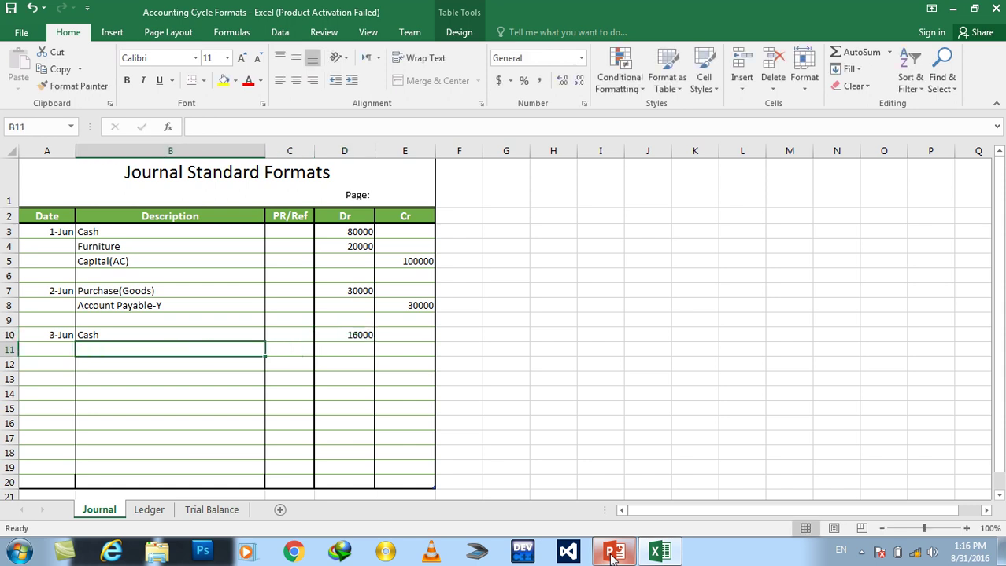
{"action": "type", "text": "Sales"}
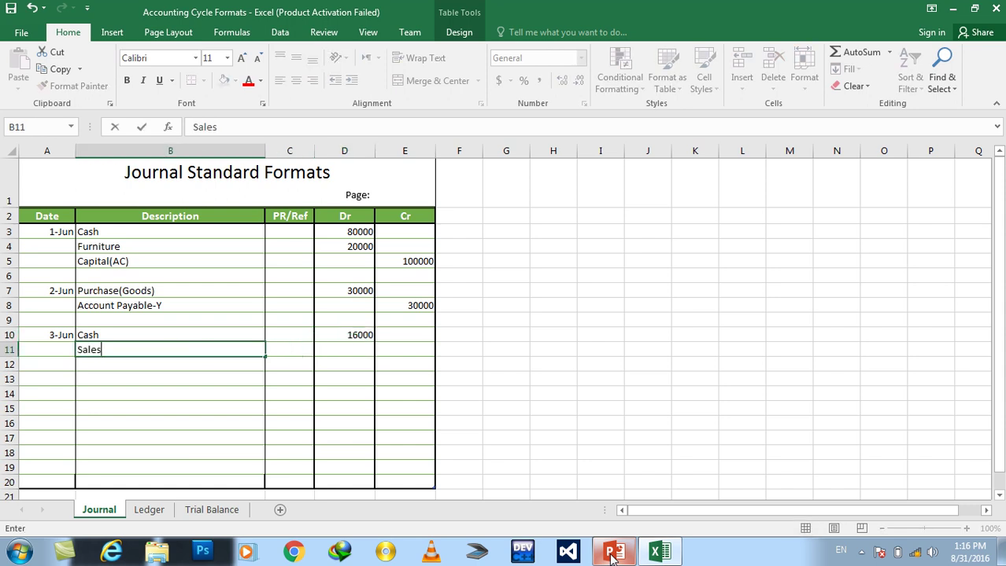
{"action": "type", "text": "-"}
{"action": "type", "text": "(Goods)"}
{"action": "key", "text": "Tab"}
{"action": "key", "text": "Tab"}
{"action": "key", "text": "Tab"}
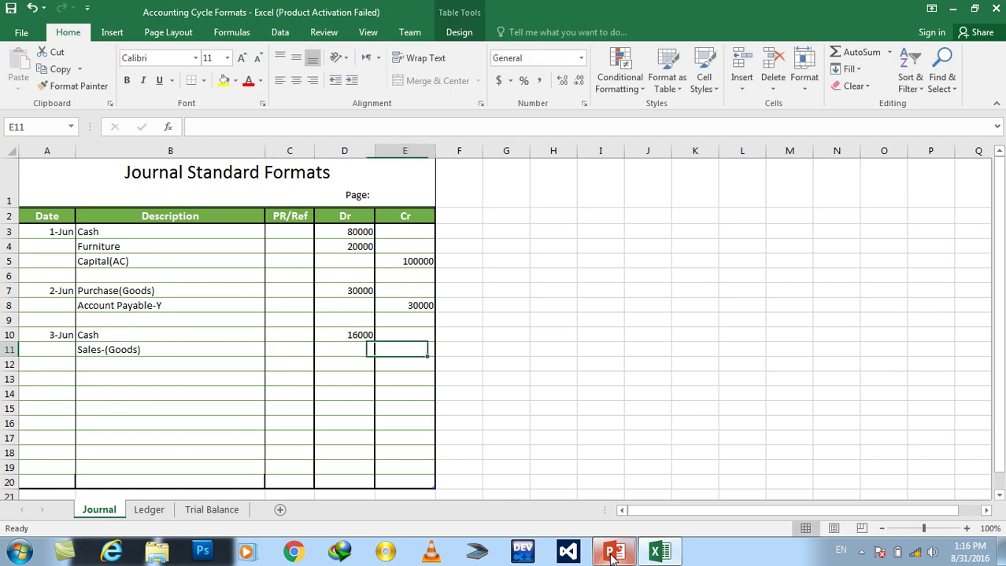
{"action": "type", "text": "16000"}
{"action": "key", "text": "Return"}
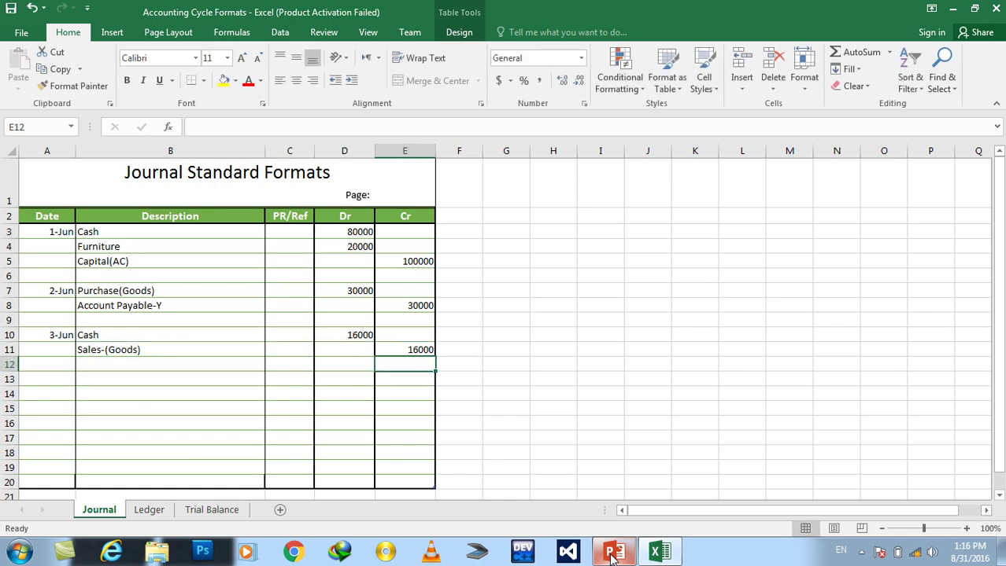
{"action": "key", "text": "Left"}
{"action": "key", "text": "Left"}
{"action": "key", "text": "Down"}
{"action": "mouse_move", "coordinate": [614, 551]}
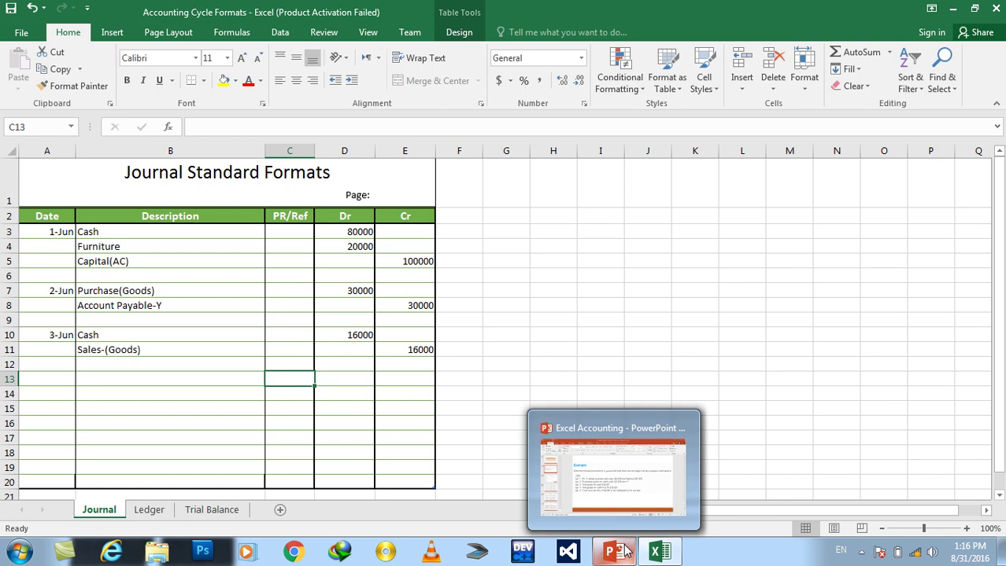
- Check the next transaction on slide 124, then select A13 in the Journal
{"action": "left_click", "coordinate": [656, 554]}
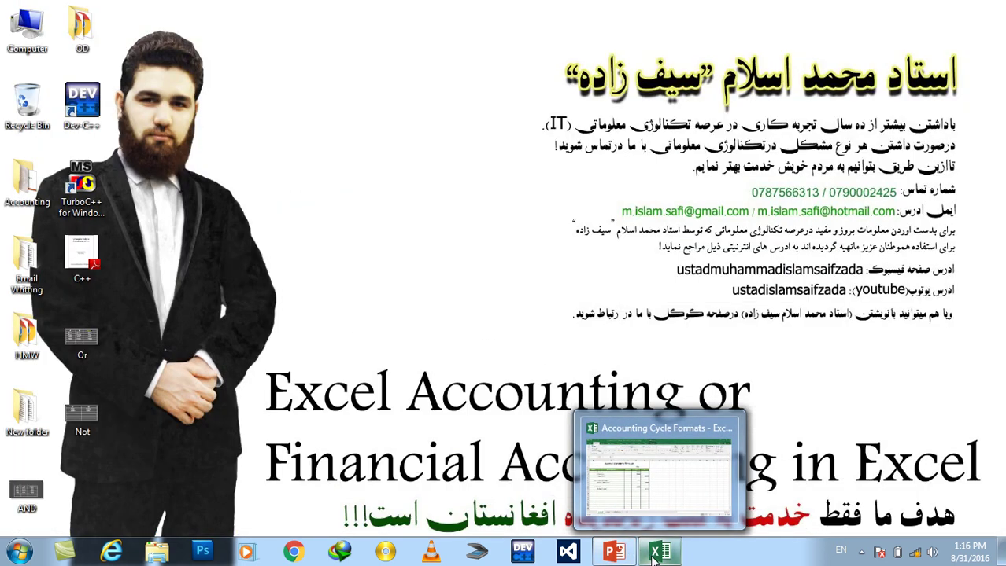
{"action": "left_click", "coordinate": [656, 553]}
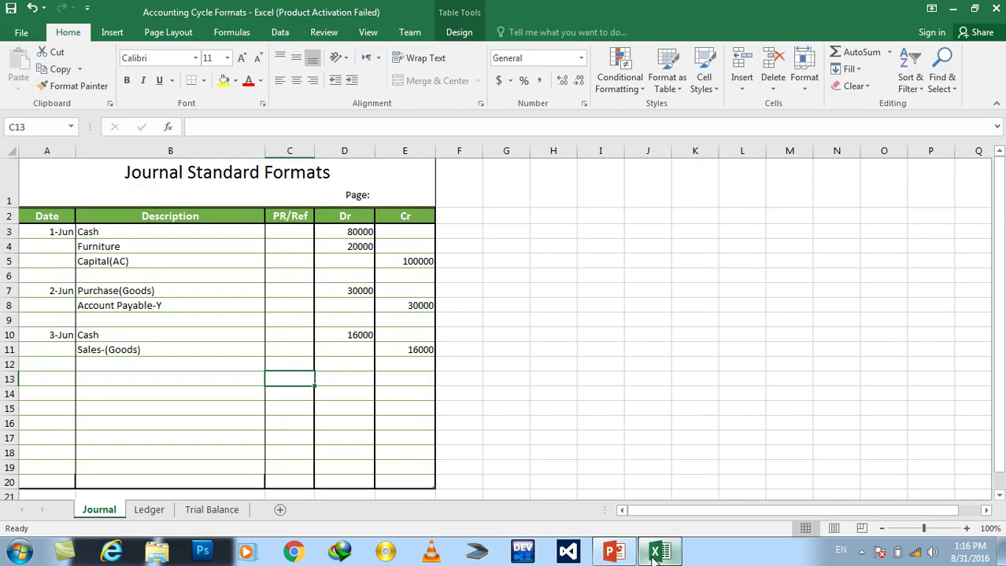
{"action": "left_click", "coordinate": [613, 553]}
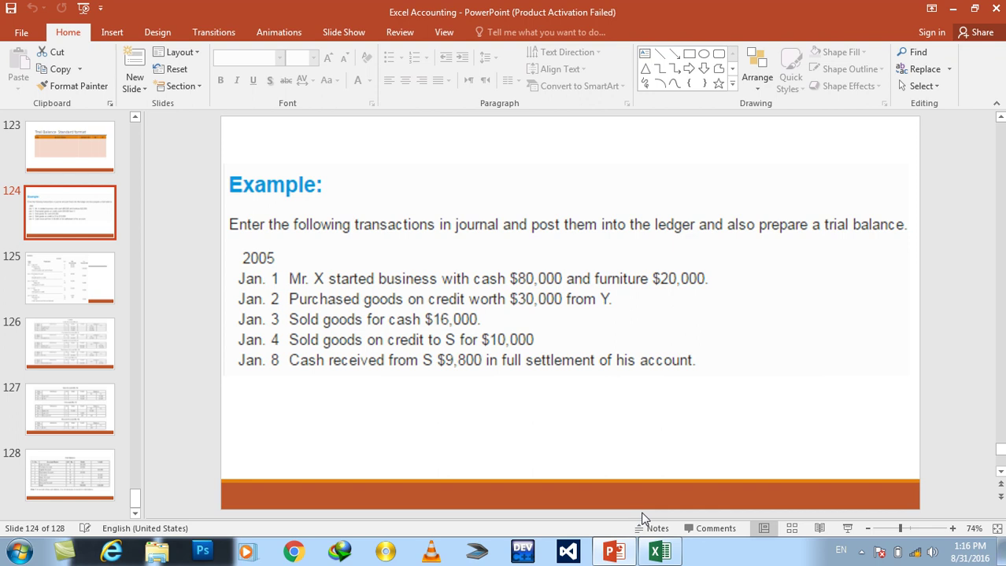
{"action": "left_click", "coordinate": [659, 557]}
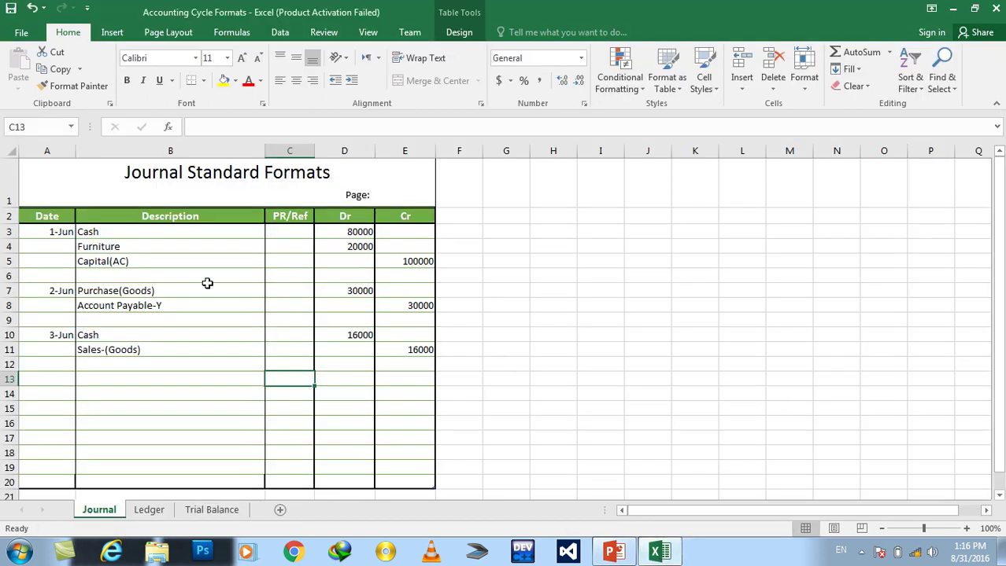
{"action": "left_click", "coordinate": [51, 375]}
- Date row 13 4-June and debit S-AC(Account Re) 10000
{"action": "type", "text": "4-June"}
{"action": "key", "text": "Tab"}
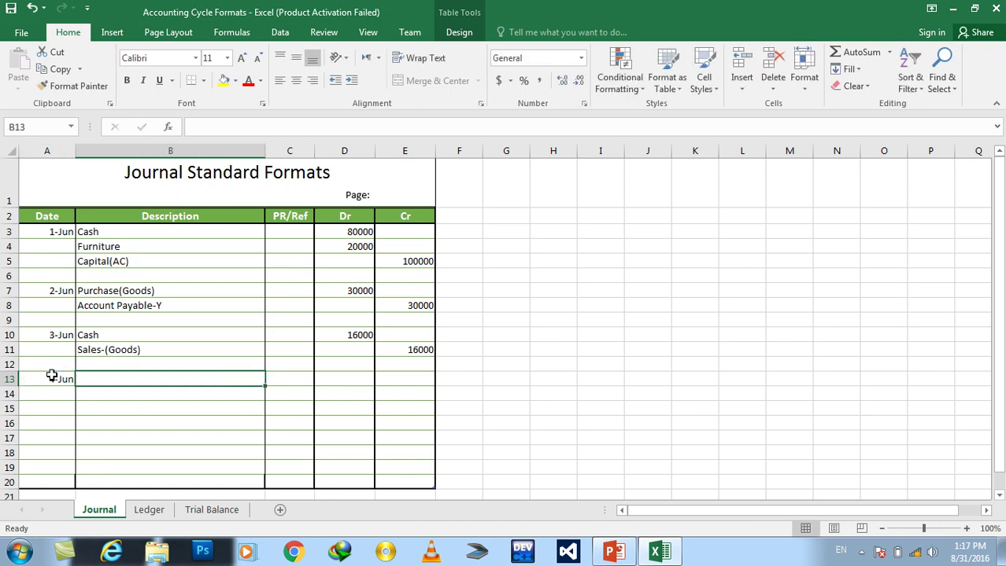
{"action": "type", "text": "s"}
{"action": "key", "text": "BackSpace"}
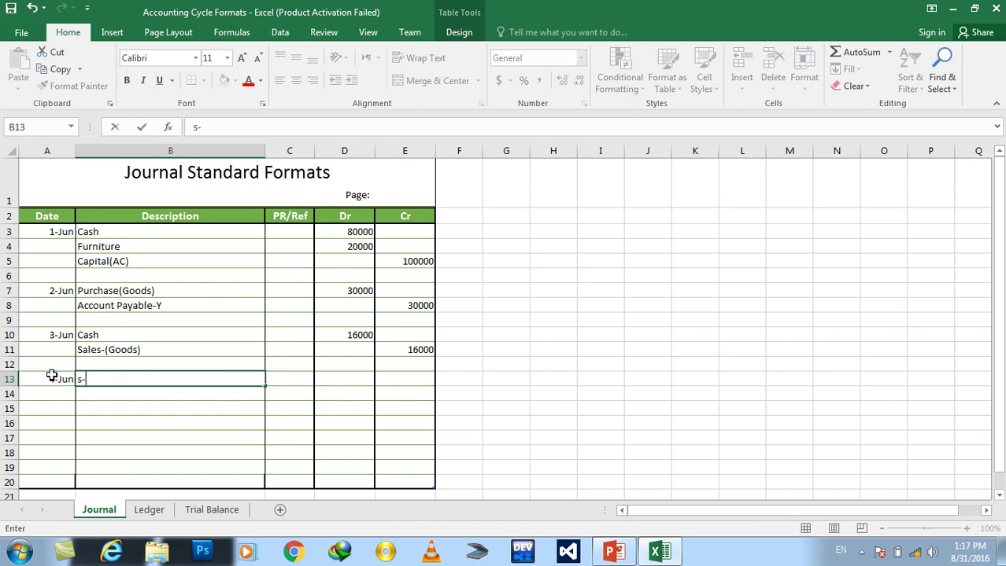
{"action": "key", "text": "BackSpace"}
{"action": "type", "text": "S-AC("}
{"action": "type", "text": "Account Re)"}
{"action": "key", "text": "Tab"}
{"action": "key", "text": "Tab"}
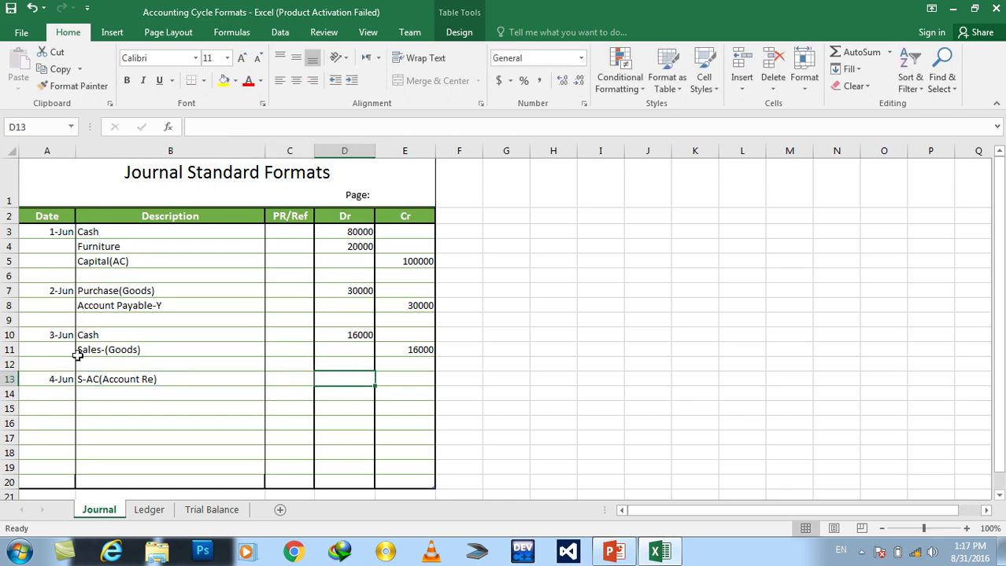
{"action": "left_click", "coordinate": [611, 554]}
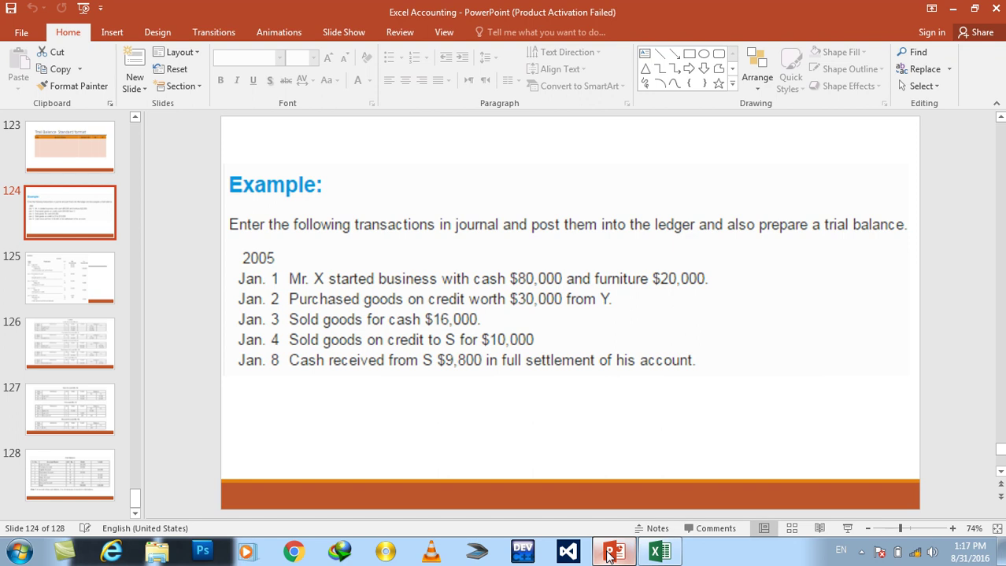
{"action": "left_click", "coordinate": [611, 554]}
{"action": "type", "text": "10000"}
{"action": "key", "text": "Return"}
- Credit Sales-(Goods) 10000 in B14 and E14
{"action": "key", "text": "Left"}
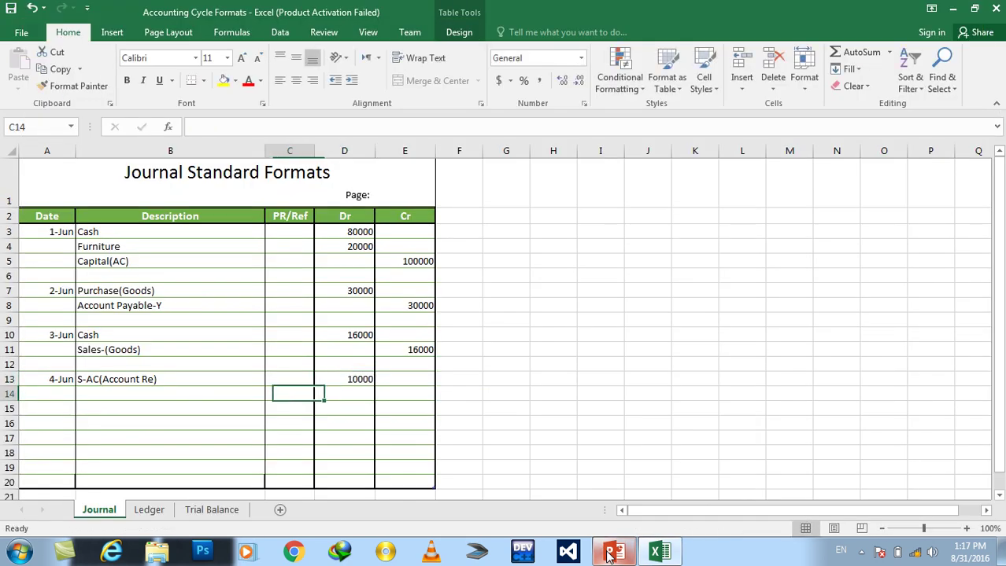
{"action": "key", "text": "Left"}
{"action": "type", "text": "Sales"}
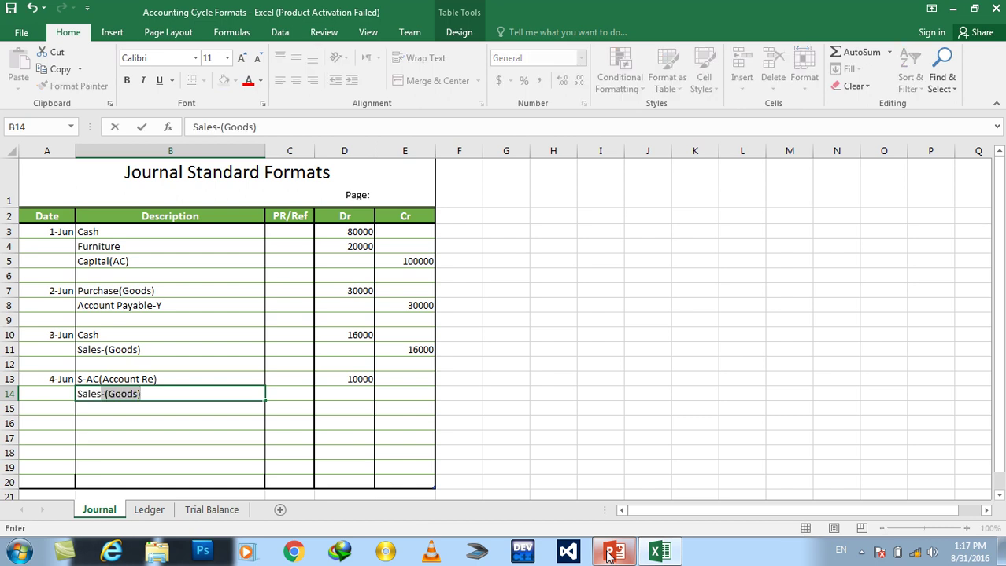
{"action": "key", "text": "Right"}
{"action": "key", "text": "Right"}
{"action": "key", "text": "Right"}
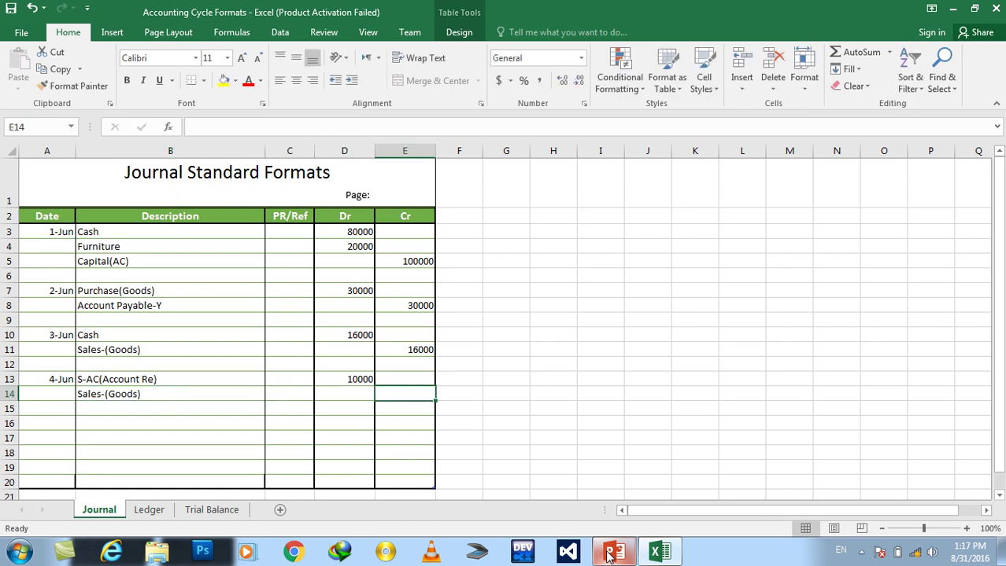
{"action": "type", "text": "10000"}
{"action": "key", "text": "Return"}
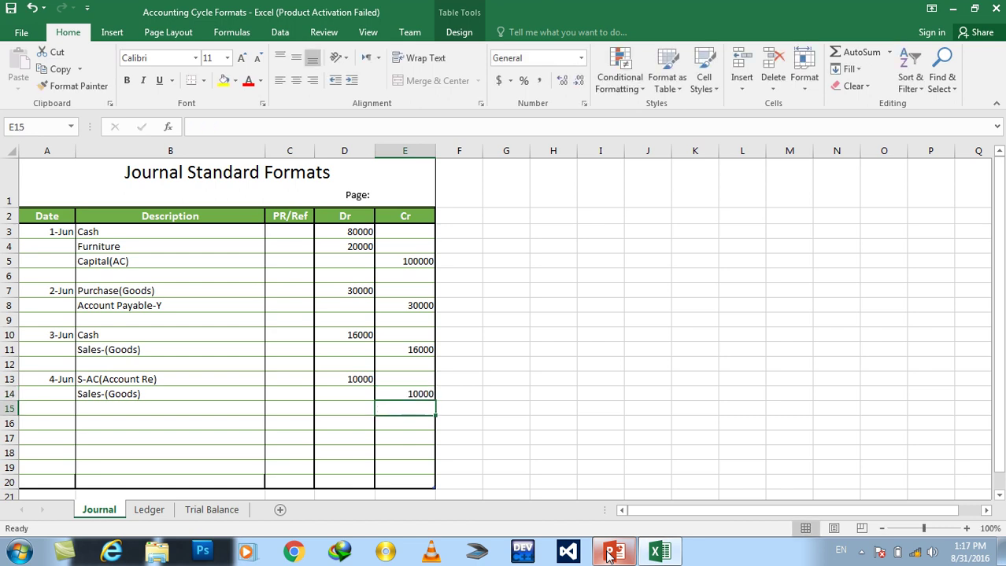
{"action": "left_click", "coordinate": [617, 553]}
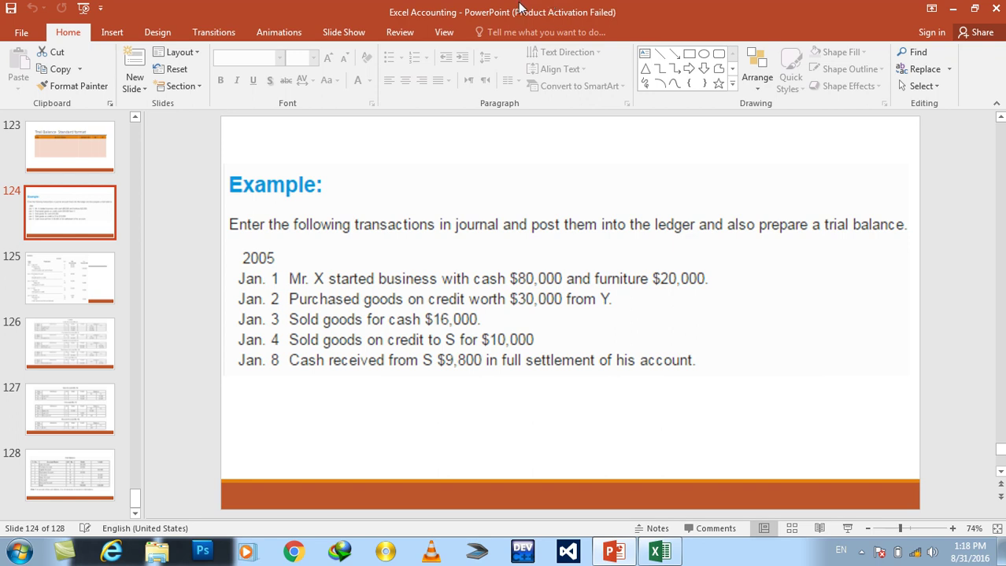
- Date the new Journal entry 5-June in row 16 and list Cash and Discount below
{"action": "left_click", "coordinate": [657, 553]}
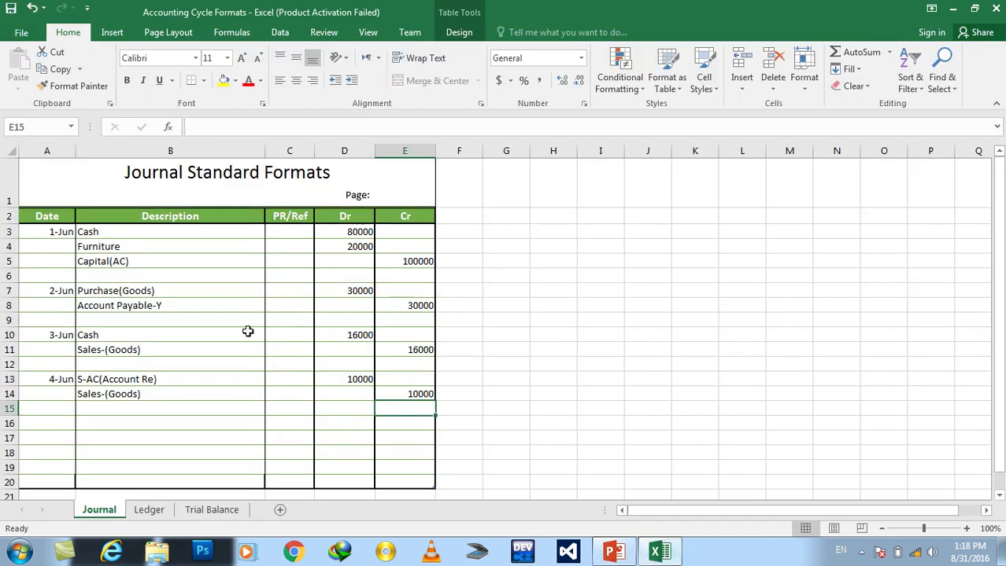
{"action": "left_click", "coordinate": [63, 433]}
{"action": "type", "text": "5"}
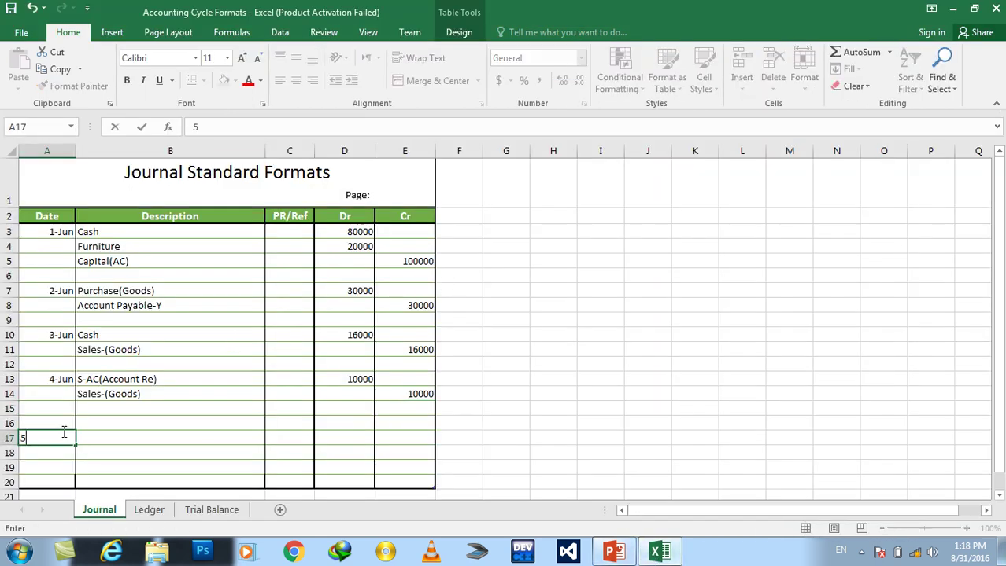
{"action": "type", "text": "-June"}
{"action": "key", "text": "ctrl+Return"}
{"action": "left_click_drag", "start_coordinate": [64, 435], "coordinate": [62, 425]}
{"action": "key", "text": "Tab"}
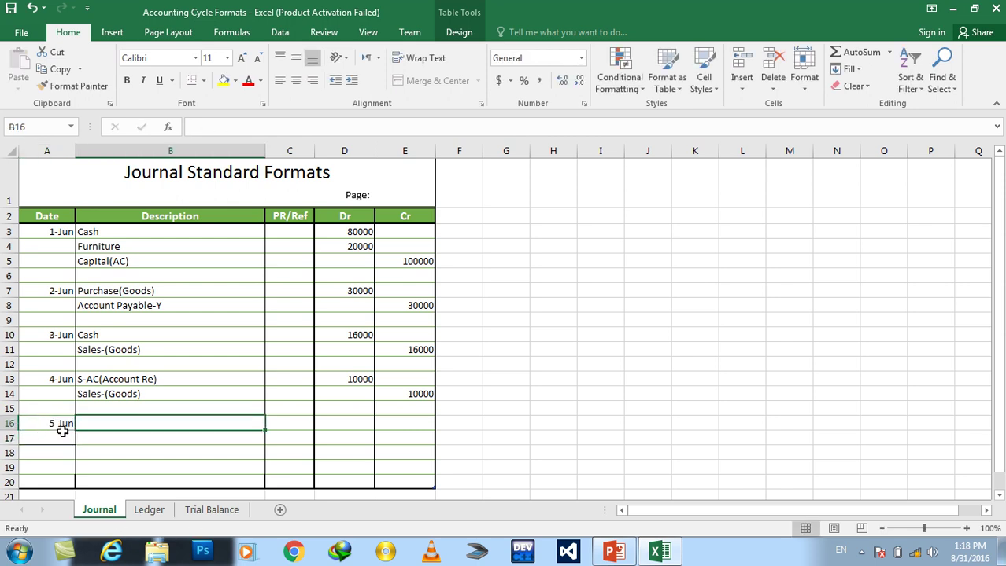
{"action": "type", "text": "Cash"}
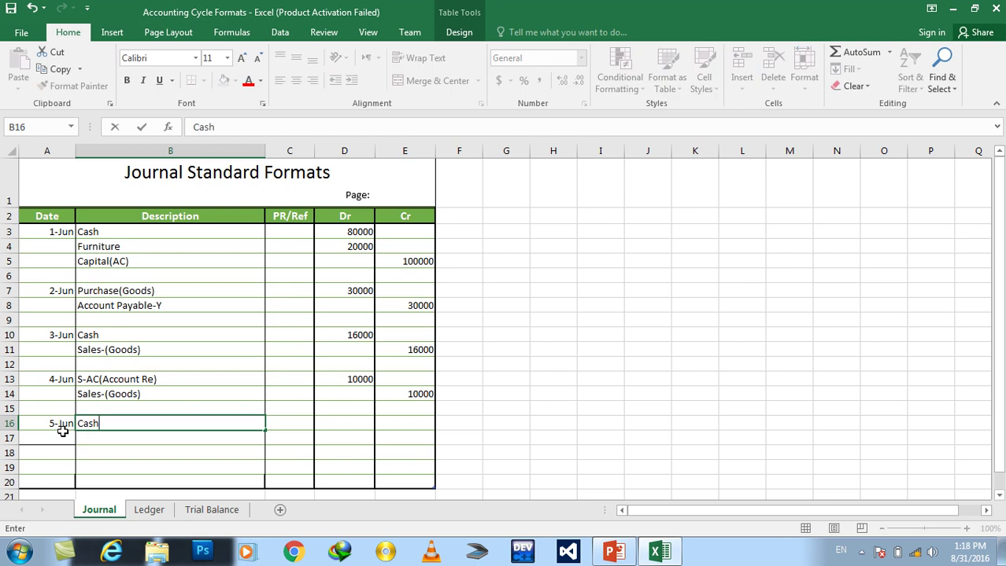
{"action": "key", "text": "Return"}
{"action": "type", "text": "Discount"}
{"action": "key", "text": "Up"}
- Debit Cash 9800 and Discount 200
{"action": "key", "text": "Right"}
{"action": "key", "text": "Right"}
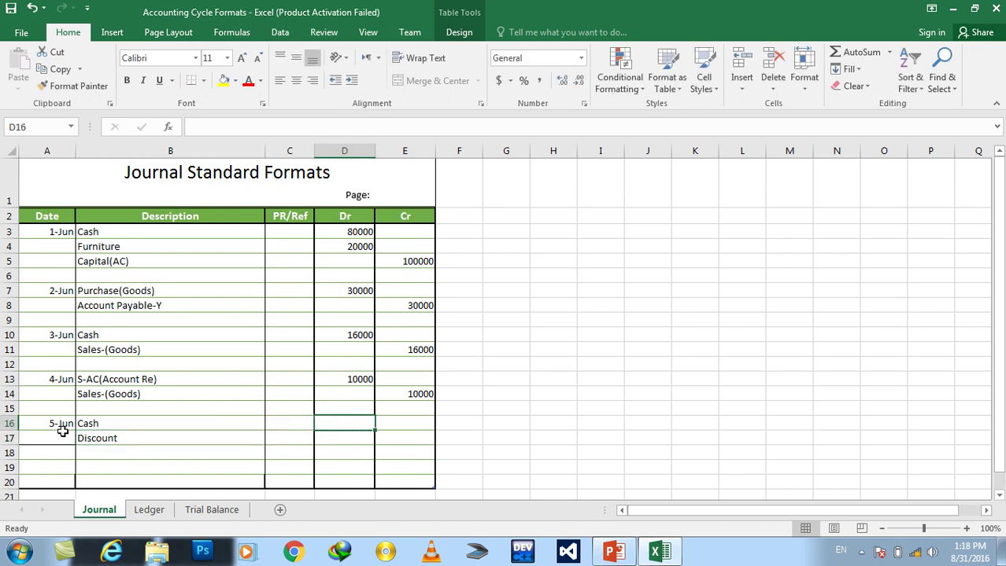
{"action": "type", "text": "98000"}
{"action": "key", "text": "BackSpace"}
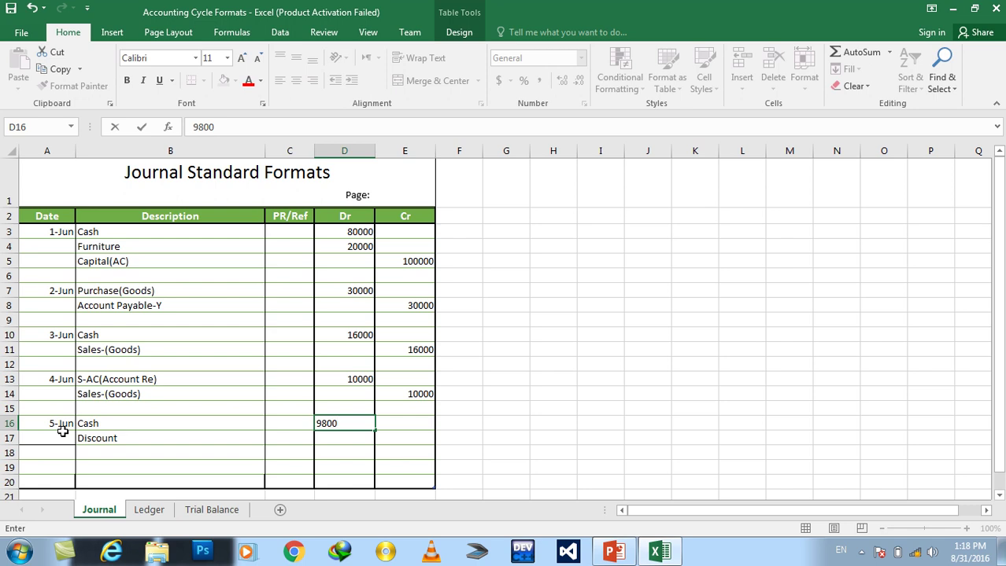
{"action": "key", "text": "Return"}
{"action": "type", "text": "200"}
{"action": "key", "text": "Return"}
- Add S-AC(Account Re) in row 18 with a 10000 credit
{"action": "key", "text": "Left"}
{"action": "key", "text": "Left"}
{"action": "type", "text": "Accou"}
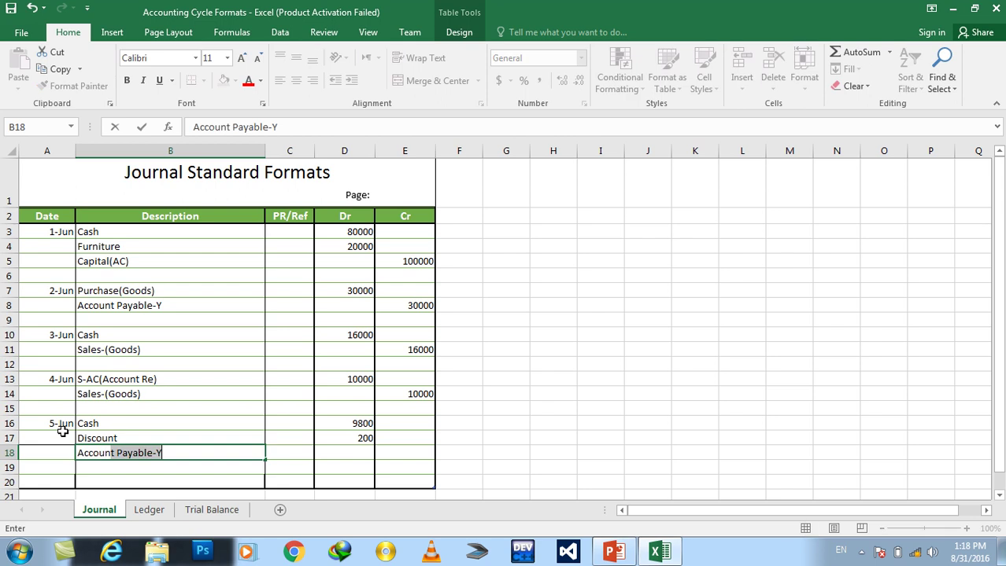
{"action": "key", "text": "BackSpace"}
{"action": "key", "text": "BackSpace"}
{"action": "key", "text": "BackSpace"}
{"action": "key", "text": "BackSpace"}
{"action": "key", "text": "BackSpace"}
{"action": "type", "text": "S-AC("}
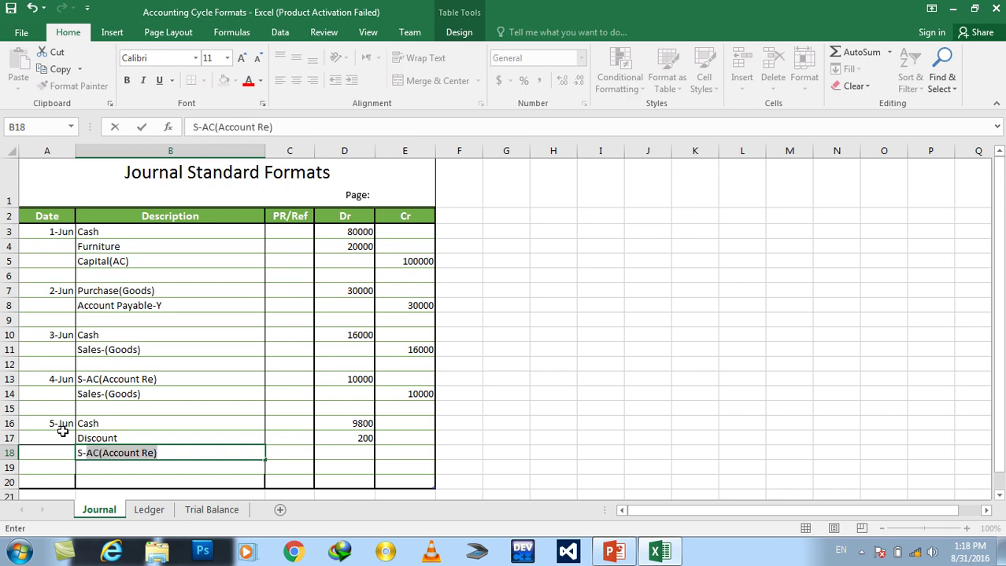
{"action": "key", "text": "Right"}
{"action": "key", "text": "Right"}
{"action": "key", "text": "Right"}
{"action": "type", "text": "10000"}
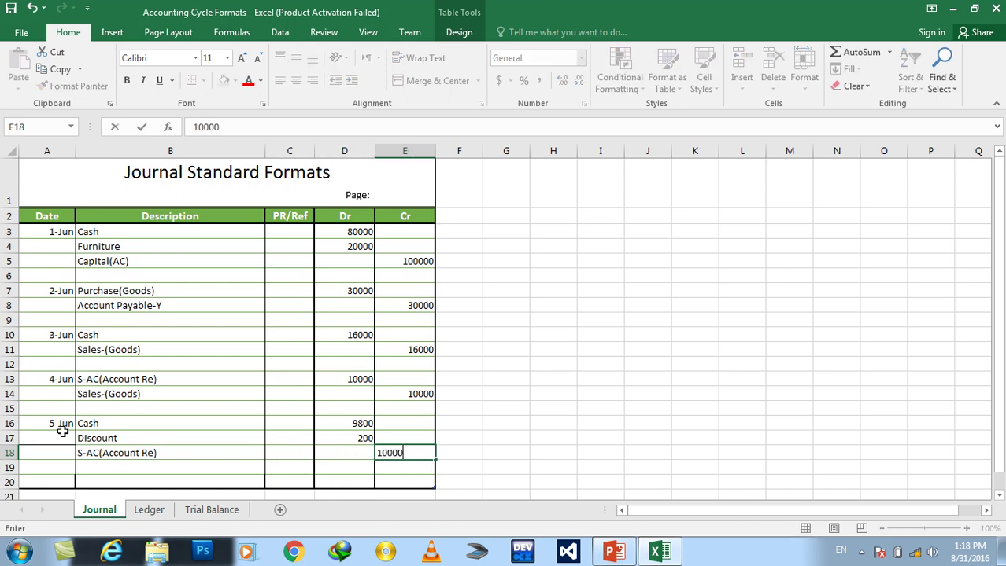
{"action": "key", "text": "Return"}
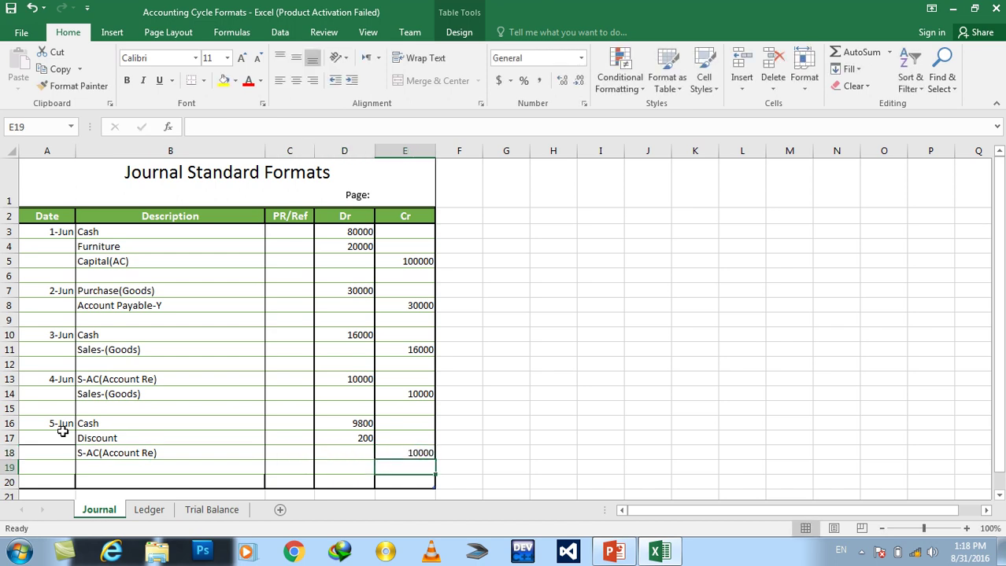
- Label cell A20 of the Journal 'Total'
{"action": "left_click", "coordinate": [627, 556]}
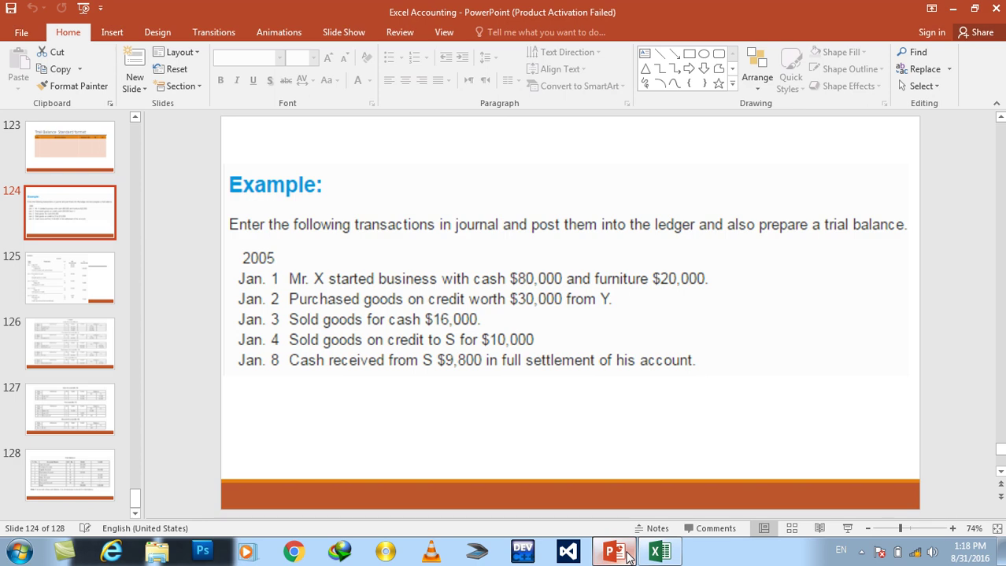
{"action": "left_click", "coordinate": [627, 556]}
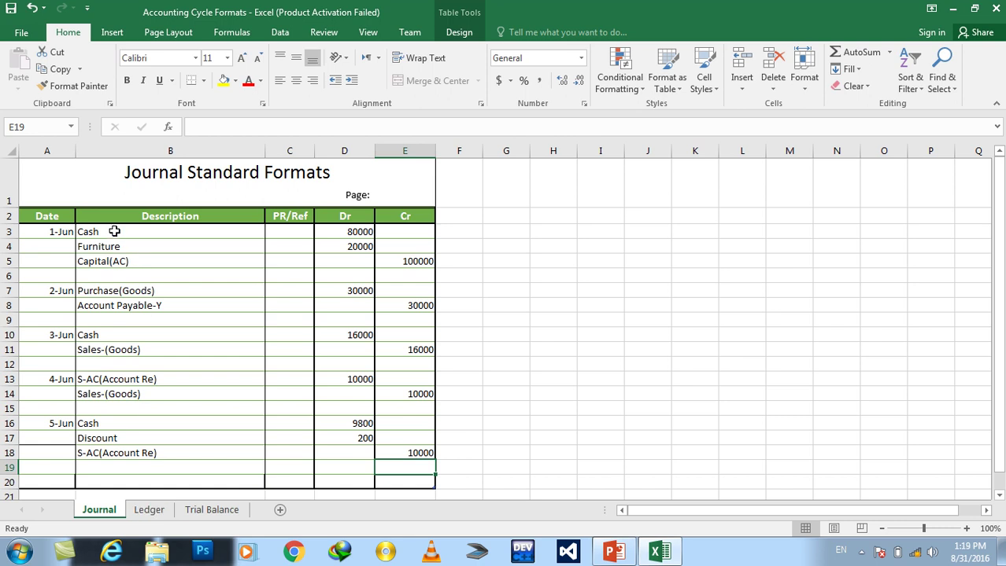
{"action": "left_click", "coordinate": [48, 479]}
{"action": "type", "text": "Total"}
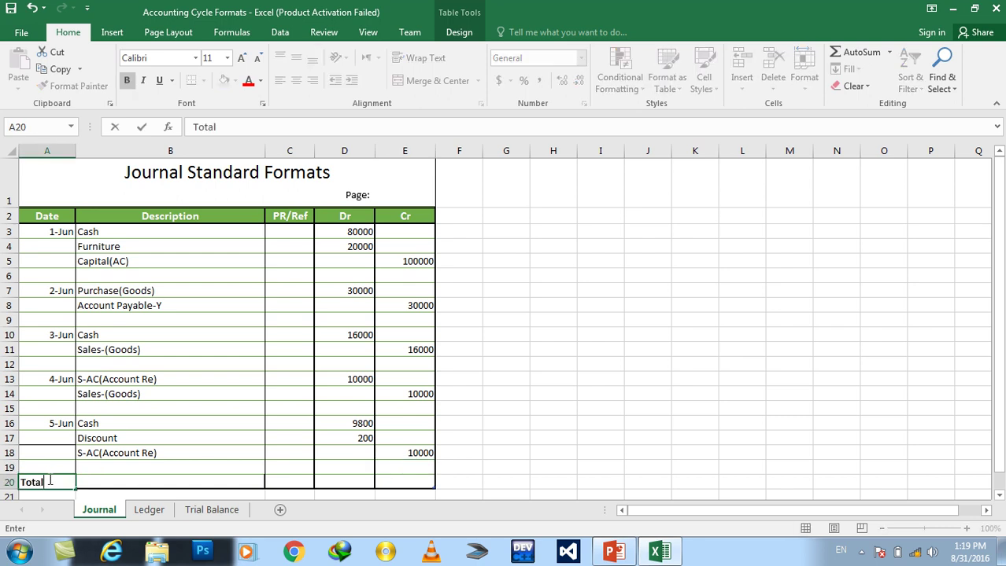
{"action": "key", "text": "Return"}
- AutoSum the Dr and Cr columns in D20 and E20, each giving 166000
{"action": "key", "text": "Right"}
{"action": "key", "text": "Right"}
{"action": "key", "text": "Right"}
{"action": "key", "text": "Up"}
{"action": "key", "text": "alt+equal"}
{"action": "key", "text": "ctrl+Return"}
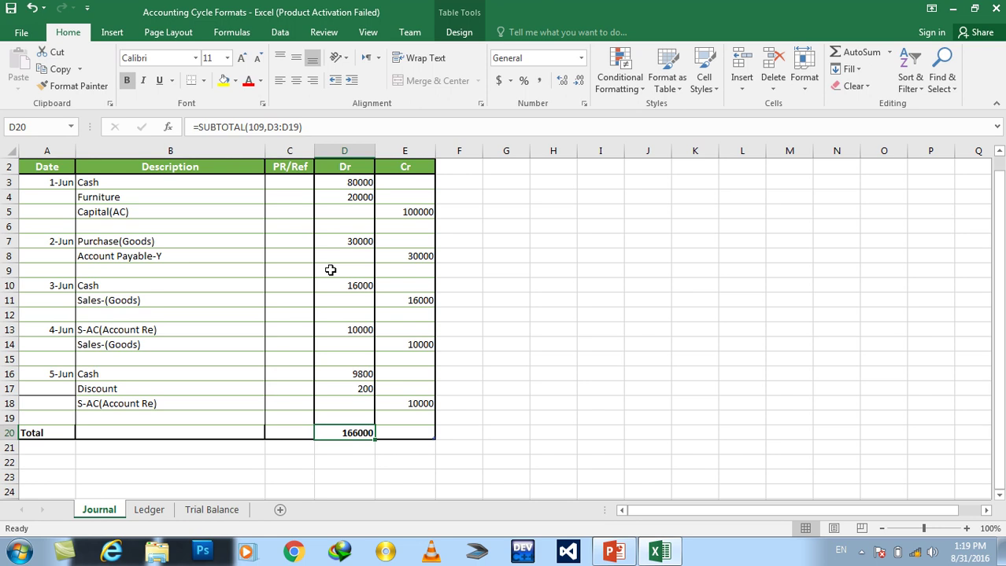
{"action": "key", "text": "Right"}
{"action": "key", "text": "alt+equal"}
{"action": "key", "text": "Return"}
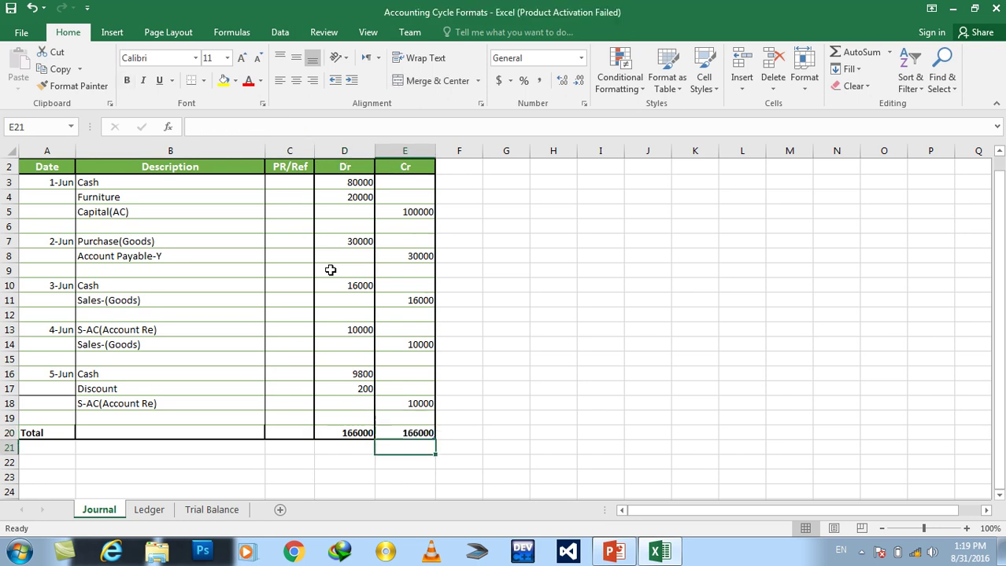
{"action": "scroll", "coordinate": [998, 165], "scroll_direction": "up", "scroll_amount": 1}
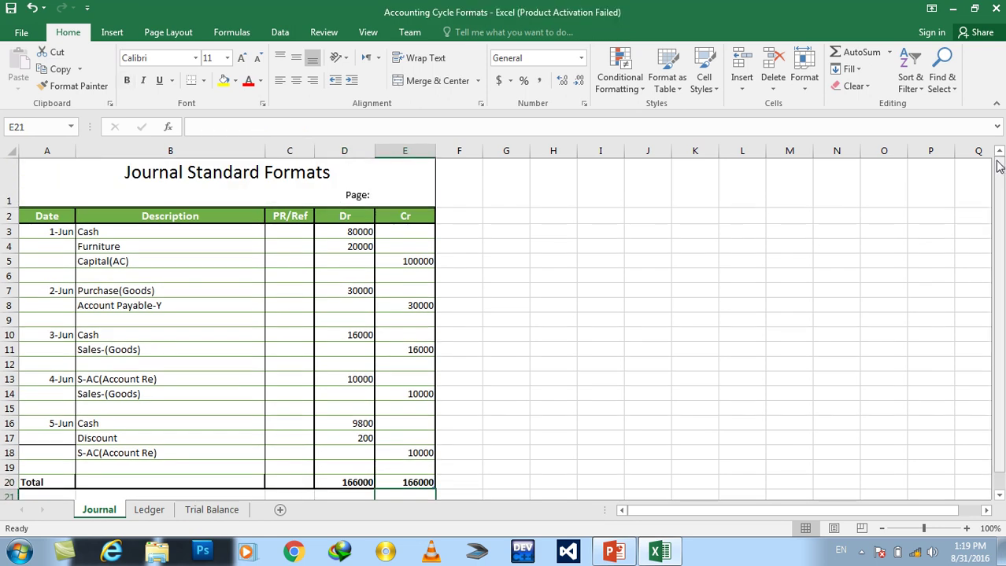
{"action": "left_click", "coordinate": [142, 511]}
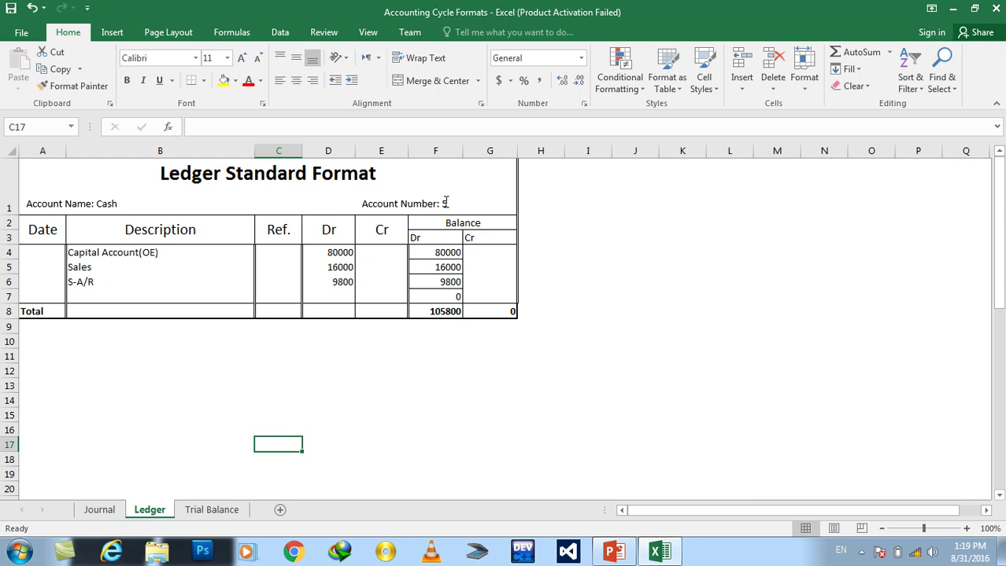
{"action": "left_click_drag", "start_coordinate": [142, 281], "coordinate": [94, 256]}
{"action": "key", "text": "Delete"}
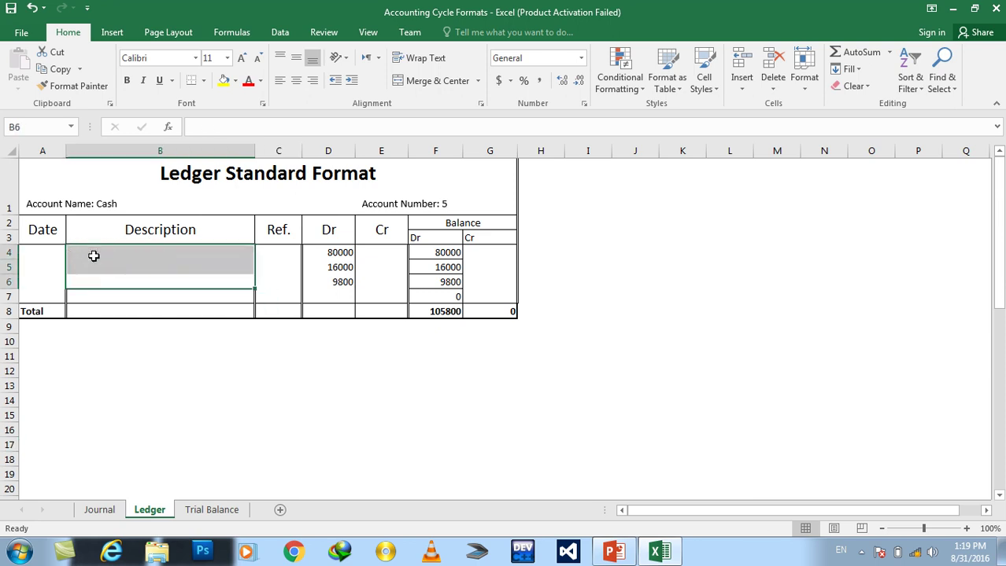
{"action": "left_click_drag", "start_coordinate": [332, 252], "coordinate": [337, 288]}
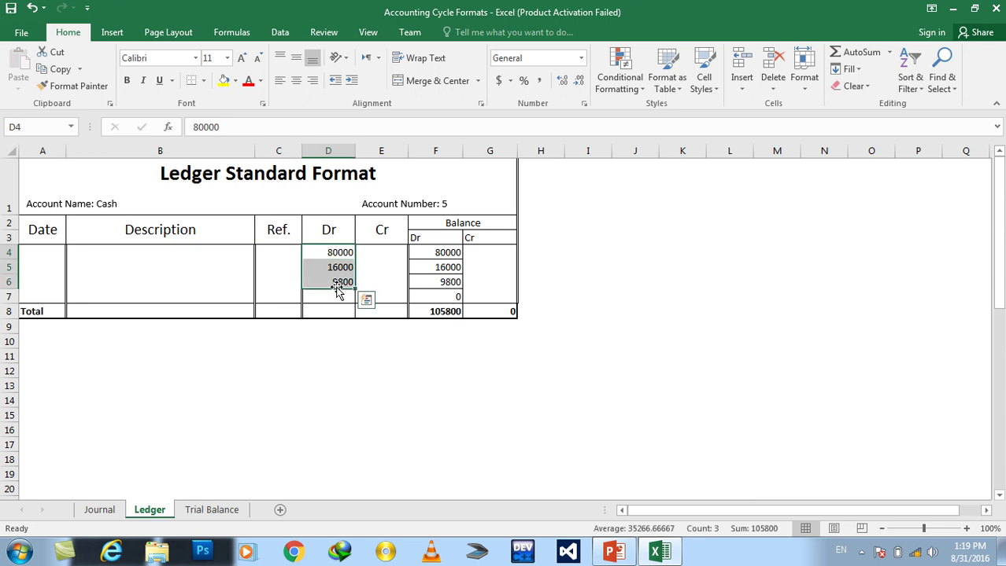
{"action": "key", "text": "Delete"}
{"action": "left_click", "coordinate": [427, 384]}
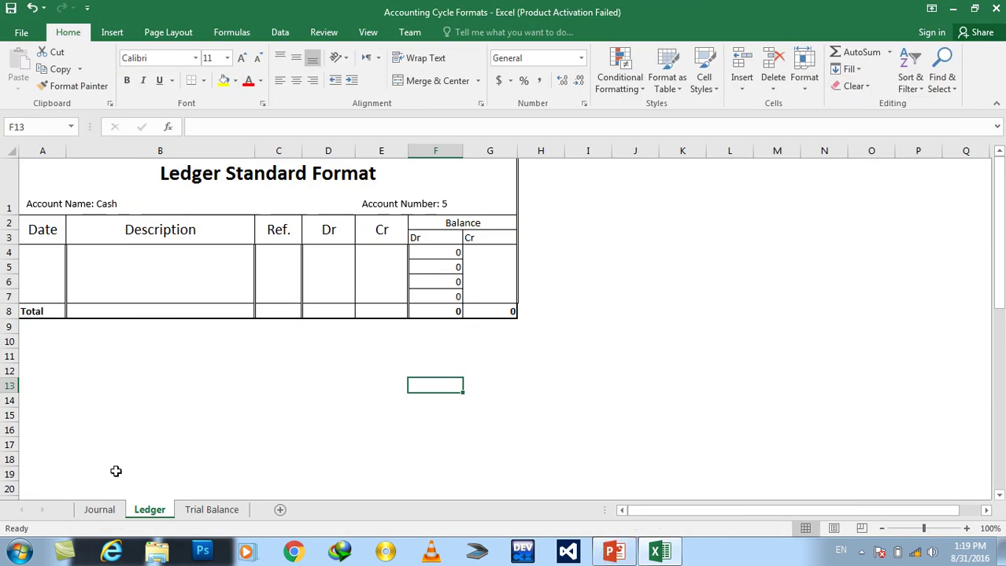
{"action": "left_click", "coordinate": [100, 511]}
{"action": "left_click", "coordinate": [98, 231]}
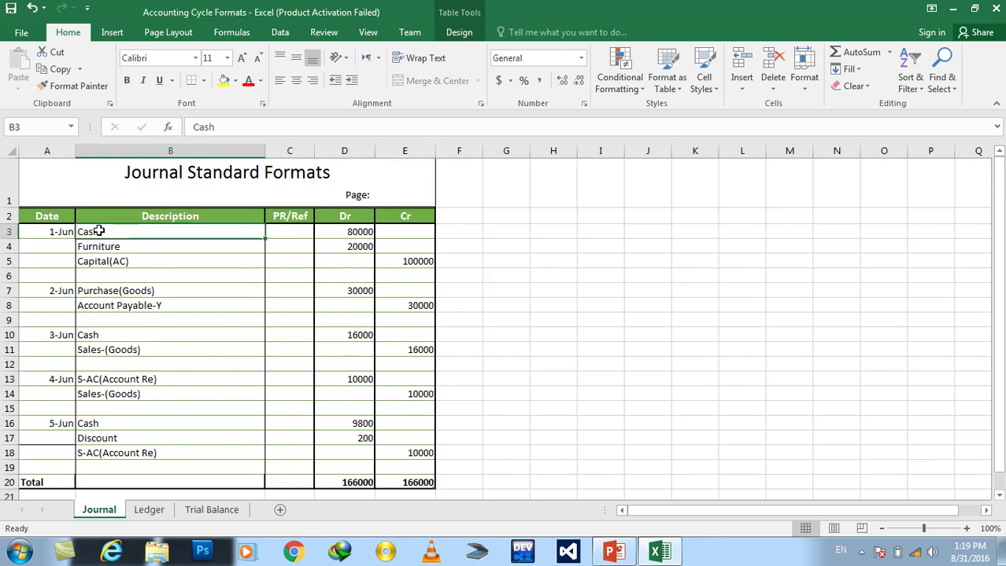
{"action": "left_click", "coordinate": [339, 231]}
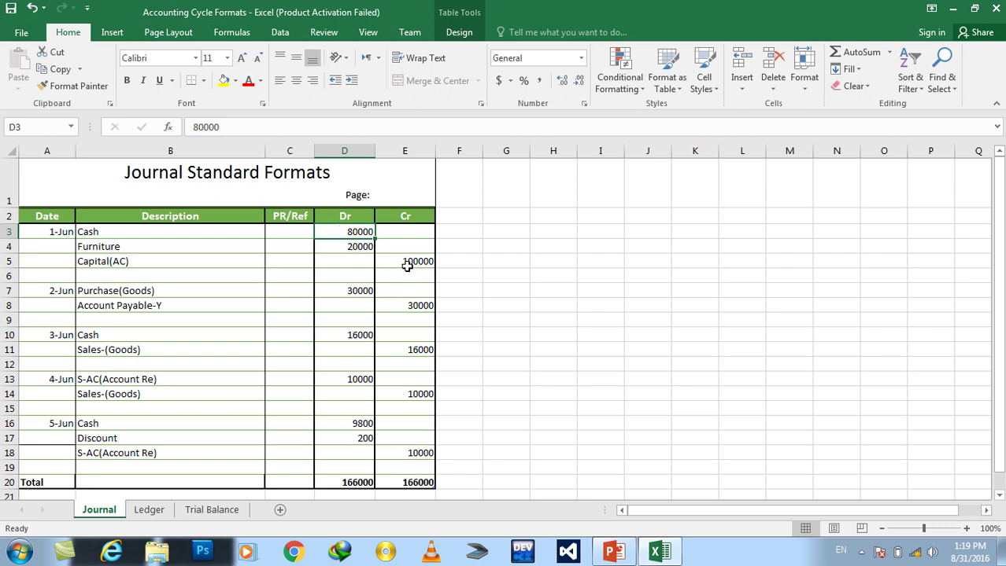
{"action": "left_click", "coordinate": [404, 261]}
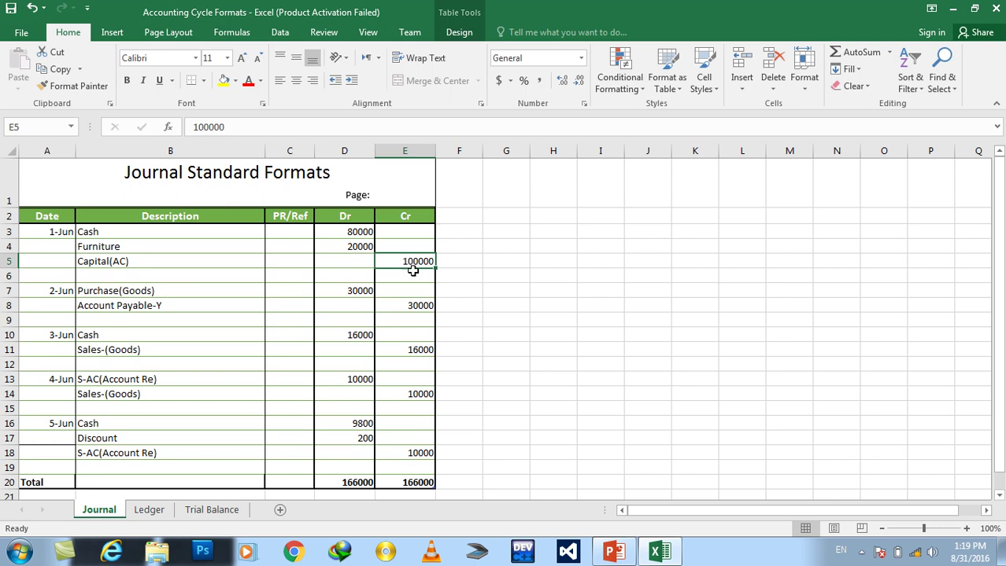
{"action": "right_click", "coordinate": [659, 552]}
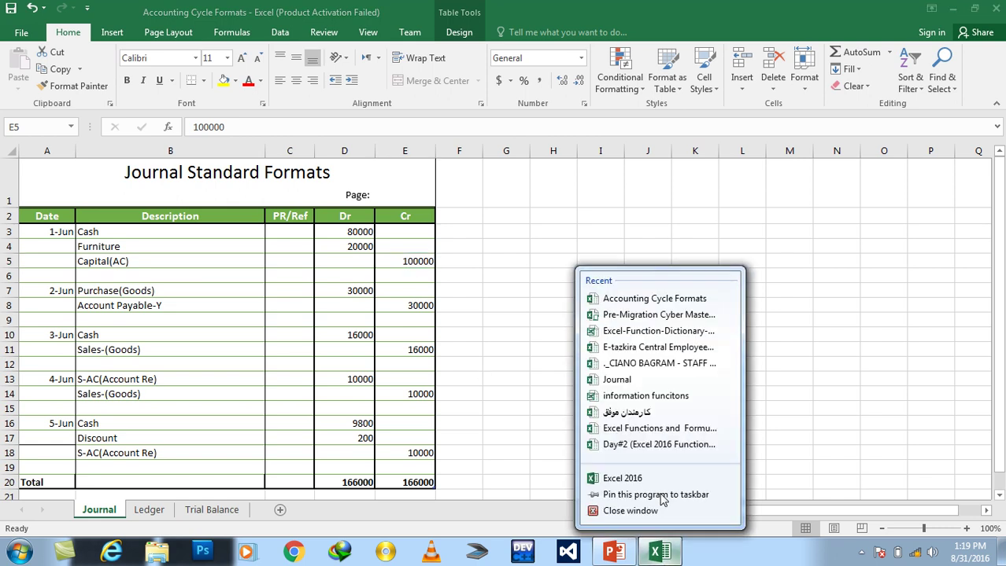
{"action": "left_click", "coordinate": [533, 414]}
- Post Capital(OE) with an 80000 debit in the Cash ledger's row 4
{"action": "left_click", "coordinate": [149, 510]}
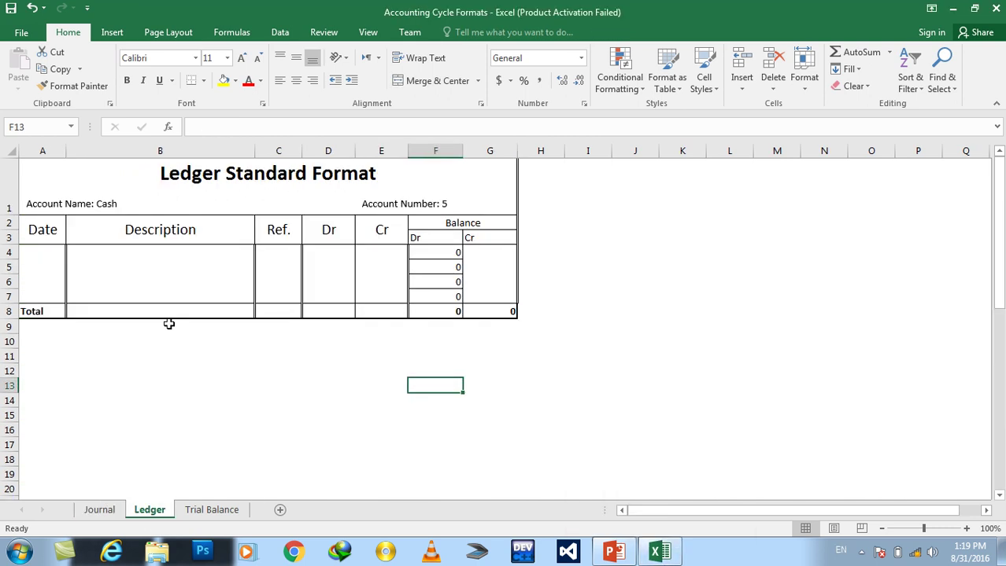
{"action": "left_click", "coordinate": [329, 247]}
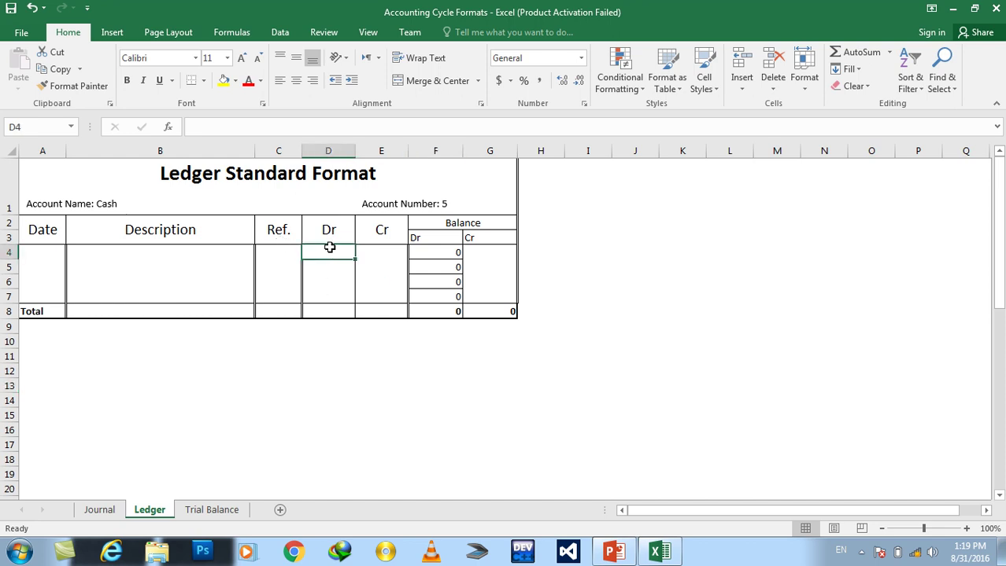
{"action": "type", "text": "80000"}
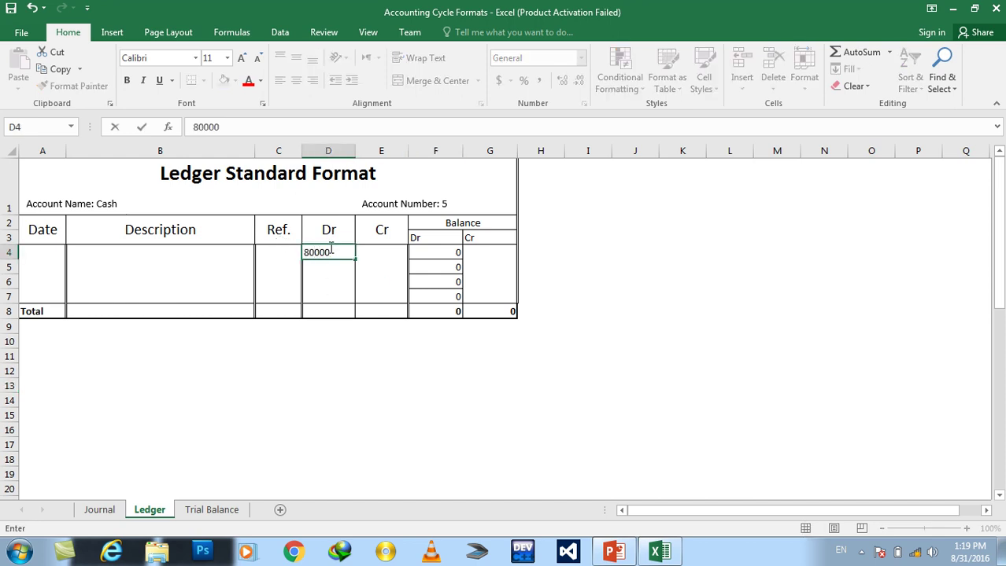
{"action": "key", "text": "Return"}
{"action": "key", "text": "Left"}
{"action": "key", "text": "Left"}
{"action": "key", "text": "Up"}
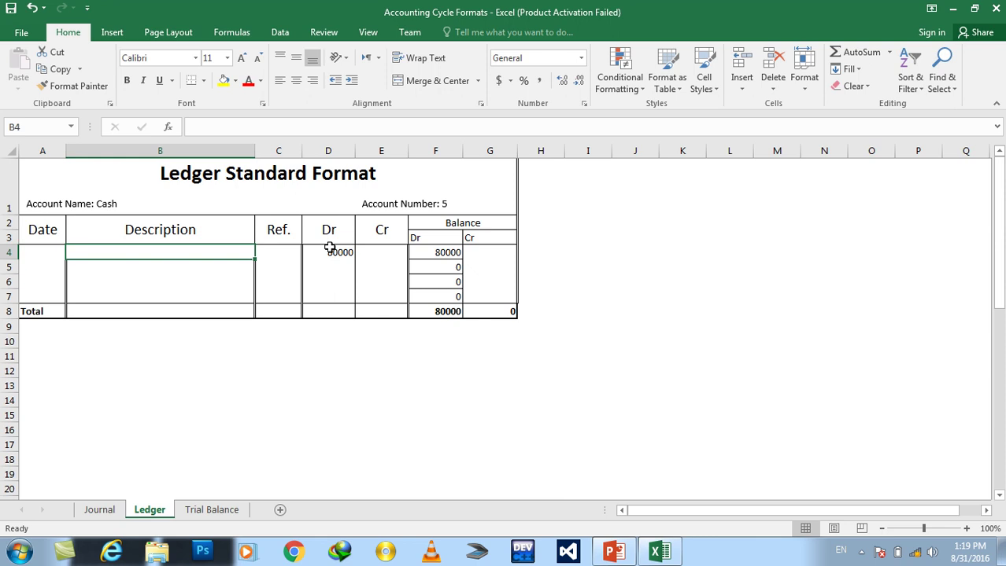
{"action": "type", "text": "Capital("}
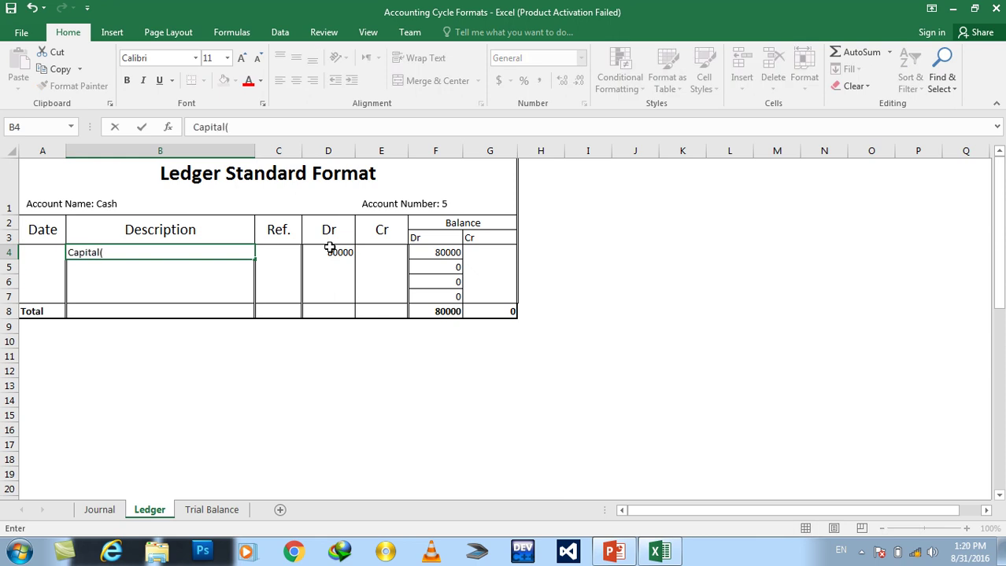
{"action": "type", "text": "OW"}
{"action": "key", "text": "BackSpace"}
{"action": "type", "text": "E)"}
{"action": "left_click", "coordinate": [427, 268]}
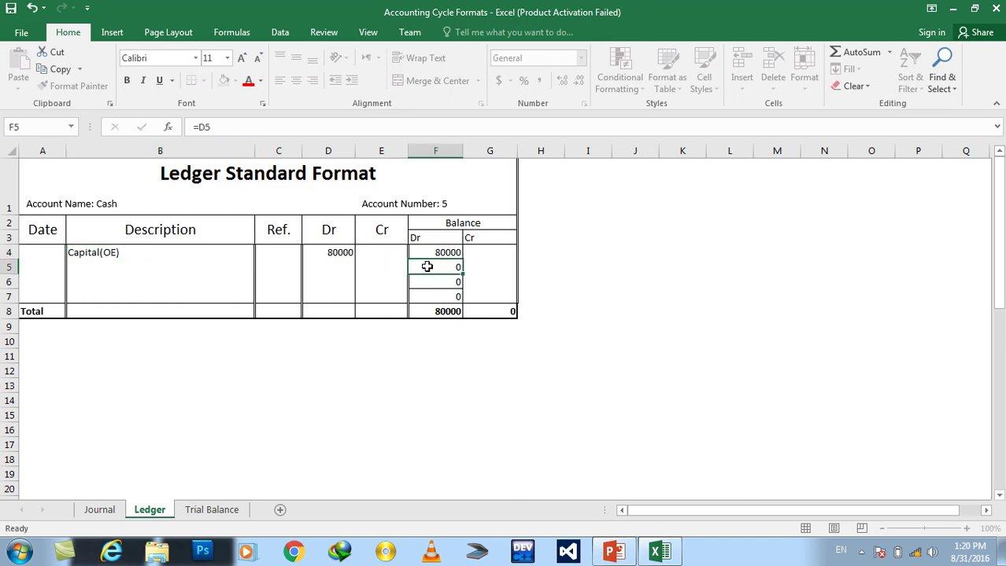
- Clear the old balance values in F4:F7 and the totals in F8 and G8
{"action": "left_click_drag", "start_coordinate": [427, 253], "coordinate": [428, 293]}
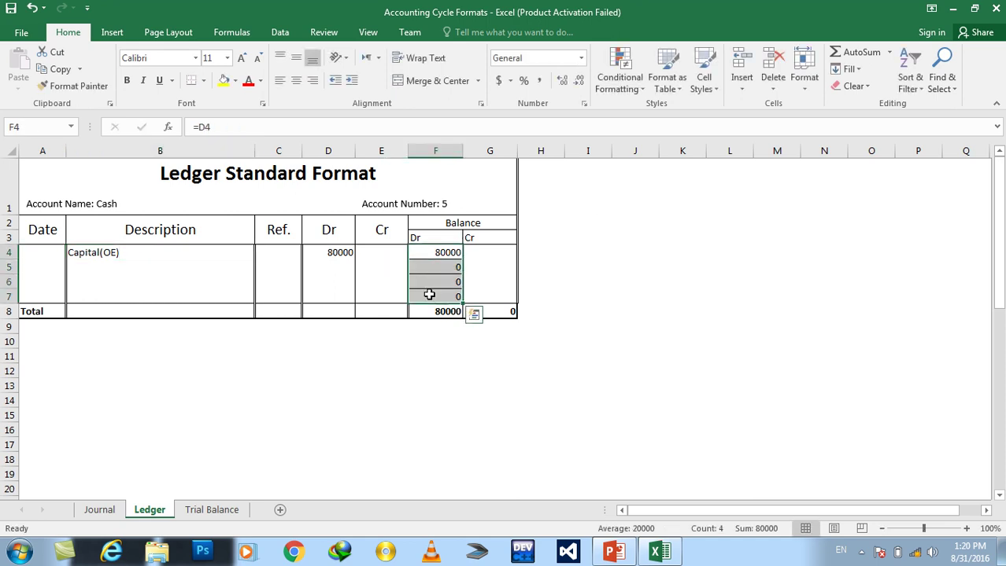
{"action": "key", "text": "Delete"}
{"action": "left_click", "coordinate": [445, 311]}
{"action": "key", "text": "Delete"}
{"action": "key", "text": "Right"}
{"action": "key", "text": "Delete"}
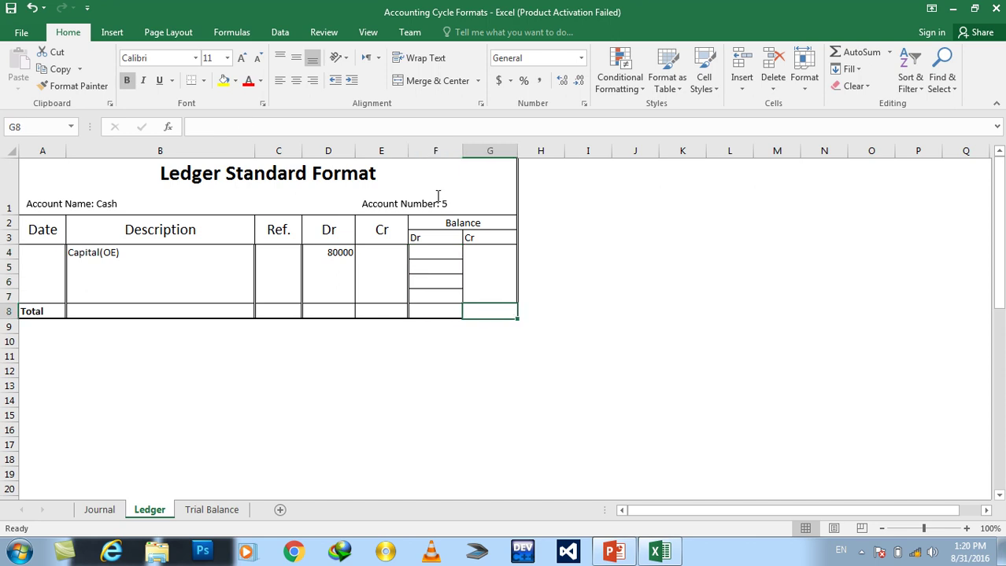
- Fill F4:F7 with =D4 and G4:G7 with =E4 using Ctrl+D
{"action": "left_click", "coordinate": [431, 252]}
{"action": "type", "text": "="}
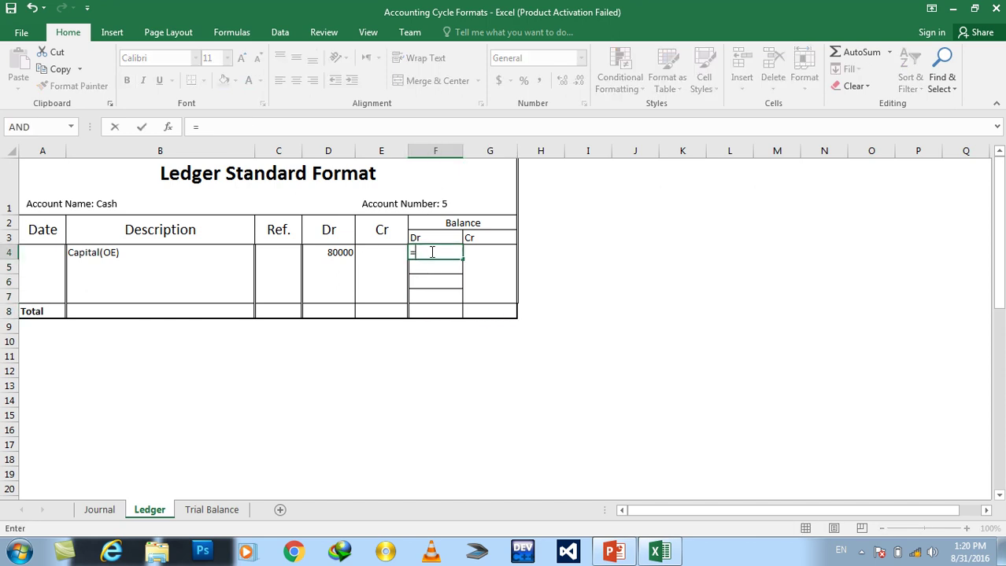
{"action": "left_click", "coordinate": [345, 252]}
{"action": "key", "text": "Return"}
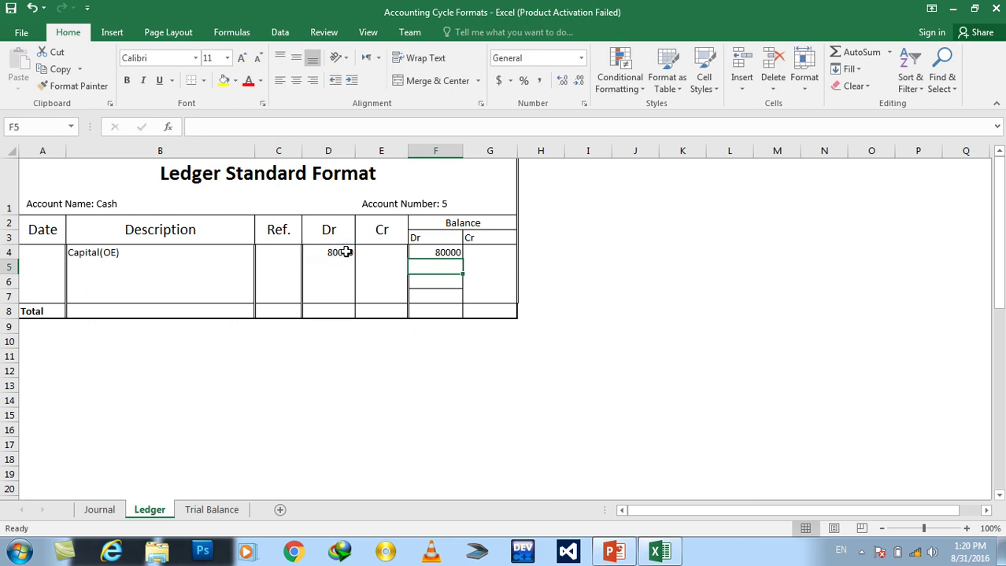
{"action": "left_click_drag", "start_coordinate": [445, 253], "coordinate": [446, 293]}
{"action": "key", "text": "ctrl+d"}
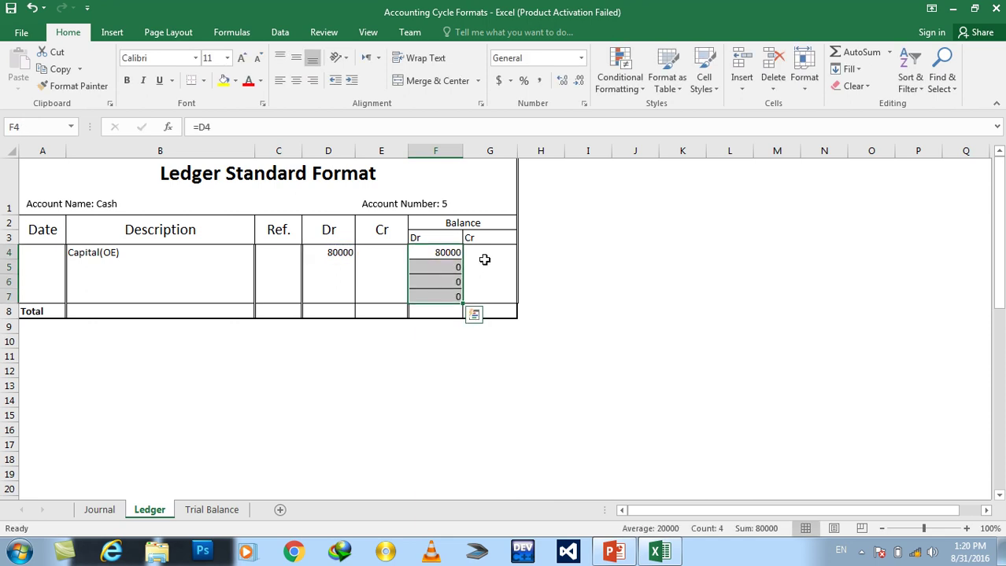
{"action": "left_click", "coordinate": [486, 253]}
{"action": "type", "text": "="}
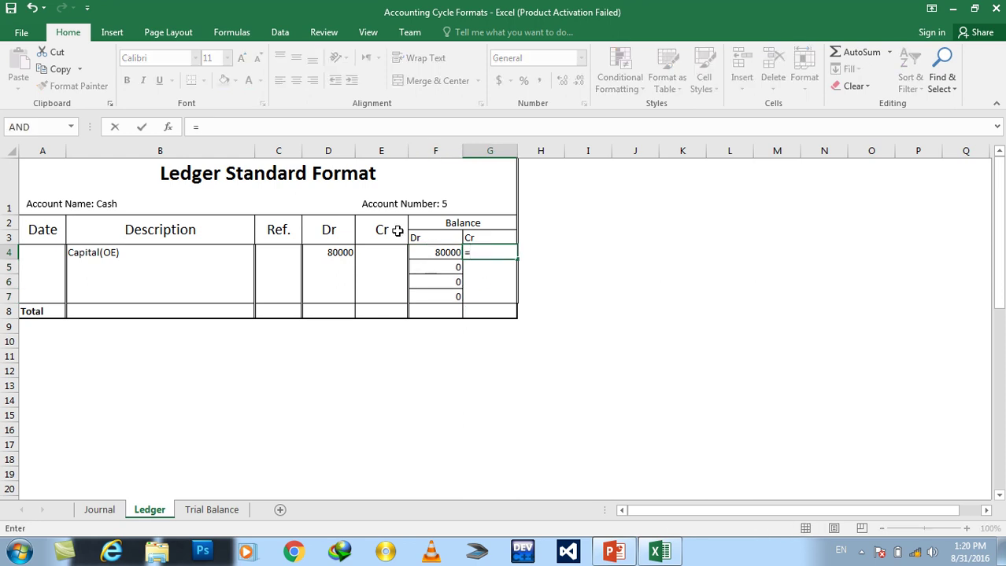
{"action": "left_click", "coordinate": [386, 249]}
{"action": "key", "text": "Return"}
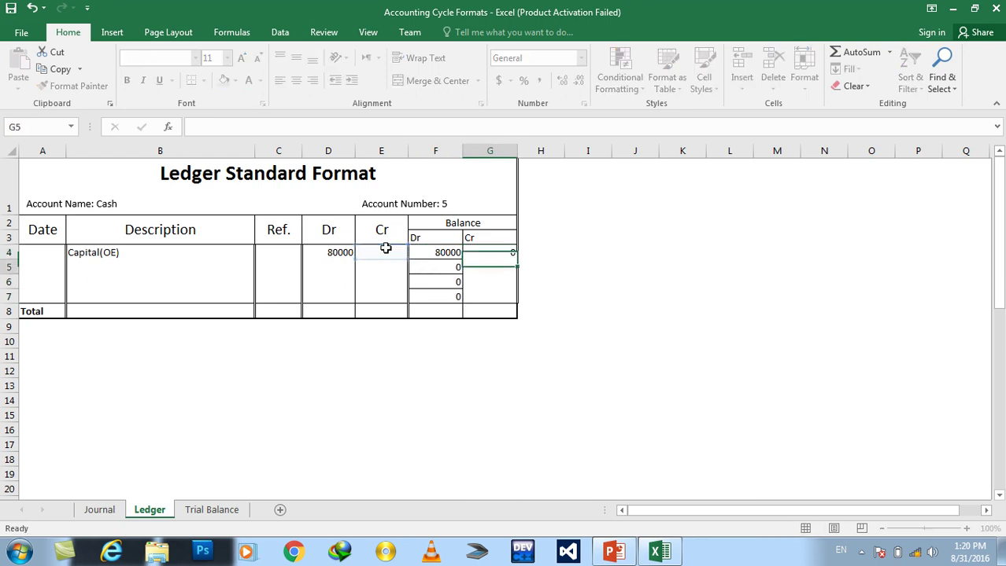
{"action": "left_click_drag", "start_coordinate": [487, 253], "coordinate": [484, 292]}
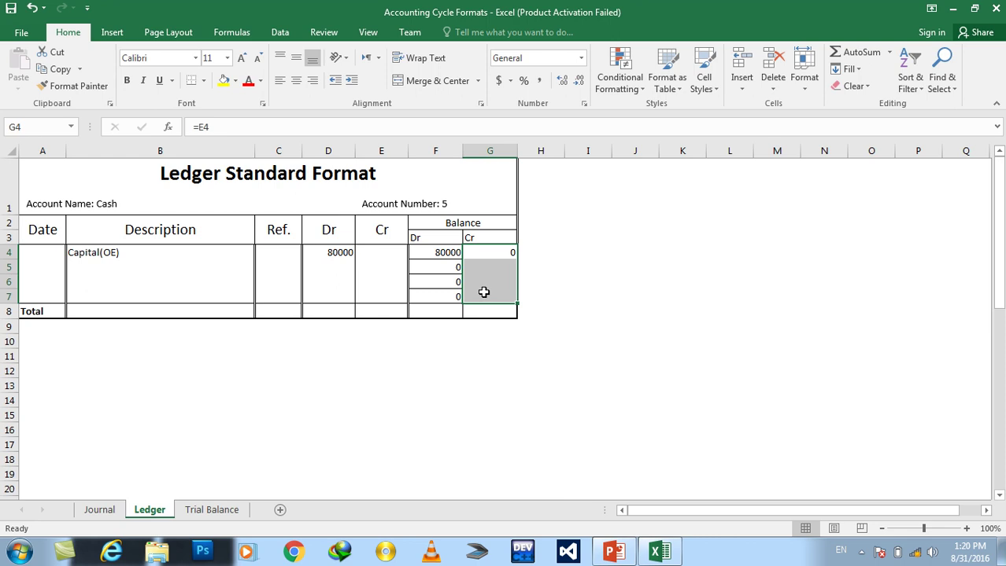
{"action": "key", "text": "ctrl+d"}
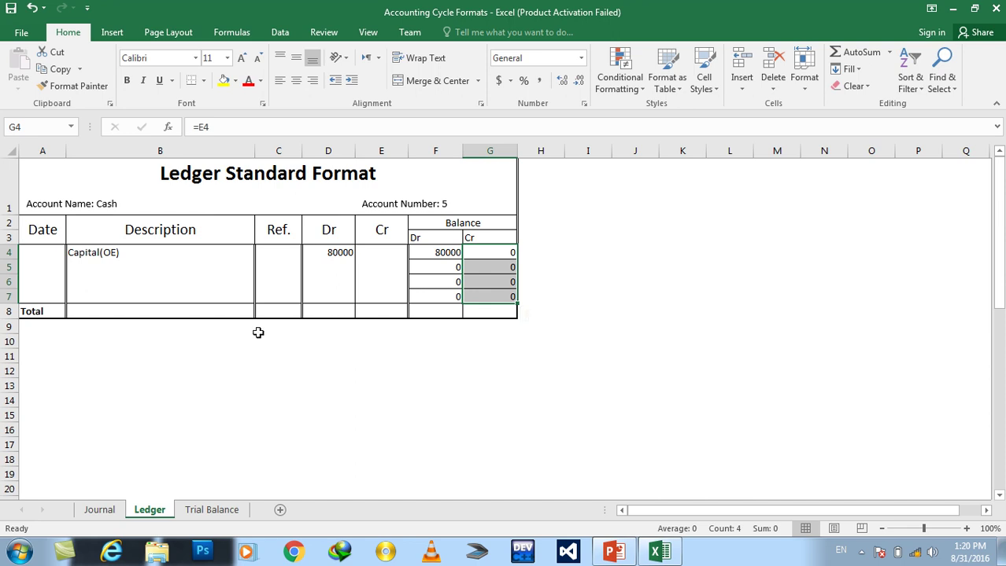
- Post the Journal's 3-Jun 16000 Cash debit as Sales(AC) in Ledger row 5, then check 5-Jun's 9800
{"action": "left_click", "coordinate": [112, 512]}
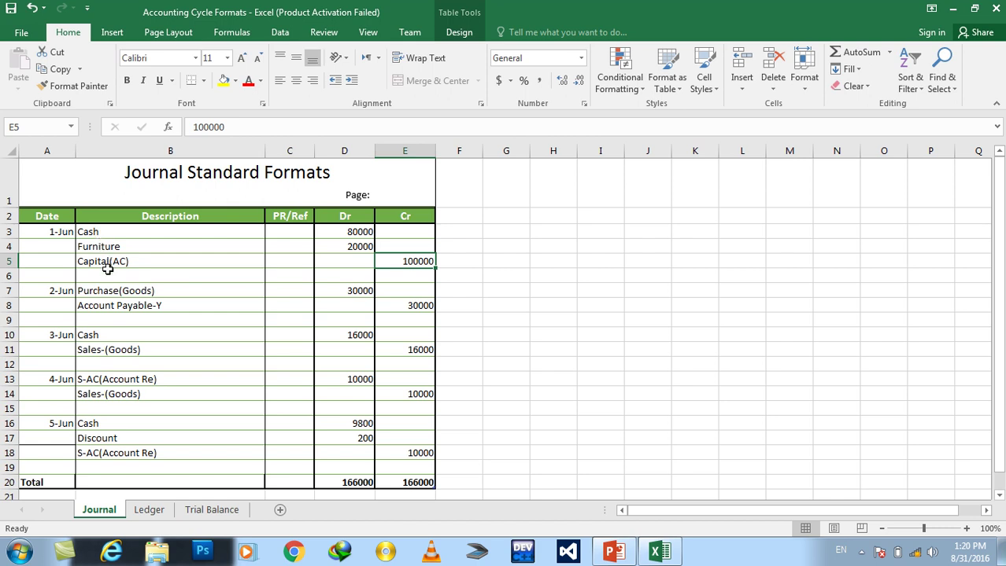
{"action": "left_click", "coordinate": [98, 331]}
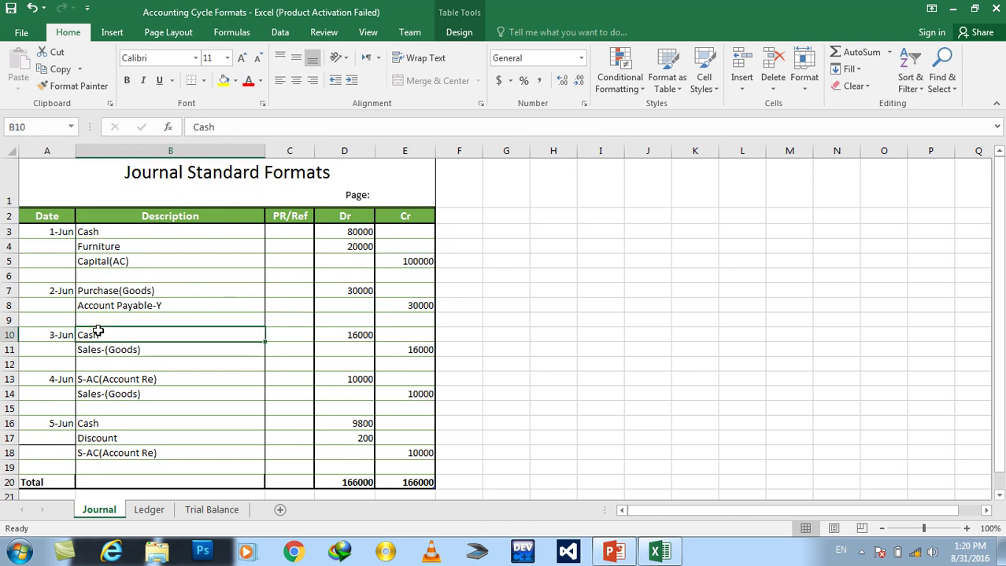
{"action": "left_click", "coordinate": [344, 334]}
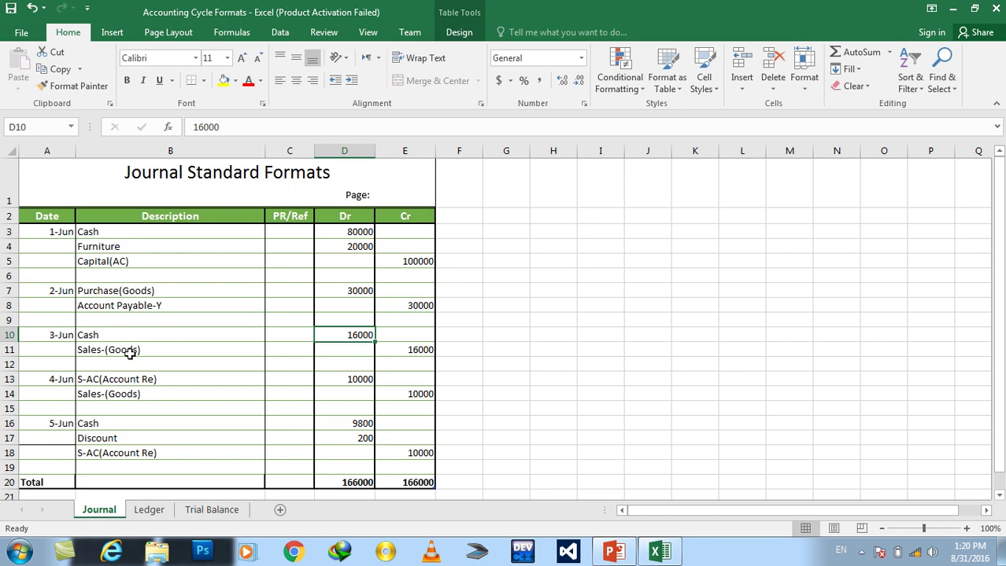
{"action": "left_click", "coordinate": [156, 512]}
{"action": "left_click", "coordinate": [327, 265]}
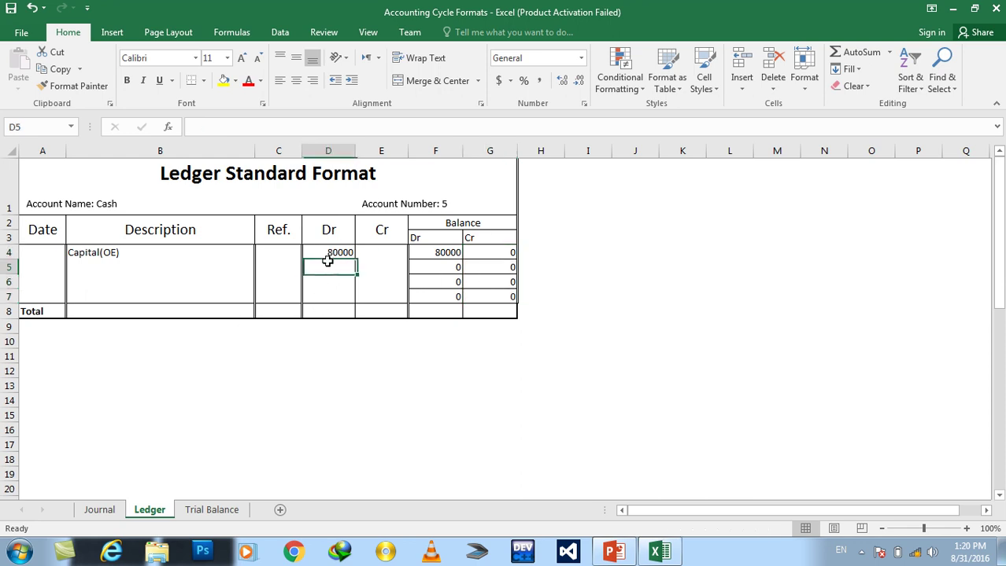
{"action": "type", "text": "16000"}
{"action": "key", "text": "Left"}
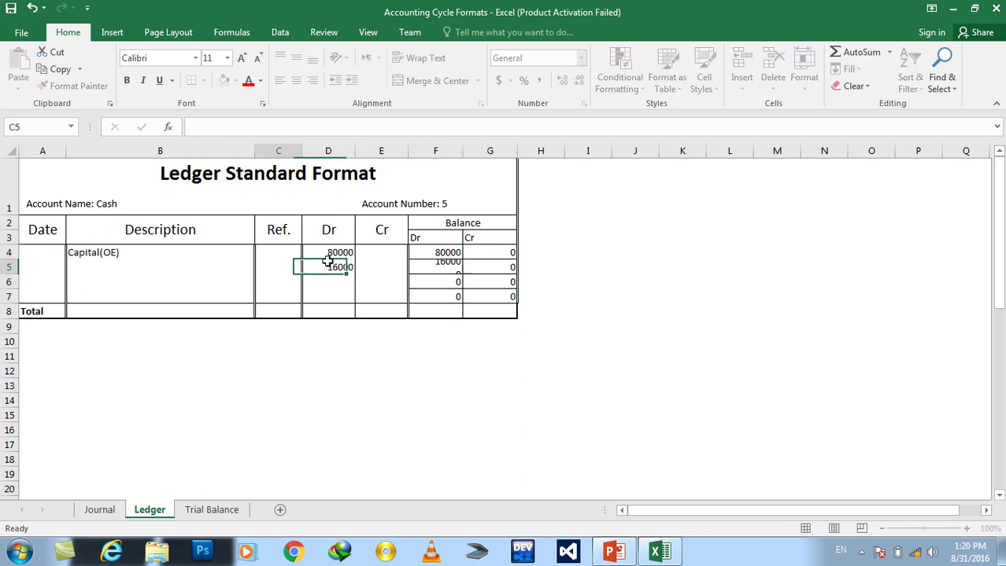
{"action": "key", "text": "Left"}
{"action": "type", "text": "Sales(AC)"}
{"action": "key", "text": "Return"}
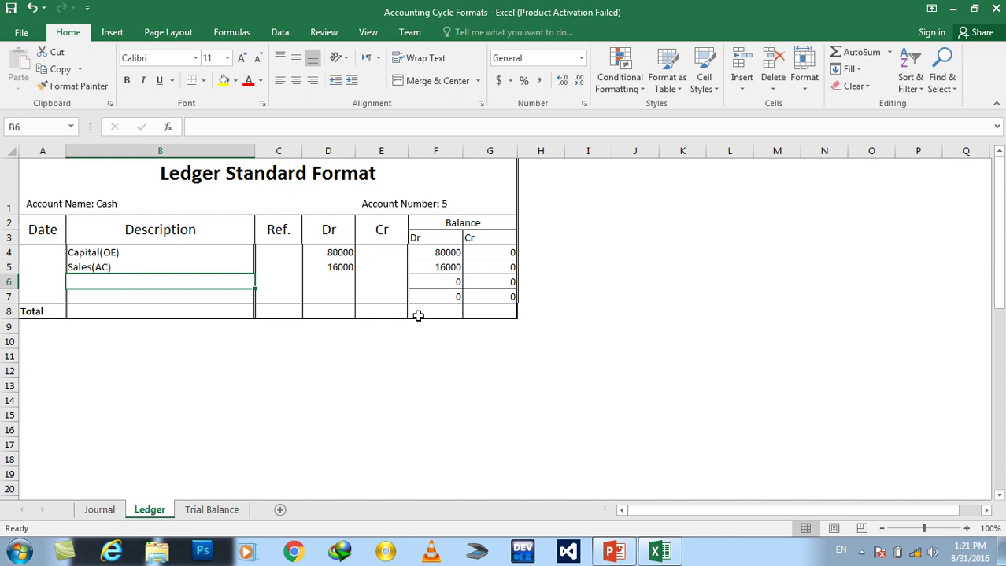
{"action": "left_click", "coordinate": [100, 509]}
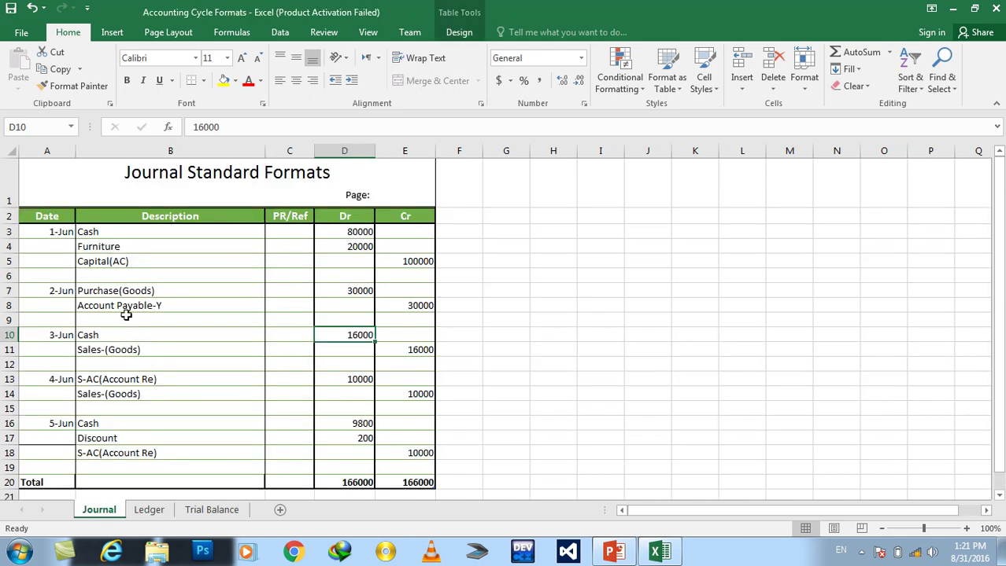
{"action": "left_click", "coordinate": [102, 423]}
{"action": "left_click", "coordinate": [346, 423]}
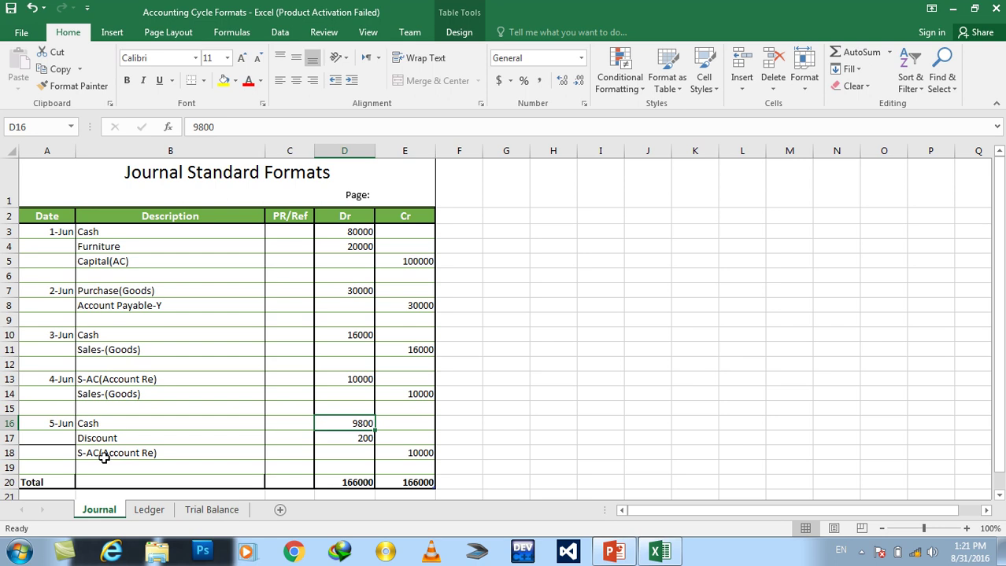
- Post Sales(AR) with a 9800 debit in the Cash ledger's row 6
{"action": "left_click", "coordinate": [150, 510]}
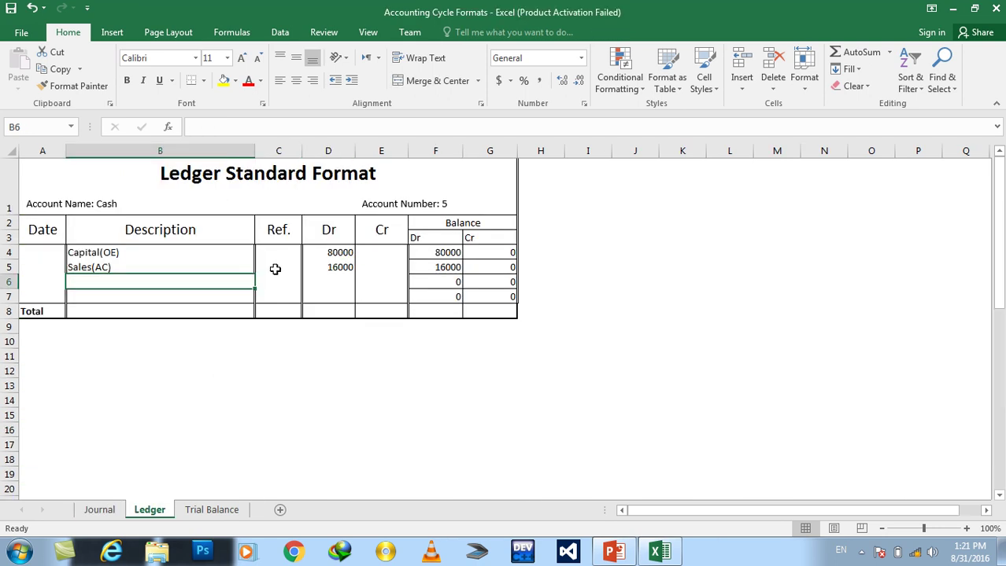
{"action": "left_click", "coordinate": [329, 281]}
{"action": "type", "text": "98000"}
{"action": "key", "text": "BackSpace"}
{"action": "key", "text": "Left"}
{"action": "key", "text": "Left"}
{"action": "type", "text": "Sales"}
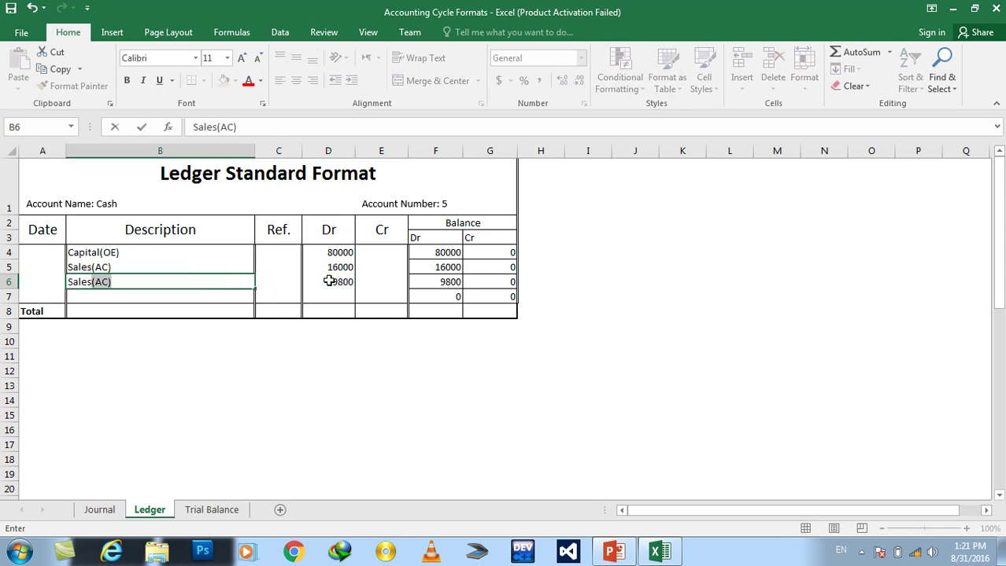
{"action": "type", "text": "(A"}
{"action": "type", "text": "c"}
{"action": "type", "text": "c"}
{"action": "key", "text": "BackSpace"}
{"action": "key", "text": "BackSpace"}
{"action": "type", "text": "R)"}
{"action": "key", "text": "Return"}
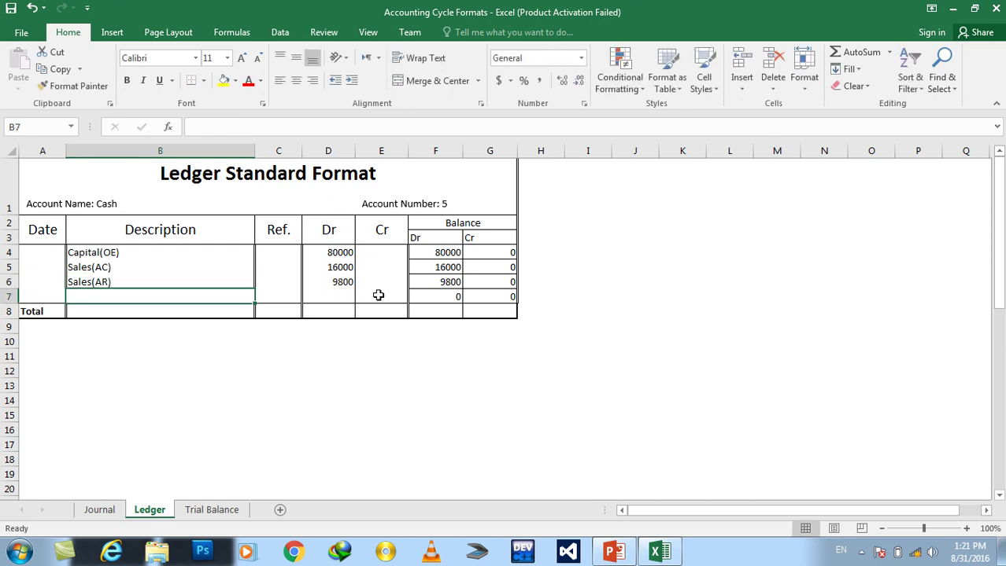
- AutoSum the balance columns in F8 and G8, giving 105800 Dr and 0 Cr
{"action": "left_click", "coordinate": [423, 310]}
{"action": "key", "text": "alt+equal"}
{"action": "key", "text": "Return"}
{"action": "key", "text": "Right"}
{"action": "key", "text": "Up"}
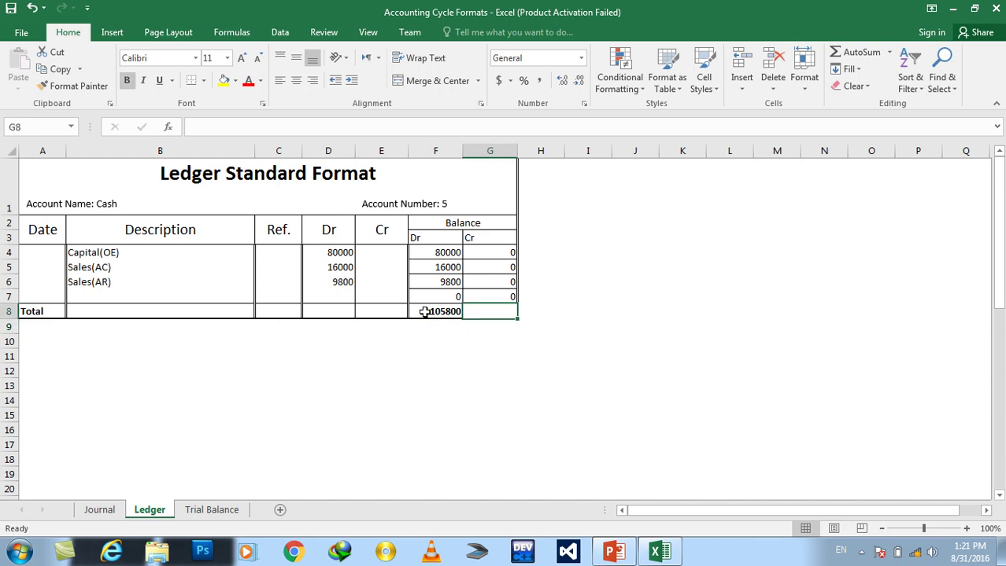
{"action": "key", "text": "alt+equal"}
{"action": "key", "text": "Return"}
{"action": "key", "text": "Up"}
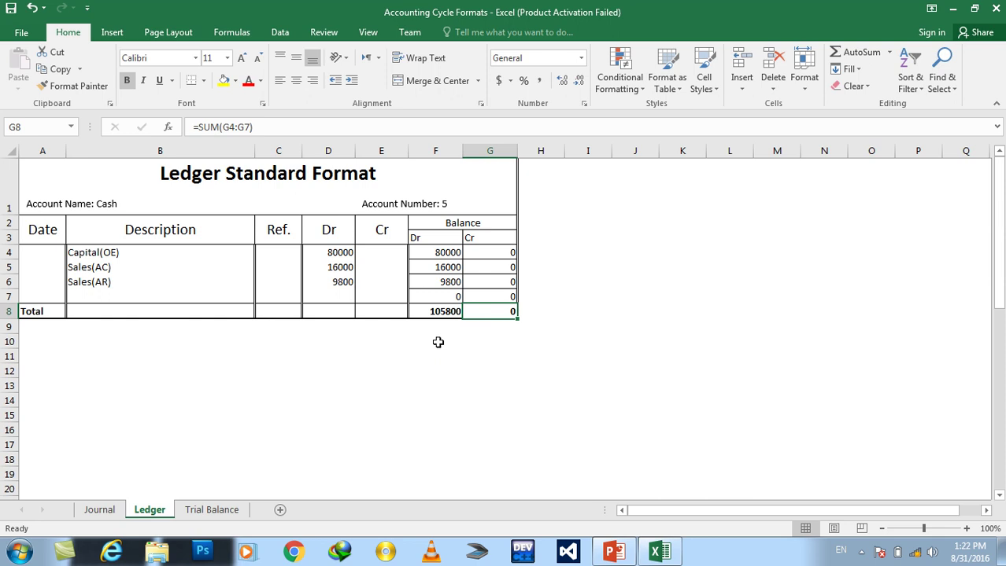
- Copy the Cash ledger table and paste it at row 11 of the Ledger sheet
{"action": "left_click", "coordinate": [99, 510]}
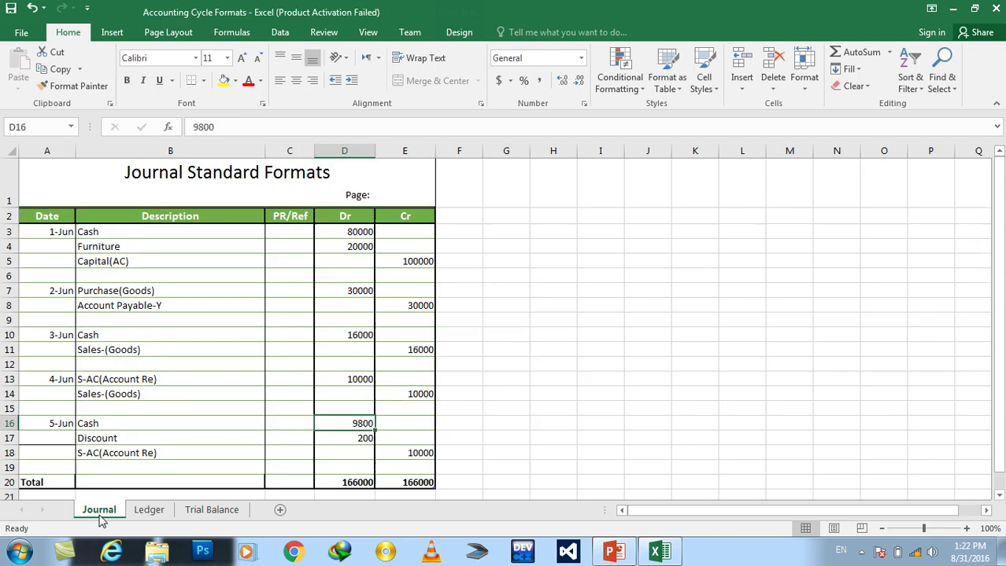
{"action": "left_click", "coordinate": [114, 247]}
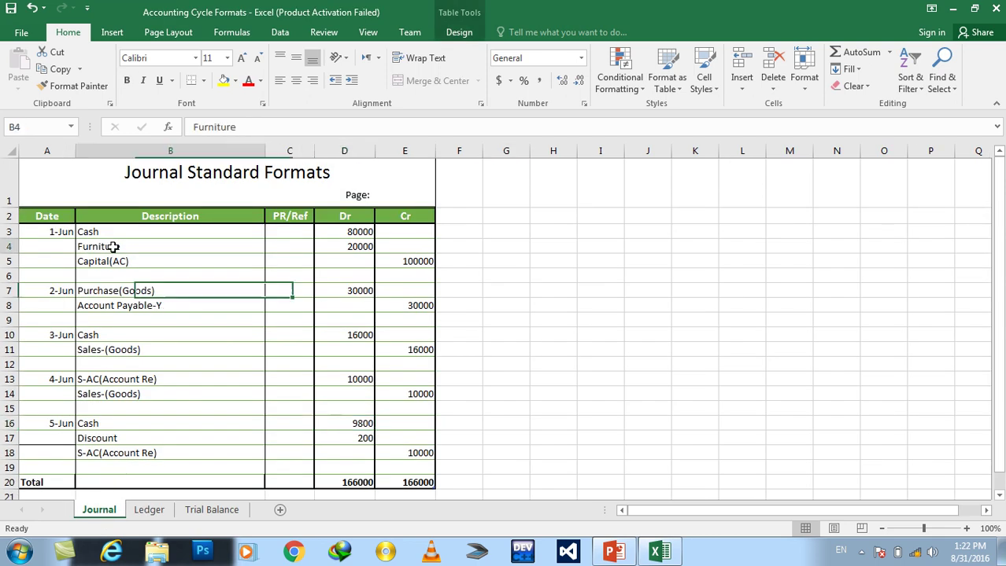
{"action": "left_click", "coordinate": [149, 510]}
{"action": "mouse_move", "coordinate": [504, 314]}
{"action": "left_mouse_down"}
{"action": "mouse_move", "coordinate": [85, 207]}
{"action": "mouse_move", "coordinate": [53, 214]}
{"action": "left_mouse_up"}
{"action": "key", "text": "ctrl+c"}
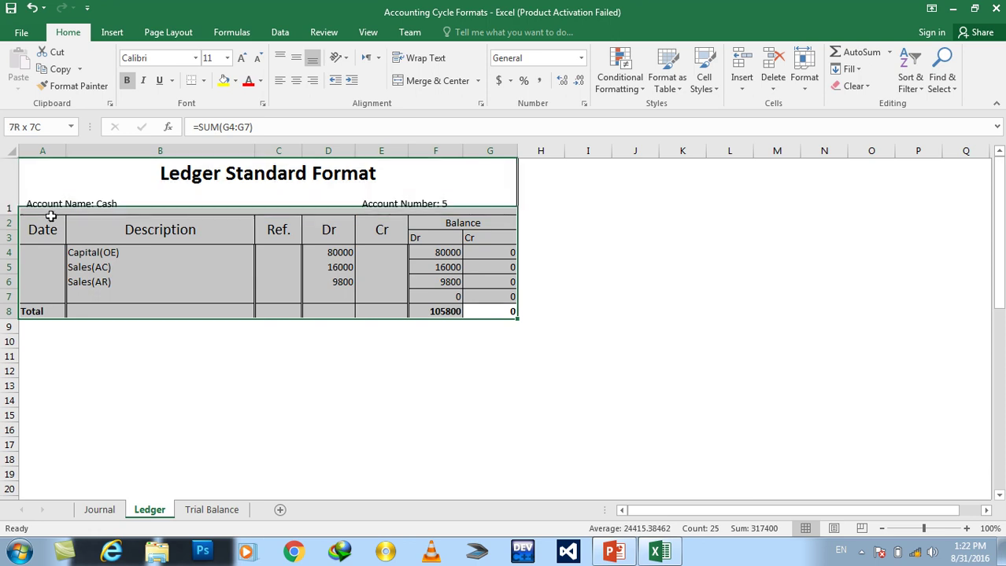
{"action": "left_click", "coordinate": [39, 356]}
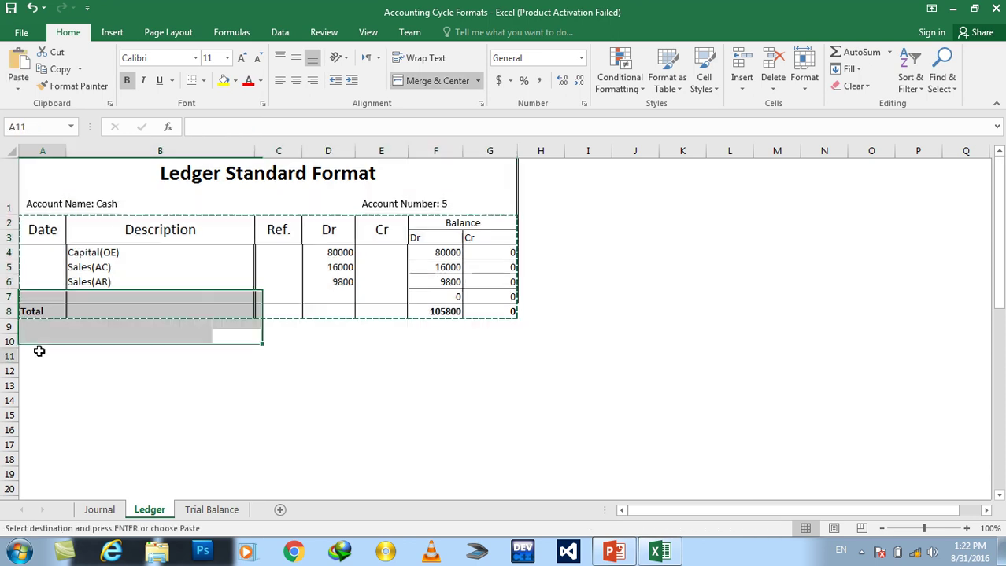
{"action": "key", "text": "ctrl+v"}
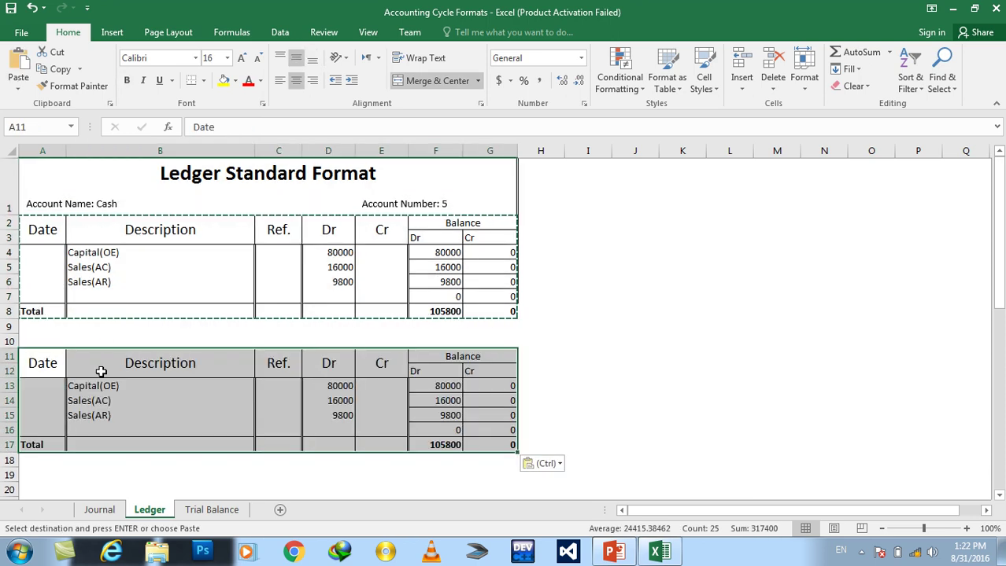
{"action": "key", "text": "Escape"}
- Move the account labels above the copy and rename them Furniture, Account Number 7
{"action": "left_click", "coordinate": [94, 199]}
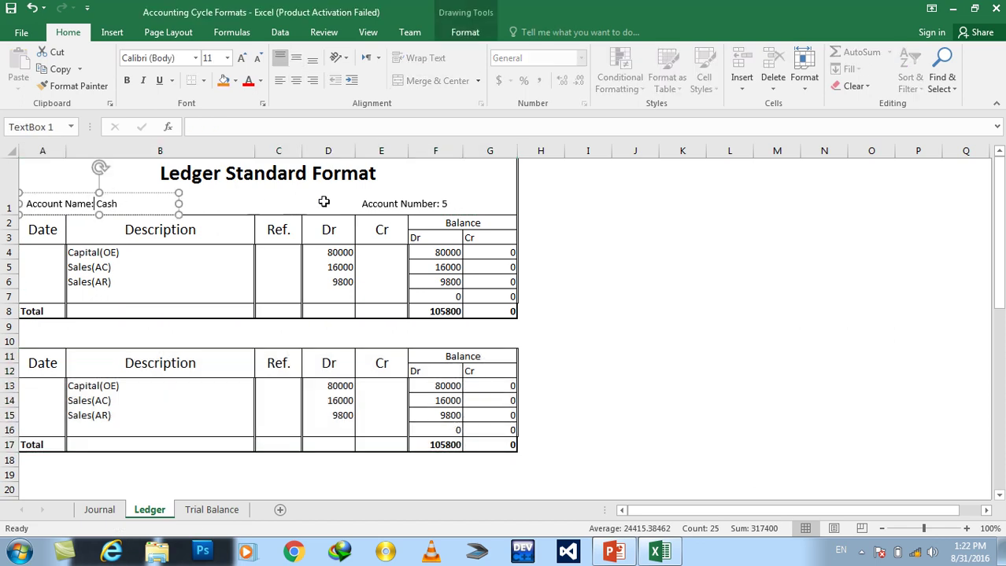
{"action": "left_click", "coordinate": [393, 208], "text": "ctrl"}
{"action": "left_click_drag", "start_coordinate": [398, 224], "coordinate": [372, 354]}
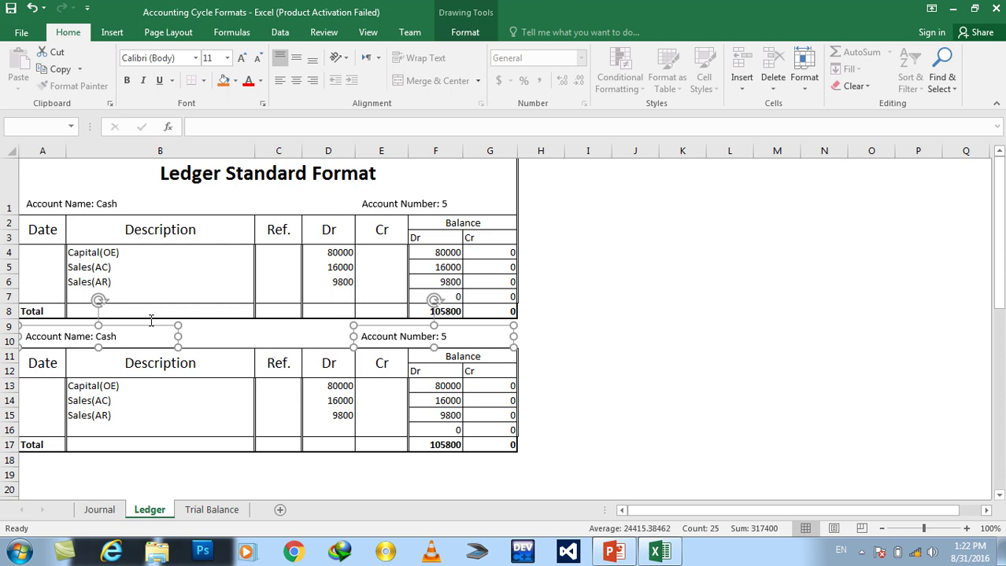
{"action": "left_click", "coordinate": [107, 337]}
{"action": "double_click", "coordinate": [106, 336]}
{"action": "type", "text": "Furniture"}
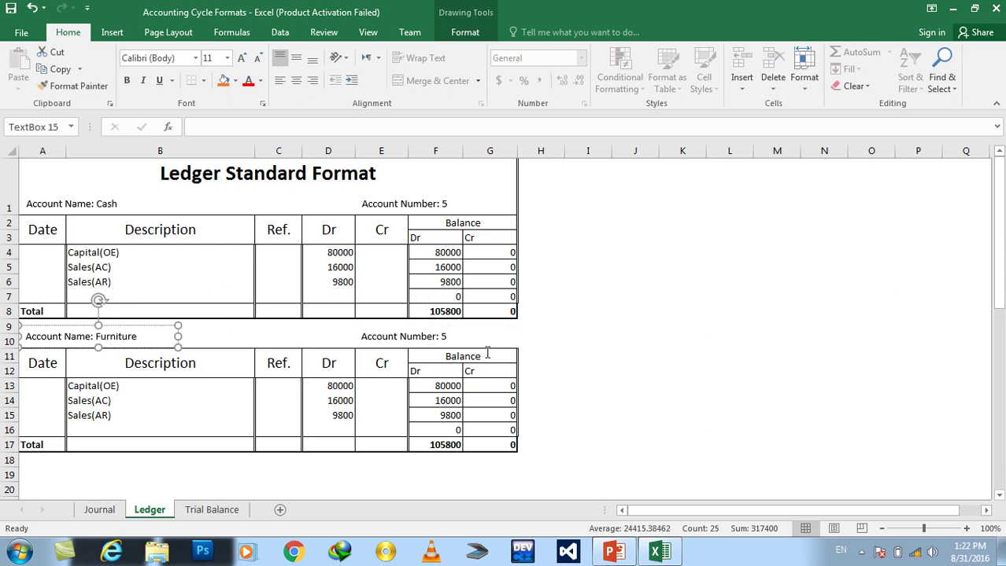
{"action": "double_click", "coordinate": [445, 336]}
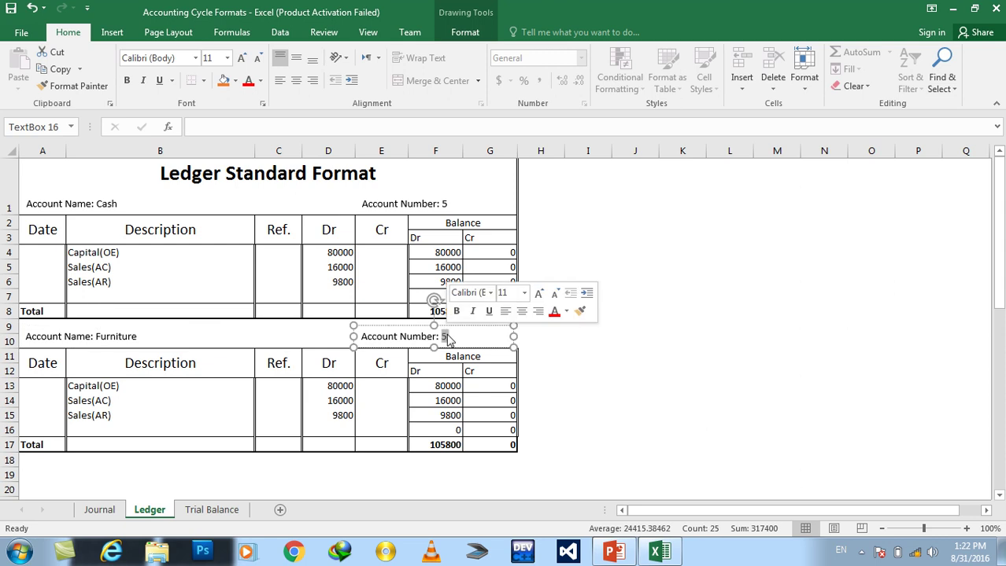
{"action": "type", "text": "7"}
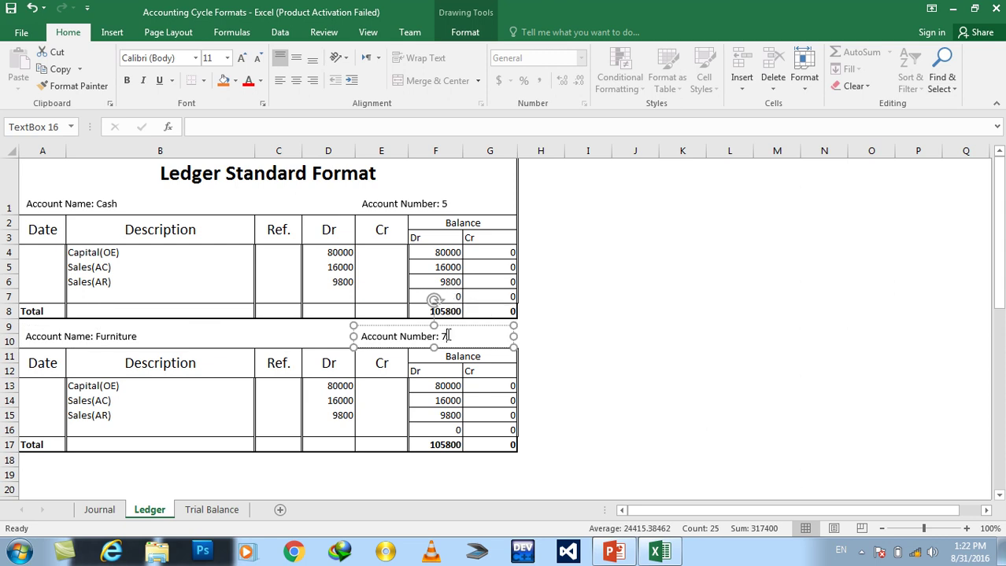
{"action": "left_click", "coordinate": [630, 381]}
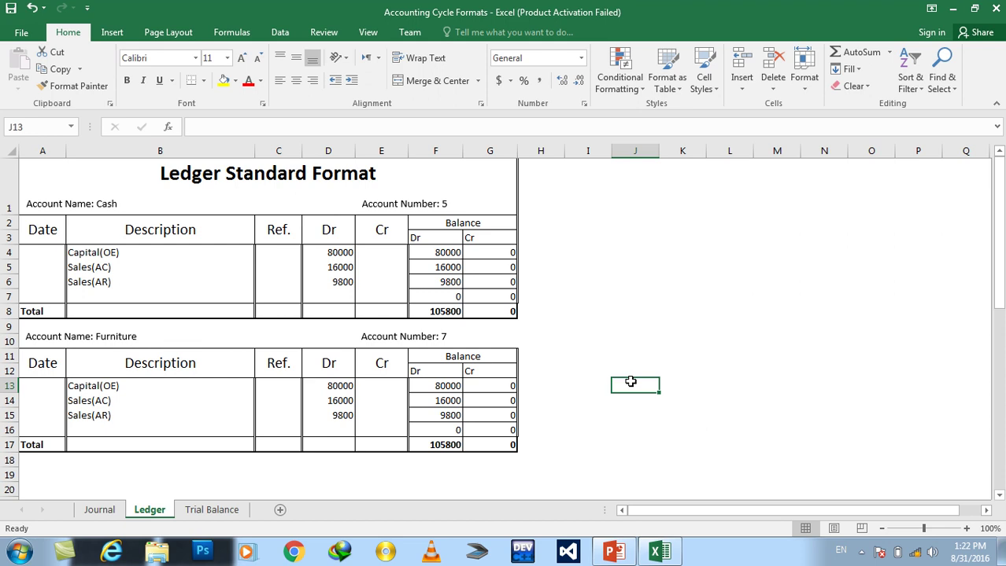
- Clear the copied descriptions and Dr amounts from the Furniture block
{"action": "left_click_drag", "start_coordinate": [130, 384], "coordinate": [130, 416]}
{"action": "key", "text": "Delete"}
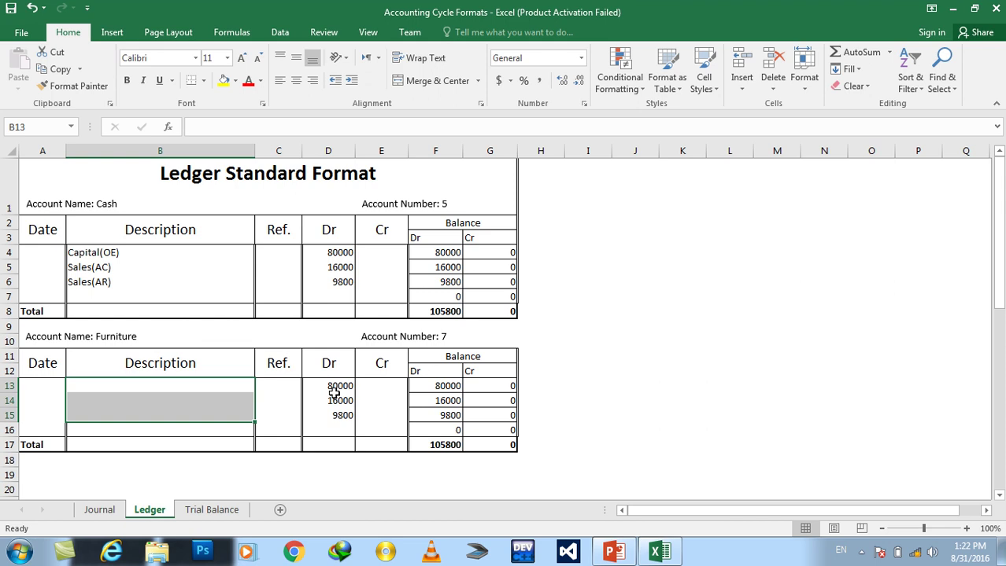
{"action": "left_click_drag", "start_coordinate": [334, 392], "coordinate": [330, 417]}
{"action": "key", "text": "Delete"}
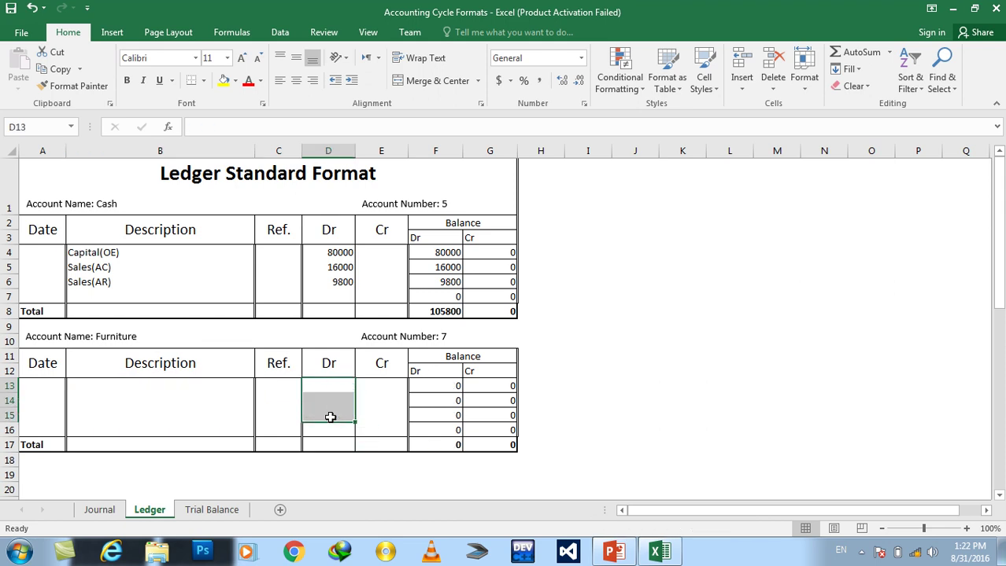
{"action": "left_click", "coordinate": [605, 386]}
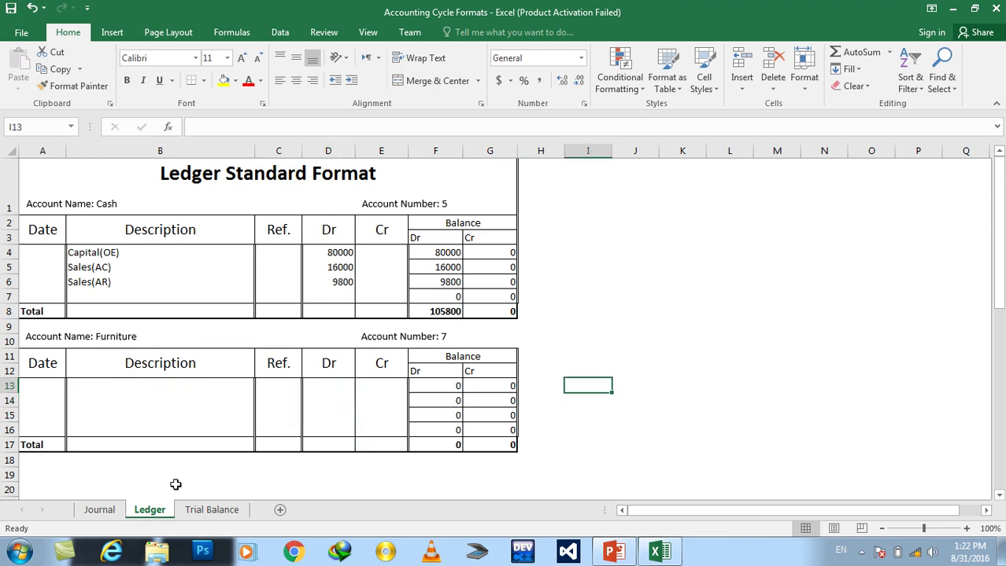
{"action": "left_click", "coordinate": [99, 510]}
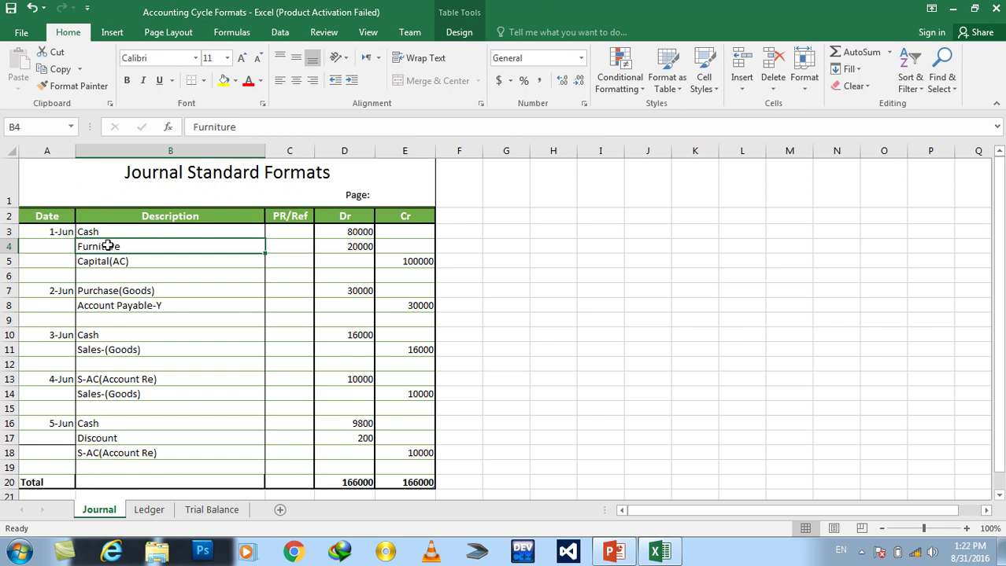
{"action": "left_click", "coordinate": [346, 246]}
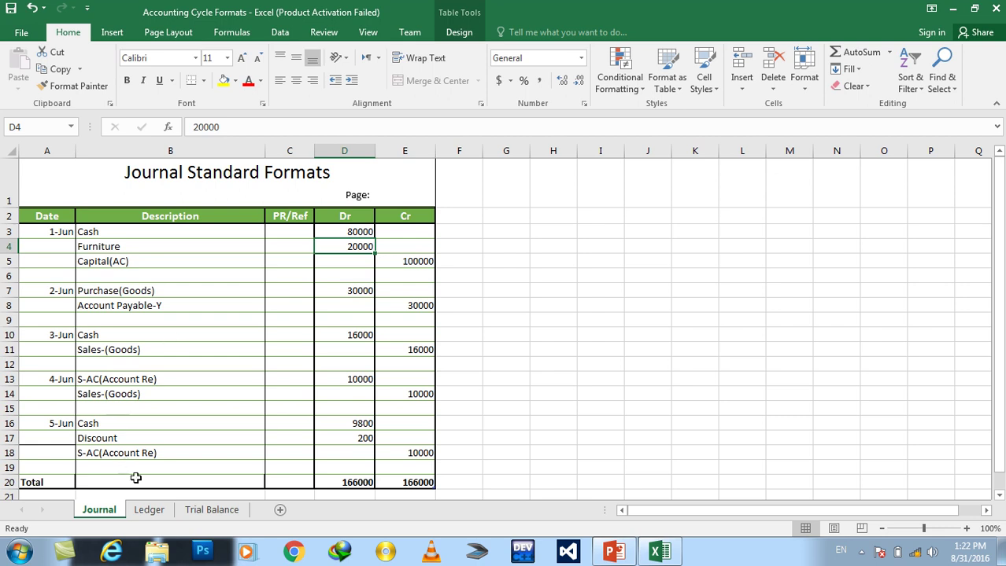
- Post Capital with a 20000 debit on the Furniture ledger's first line
{"action": "left_click", "coordinate": [149, 510]}
{"action": "left_click", "coordinate": [130, 384]}
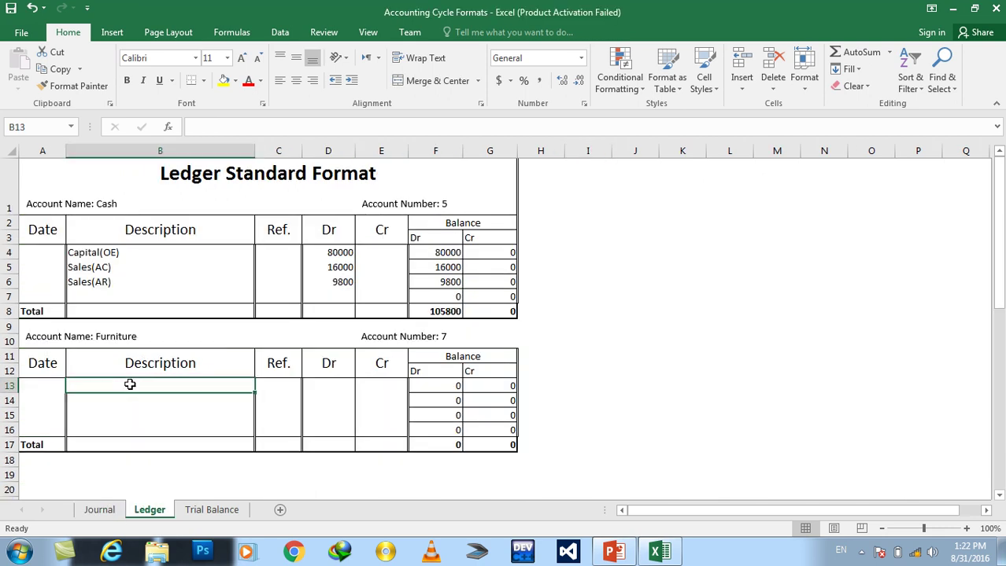
{"action": "type", "text": "Funr"}
{"action": "key", "text": "BackSpace"}
{"action": "key", "text": "BackSpace"}
{"action": "key", "text": "BackSpace"}
{"action": "key", "text": "Tab"}
{"action": "key", "text": "Tab"}
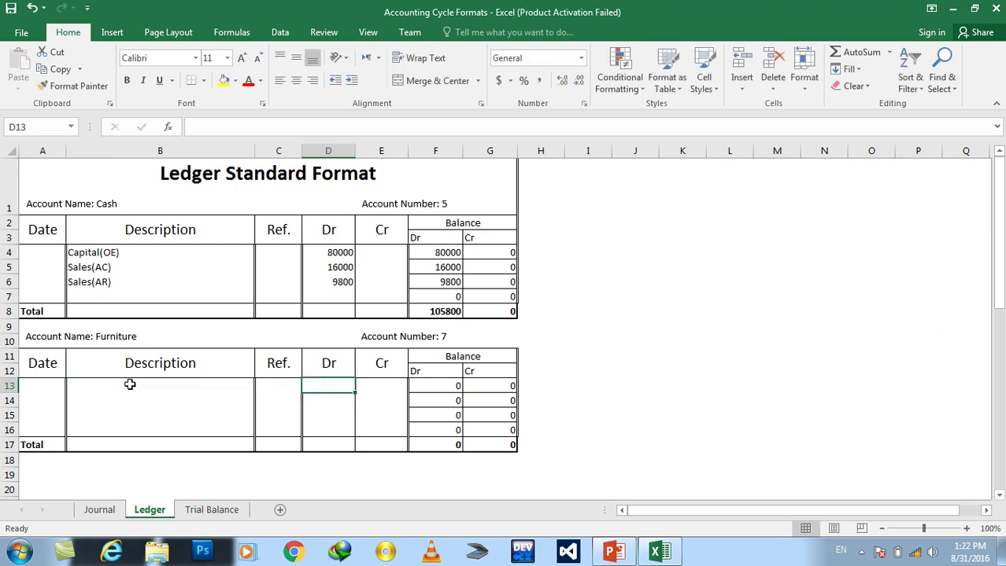
{"action": "type", "text": "20000"}
{"action": "left_click", "coordinate": [129, 384]}
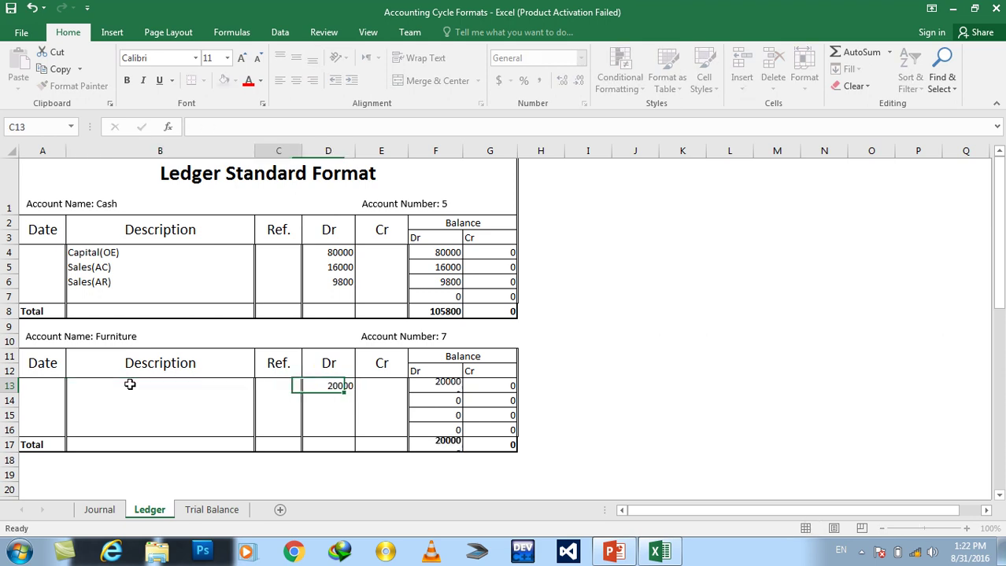
{"action": "type", "text": "Capital"}
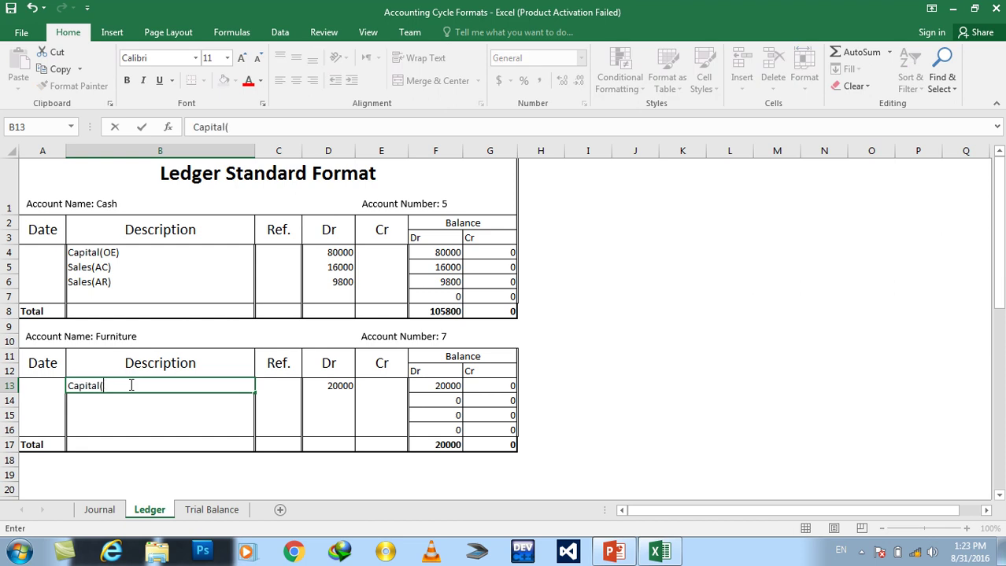
{"action": "key", "text": "Return"}
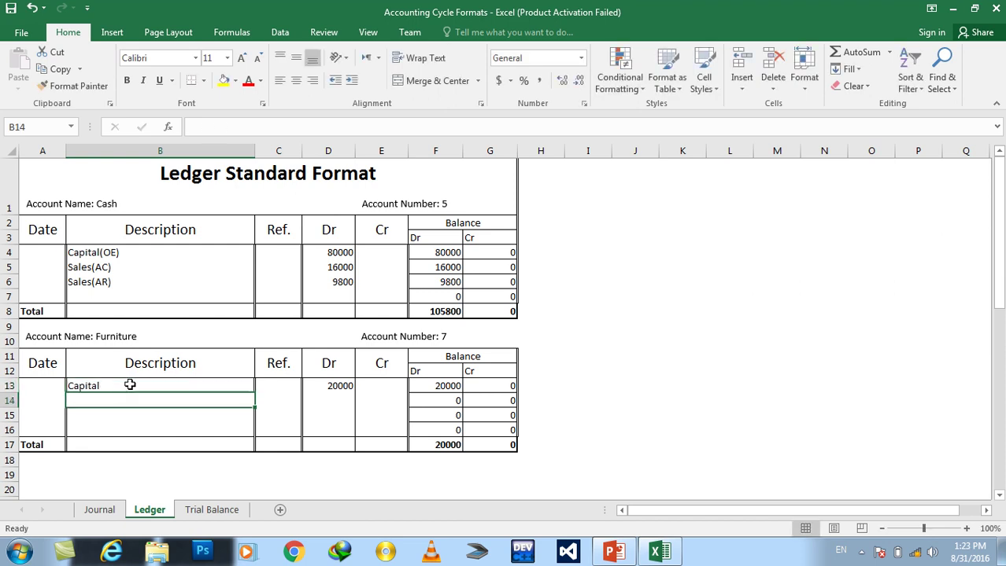
{"action": "left_click", "coordinate": [109, 517]}
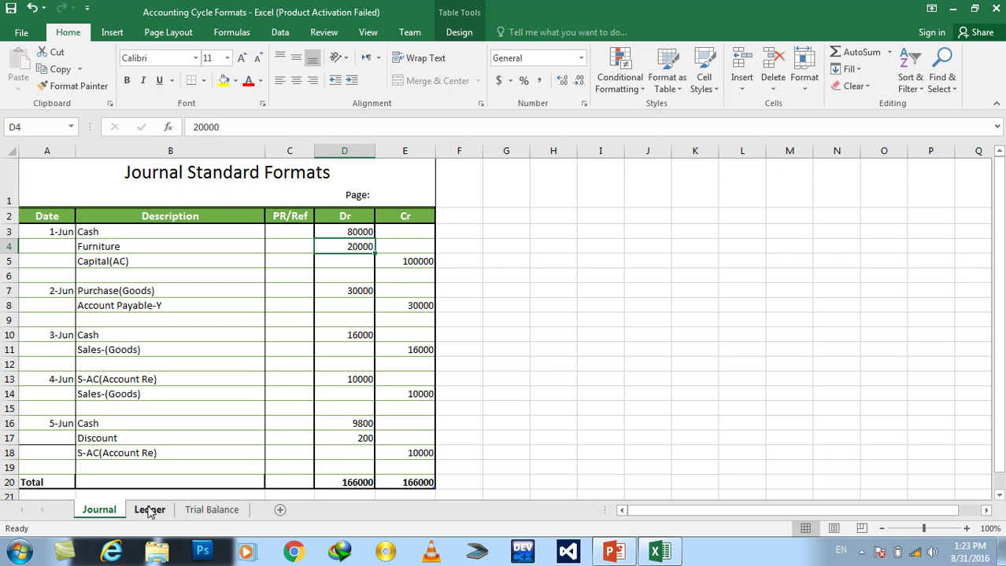
- Delete the two spare entry rows 14 and 15 from the Furniture ledger block
{"action": "left_click", "coordinate": [150, 512]}
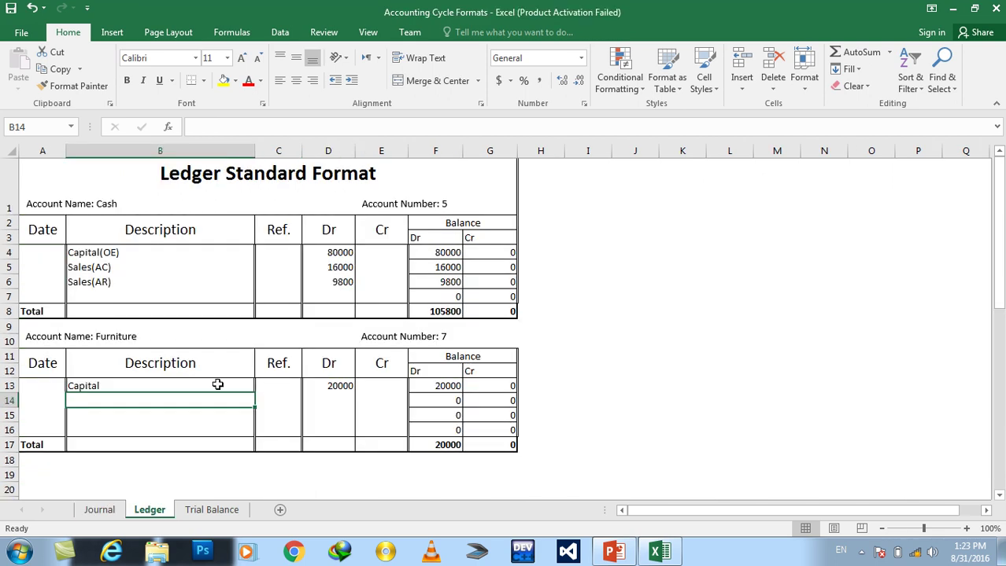
{"action": "mouse_move", "coordinate": [478, 443]}
{"action": "left_mouse_down"}
{"action": "mouse_move", "coordinate": [255, 375]}
{"action": "mouse_move", "coordinate": [47, 331]}
{"action": "left_mouse_up"}
{"action": "key", "text": "ctrl+c"}
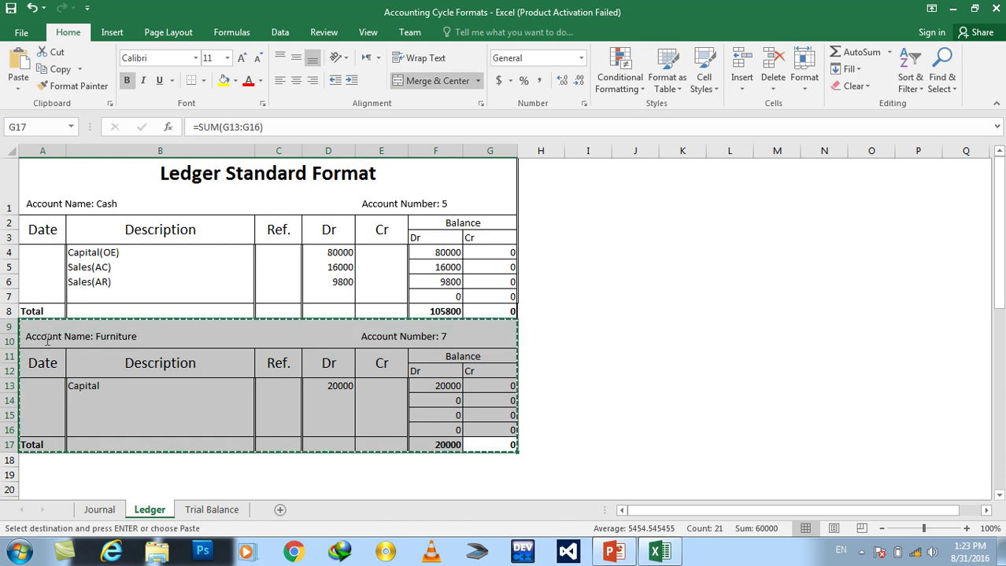
{"action": "left_click_drag", "start_coordinate": [10, 401], "coordinate": [9, 415]}
{"action": "right_click", "coordinate": [12, 415]}
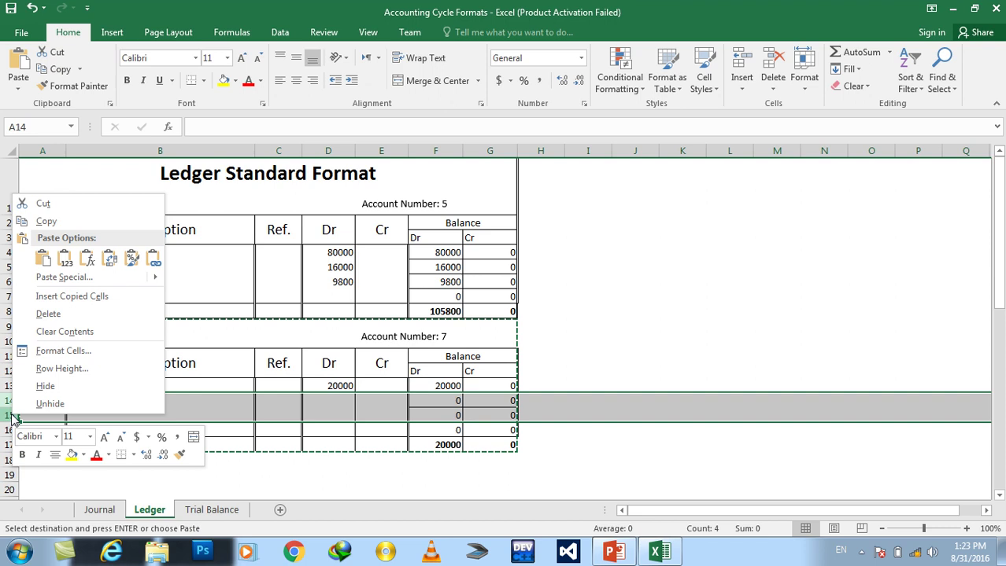
{"action": "left_click", "coordinate": [48, 314]}
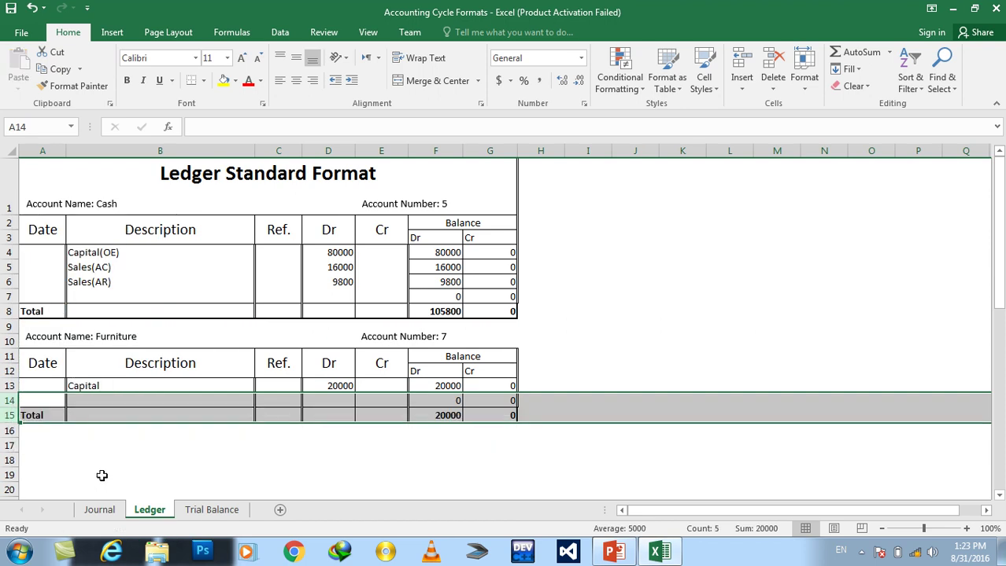
{"action": "left_click", "coordinate": [101, 475]}
- Paste a copy of the trimmed Furniture ledger block at row 17
{"action": "left_click", "coordinate": [42, 446]}
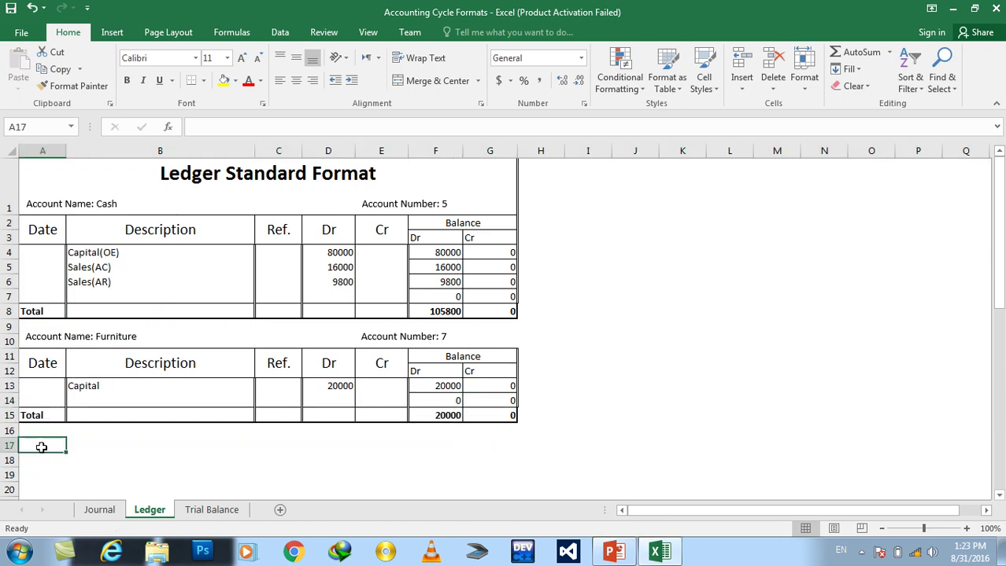
{"action": "left_click_drag", "start_coordinate": [36, 415], "coordinate": [478, 329]}
{"action": "key", "text": "ctrl+c"}
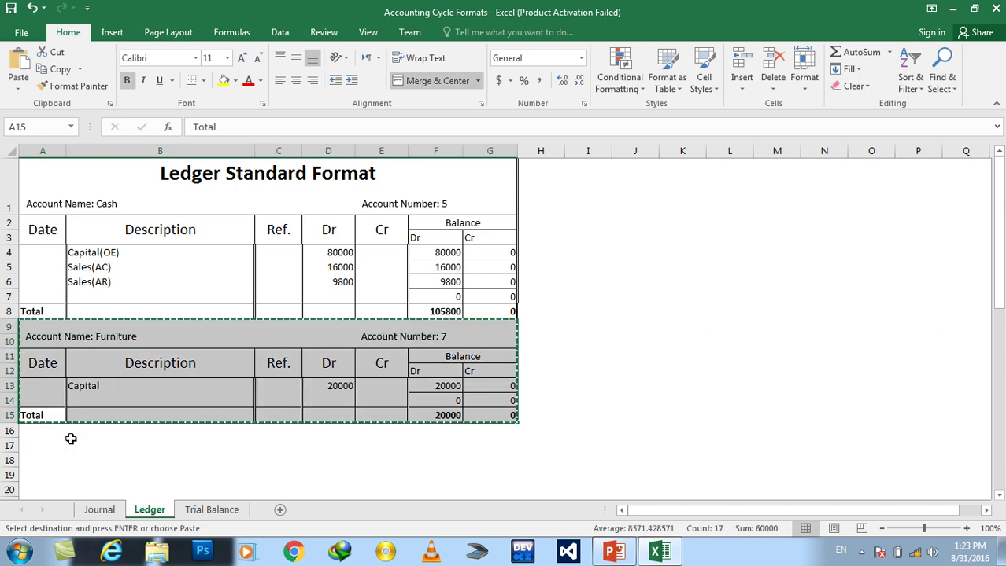
{"action": "left_click", "coordinate": [46, 443]}
{"action": "key", "text": "ctrl+v"}
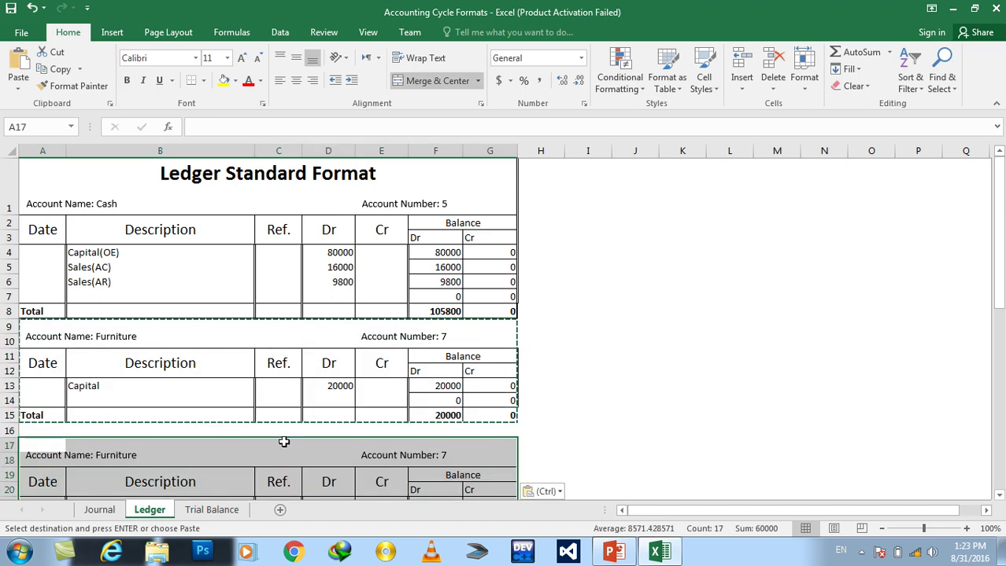
{"action": "left_click", "coordinate": [1000, 496]}
{"action": "scroll", "coordinate": [999, 497], "scroll_direction": "down", "scroll_amount": 2}
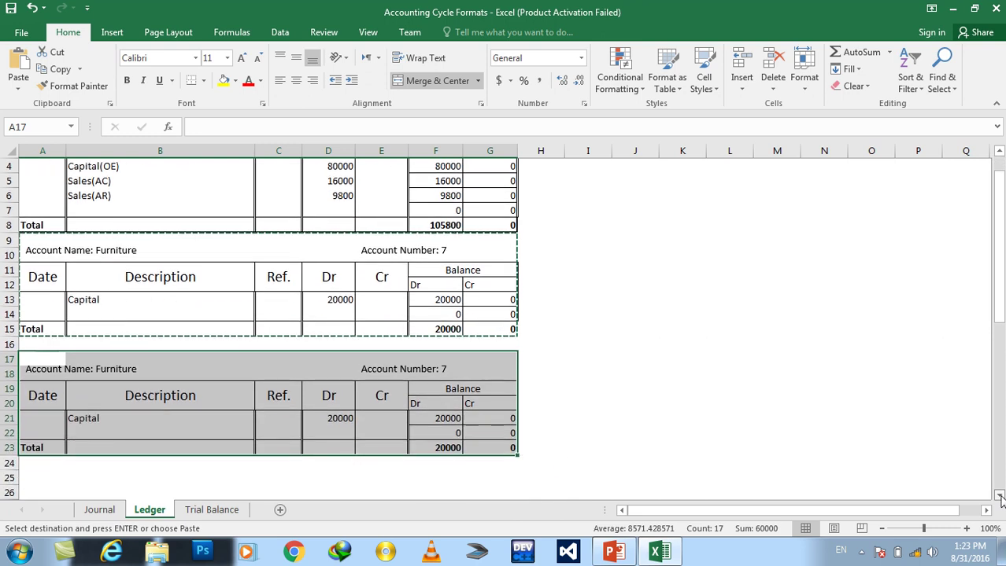
{"action": "scroll", "coordinate": [999, 497], "scroll_direction": "down", "scroll_amount": 1}
{"action": "scroll", "coordinate": [999, 497], "scroll_direction": "down", "scroll_amount": 1}
{"action": "key", "text": "Escape"}
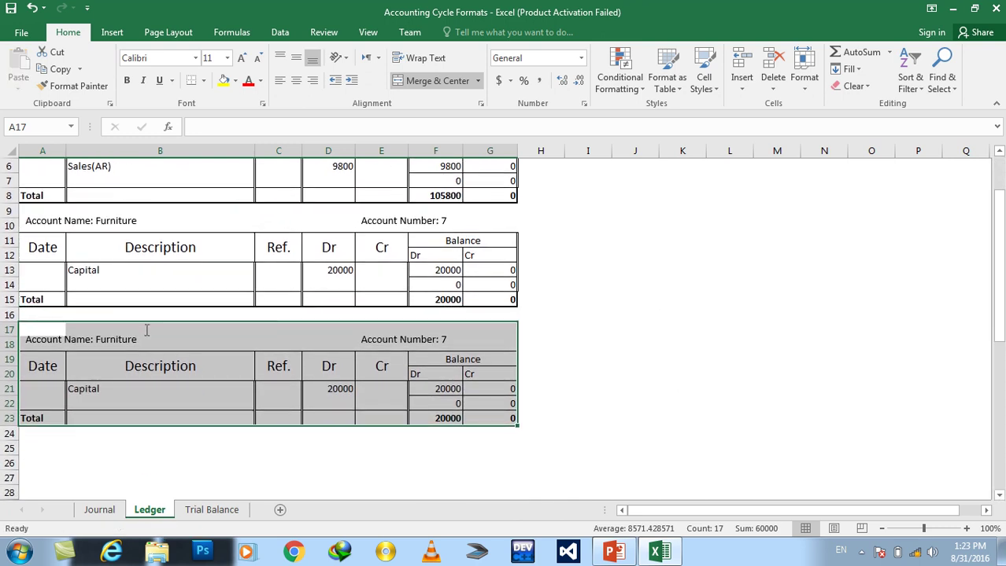
- Rename the new block's account to Purchase with Account Number 9
{"action": "left_click", "coordinate": [118, 340]}
{"action": "double_click", "coordinate": [120, 341]}
{"action": "type", "text": "Purchas"}
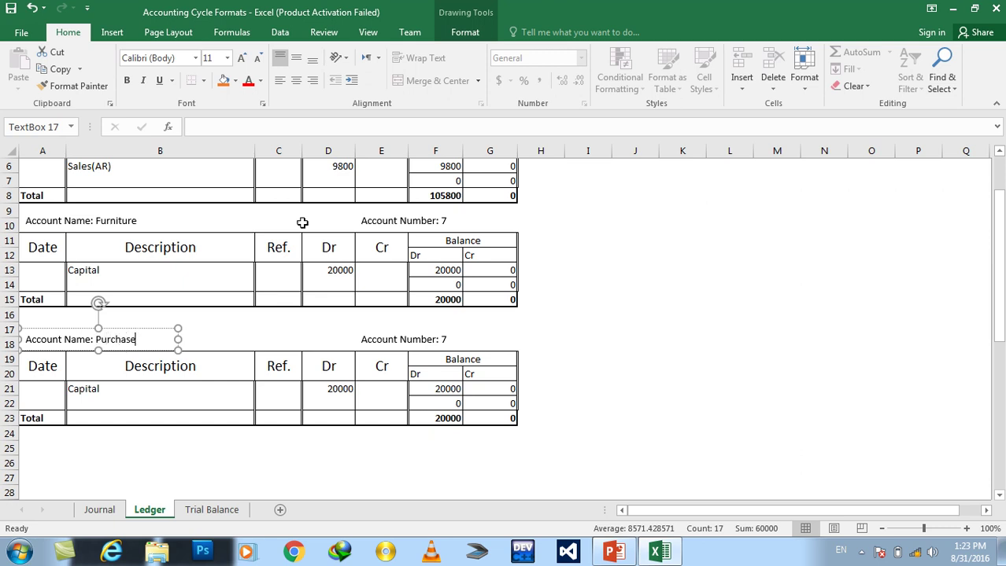
{"action": "double_click", "coordinate": [442, 340]}
{"action": "type", "text": "9"}
{"action": "left_click", "coordinate": [557, 389]}
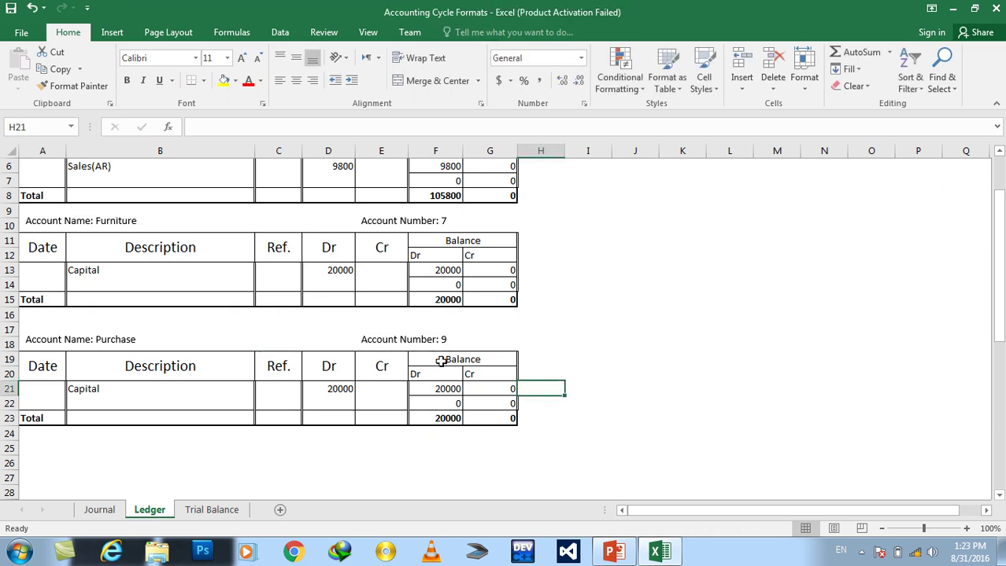
- Clear the copied Capital description and 20000 debit from row 21
{"action": "left_click", "coordinate": [85, 393]}
{"action": "key", "text": "Delete"}
{"action": "key", "text": "Right"}
{"action": "key", "text": "Right"}
{"action": "key", "text": "Delete"}
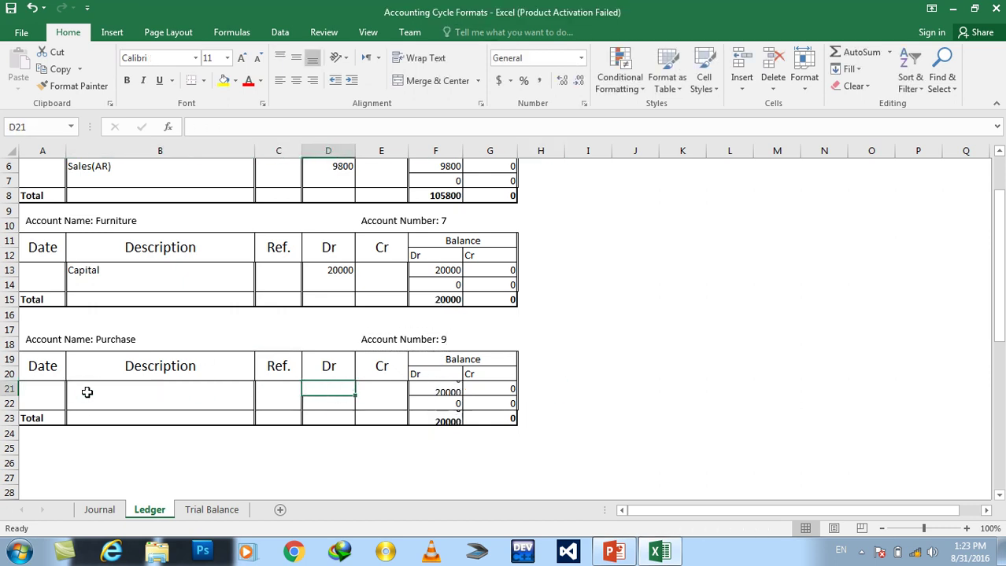
{"action": "left_click", "coordinate": [91, 510]}
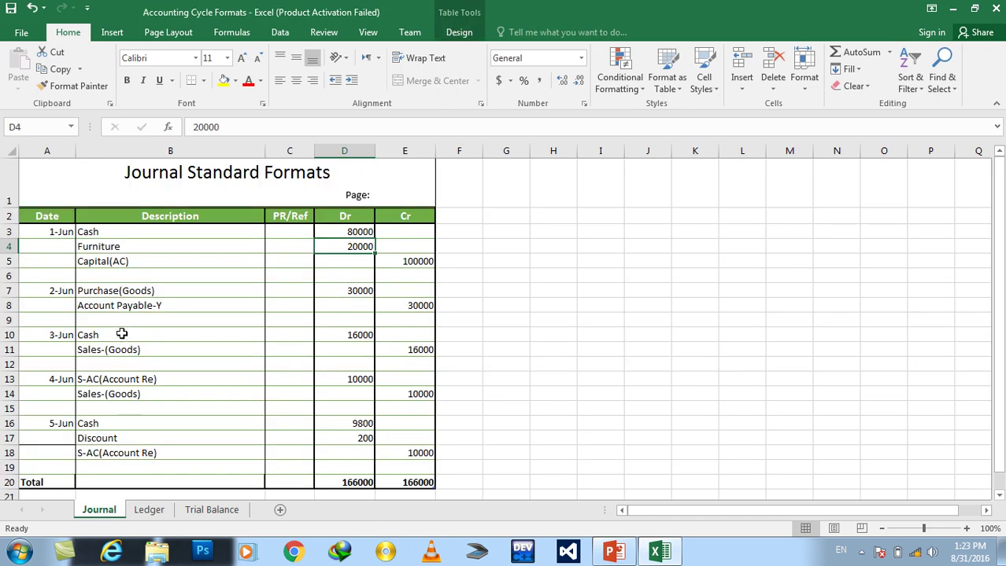
- Post Y AC(Account Payable) with a 30000 debit to the Purchase ledger, matching the journal
{"action": "left_click", "coordinate": [132, 291]}
{"action": "left_click", "coordinate": [343, 296]}
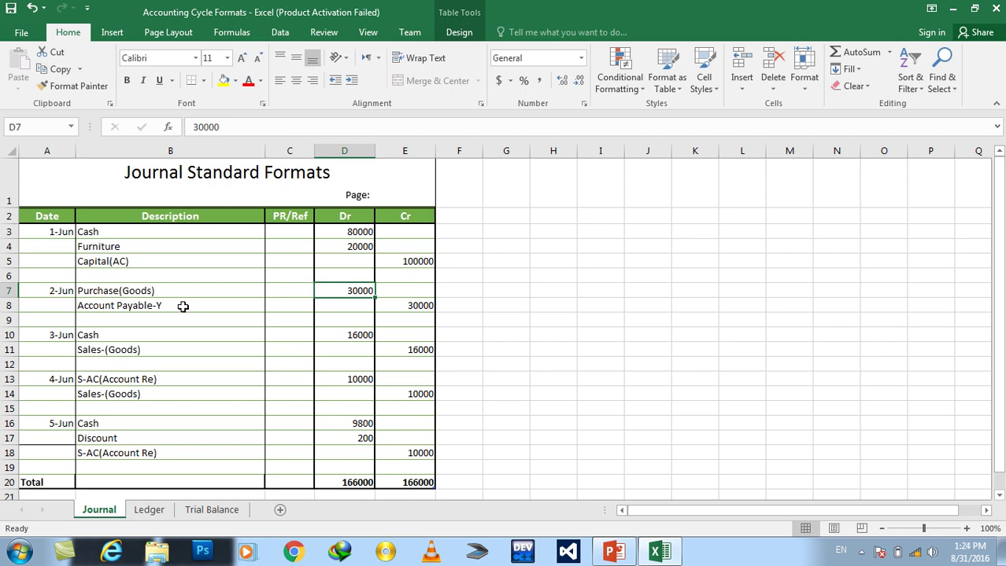
{"action": "left_click", "coordinate": [157, 512]}
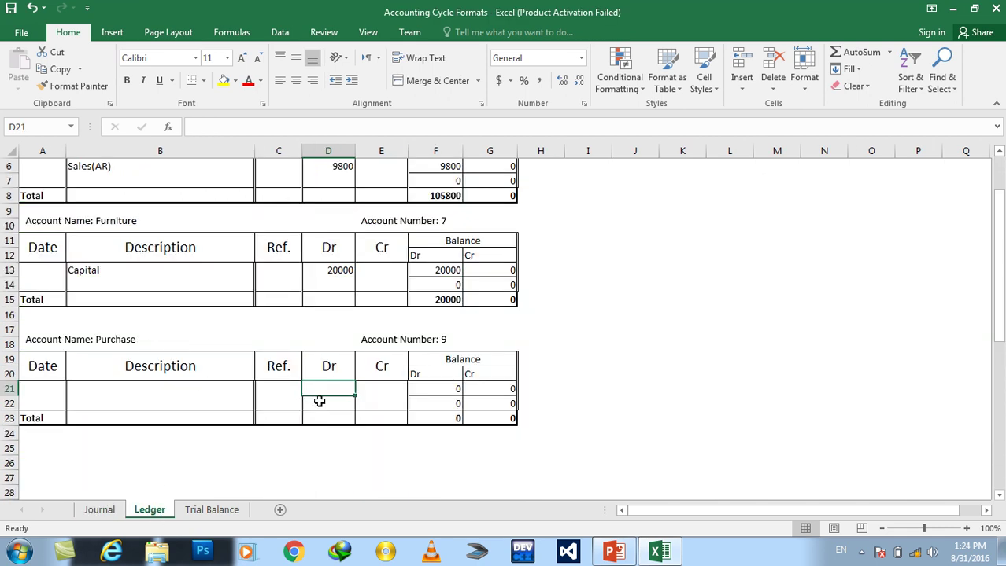
{"action": "type", "text": "30000"}
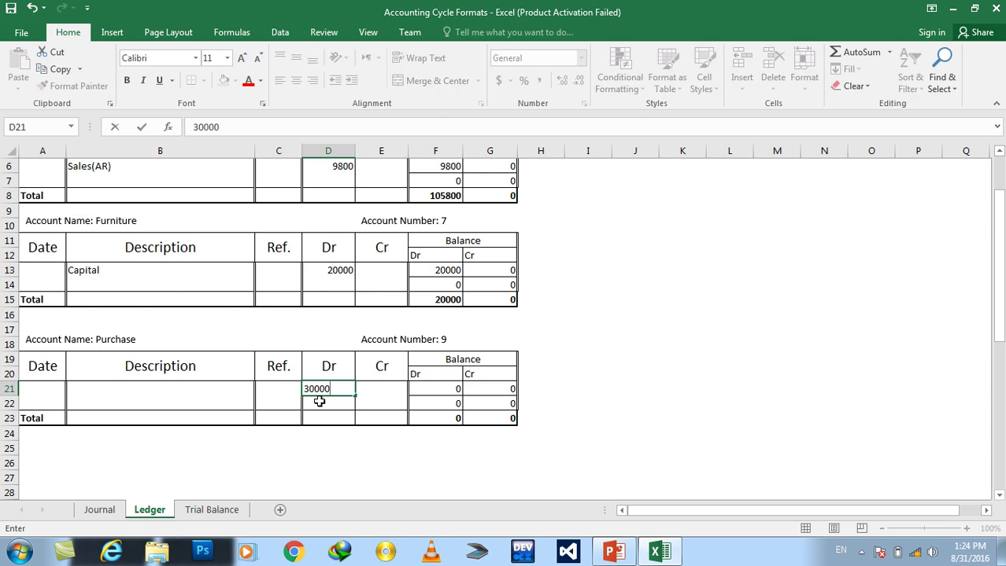
{"action": "key", "text": "Left"}
{"action": "key", "text": "Left"}
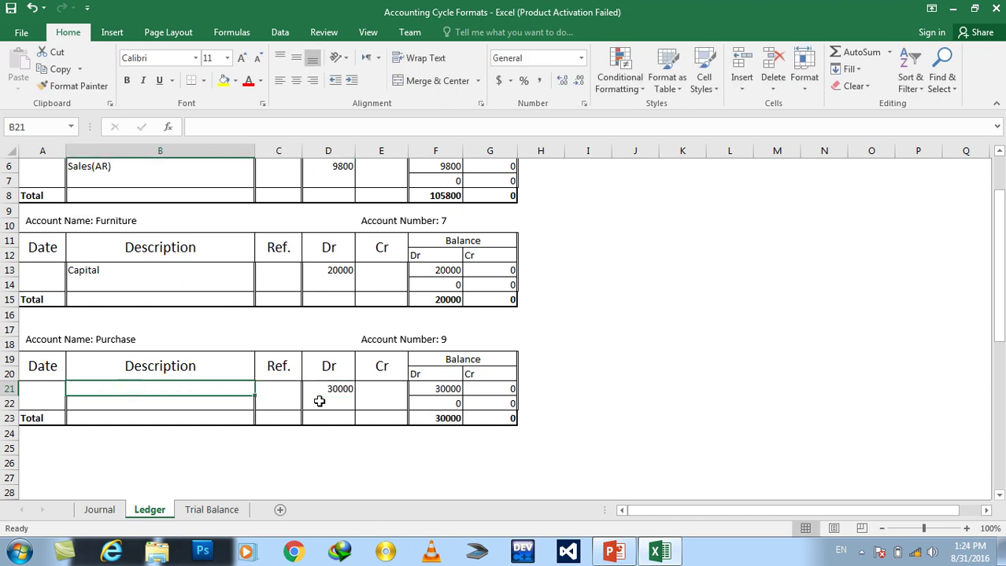
{"action": "type", "text": "Y"}
{"action": "type", "text": "cc"}
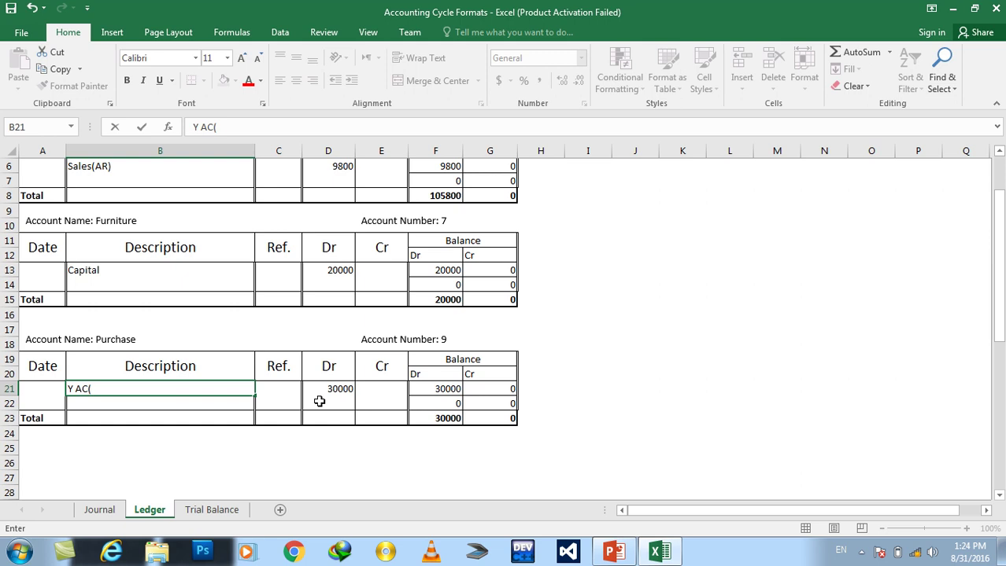
{"action": "type", "text": "count Pay"}
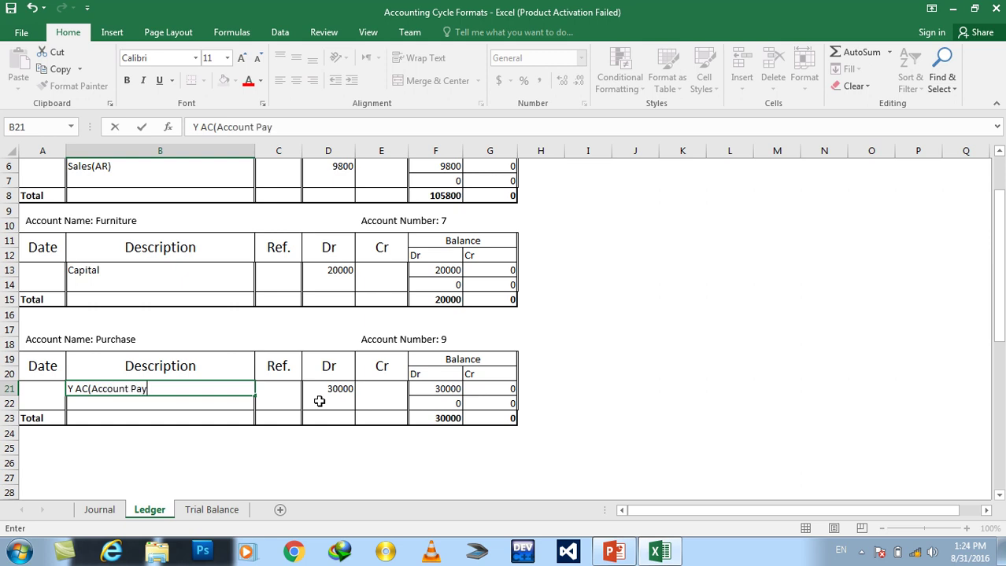
{"action": "type", "text": ")"}
{"action": "key", "text": "Return"}
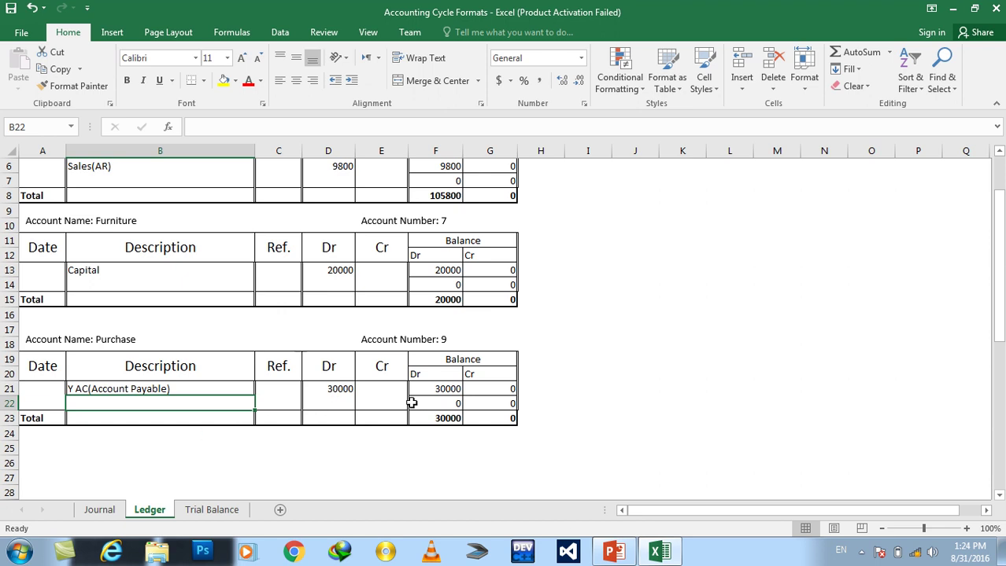
{"action": "left_click", "coordinate": [599, 554]}
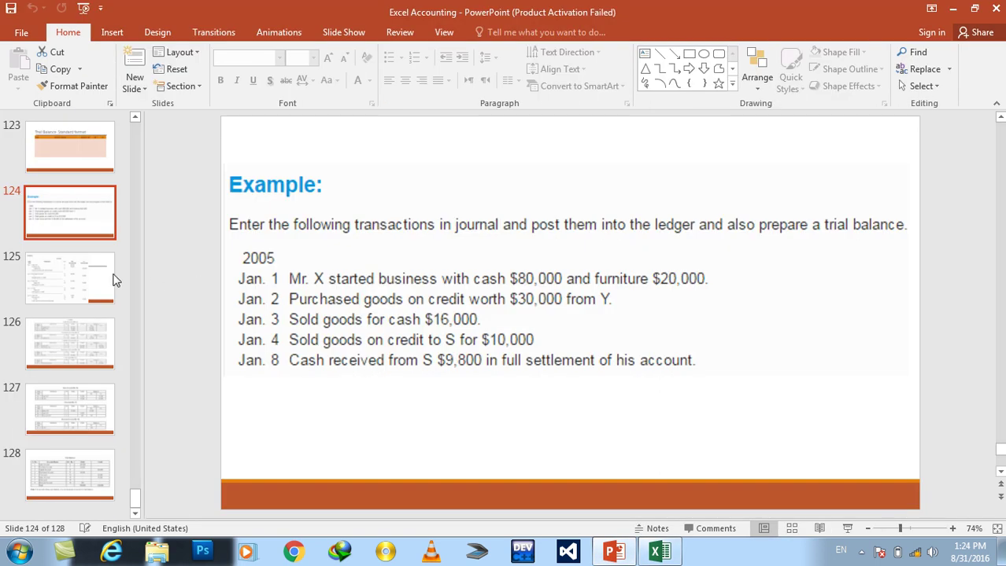
- Review PowerPoint slides 125 and 126 showing the journal and ledger solutions
{"action": "left_click", "coordinate": [90, 283]}
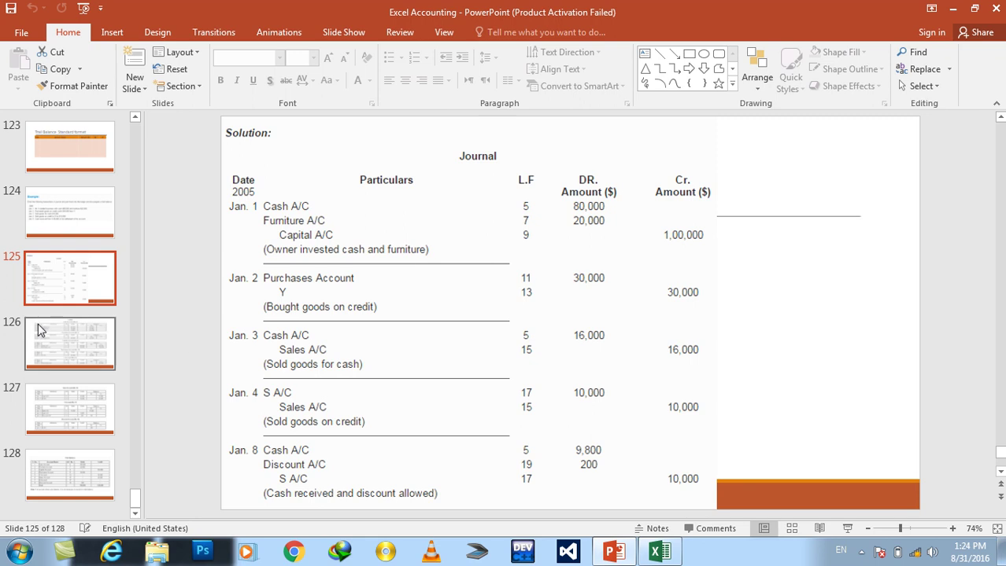
{"action": "left_click", "coordinate": [37, 327]}
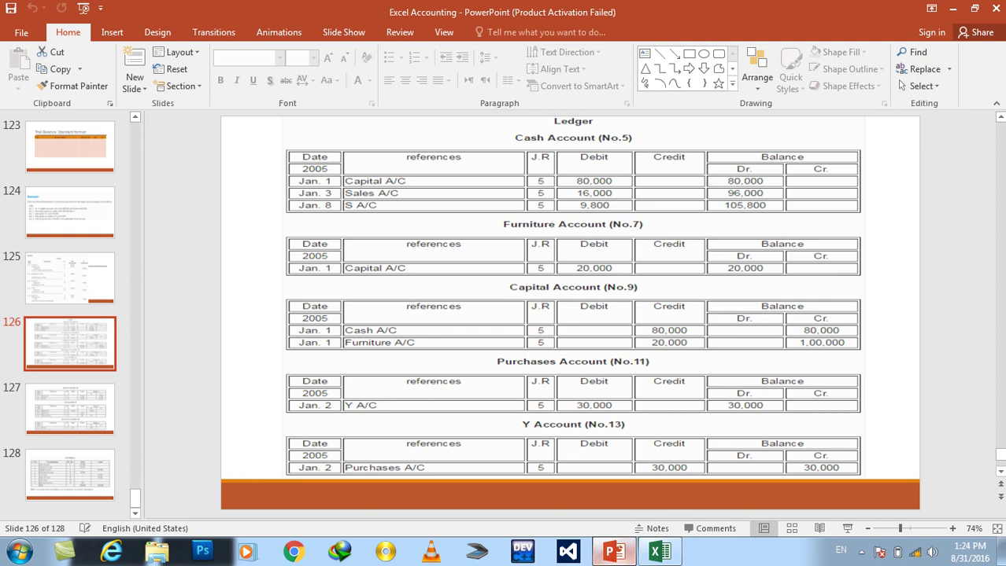
{"action": "left_click", "coordinate": [622, 553]}
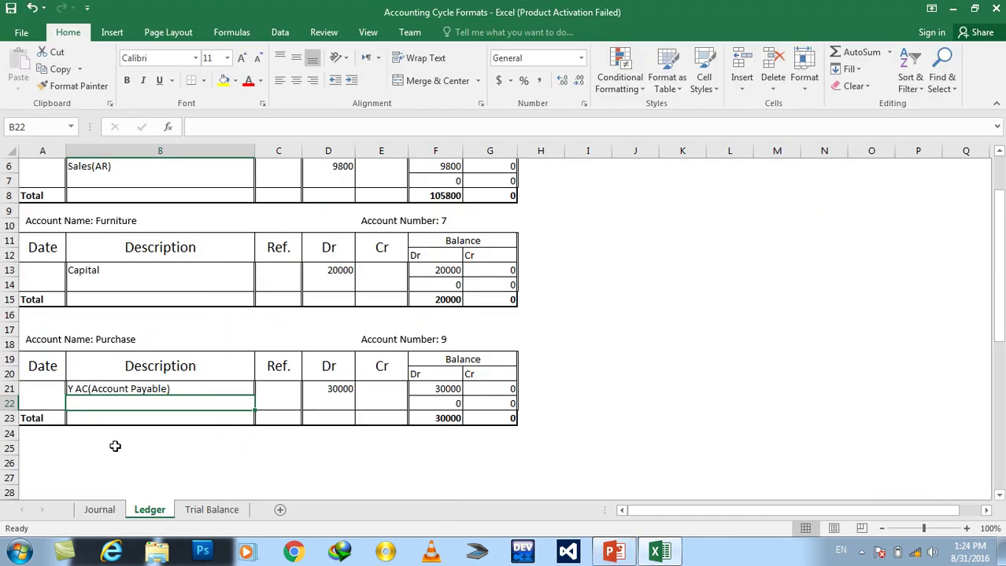
{"action": "left_click", "coordinate": [86, 513]}
{"action": "left_click", "coordinate": [114, 266]}
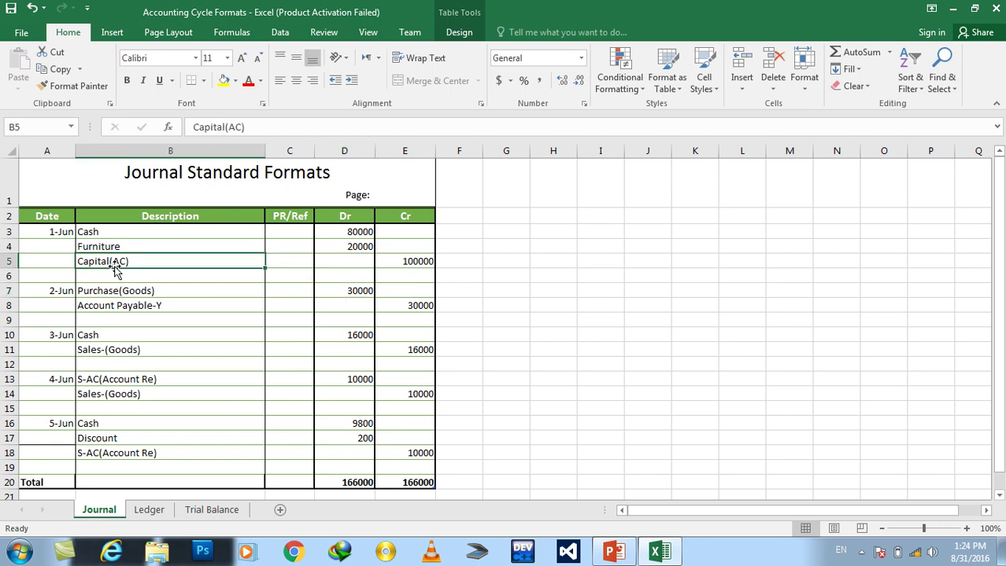
{"action": "left_click", "coordinate": [112, 292]}
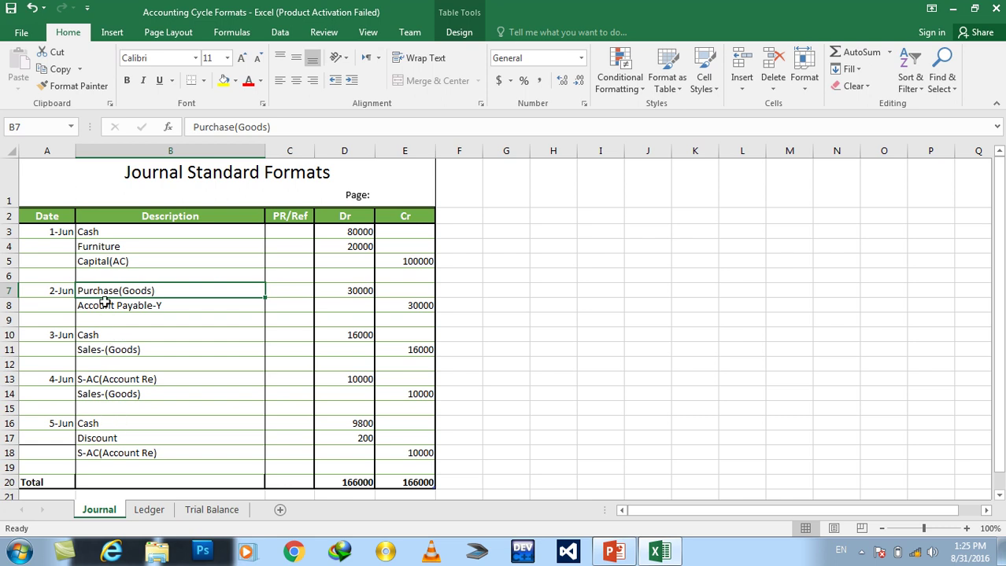
{"action": "left_click", "coordinate": [103, 263]}
- Copy the Purchase ledger block A17:G23 and paste it at row 24
{"action": "left_click", "coordinate": [149, 510]}
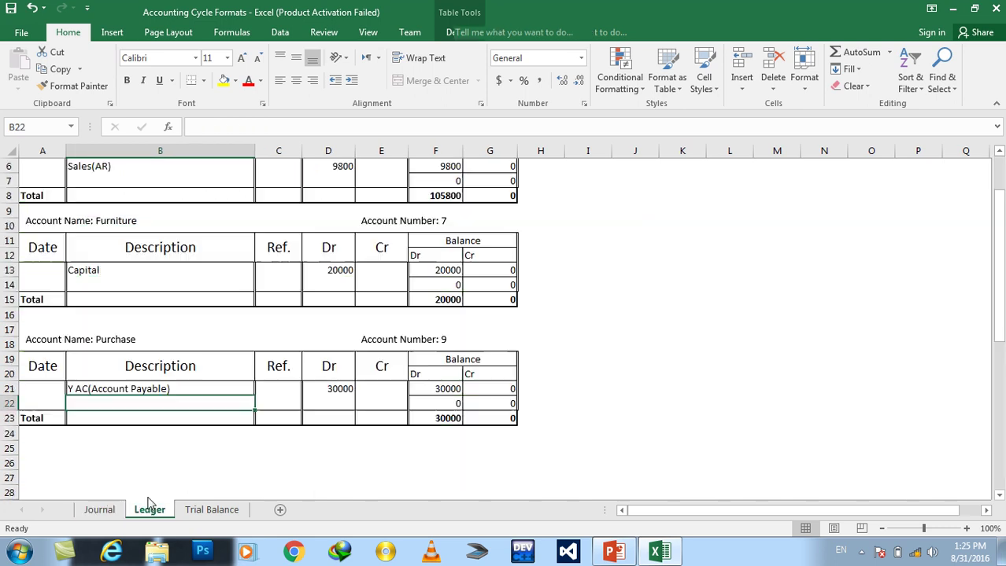
{"action": "left_click_drag", "start_coordinate": [31, 418], "coordinate": [476, 343]}
{"action": "key", "text": "shift+Up"}
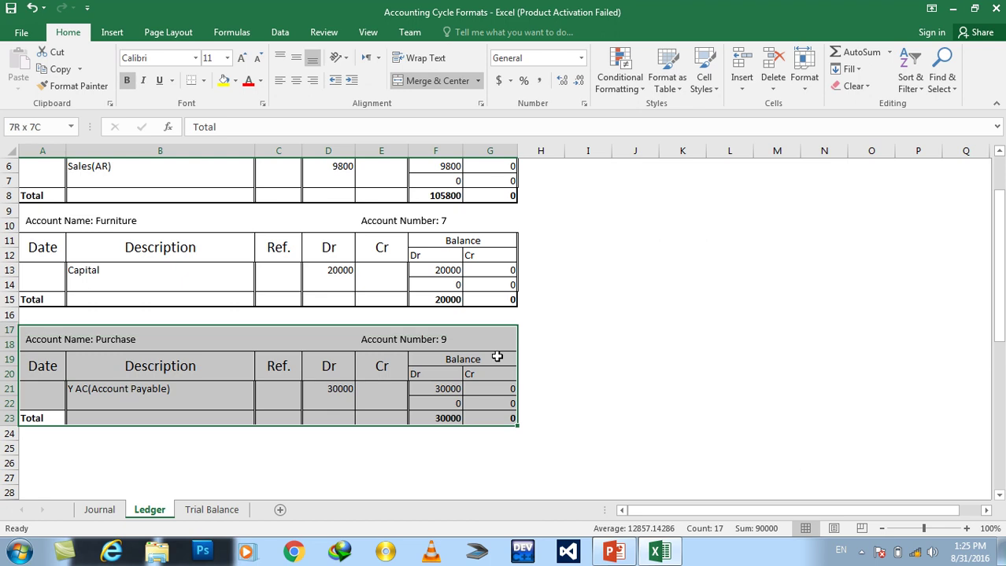
{"action": "key", "text": "ctrl+c"}
{"action": "left_click", "coordinate": [44, 438]}
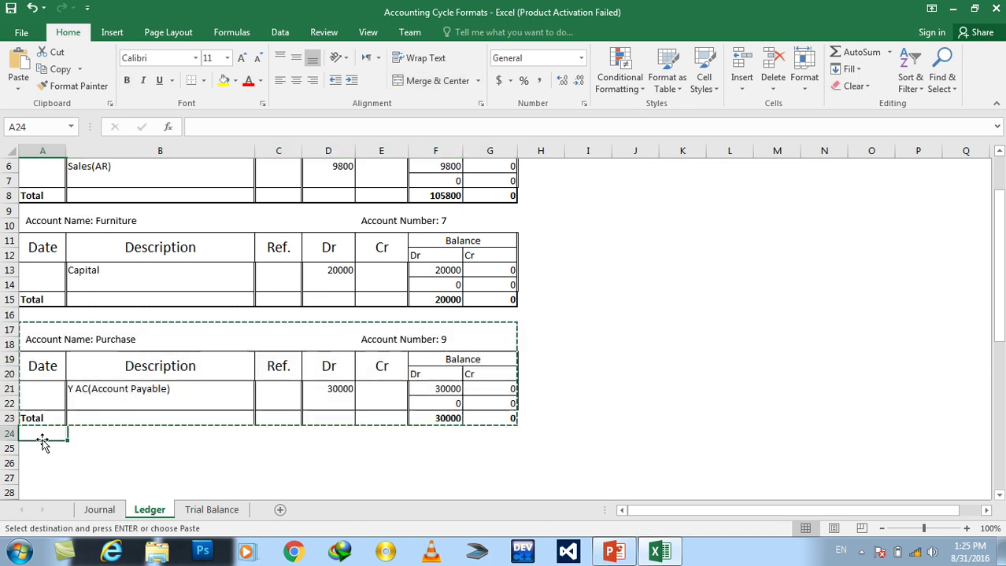
{"action": "key", "text": "ctrl+v"}
- Rename the pasted block to Capital AC with Account Number 11
{"action": "left_click", "coordinate": [138, 443]}
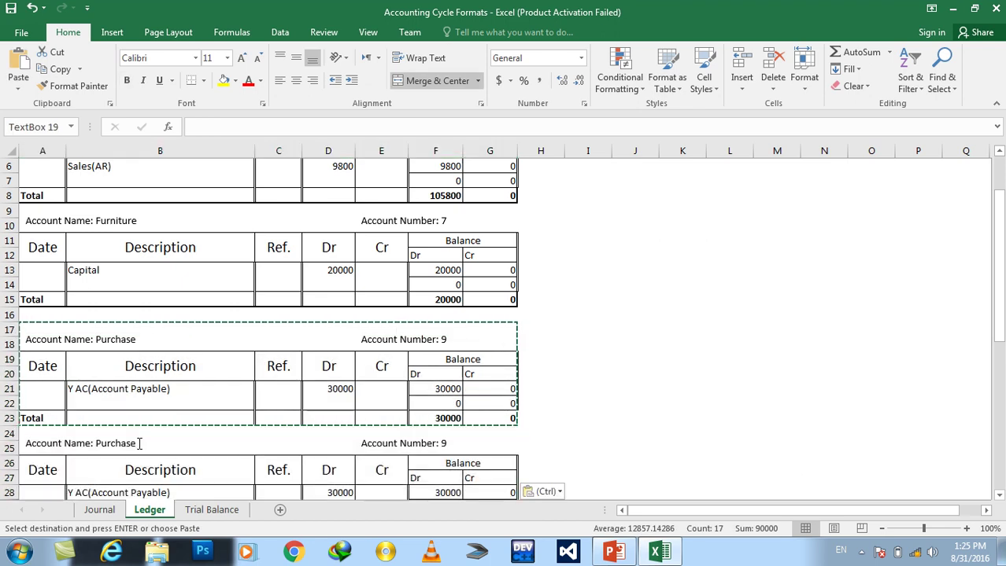
{"action": "double_click", "coordinate": [126, 445]}
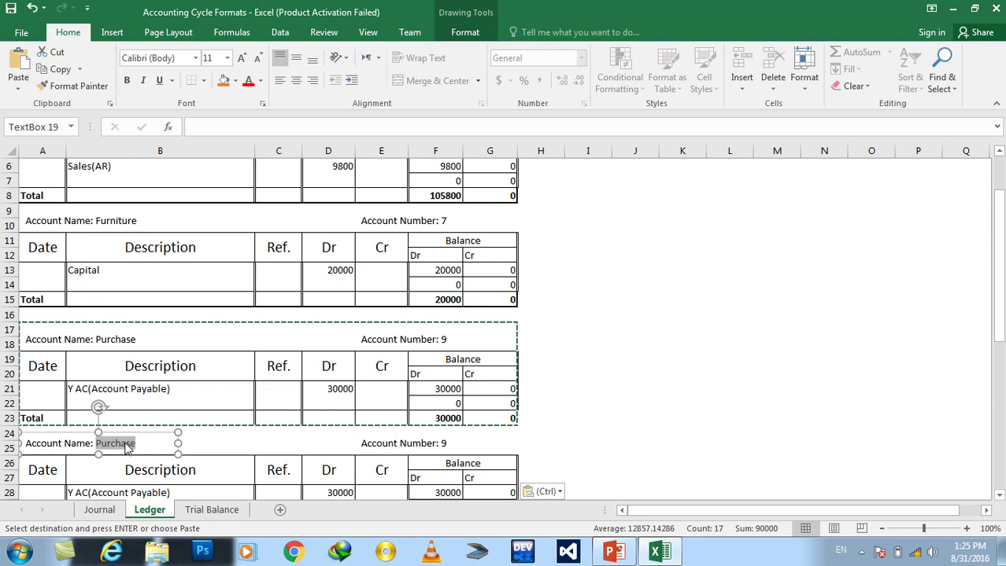
{"action": "type", "text": "Capital AC"}
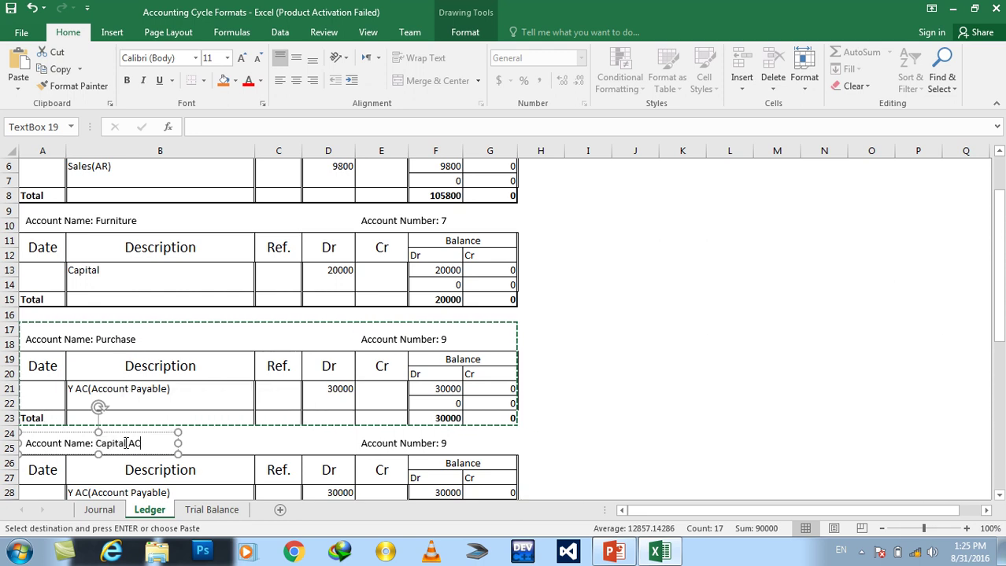
{"action": "double_click", "coordinate": [444, 443]}
{"action": "type", "text": "11"}
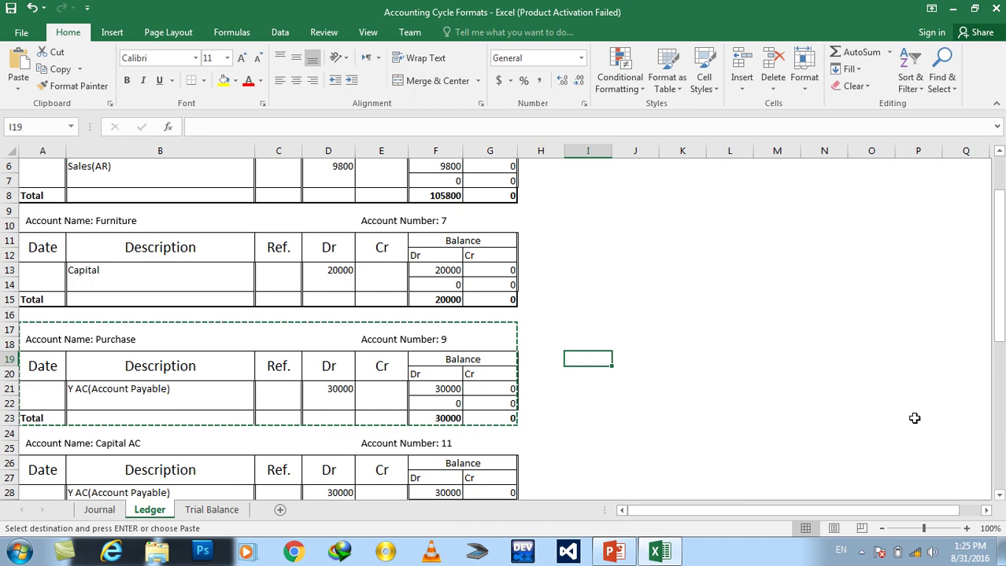
{"action": "left_click", "coordinate": [999, 497]}
{"action": "scroll", "coordinate": [1000, 497], "scroll_direction": "down", "scroll_amount": 2}
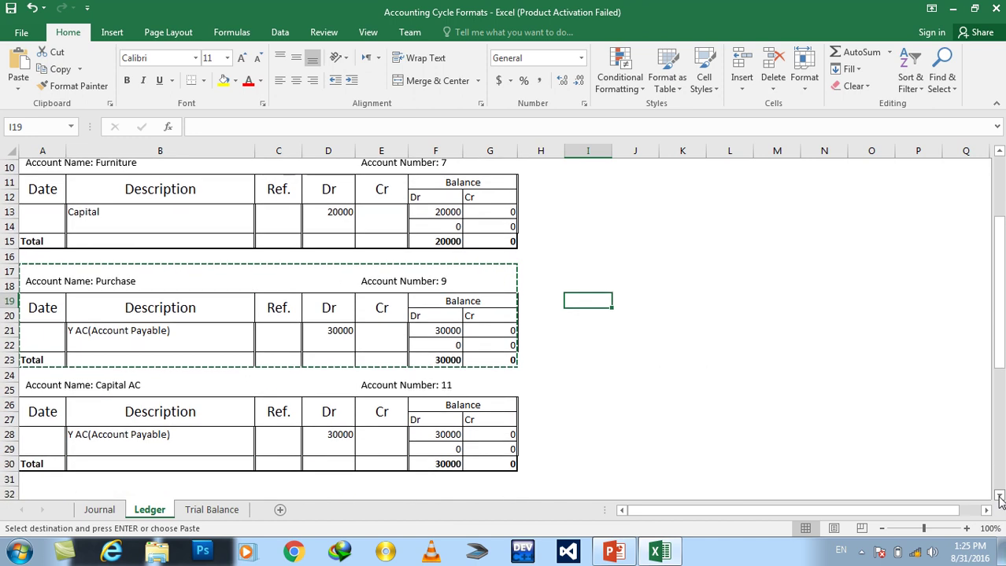
{"action": "scroll", "coordinate": [795, 294], "scroll_direction": "down", "scroll_amount": 2}
{"action": "key", "text": "Escape"}
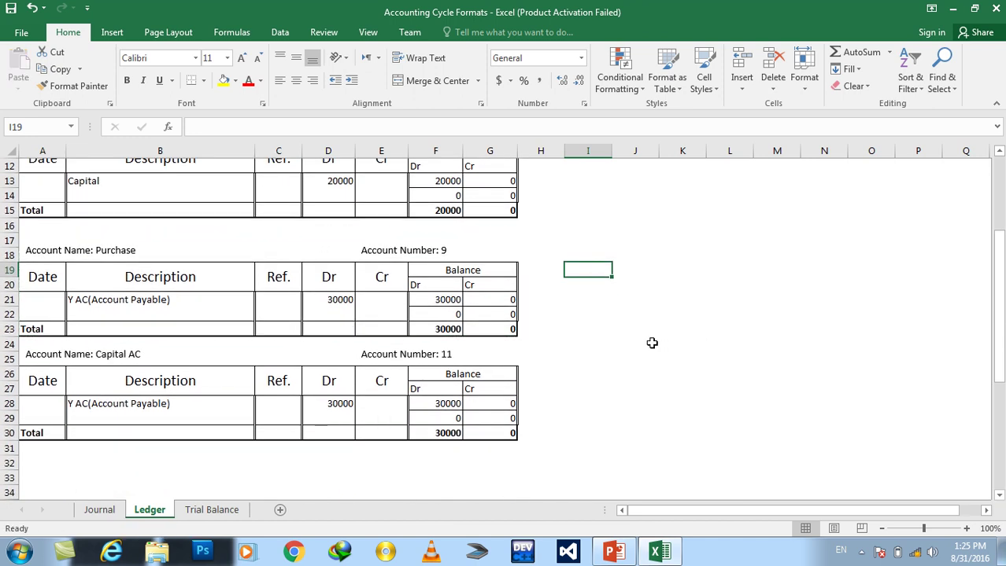
{"action": "left_click", "coordinate": [651, 343]}
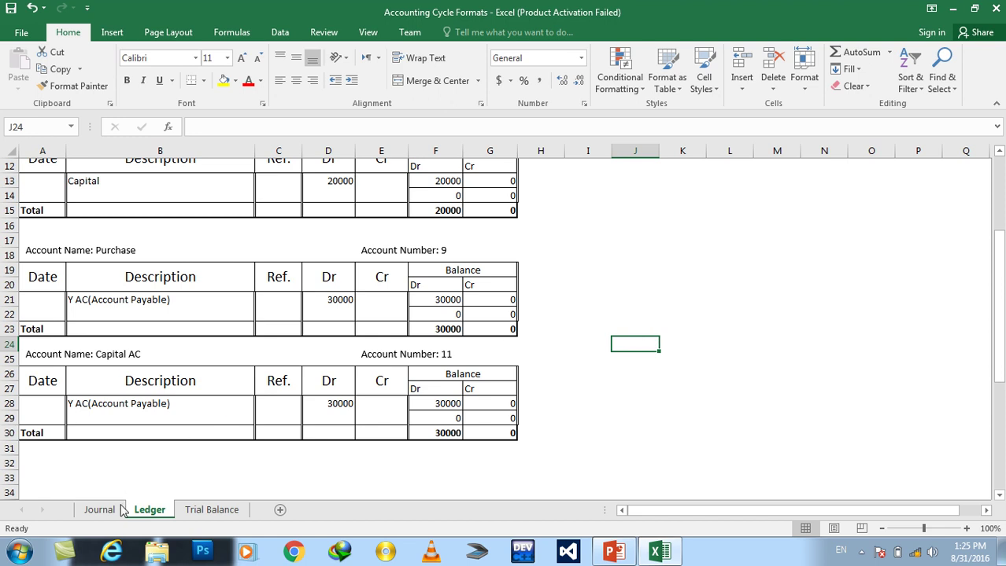
{"action": "left_click", "coordinate": [99, 510]}
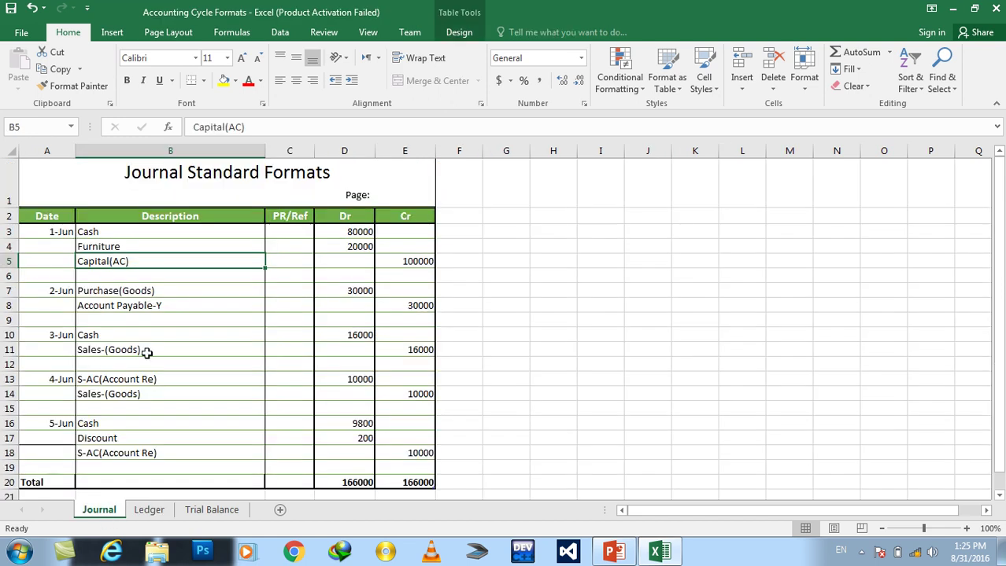
{"action": "left_click", "coordinate": [417, 262]}
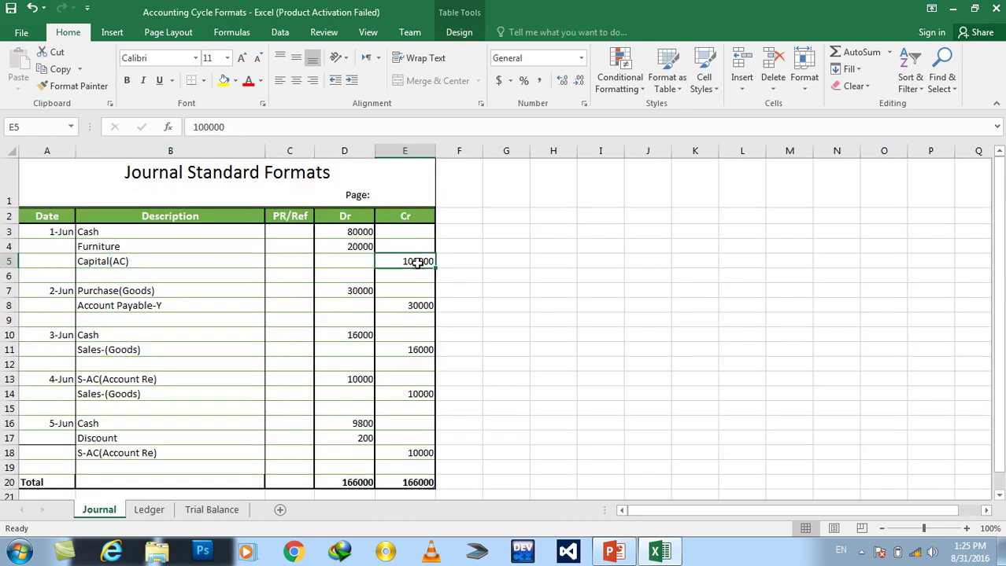
{"action": "left_click", "coordinate": [351, 233]}
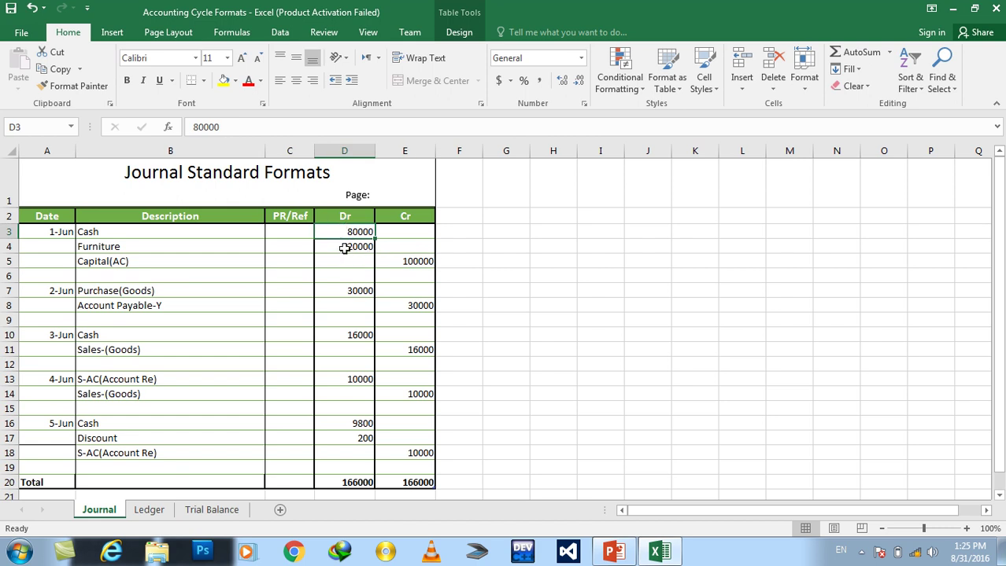
{"action": "left_click", "coordinate": [343, 246]}
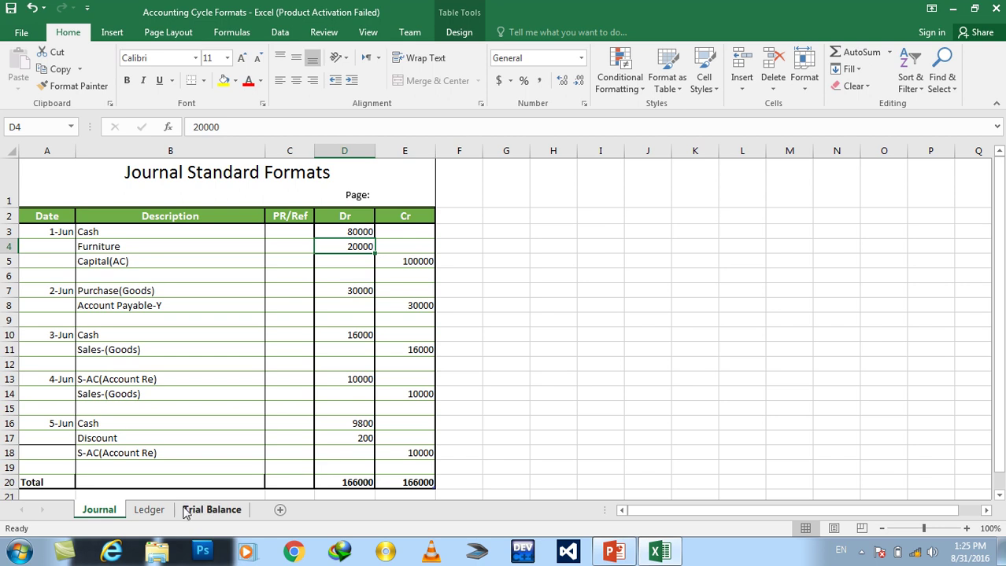
{"action": "left_click", "coordinate": [148, 510]}
{"action": "left_click", "coordinate": [349, 404]}
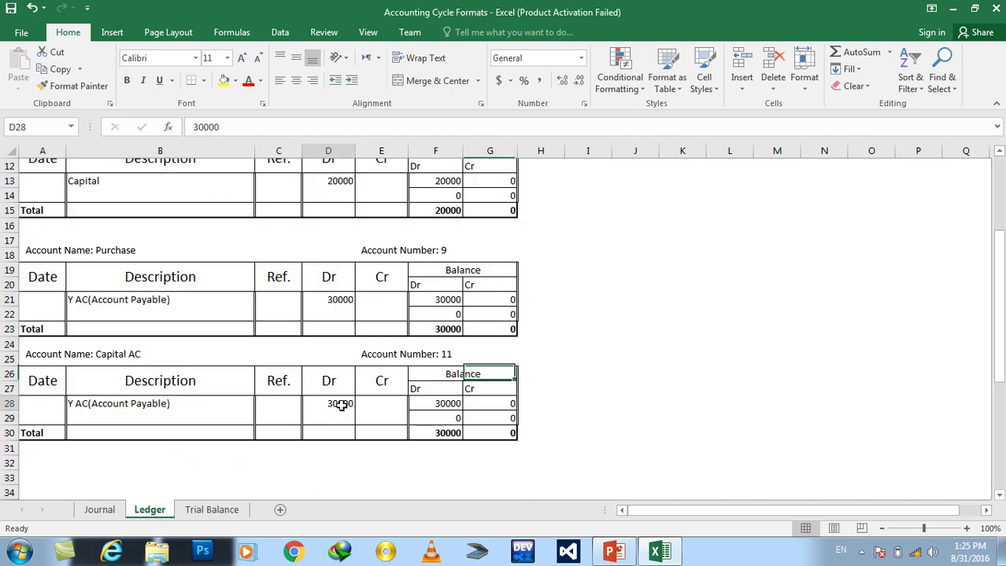
{"action": "key", "text": "Delete"}
{"action": "key", "text": "Tab"}
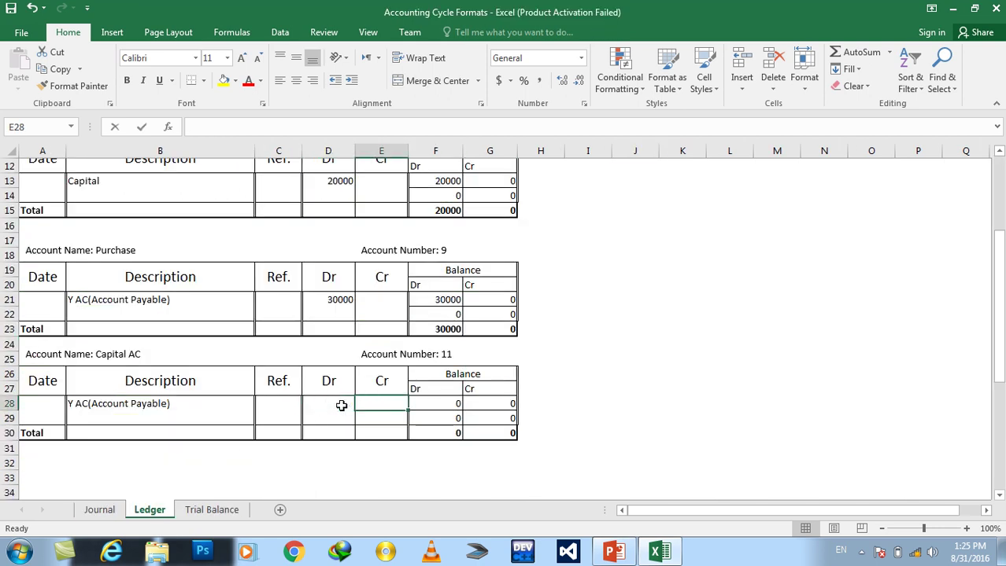
- Enter a 100000 credit and the descriptions Cash and Furniture in rows 28 and 29
{"action": "type", "text": "1000"}
{"action": "key", "text": "Left"}
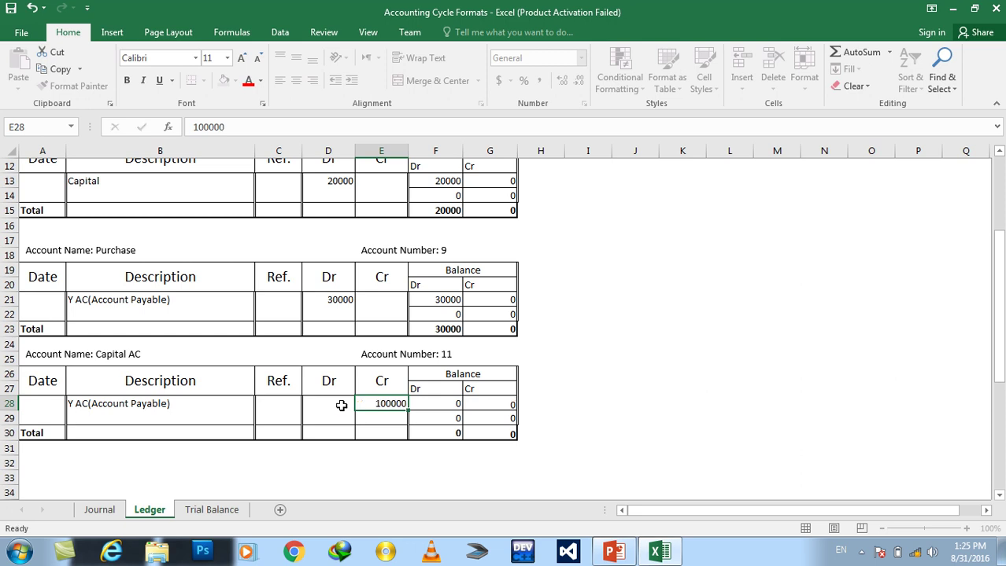
{"action": "key", "text": "Left"}
{"action": "key", "text": "Left"}
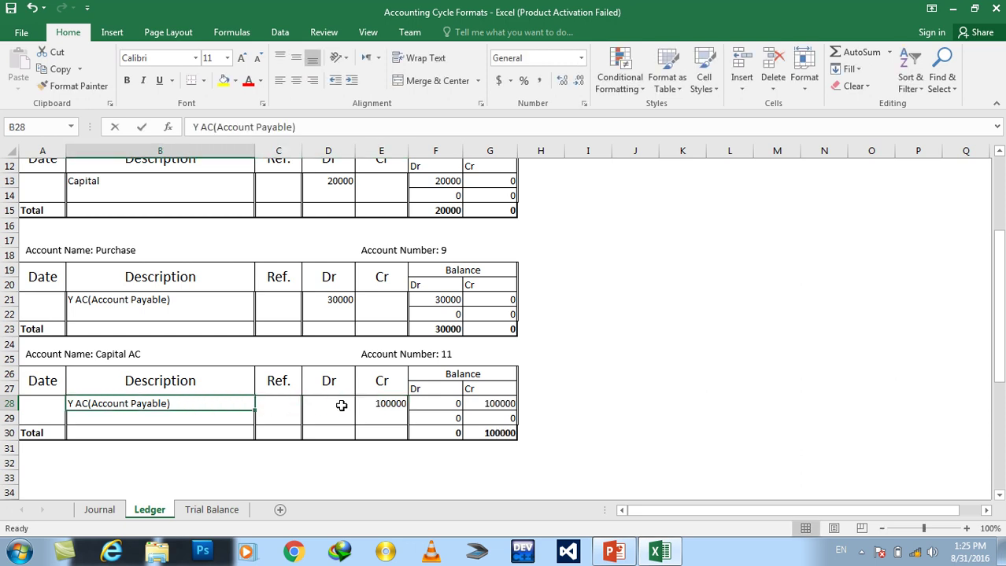
{"action": "type", "text": "Cs"}
{"action": "key", "text": "BackSpace"}
{"action": "type", "text": "ash"}
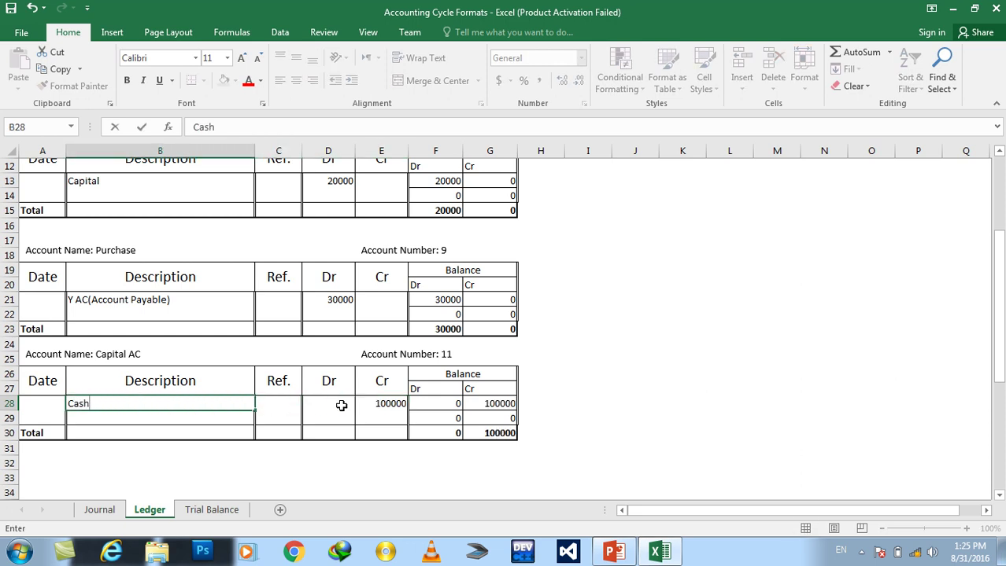
{"action": "key", "text": "Return"}
{"action": "type", "text": "Furn"}
{"action": "type", "text": "ur"}
{"action": "key", "text": "BackSpace"}
{"action": "key", "text": "BackSpace"}
{"action": "key", "text": "BackSpace"}
{"action": "type", "text": "ure"}
{"action": "key", "text": "Return"}
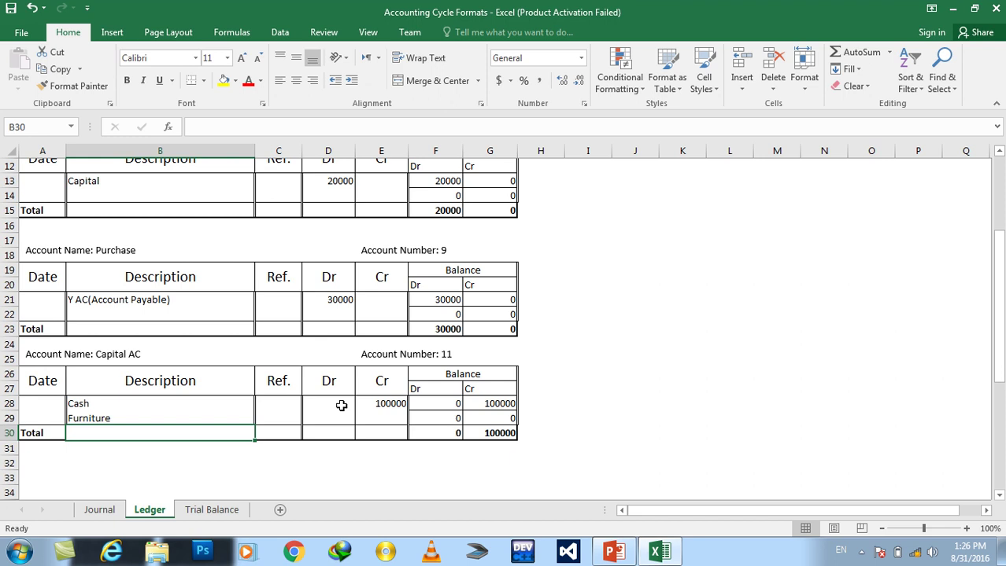
- Split the credits into Cash 80000 and Furniture 20000, keeping the 100000 total
{"action": "key", "text": "Right"}
{"action": "key", "text": "Right"}
{"action": "key", "text": "Right"}
{"action": "key", "text": "Right"}
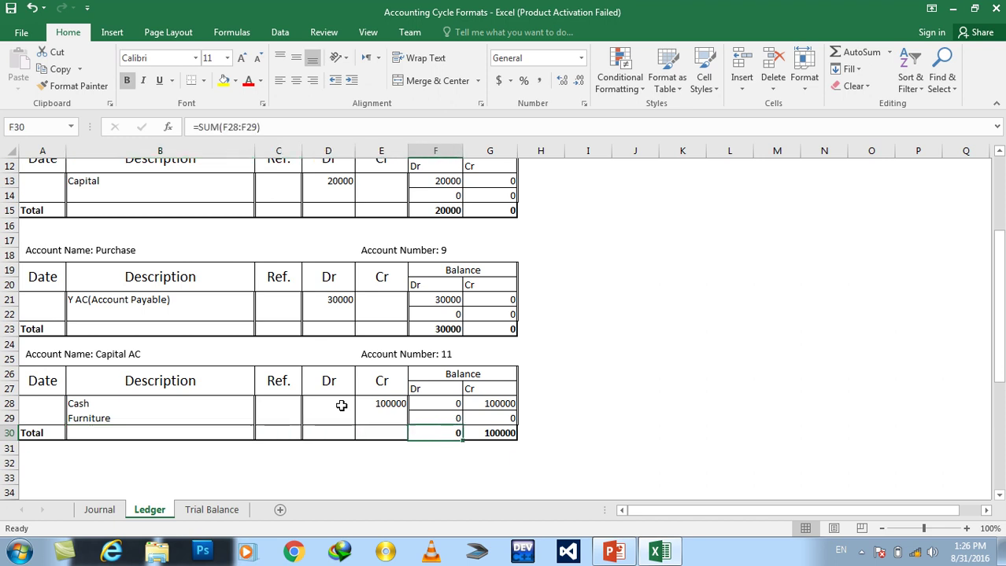
{"action": "key", "text": "Right"}
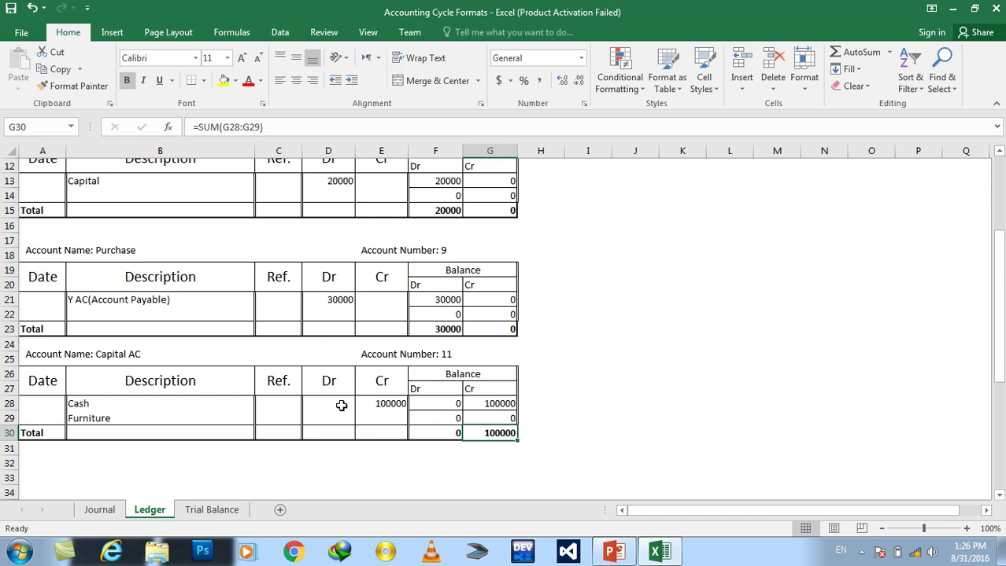
{"action": "left_click", "coordinate": [379, 404]}
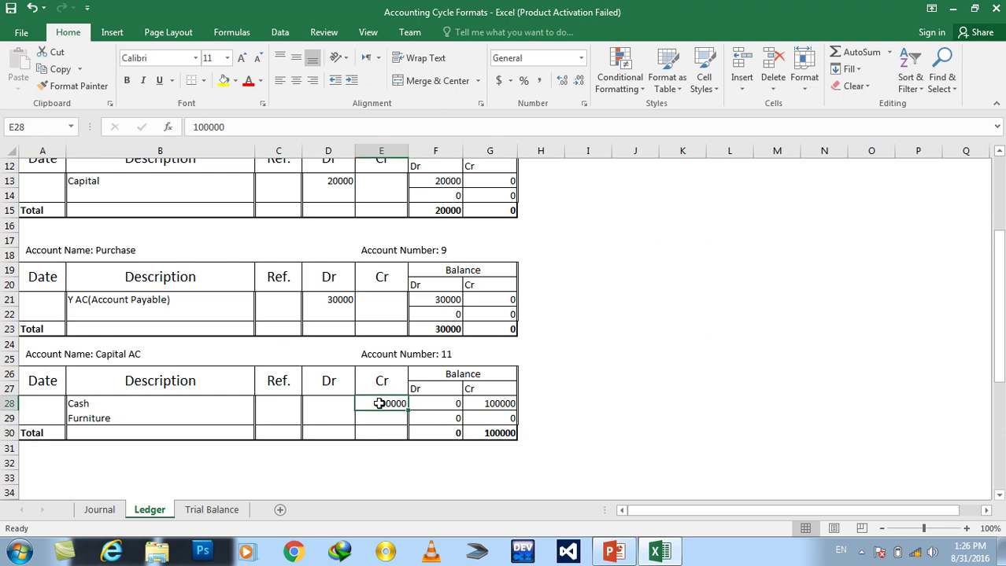
{"action": "type", "text": "8000"}
{"action": "key", "text": "Return"}
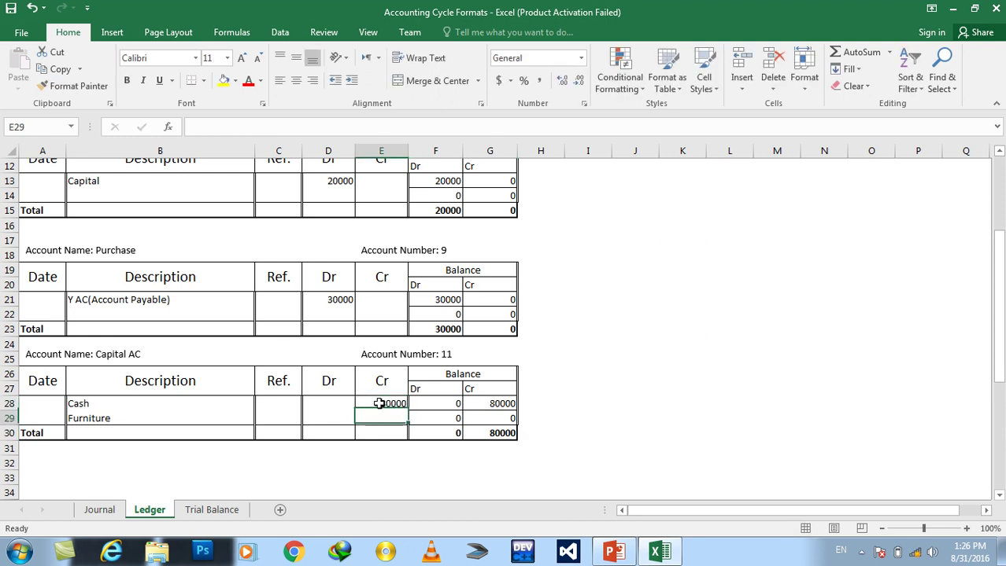
{"action": "type", "text": "20"}
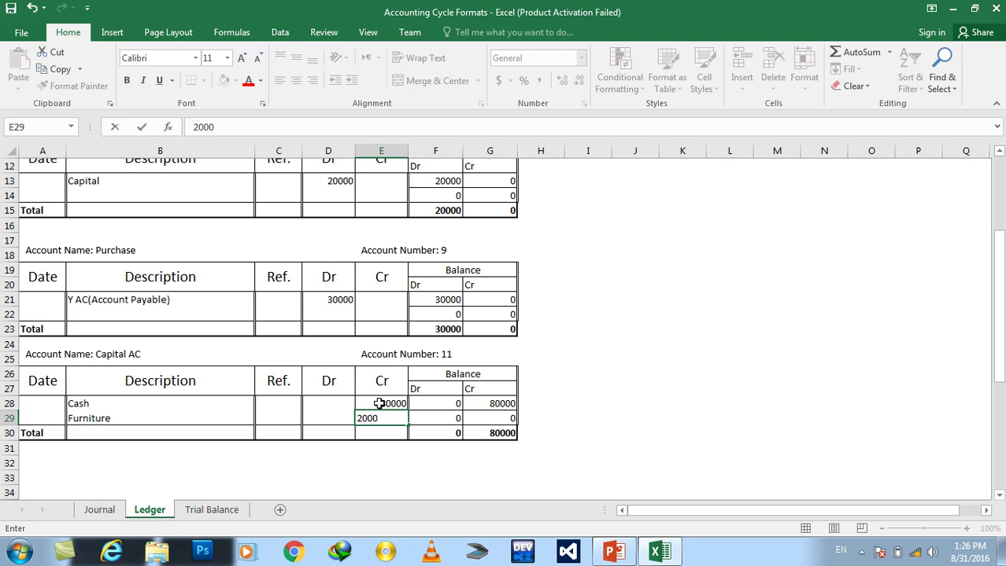
{"action": "type", "text": "0"}
{"action": "key", "text": "Return"}
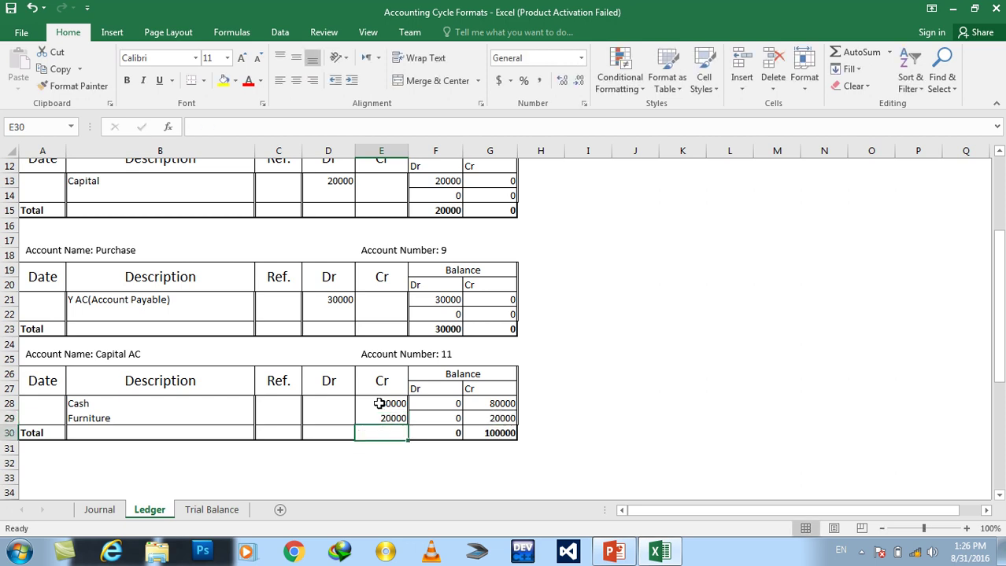
{"action": "left_click", "coordinate": [108, 512]}
- Review the June 1 Cash, Furniture, Capital and Purchase journal entries
{"action": "left_click", "coordinate": [122, 259]}
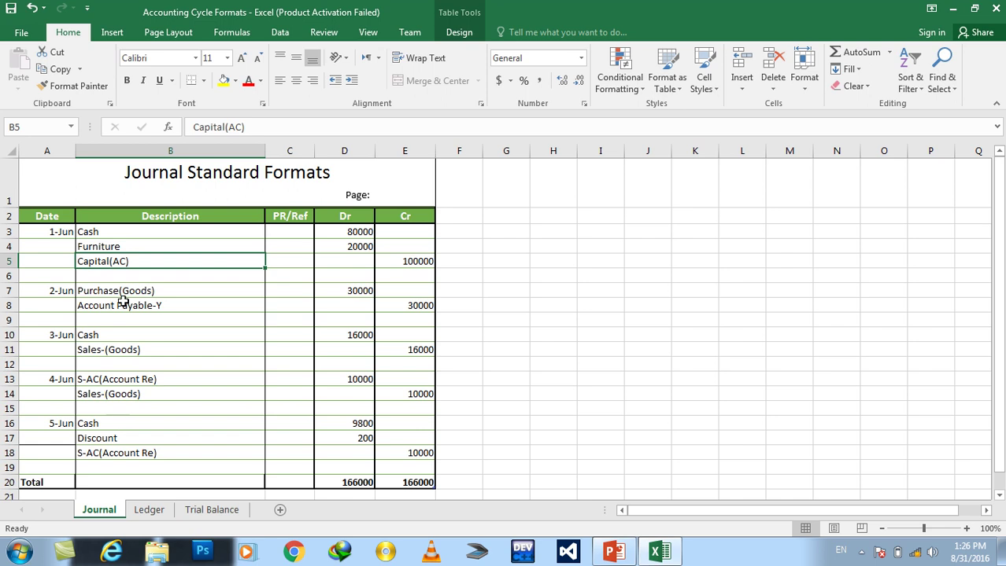
{"action": "left_click", "coordinate": [99, 233]}
{"action": "left_click", "coordinate": [99, 246]}
{"action": "left_click", "coordinate": [102, 261]}
{"action": "left_click", "coordinate": [110, 291]}
{"action": "left_click", "coordinate": [161, 306]}
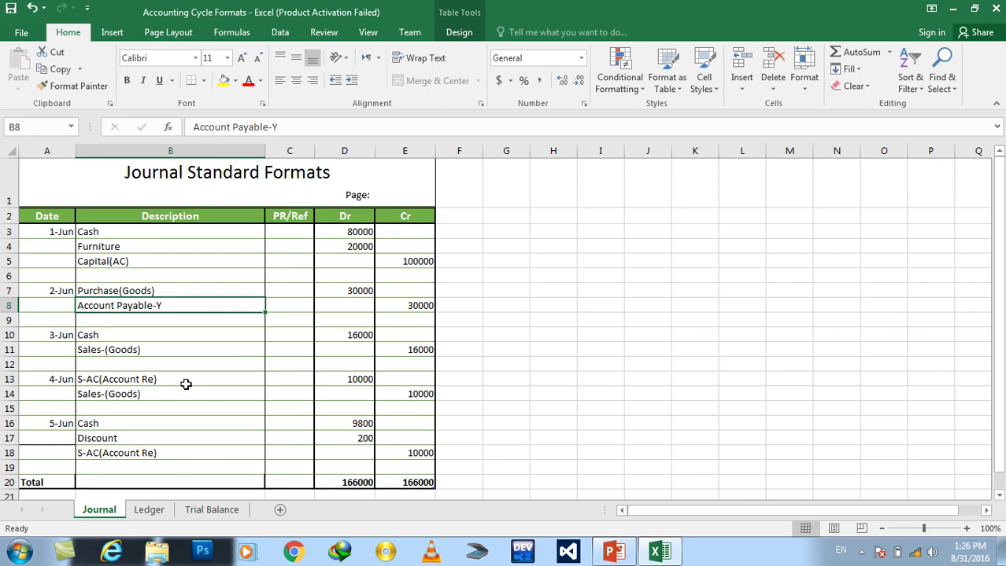
- Reword the Account Payable-Y journal line to 'Y -Account Payable'
{"action": "double_click", "coordinate": [149, 305]}
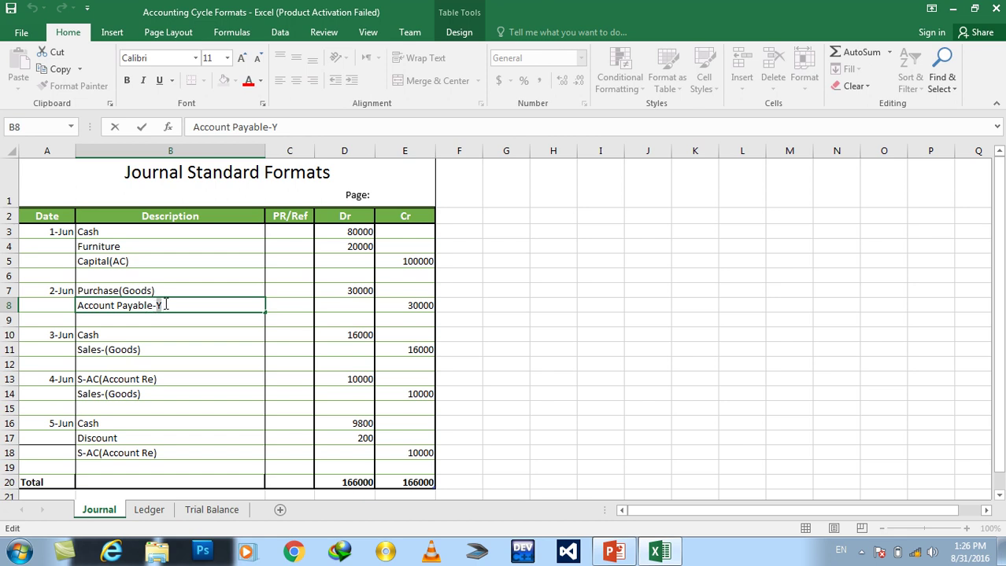
{"action": "key", "text": "BackSpace"}
{"action": "type", "text": "Y"}
{"action": "type", "text": "-"}
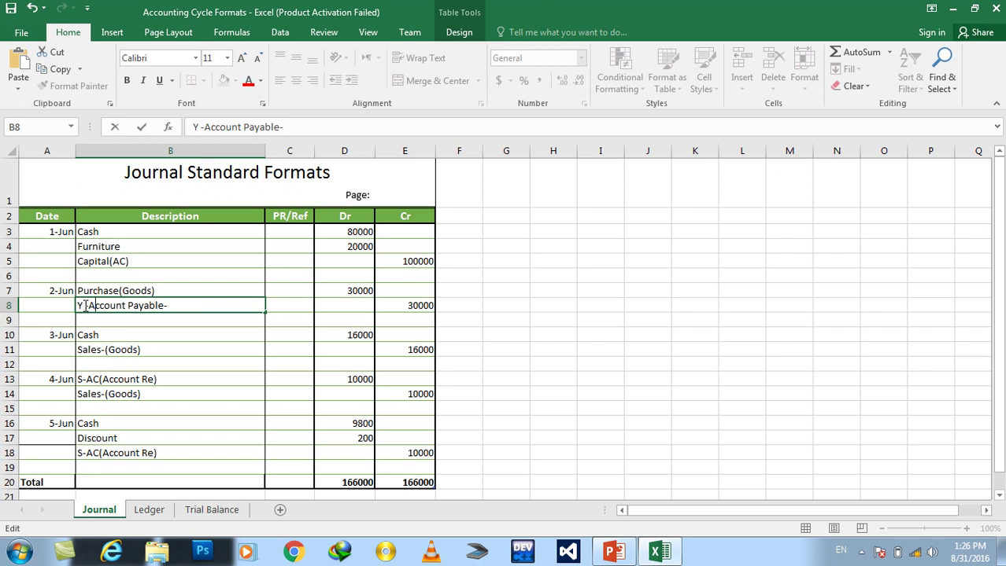
{"action": "key", "text": "Return"}
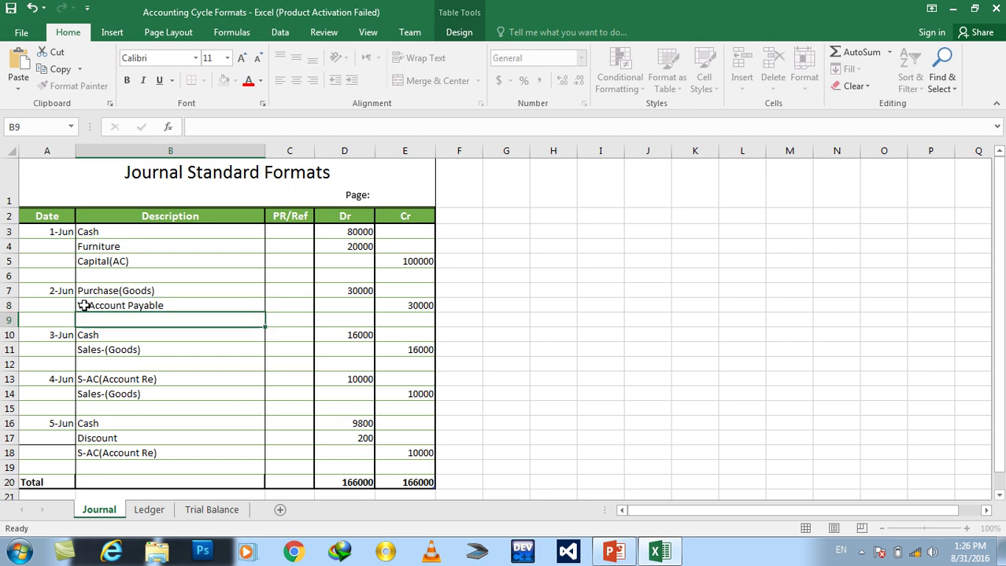
{"action": "left_click", "coordinate": [157, 513]}
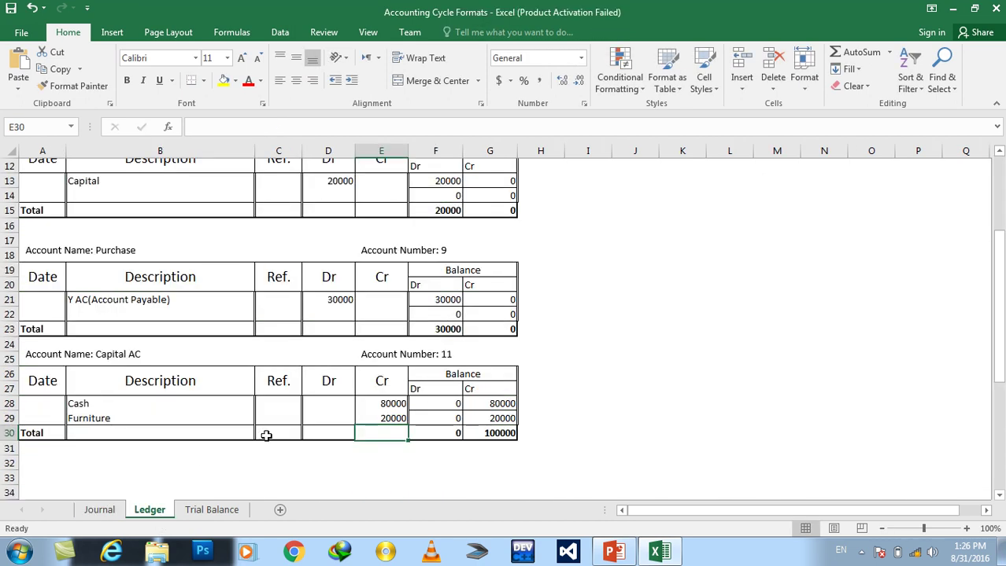
- Duplicate the Capital AC ledger block at row 32
{"action": "mouse_move", "coordinate": [507, 430]}
{"action": "left_mouse_down"}
{"action": "mouse_move", "coordinate": [268, 409]}
{"action": "mouse_move", "coordinate": [31, 346]}
{"action": "left_mouse_up"}
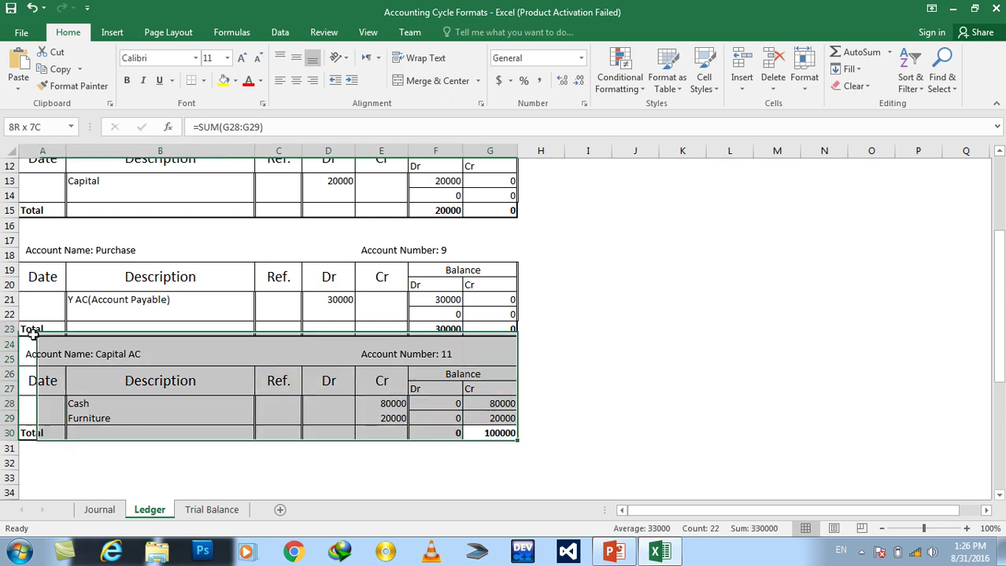
{"action": "key", "text": "ctrl+c"}
{"action": "left_click", "coordinate": [31, 463]}
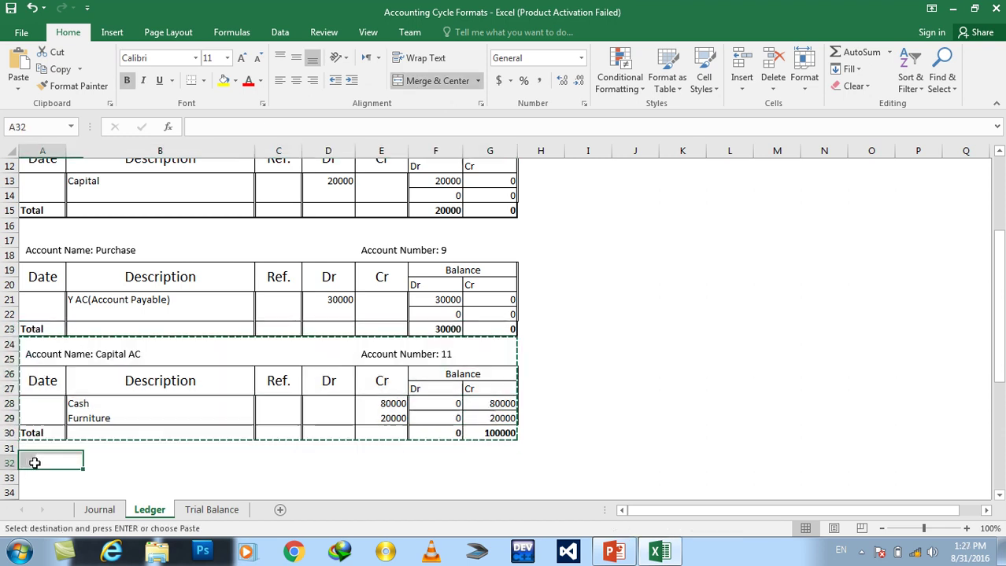
{"action": "key", "text": "ctrl+v"}
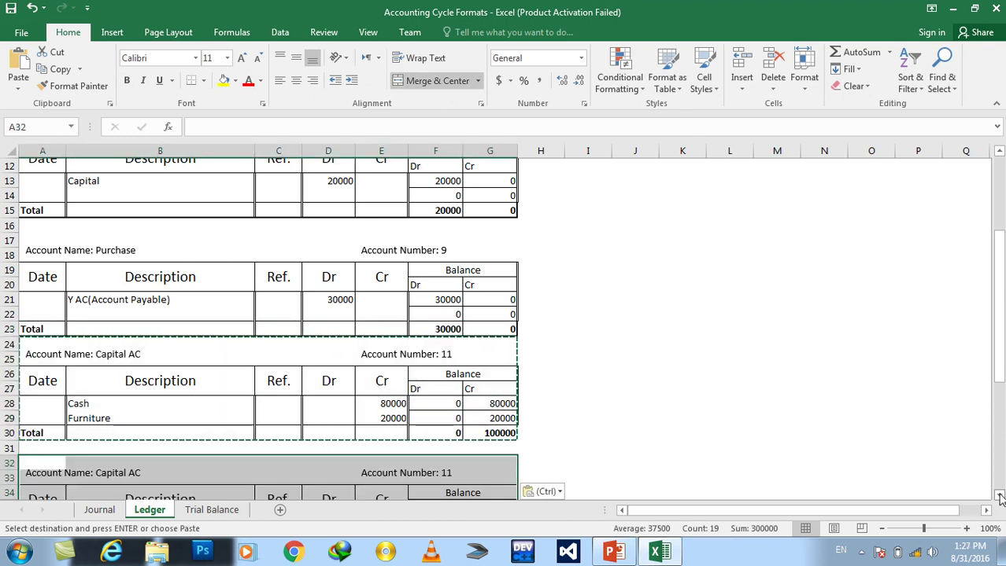
{"action": "scroll", "coordinate": [945, 456], "scroll_direction": "down", "scroll_amount": 2}
{"action": "left_click", "coordinate": [718, 359]}
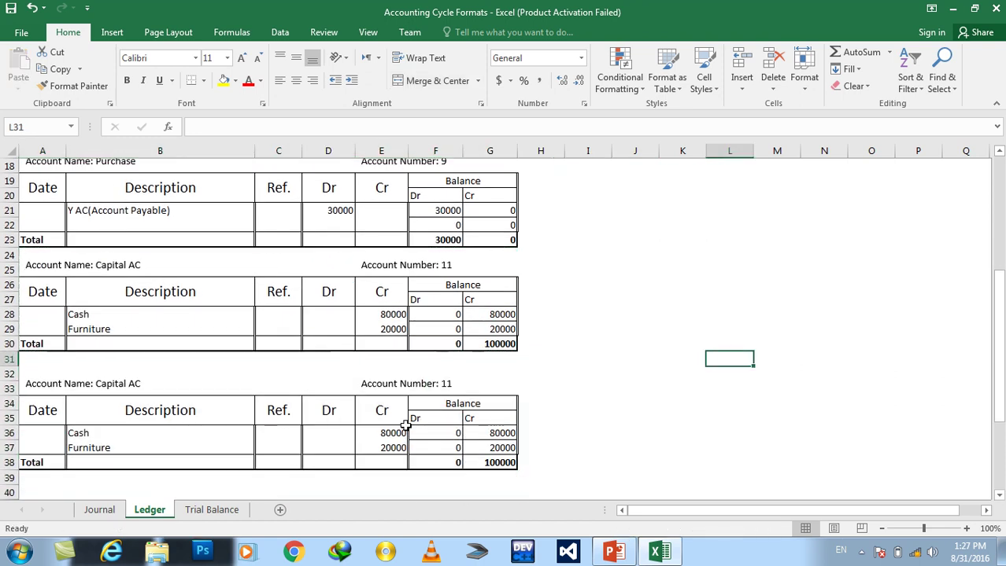
- Clear the copied Cash and Furniture descriptions and their 80000 and 20000 credits
{"action": "left_click_drag", "start_coordinate": [77, 434], "coordinate": [76, 446]}
{"action": "key", "text": "Delete"}
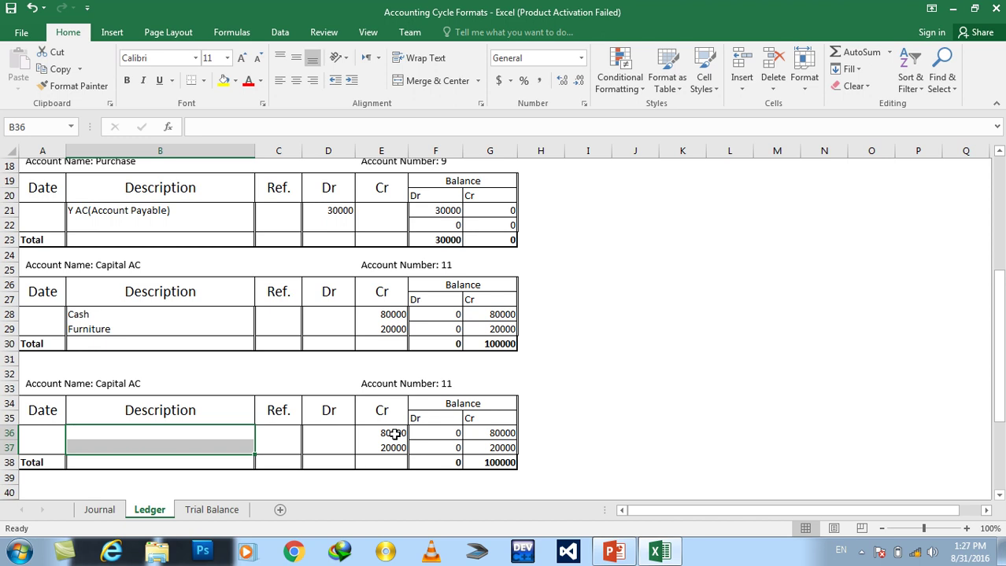
{"action": "left_click_drag", "start_coordinate": [398, 434], "coordinate": [395, 447]}
{"action": "key", "text": "Delete"}
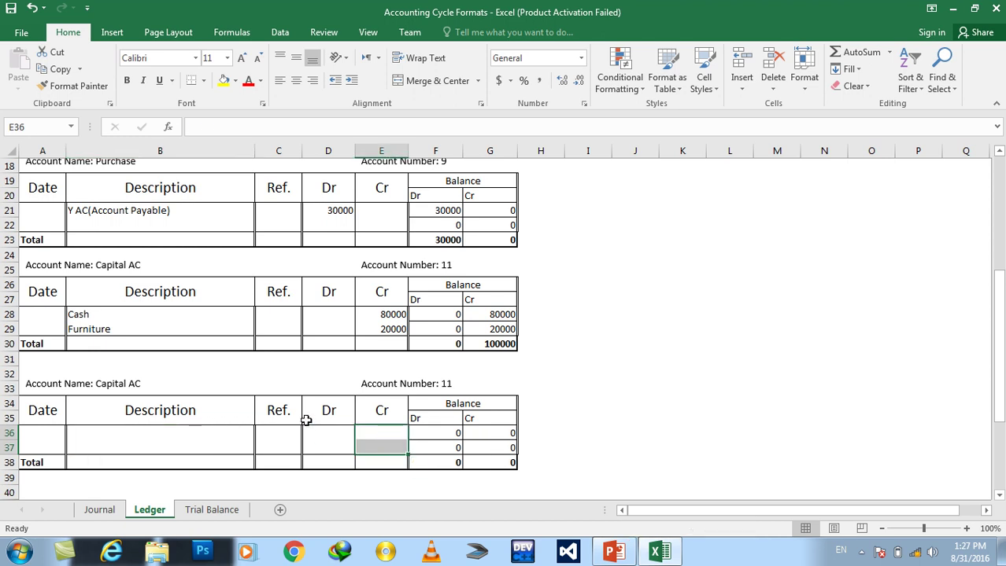
- Rename the new block to Y AC with Account Number 13
{"action": "left_click", "coordinate": [107, 383]}
{"action": "left_click_drag", "start_coordinate": [96, 384], "coordinate": [123, 383]}
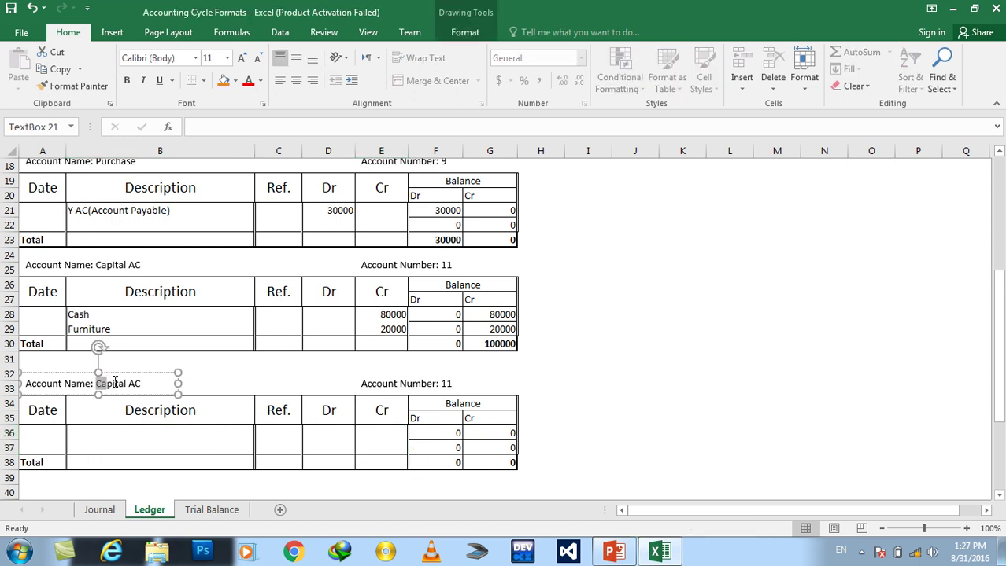
{"action": "type", "text": "Y"}
{"action": "double_click", "coordinate": [447, 383]}
{"action": "type", "text": "13"}
{"action": "left_click", "coordinate": [634, 386]}
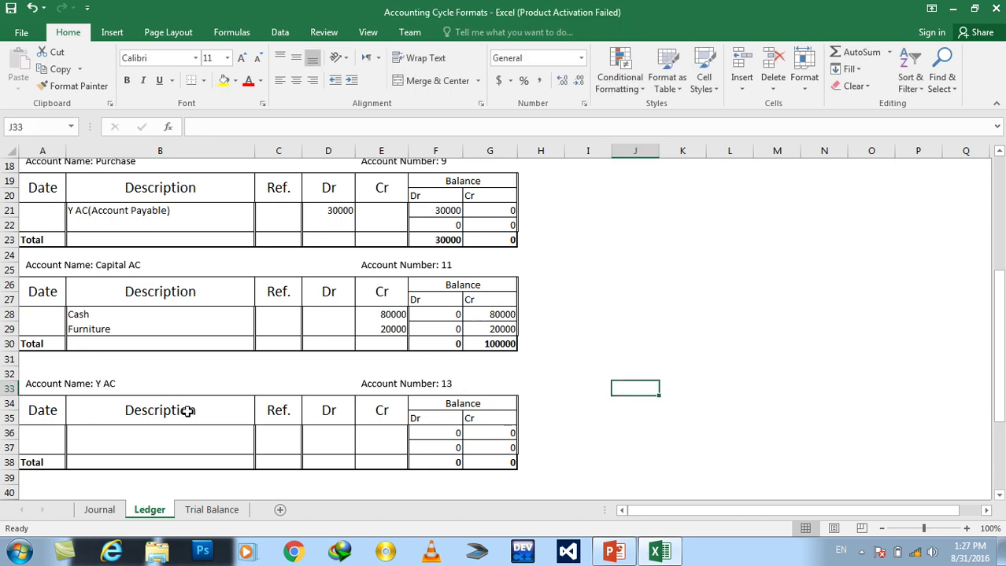
{"action": "left_click", "coordinate": [173, 431]}
{"action": "left_click", "coordinate": [99, 511]}
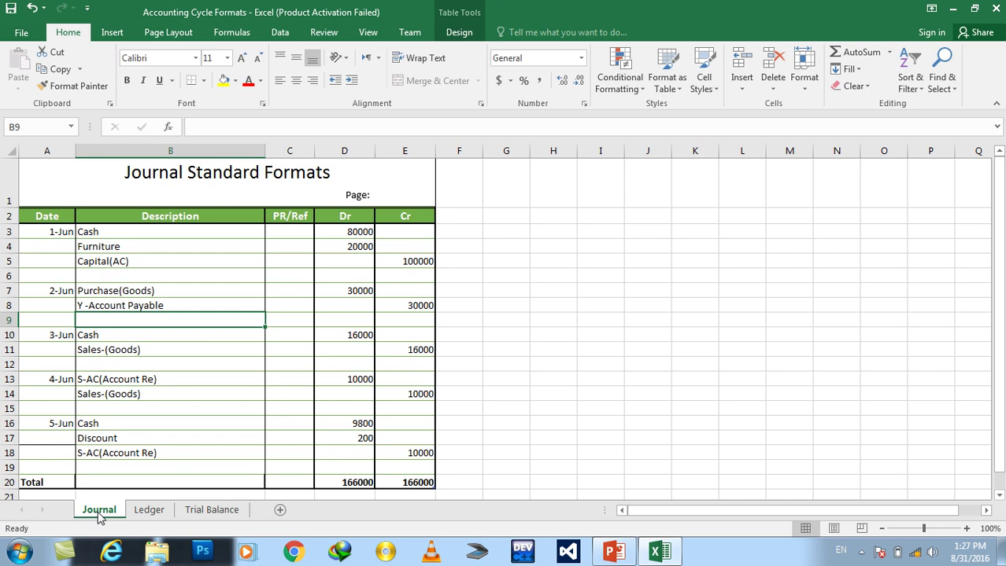
- Credit Y AC with Purchase(Credit) 30000, checking it against the Journal entry
{"action": "left_click", "coordinate": [149, 511]}
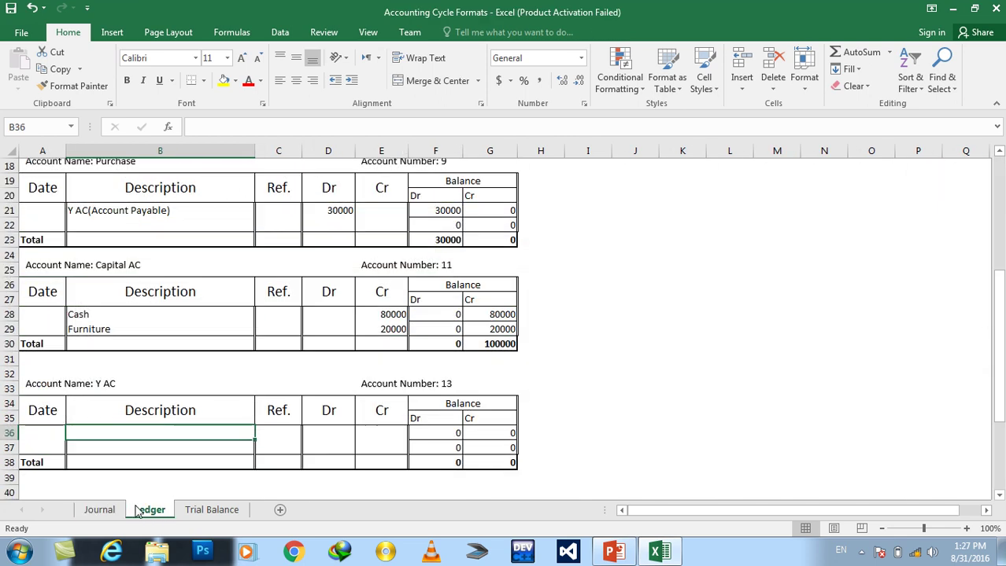
{"action": "left_click", "coordinate": [362, 429]}
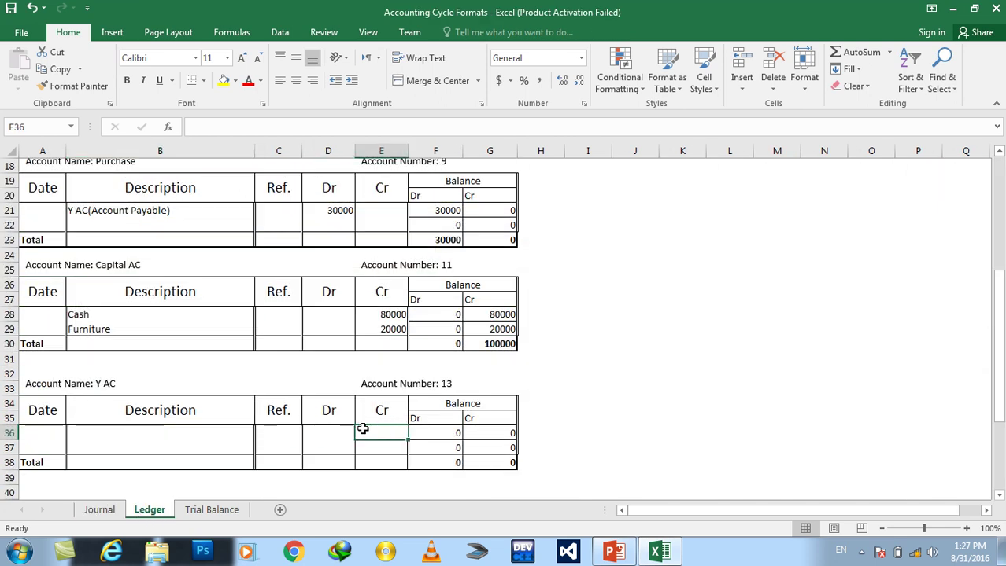
{"action": "left_click", "coordinate": [98, 511]}
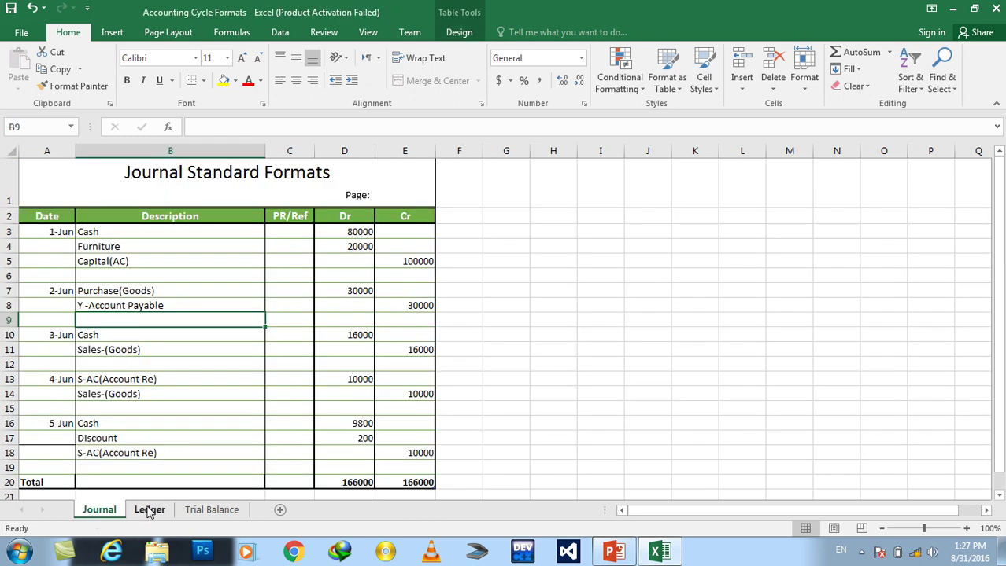
{"action": "left_click", "coordinate": [148, 511]}
{"action": "type", "text": "3000"}
{"action": "key", "text": "Left"}
{"action": "key", "text": "Left"}
{"action": "key", "text": "Left"}
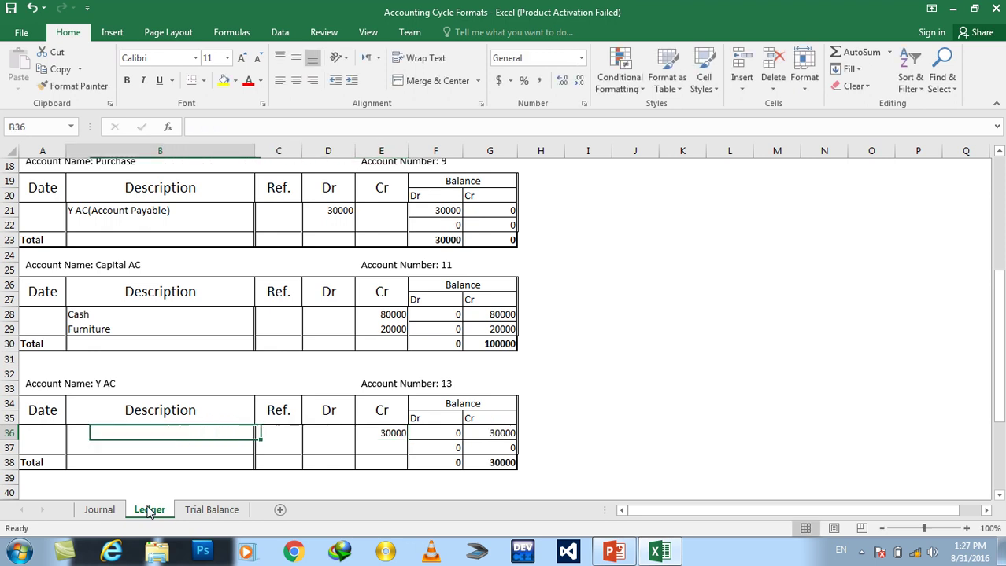
{"action": "type", "text": "Purchase"}
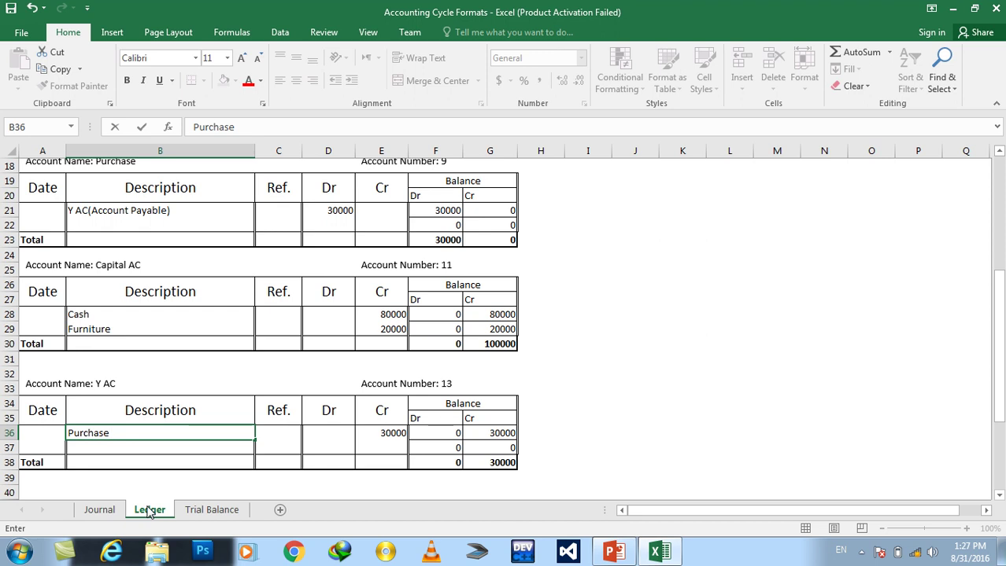
{"action": "type", "text": "(Credit"}
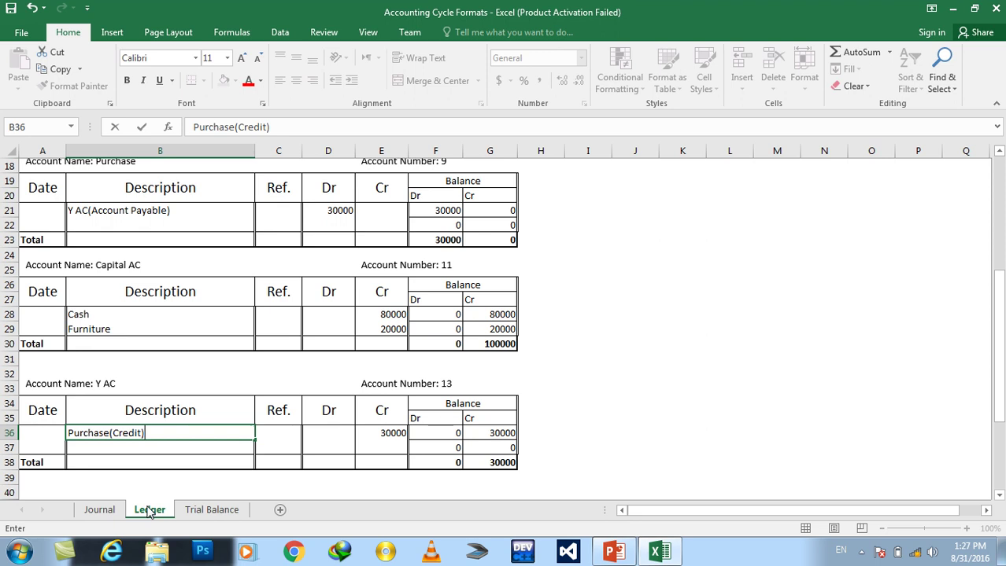
{"action": "key", "text": "Return"}
{"action": "left_click", "coordinate": [101, 510]}
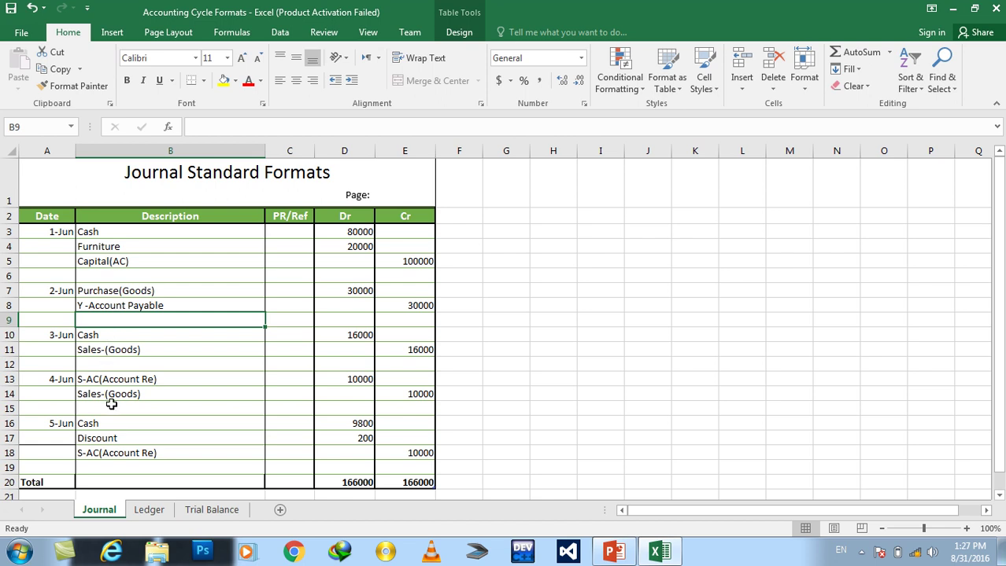
{"action": "left_click", "coordinate": [149, 509]}
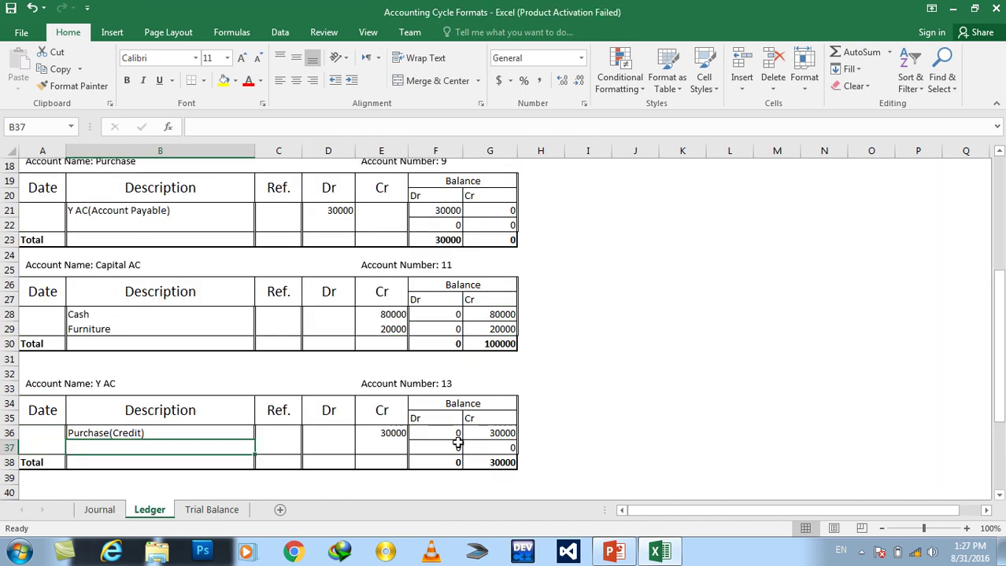
- Copy the Y AC block A32:G38 and paste it at row 40
{"action": "left_click_drag", "start_coordinate": [476, 461], "coordinate": [51, 368]}
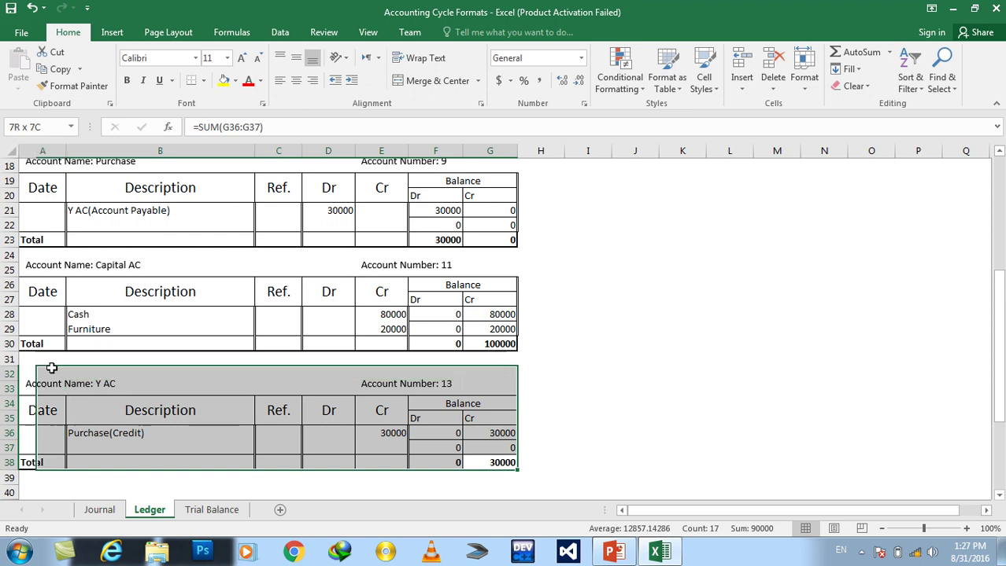
{"action": "key", "text": "ctrl+c"}
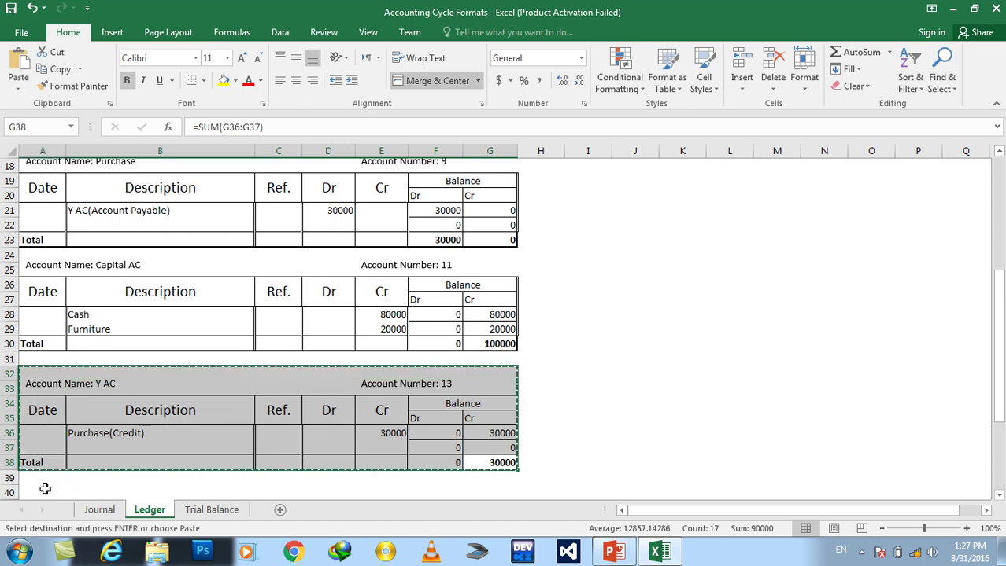
{"action": "left_click", "coordinate": [45, 489]}
{"action": "key", "text": "Down"}
{"action": "key", "text": "Down"}
{"action": "key", "text": "Down"}
{"action": "key", "text": "Down"}
{"action": "key", "text": "Down"}
{"action": "key", "text": "Up"}
{"action": "key", "text": "Up"}
{"action": "key", "text": "Up"}
{"action": "key", "text": "Up"}
{"action": "key", "text": "Up"}
{"action": "key", "text": "Up"}
{"action": "key", "text": "ctrl+v"}
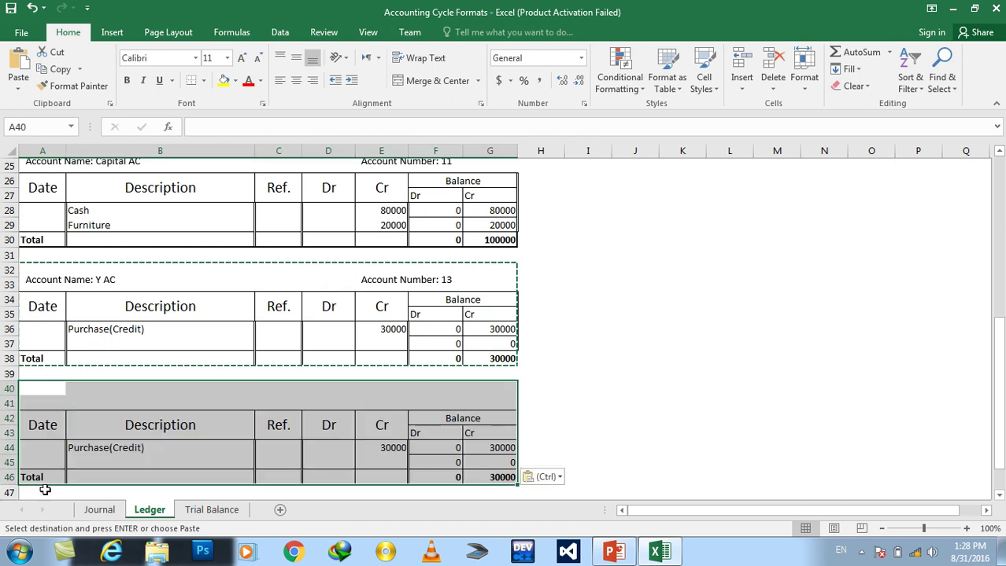
{"action": "left_click", "coordinate": [86, 464]}
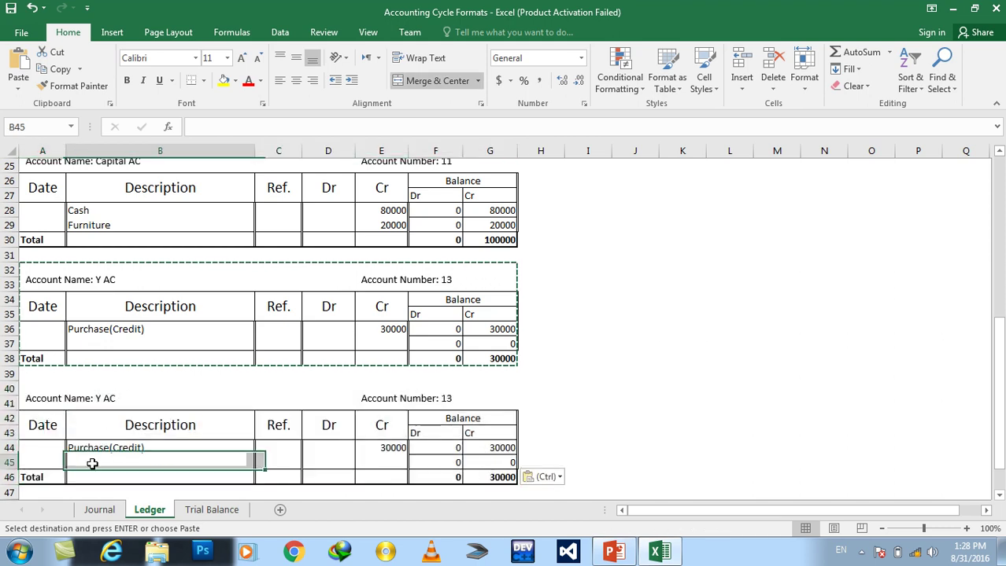
- Rename the pasted block to S AC with Account Number 15
{"action": "double_click", "coordinate": [98, 398]}
{"action": "type", "text": "S"}
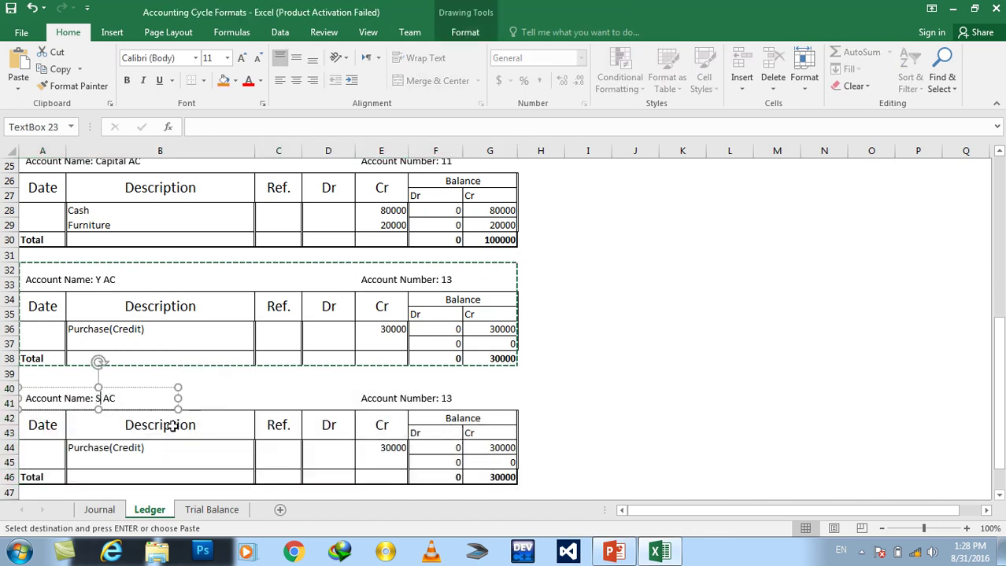
{"action": "left_click", "coordinate": [587, 414]}
{"action": "left_click", "coordinate": [448, 395]}
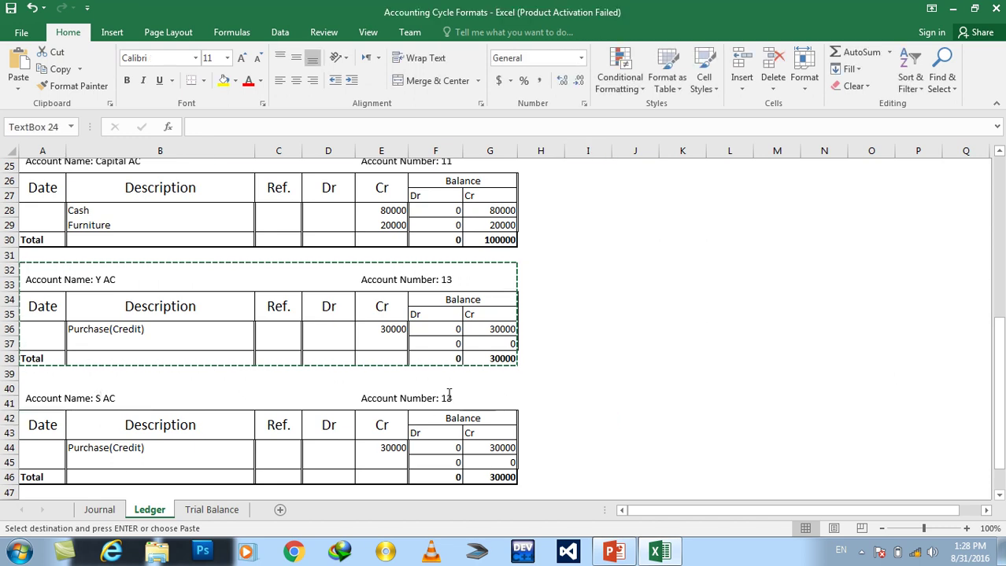
{"action": "double_click", "coordinate": [446, 398]}
{"action": "type", "text": "5"}
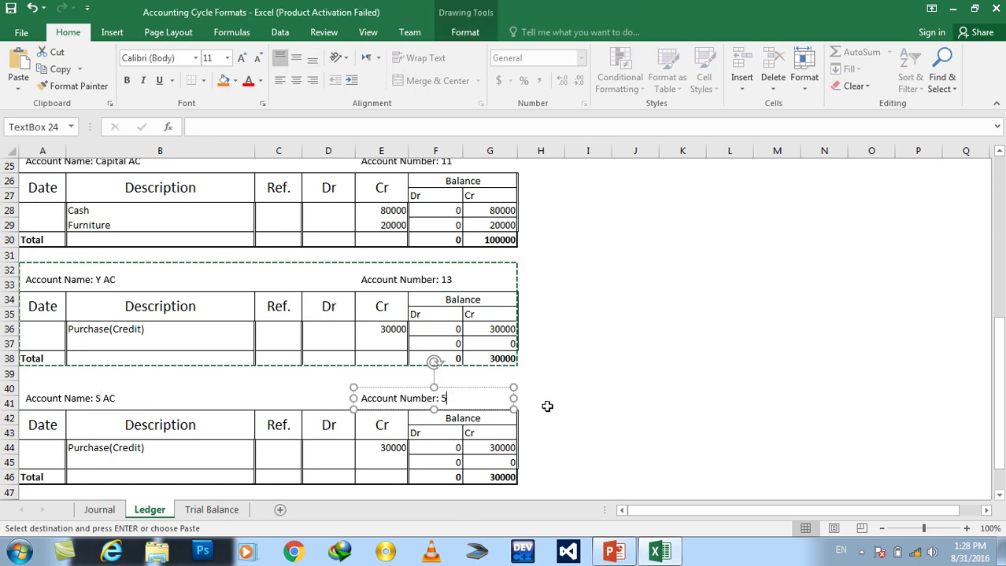
{"action": "type", "text": "15"}
{"action": "left_click", "coordinate": [547, 407]}
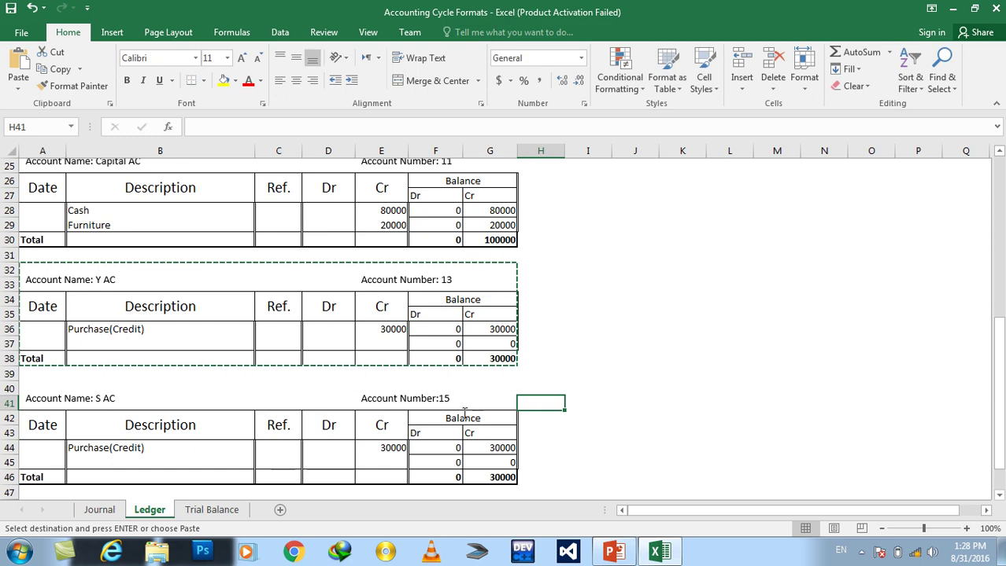
- Clear the copied 30000 credit and Purchase(Credit) description in row 44
{"action": "left_click", "coordinate": [377, 448]}
{"action": "key", "text": "Delete"}
{"action": "key", "text": "Left"}
{"action": "key", "text": "Left"}
{"action": "key", "text": "Left"}
{"action": "key", "text": "Left"}
{"action": "key", "text": "Right"}
{"action": "key", "text": "Delete"}
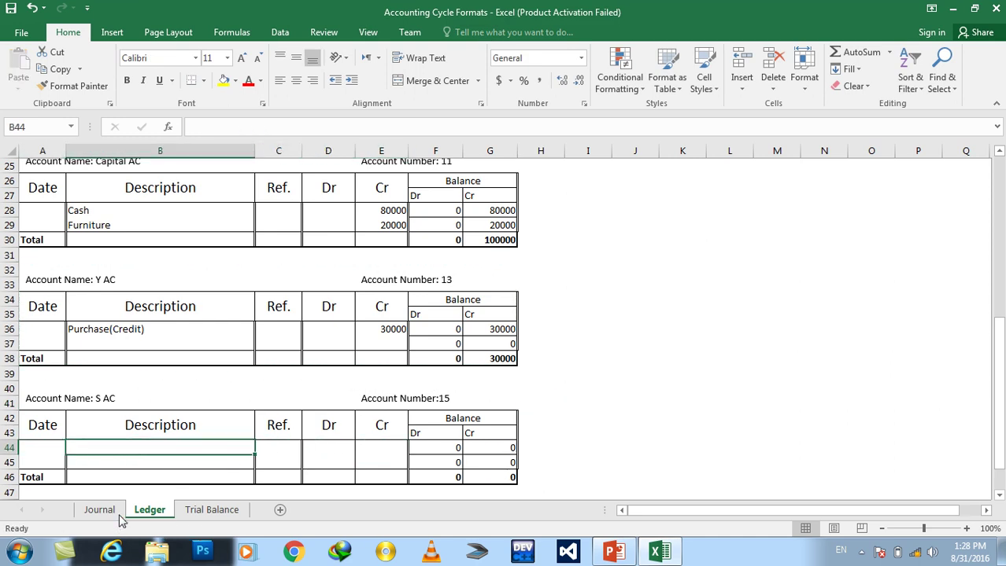
- Enter the Journal's 10000 S-AC debit in the S AC block's first entry row
{"action": "left_click", "coordinate": [114, 515]}
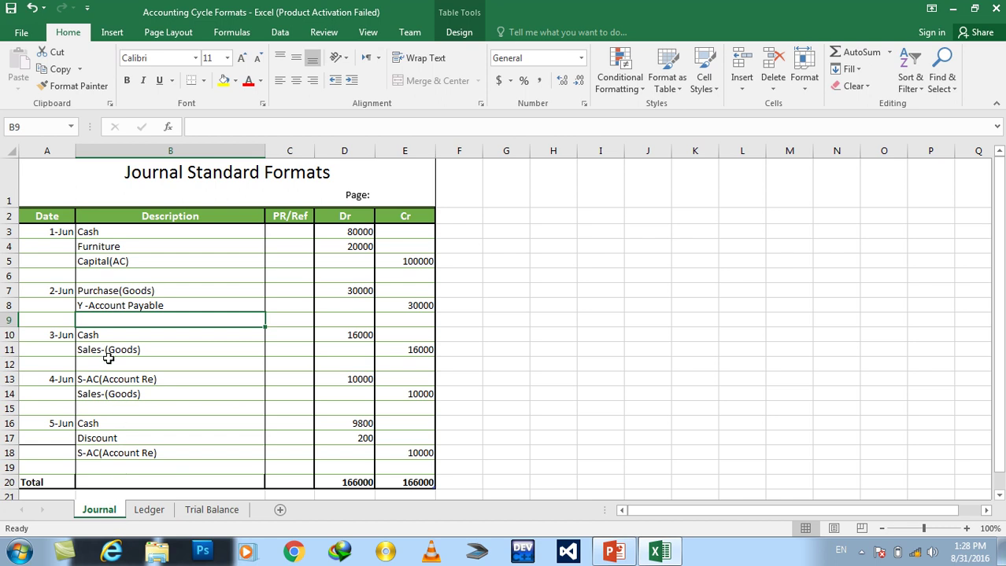
{"action": "left_click", "coordinate": [98, 378]}
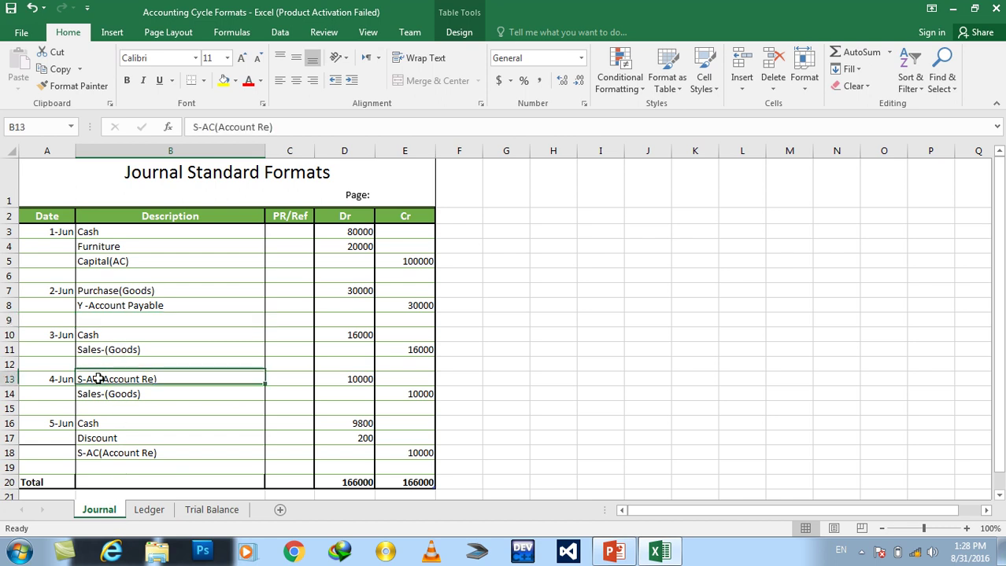
{"action": "left_click", "coordinate": [361, 379]}
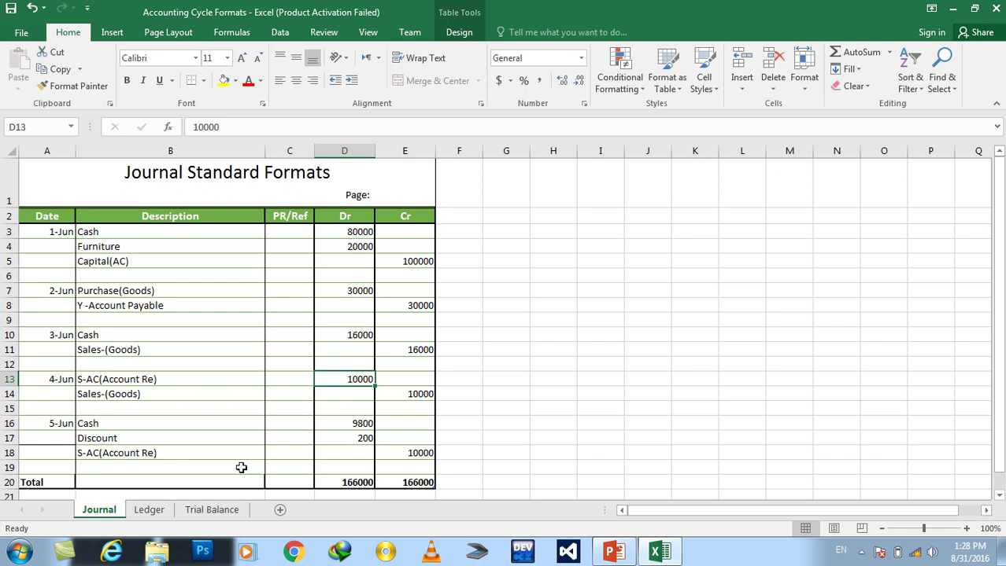
{"action": "left_click", "coordinate": [150, 511]}
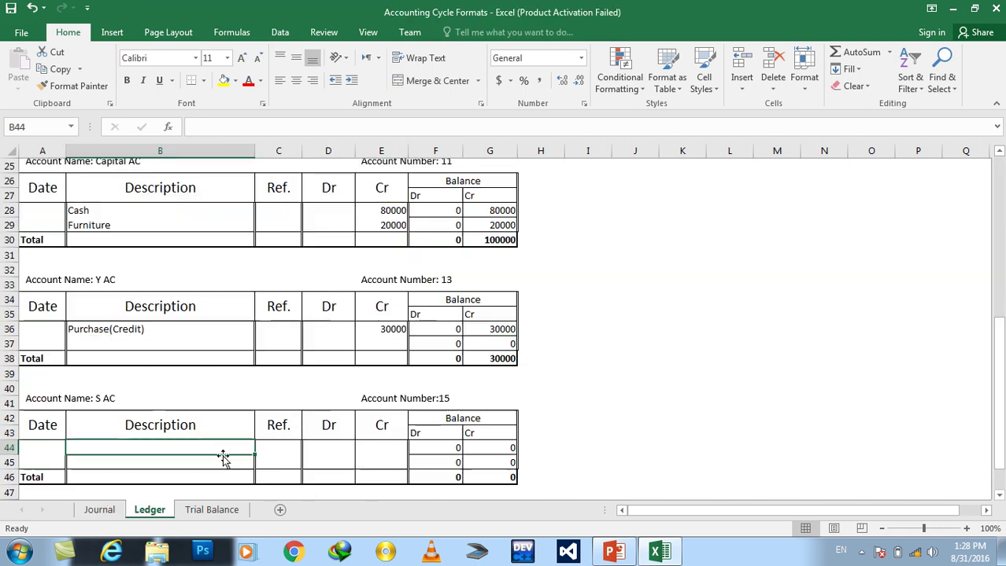
{"action": "left_click", "coordinate": [328, 448]}
{"action": "type", "text": "10000"}
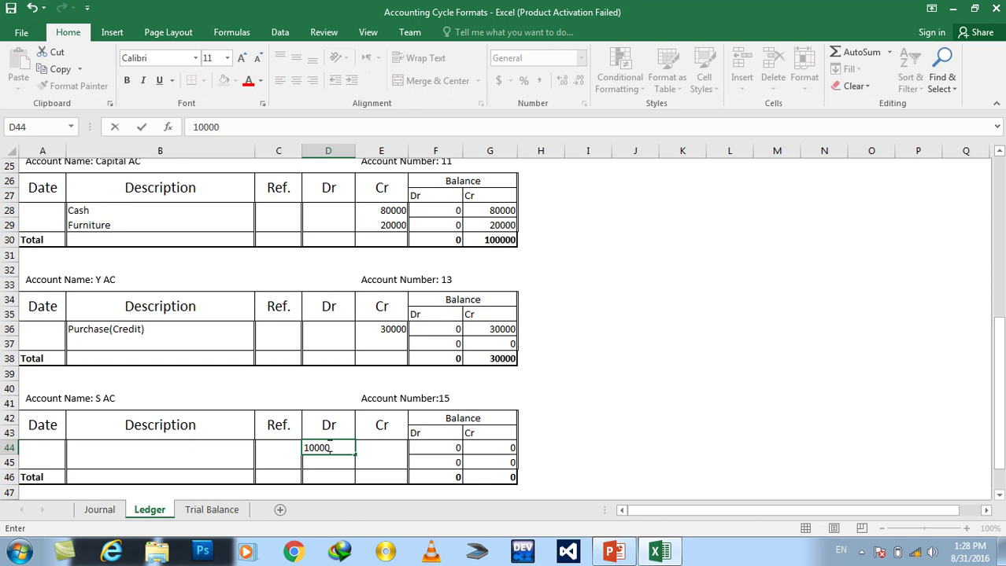
{"action": "key", "text": "Left"}
{"action": "key", "text": "Left"}
- Enter the S AC description in B44 and revise it to 'Sales-on Cash'
{"action": "type", "text": "Sales"}
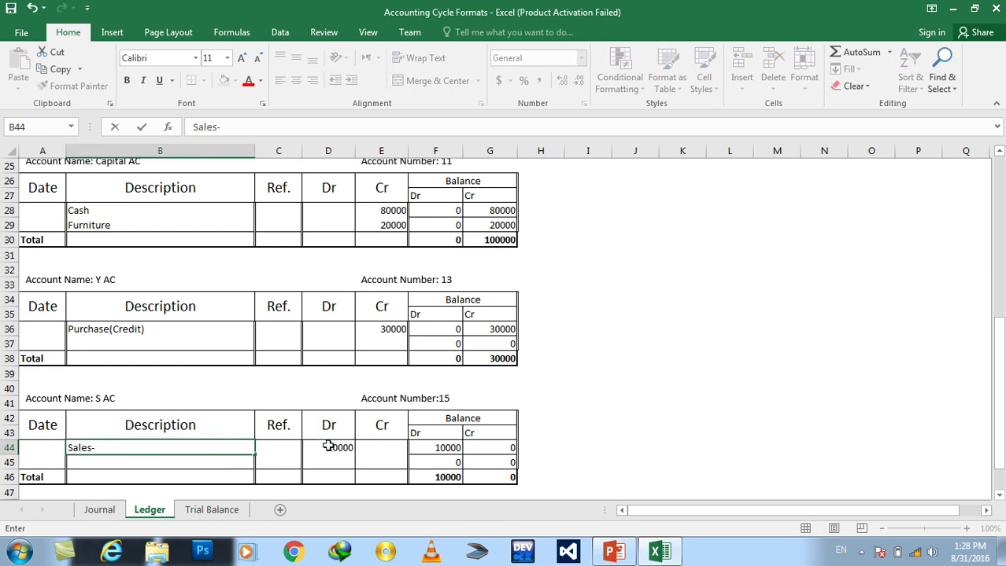
{"action": "type", "text": "AC"}
{"action": "key", "text": "Return"}
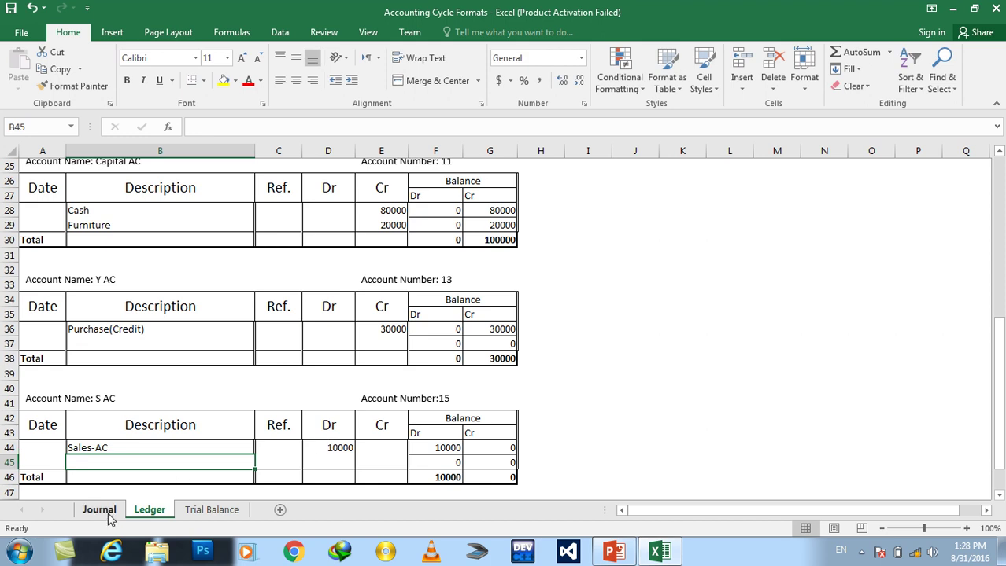
{"action": "left_click", "coordinate": [108, 516]}
{"action": "left_click", "coordinate": [148, 511]}
{"action": "double_click", "coordinate": [121, 447]}
{"action": "key", "text": "BackSpace"}
{"action": "key", "text": "BackSpace"}
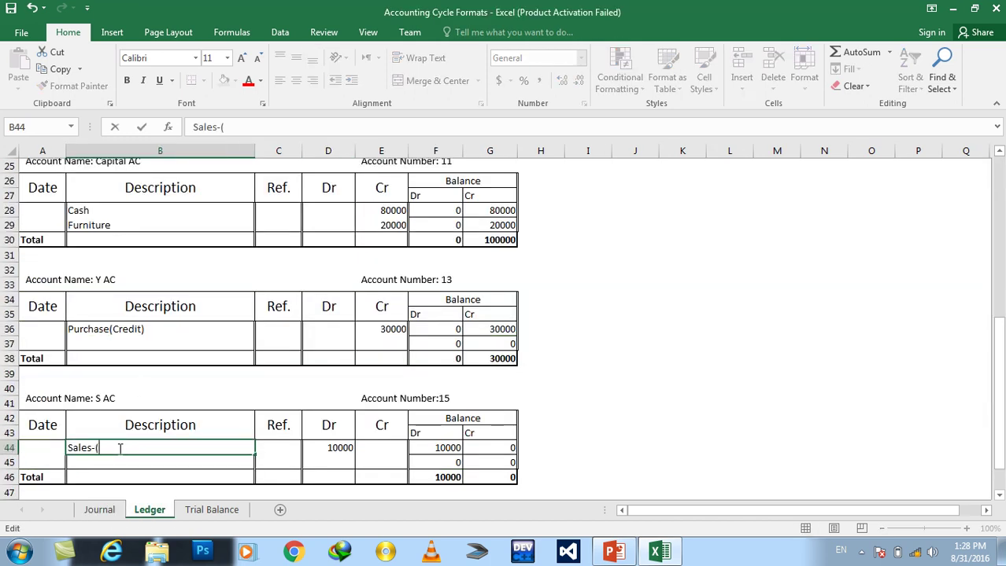
{"action": "type", "text": "Cash"}
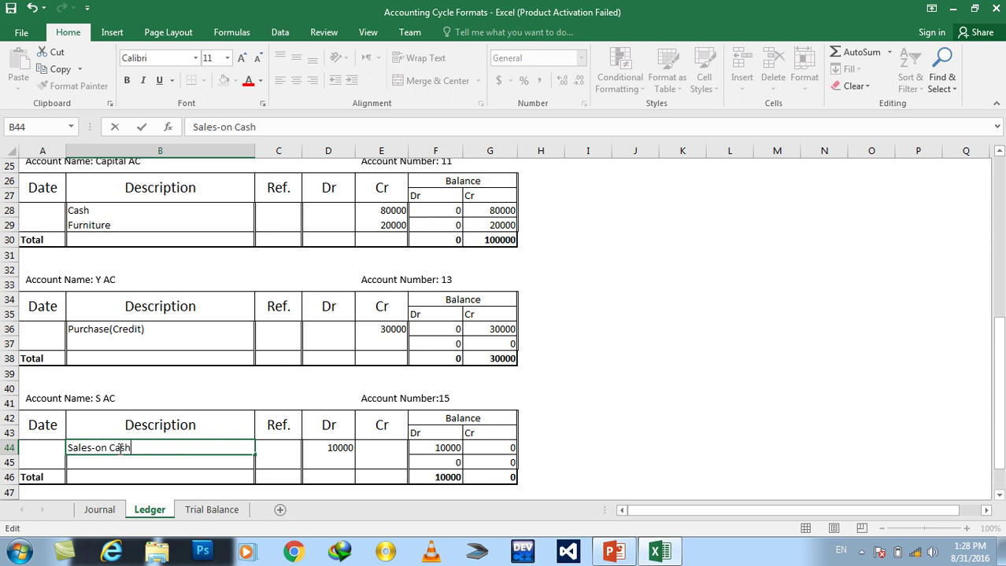
{"action": "key", "text": "Return"}
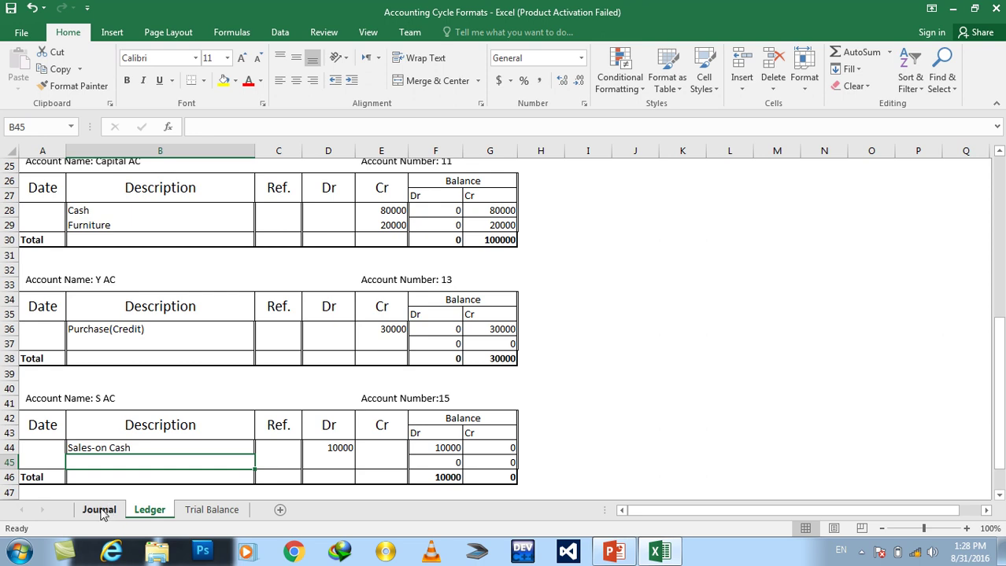
- Review the Sales-on Cash text unchanged, then compare the Journal's S-AC and Sales descriptions
{"action": "left_click", "coordinate": [129, 448]}
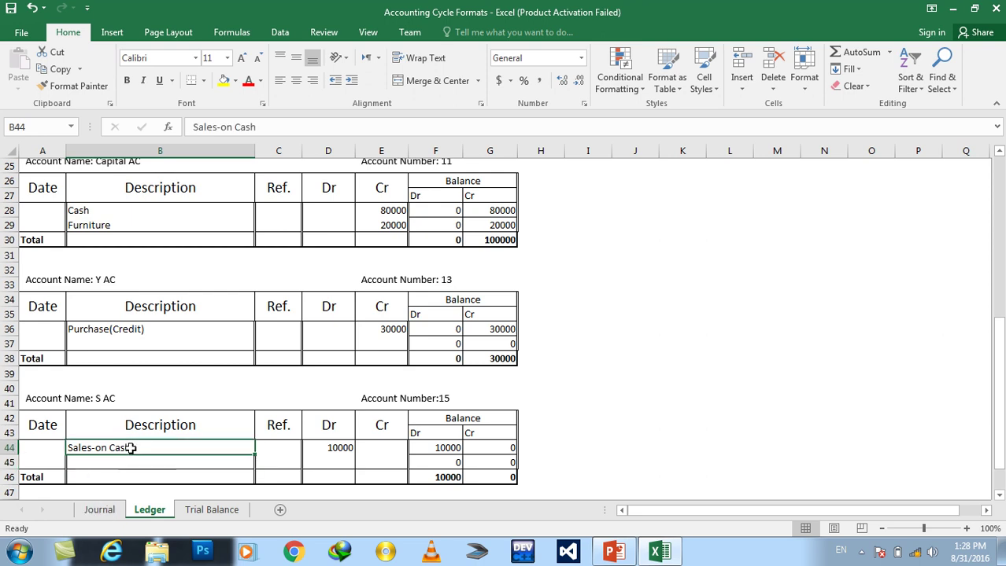
{"action": "double_click", "coordinate": [135, 447]}
{"action": "left_click_drag", "start_coordinate": [135, 447], "coordinate": [63, 446]}
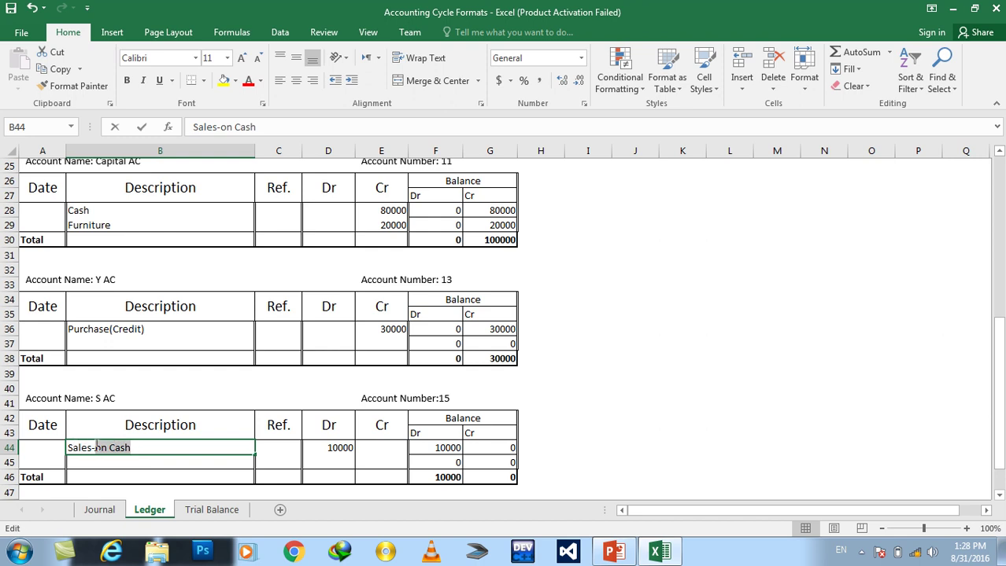
{"action": "left_click_drag", "start_coordinate": [91, 444], "coordinate": [95, 447]}
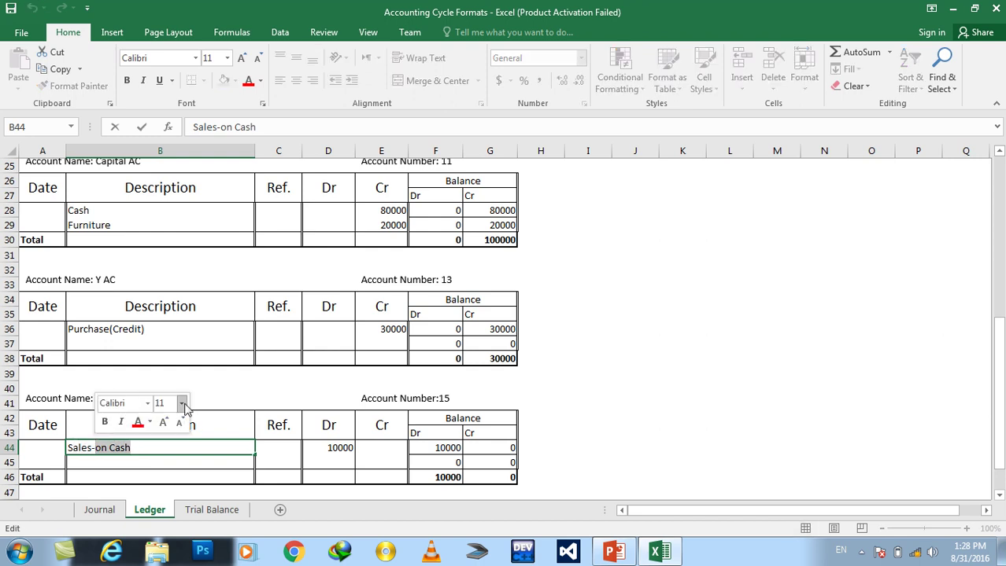
{"action": "key", "text": "Escape"}
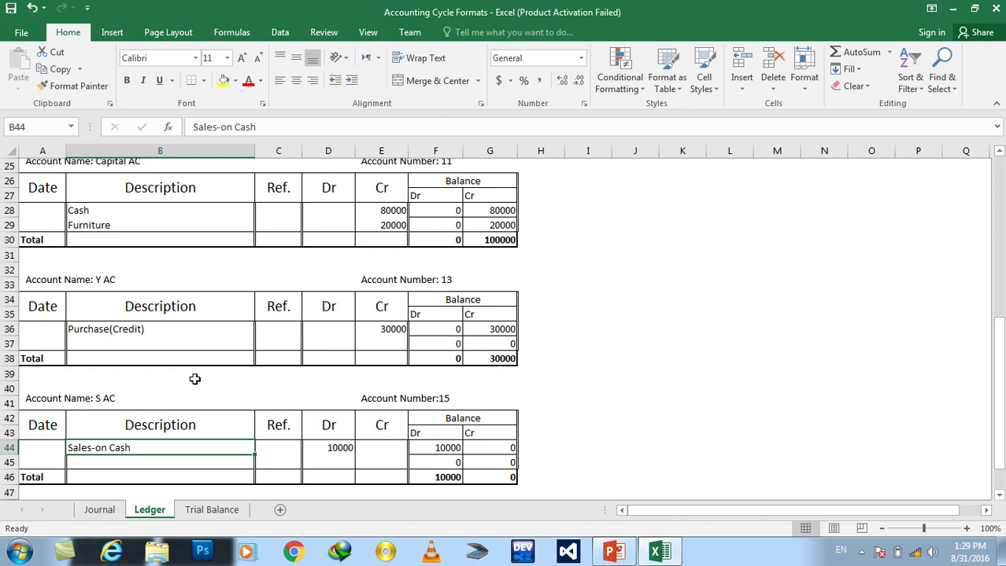
{"action": "left_click", "coordinate": [98, 508]}
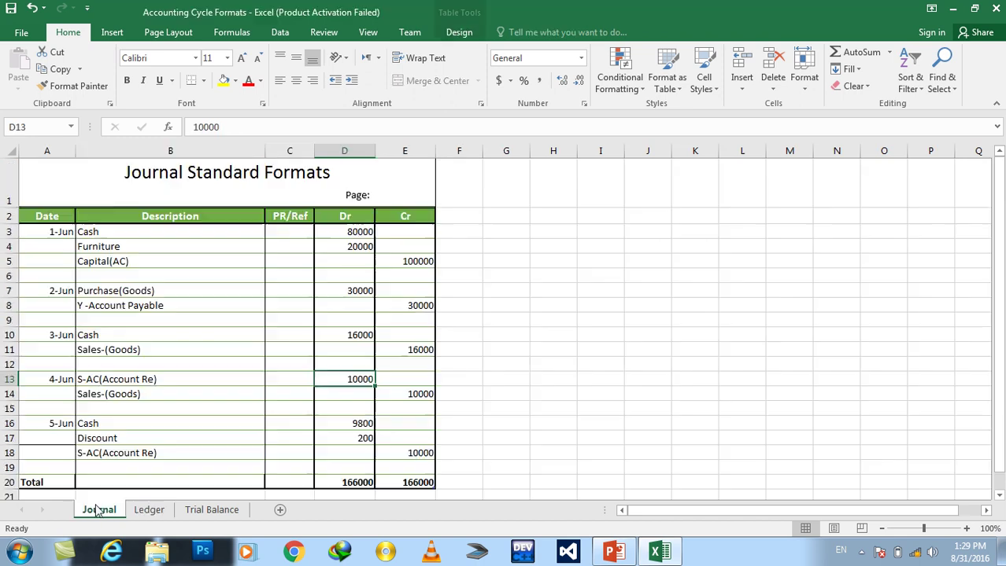
{"action": "left_click_drag", "start_coordinate": [85, 380], "coordinate": [105, 395]}
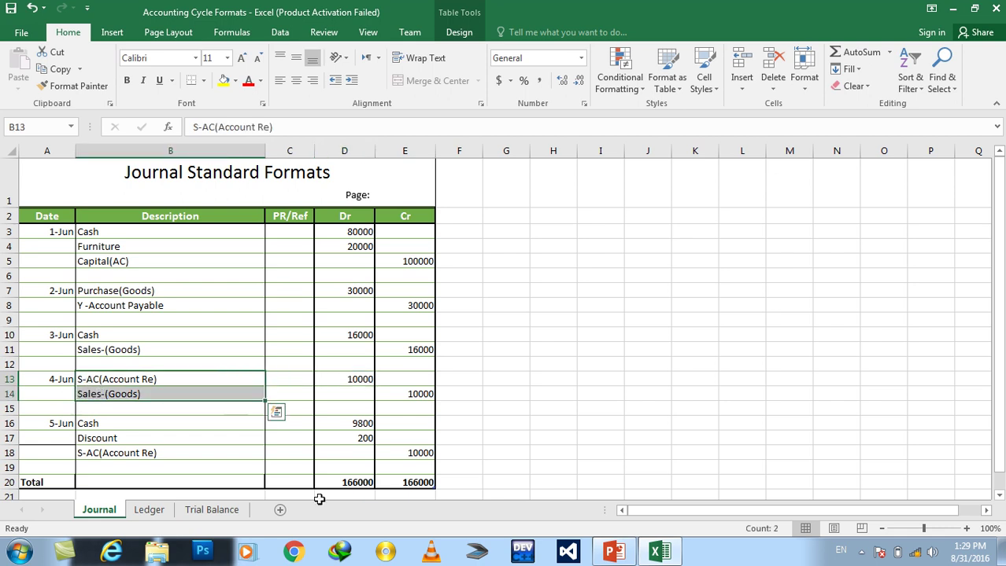
{"action": "left_click", "coordinate": [613, 552]}
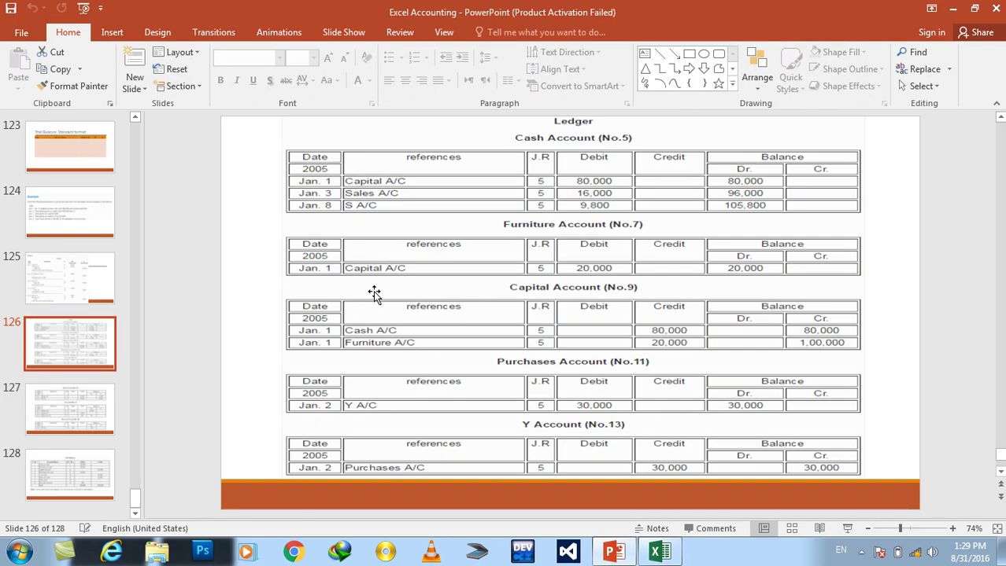
{"action": "key", "text": "Up"}
{"action": "left_click", "coordinate": [70, 220]}
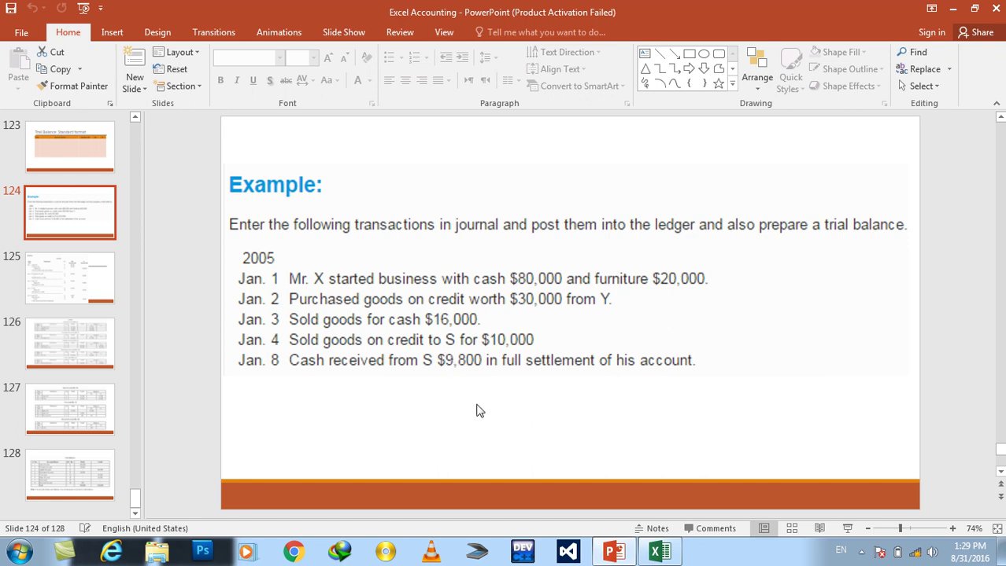
{"action": "left_click", "coordinate": [658, 552]}
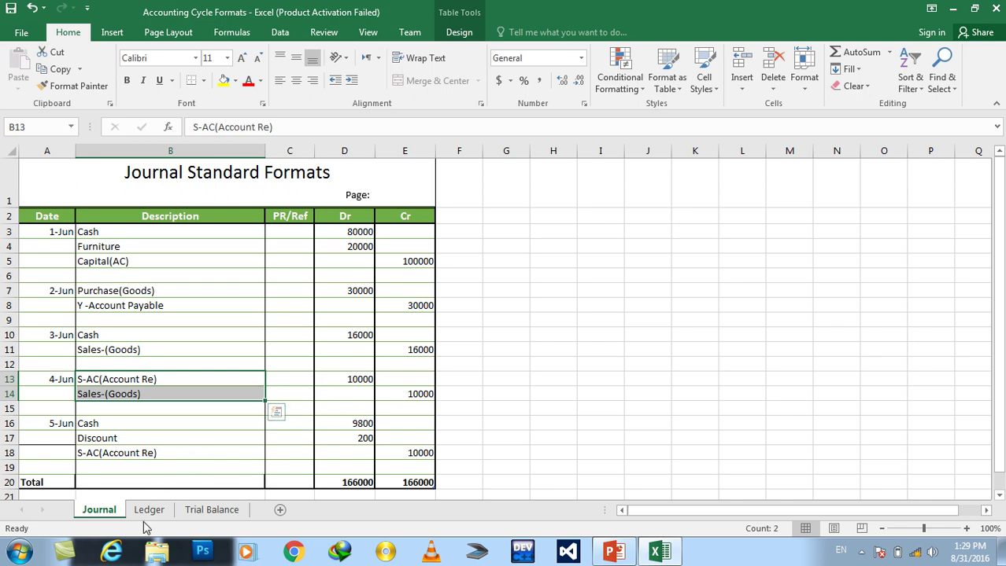
{"action": "left_click", "coordinate": [149, 510]}
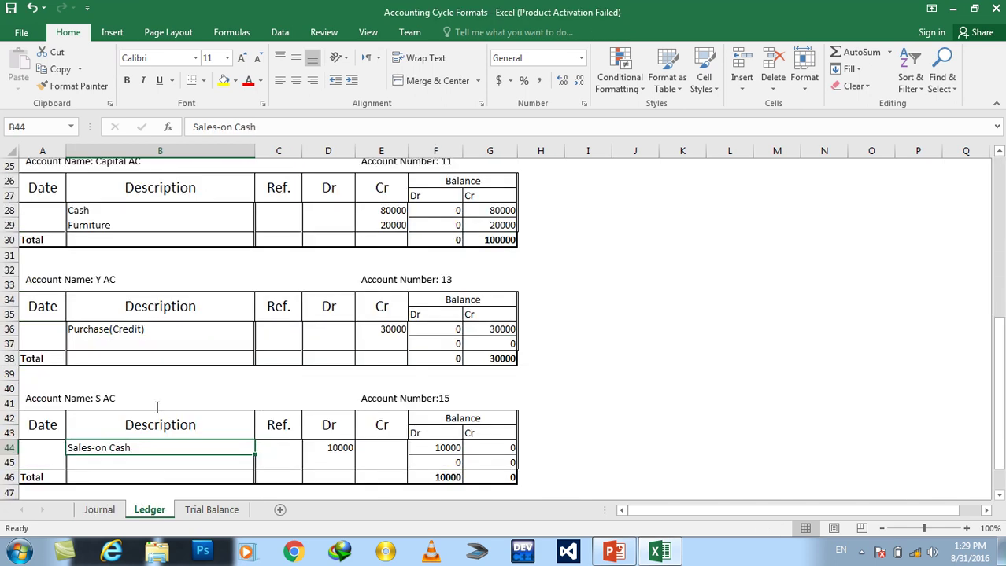
{"action": "double_click", "coordinate": [132, 448]}
{"action": "left_click_drag", "start_coordinate": [132, 448], "coordinate": [96, 448]}
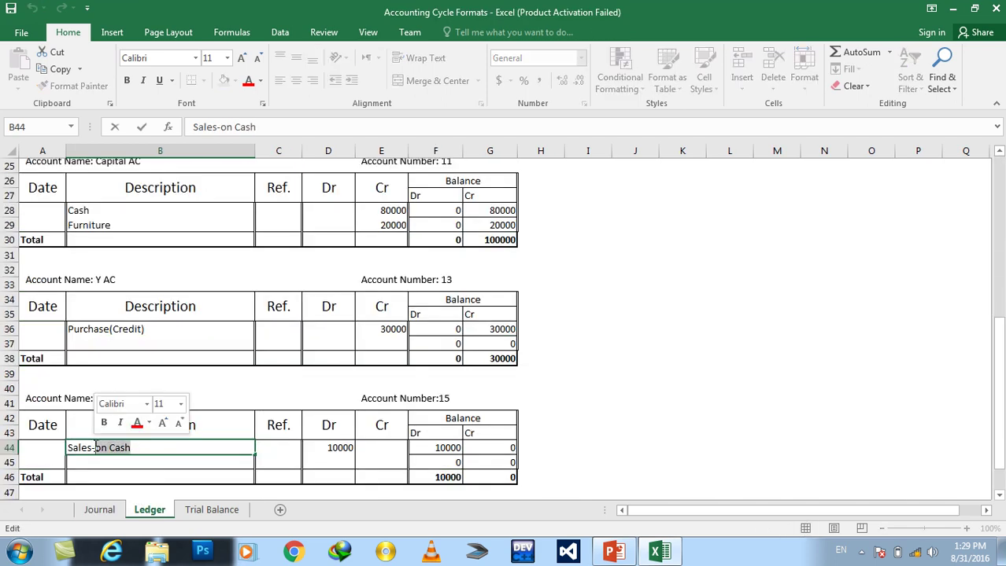
{"action": "key", "text": "BackSpace"}
{"action": "key", "text": "Return"}
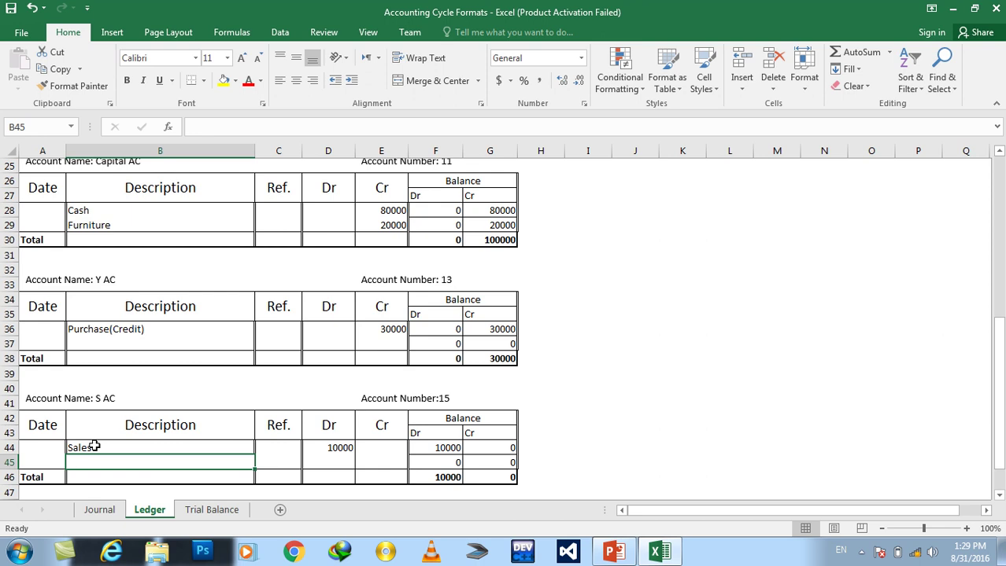
{"action": "left_click", "coordinate": [99, 509]}
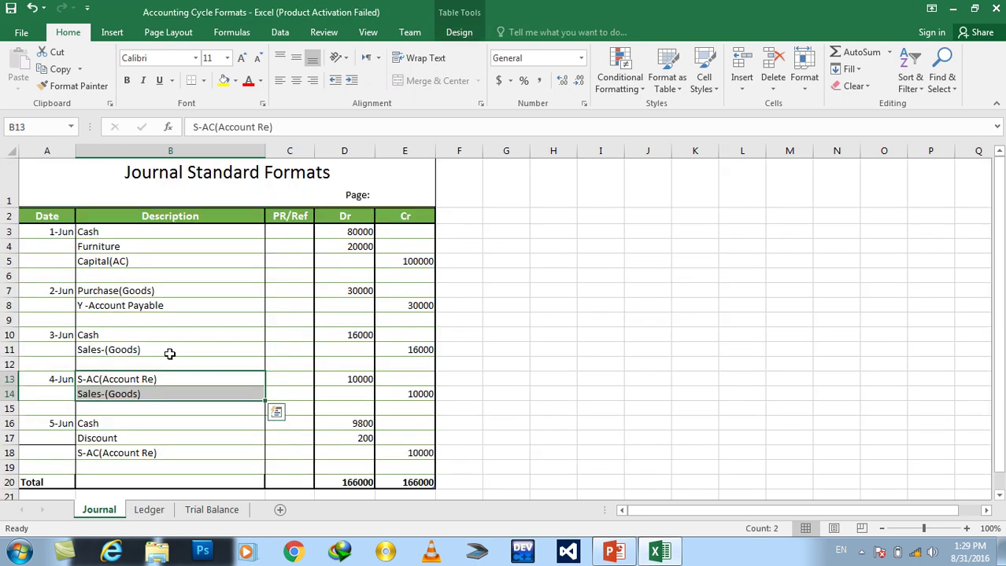
{"action": "left_click", "coordinate": [127, 408]}
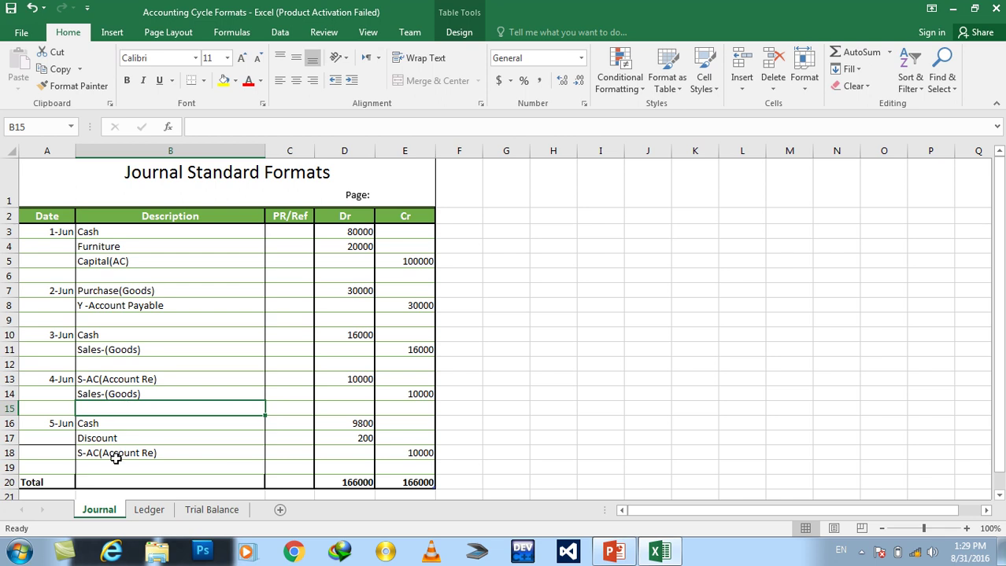
{"action": "left_click", "coordinate": [111, 455]}
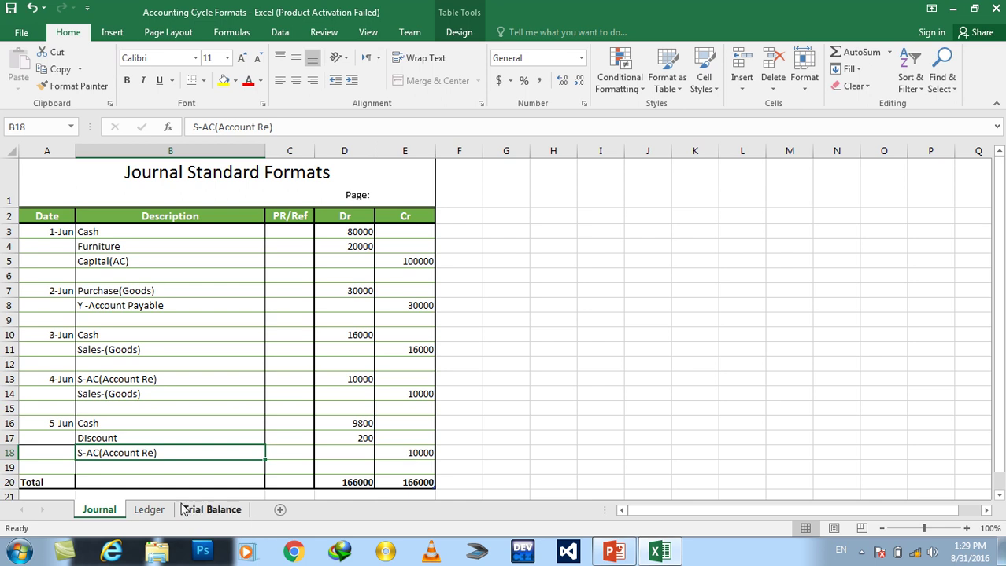
{"action": "left_click", "coordinate": [149, 510]}
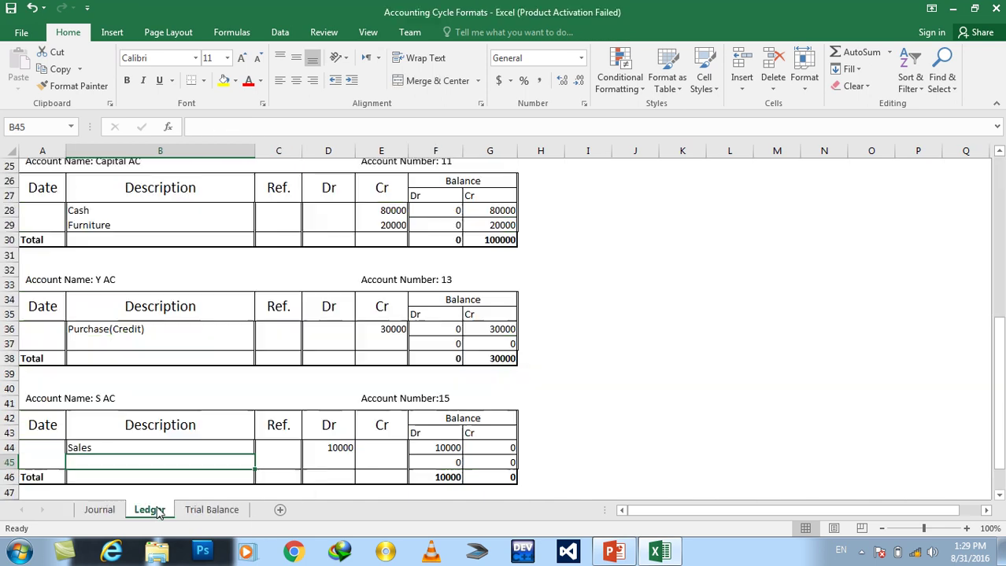
{"action": "left_click", "coordinate": [368, 467]}
{"action": "type", "text": "10000"}
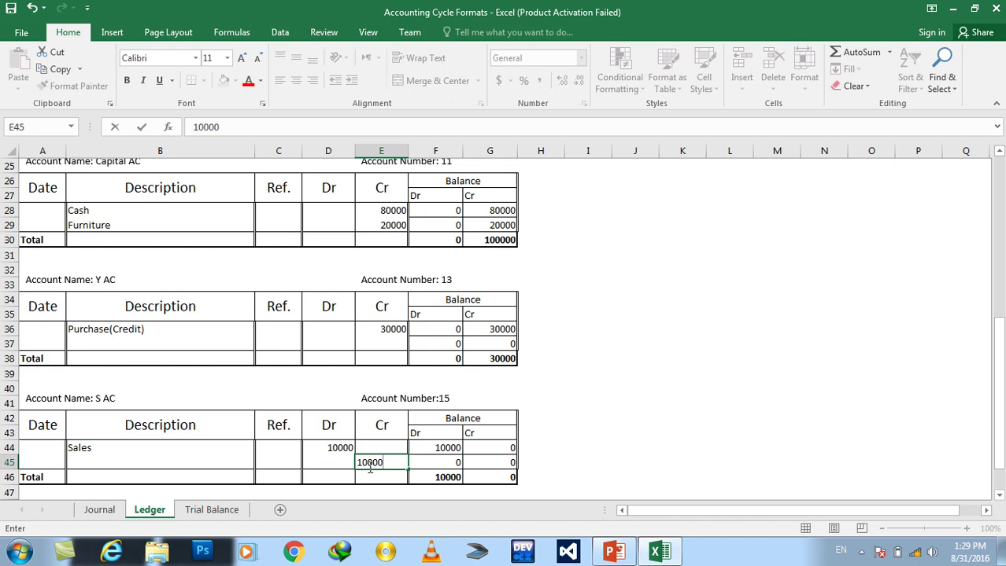
{"action": "key", "text": "Escape"}
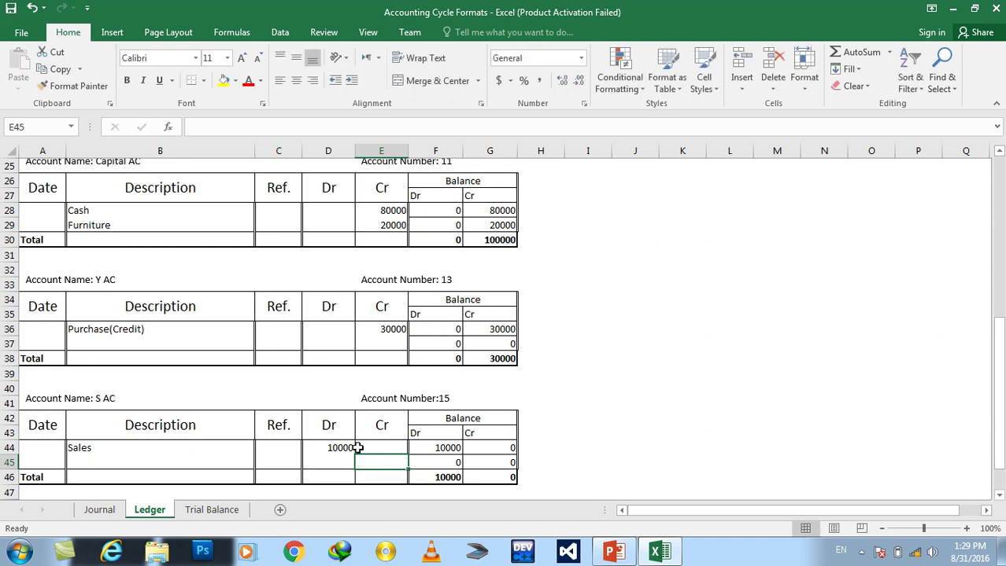
{"action": "left_click", "coordinate": [11, 462]}
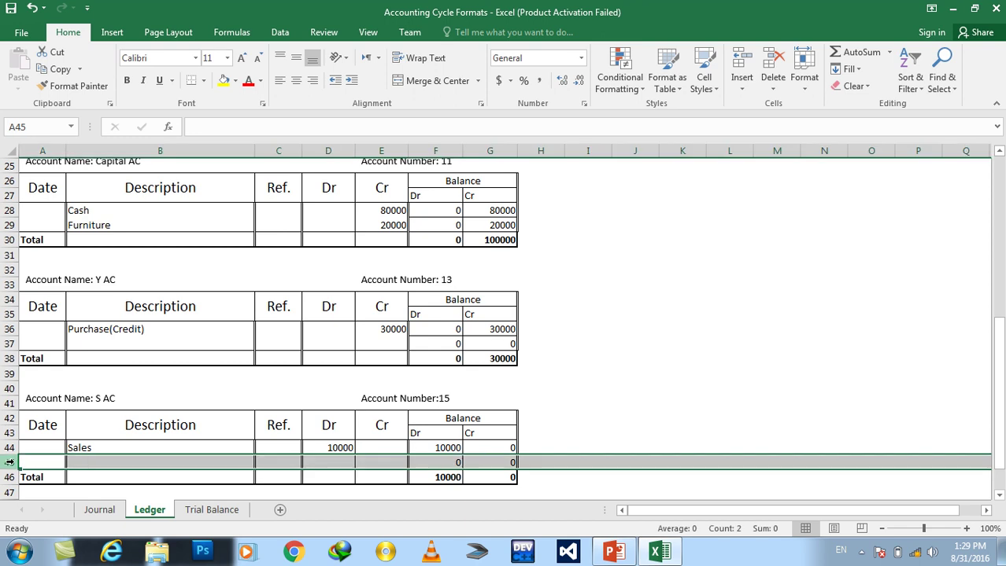
- Insert a blank row 45 in the S AC block and clear a mistaken 9800 balance entry
{"action": "right_click", "coordinate": [9, 462]}
{"action": "left_click", "coordinate": [48, 344]}
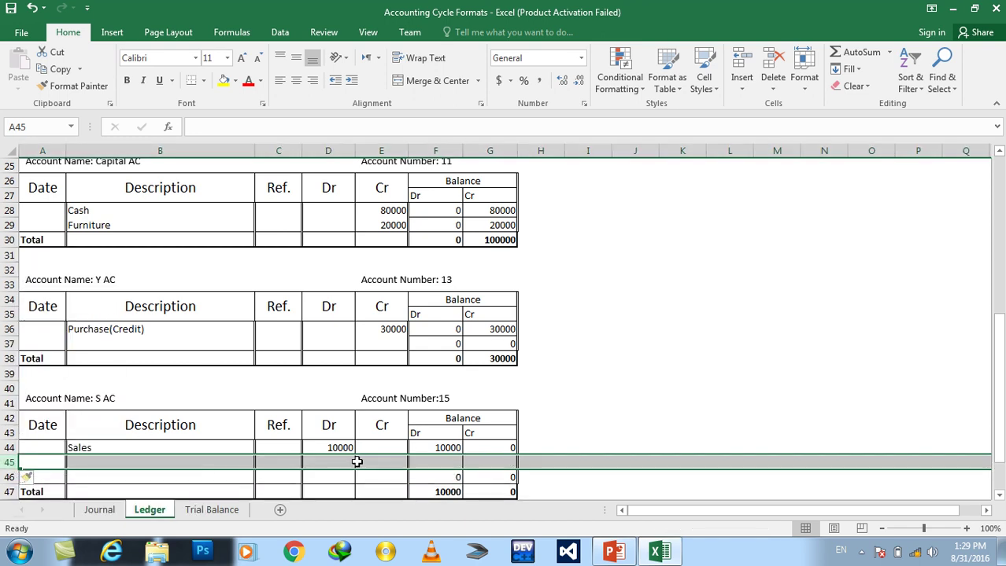
{"action": "left_click", "coordinate": [427, 462]}
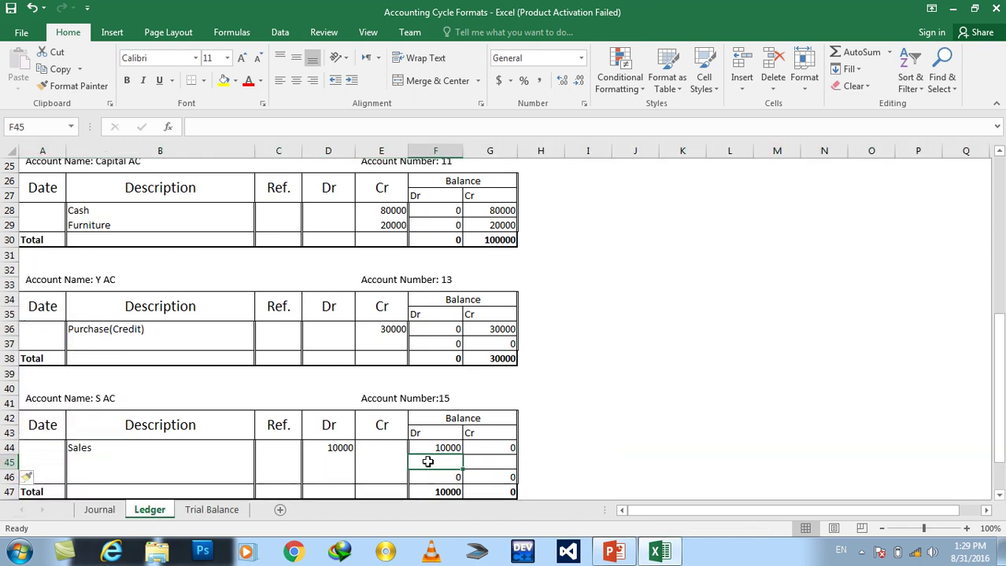
{"action": "type", "text": "9800"}
{"action": "key", "text": "Return"}
{"action": "type", "text": "200"}
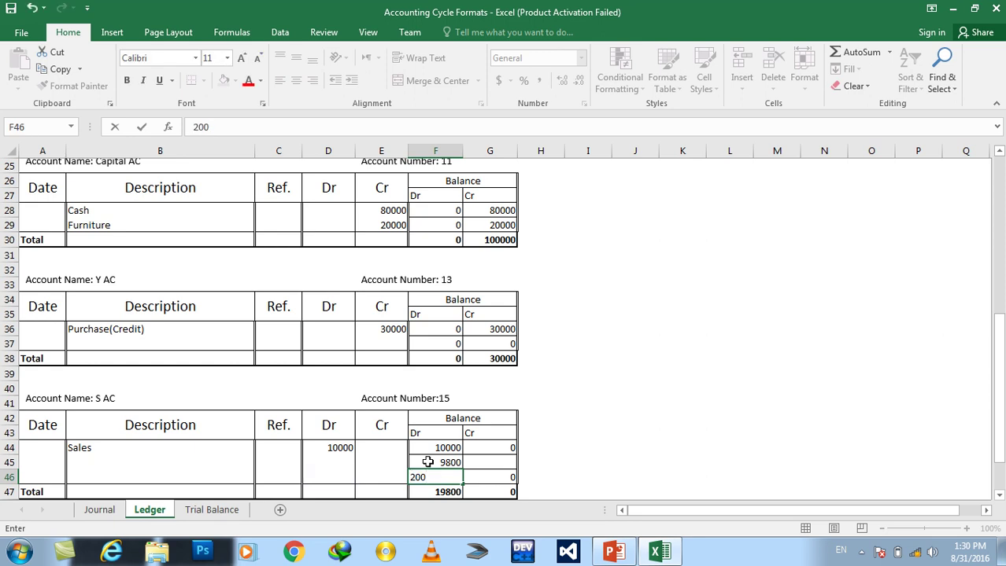
{"action": "key", "text": "Escape"}
{"action": "left_click", "coordinate": [427, 463]}
{"action": "key", "text": "Delete"}
- Credit 9800 in E45 and 200 in E46
{"action": "key", "text": "Left"}
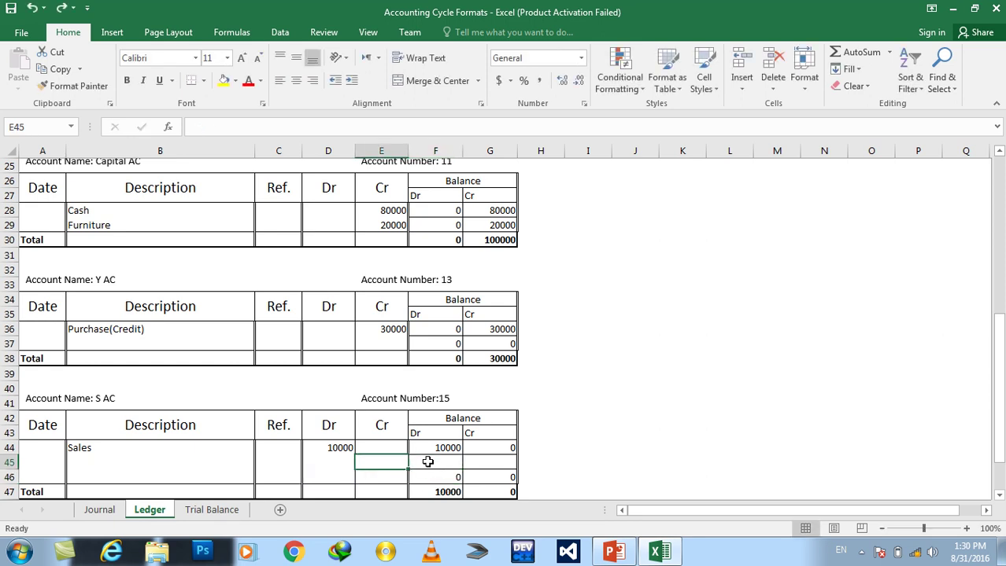
{"action": "type", "text": "9800"}
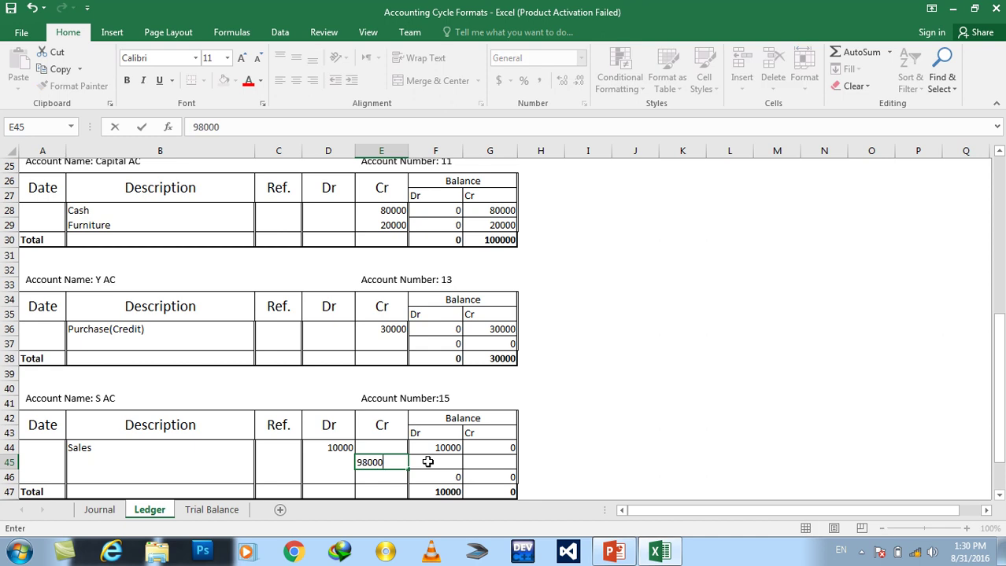
{"action": "key", "text": "Return"}
{"action": "type", "text": "200"}
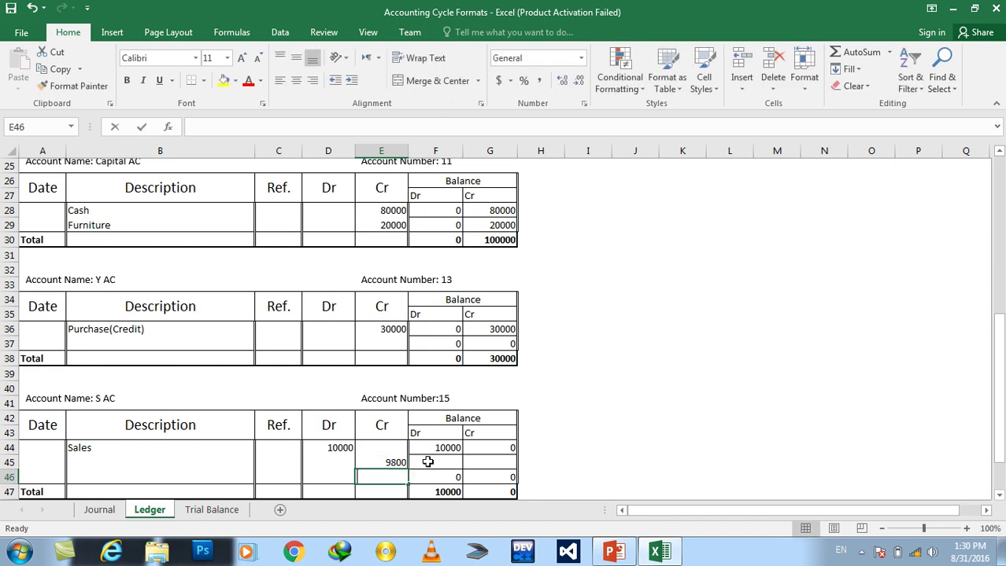
{"action": "key", "text": "Return"}
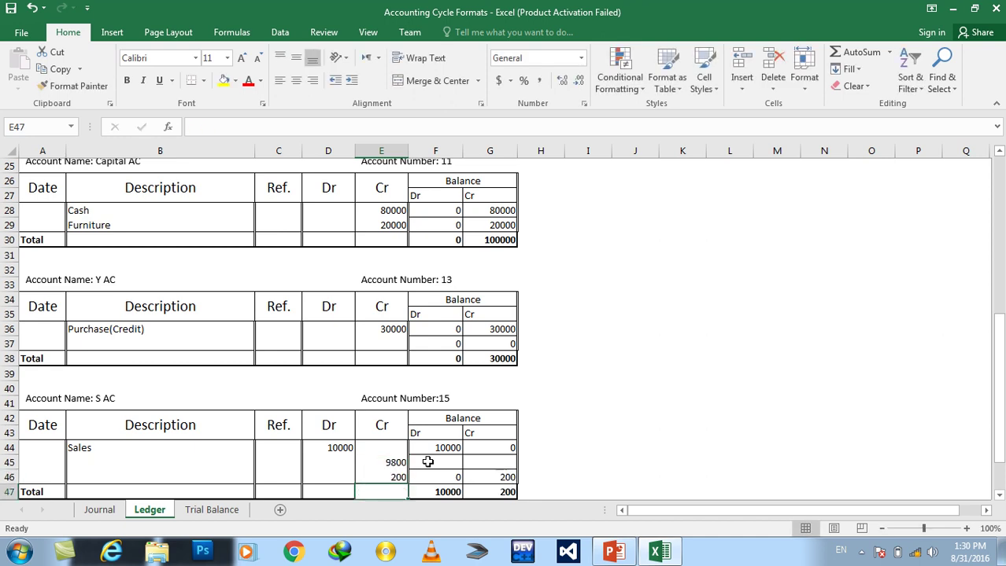
- Label rows 45 and 46 with the descriptions Cash and Discount
{"action": "key", "text": "Up"}
{"action": "key", "text": "Left"}
{"action": "key", "text": "Left"}
{"action": "key", "text": "Left"}
{"action": "key", "text": "Left"}
{"action": "key", "text": "Right"}
{"action": "key", "text": "Up"}
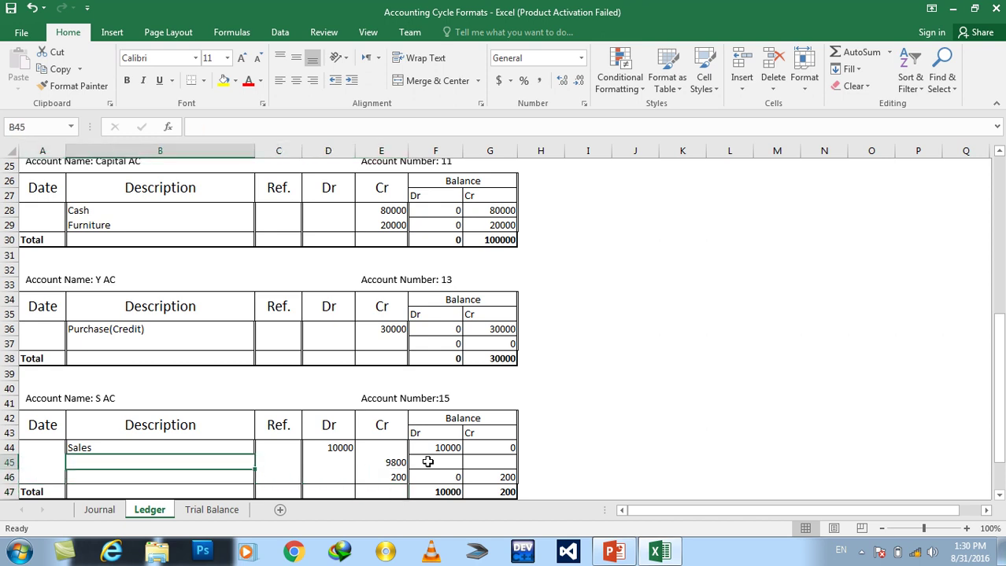
{"action": "type", "text": "Cash"}
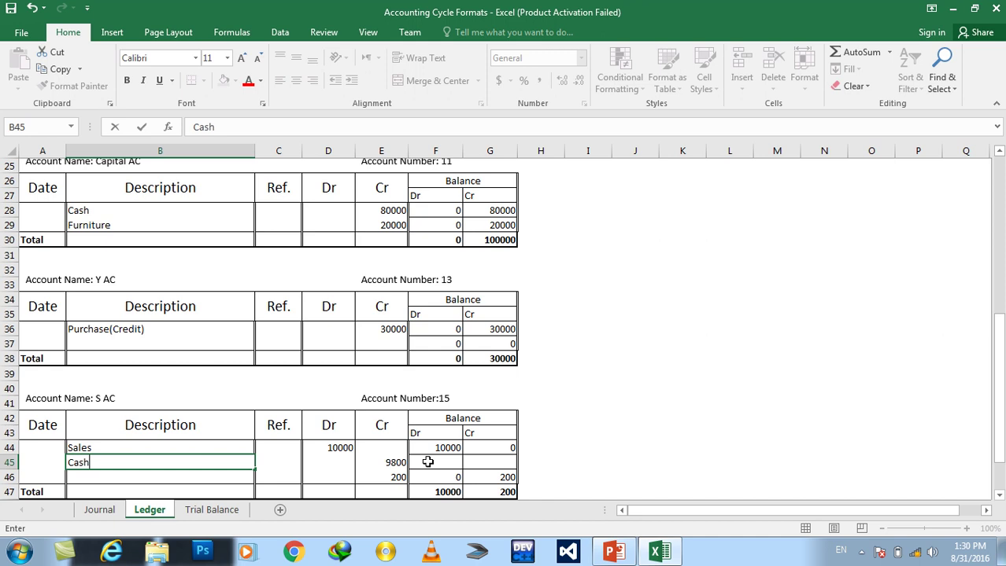
{"action": "key", "text": "Return"}
{"action": "type", "text": "Discount"}
{"action": "key", "text": "Return"}
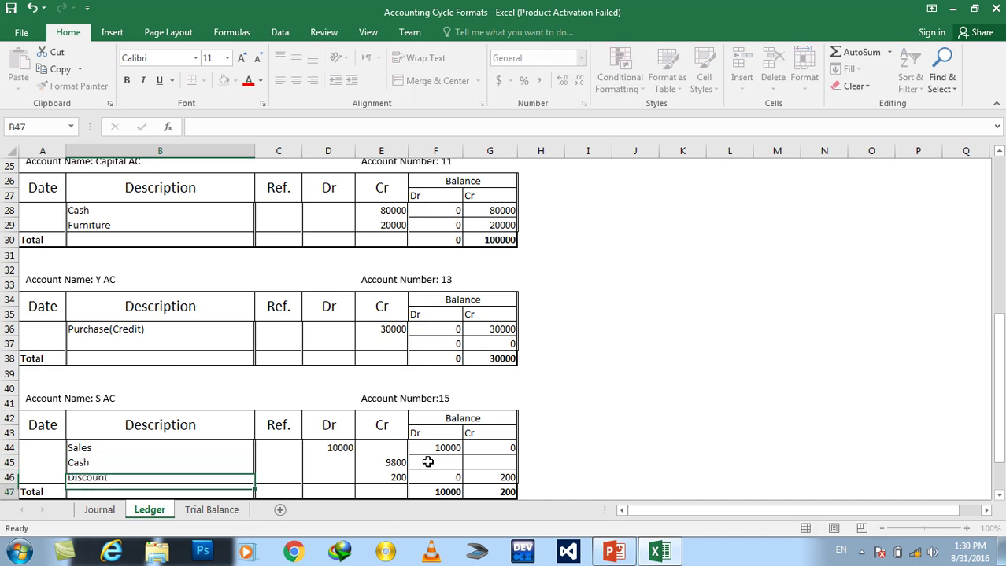
- Check slide 127's S Account ledger example in PowerPoint, then return to Excel
{"action": "left_click", "coordinate": [613, 552]}
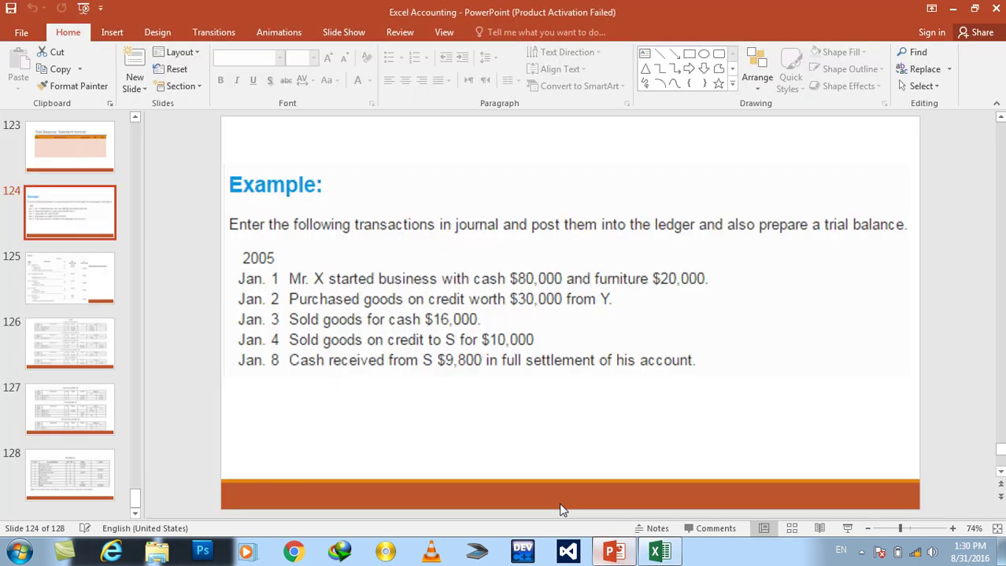
{"action": "left_click", "coordinate": [82, 434]}
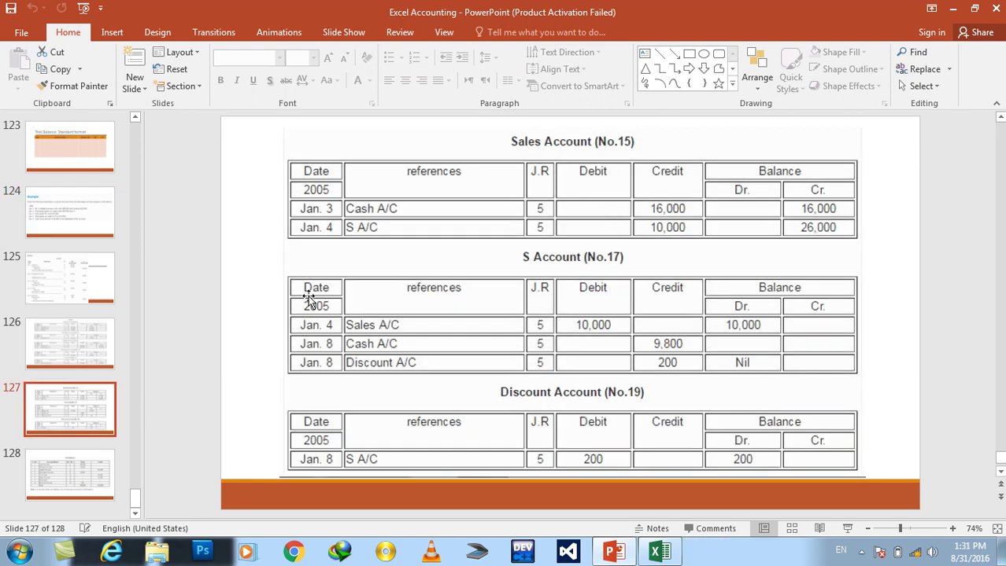
{"action": "left_click", "coordinate": [670, 555]}
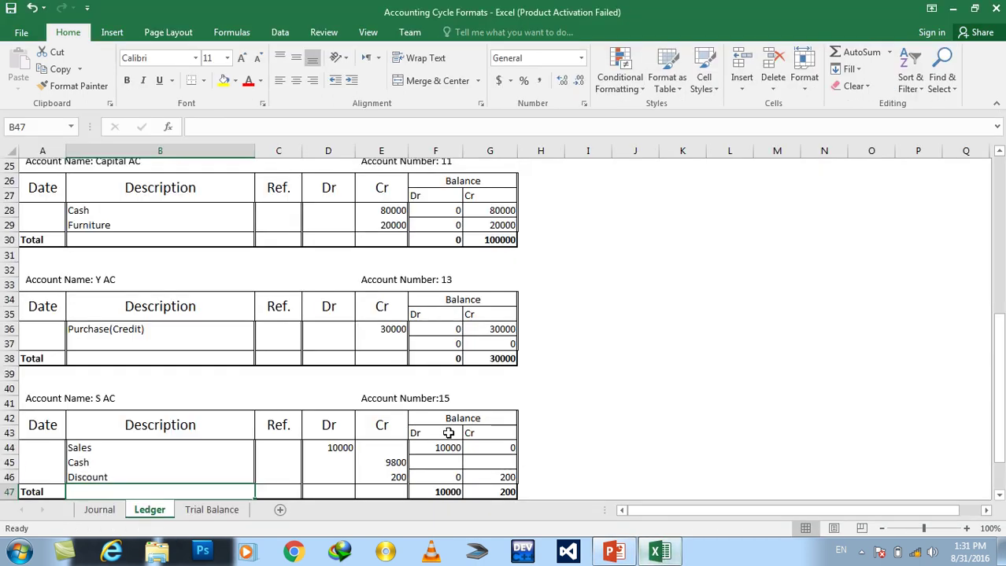
- Enter =E44 in G44 and fill it down to G46 for the S AC Cr balance
{"action": "left_click", "coordinate": [999, 495]}
{"action": "left_click", "coordinate": [999, 496]}
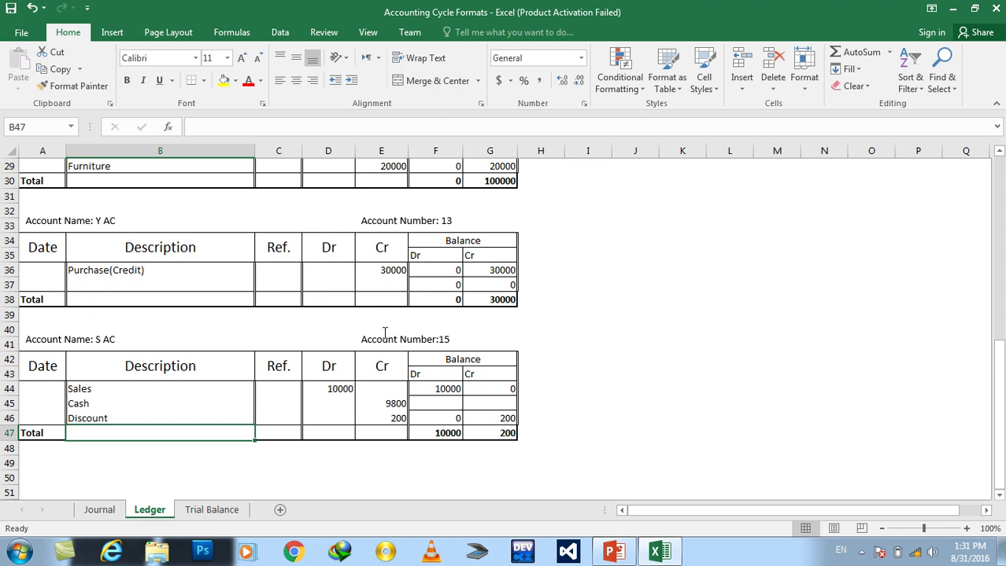
{"action": "left_click", "coordinate": [328, 389]}
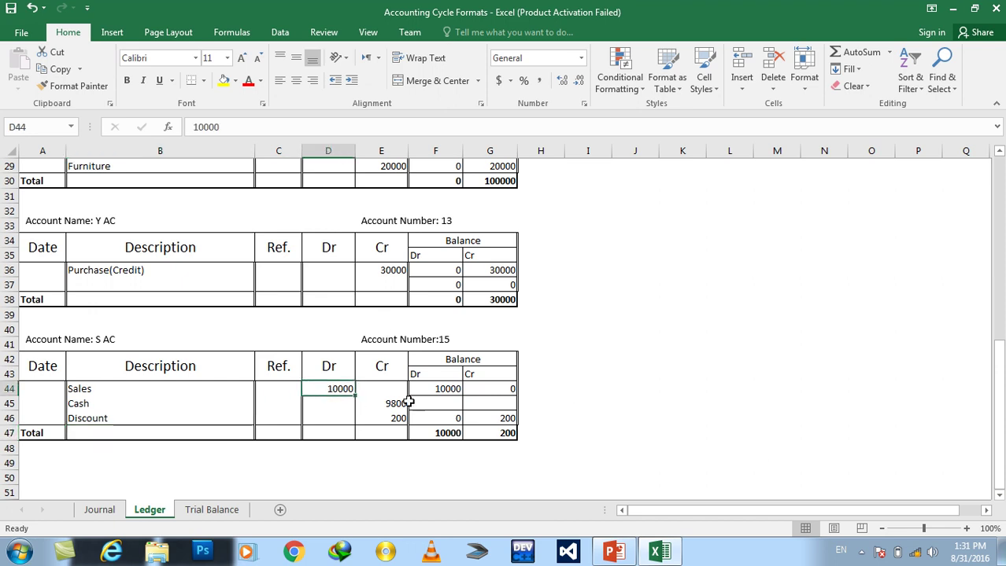
{"action": "left_click", "coordinate": [490, 389]}
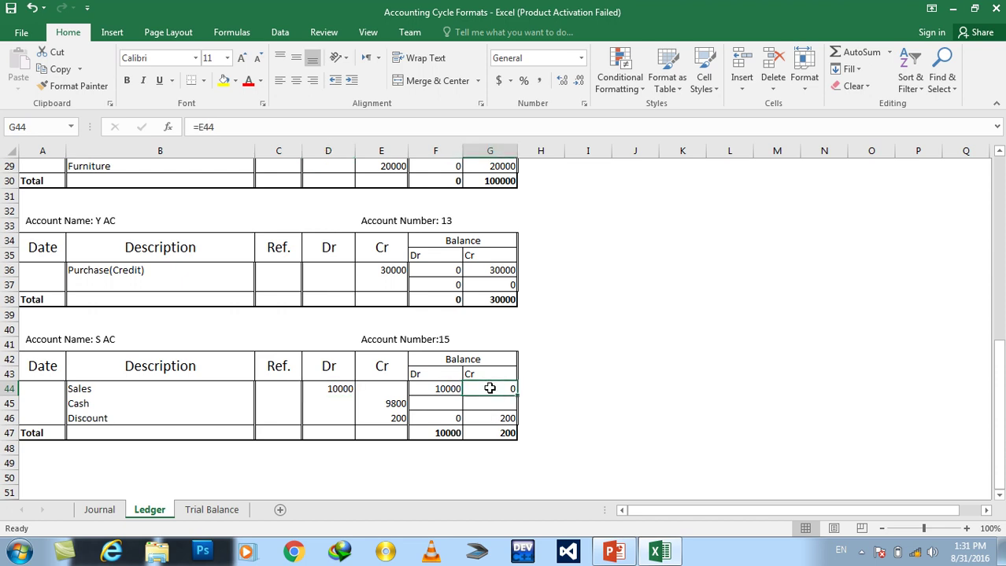
{"action": "type", "text": "="}
{"action": "left_click", "coordinate": [397, 388]}
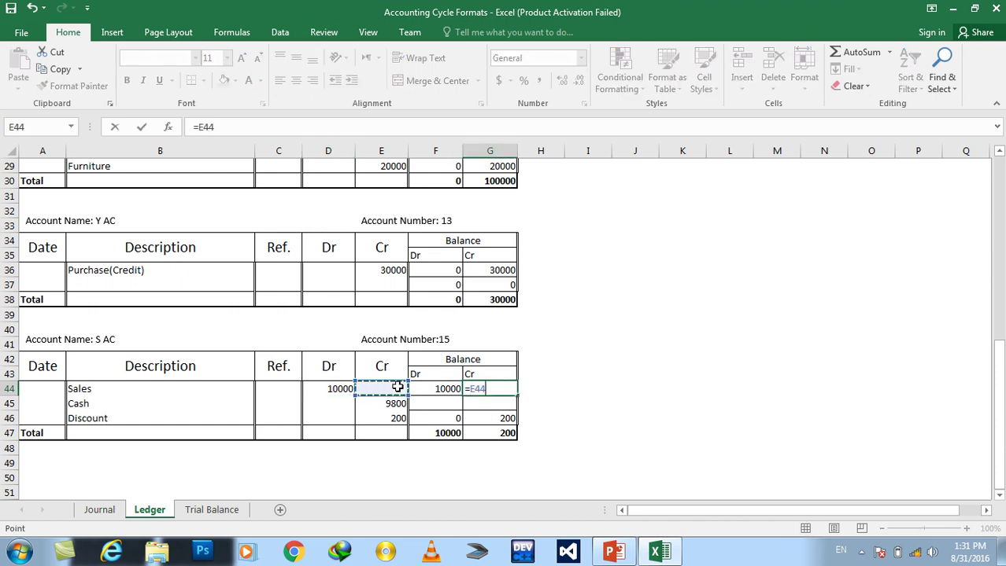
{"action": "key", "text": "Return"}
{"action": "left_click_drag", "start_coordinate": [495, 388], "coordinate": [494, 417]}
{"action": "key", "text": "ctrl+d"}
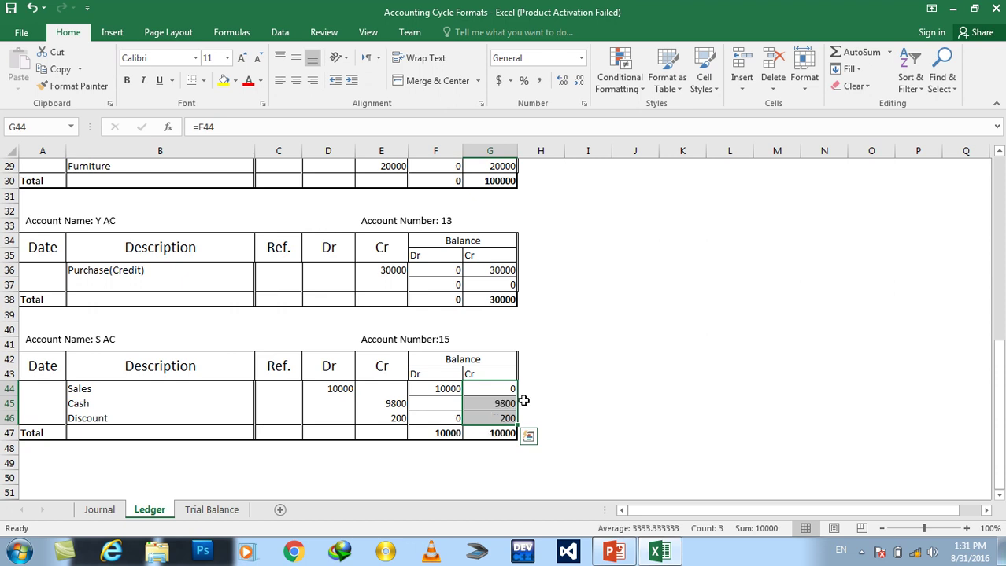
{"action": "left_click", "coordinate": [589, 371]}
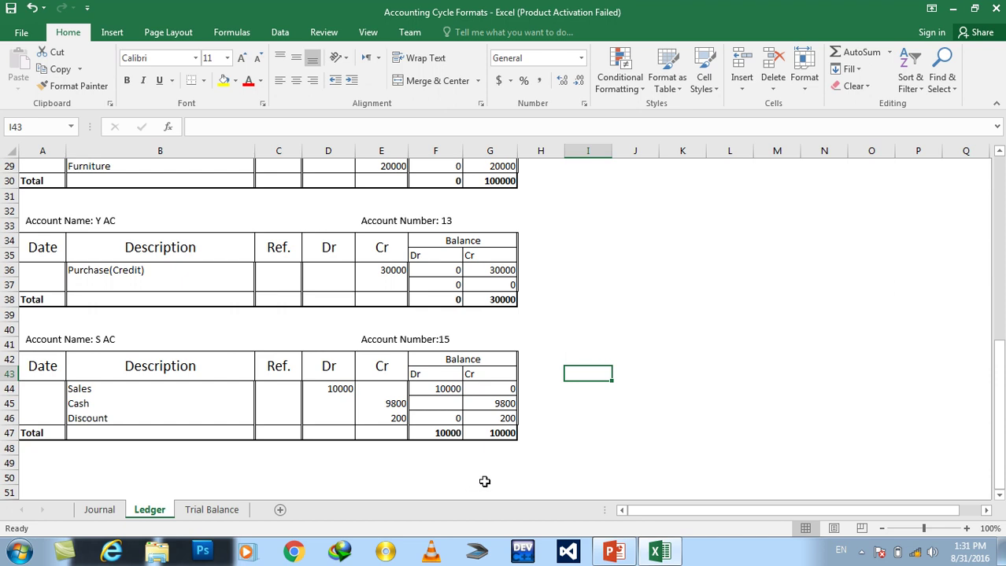
- Select the S AC table, then check the Discount line on the Journal sheet
{"action": "mouse_move", "coordinate": [496, 432]}
{"action": "left_mouse_down"}
{"action": "mouse_move", "coordinate": [219, 363]}
{"action": "mouse_move", "coordinate": [58, 353]}
{"action": "left_mouse_up"}
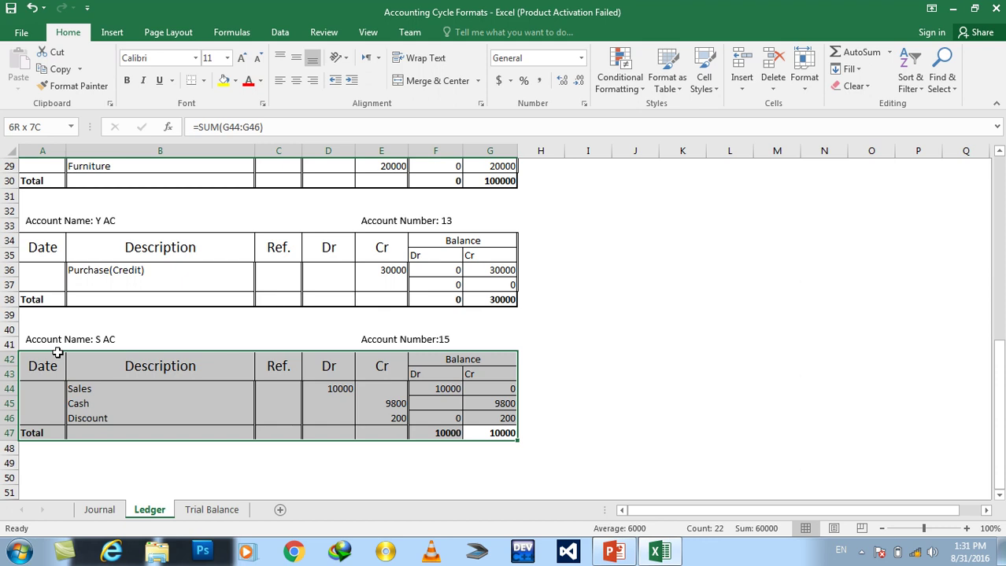
{"action": "left_click_drag", "start_coordinate": [58, 353], "coordinate": [59, 354]}
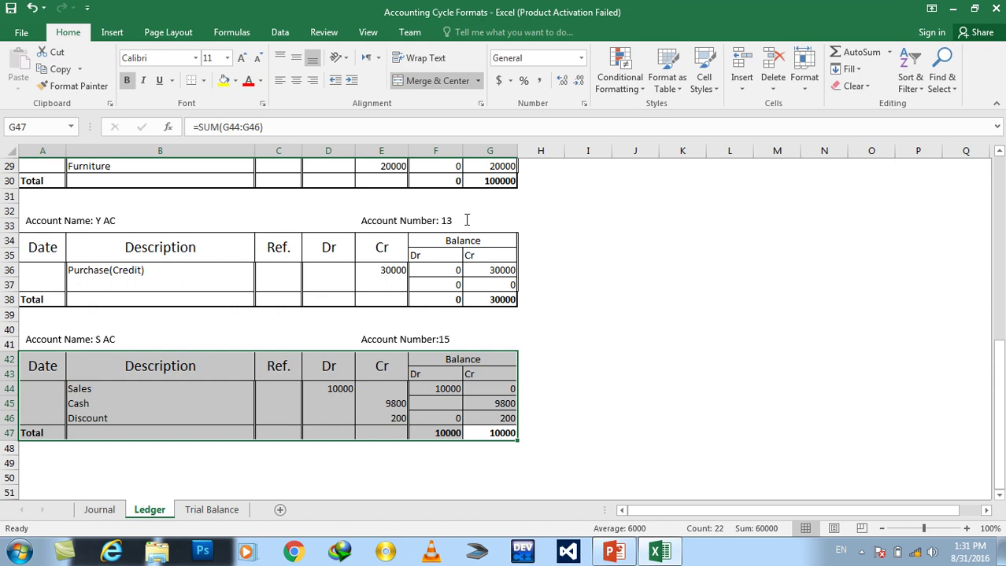
{"action": "left_click", "coordinate": [581, 236]}
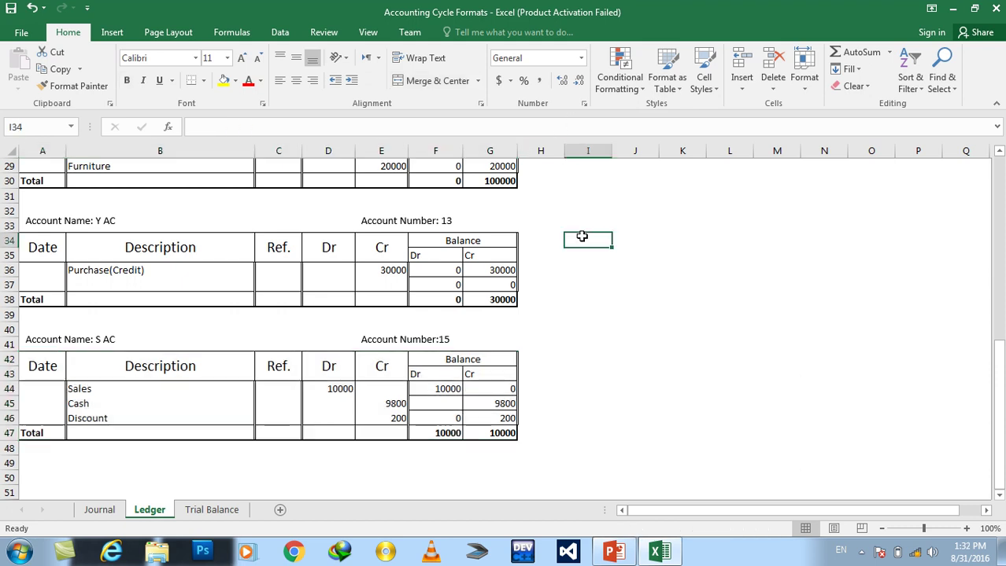
{"action": "left_click", "coordinate": [99, 509]}
{"action": "left_click", "coordinate": [112, 439]}
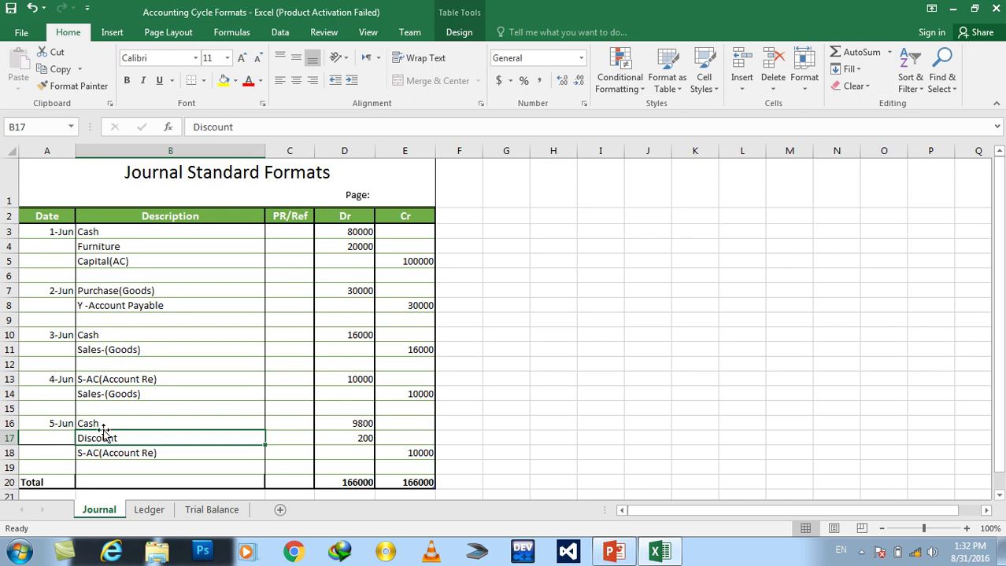
- Check the 200 Discount and S AC journal entries against the slide, then select Ledger block A40:G47
{"action": "left_click", "coordinate": [358, 438]}
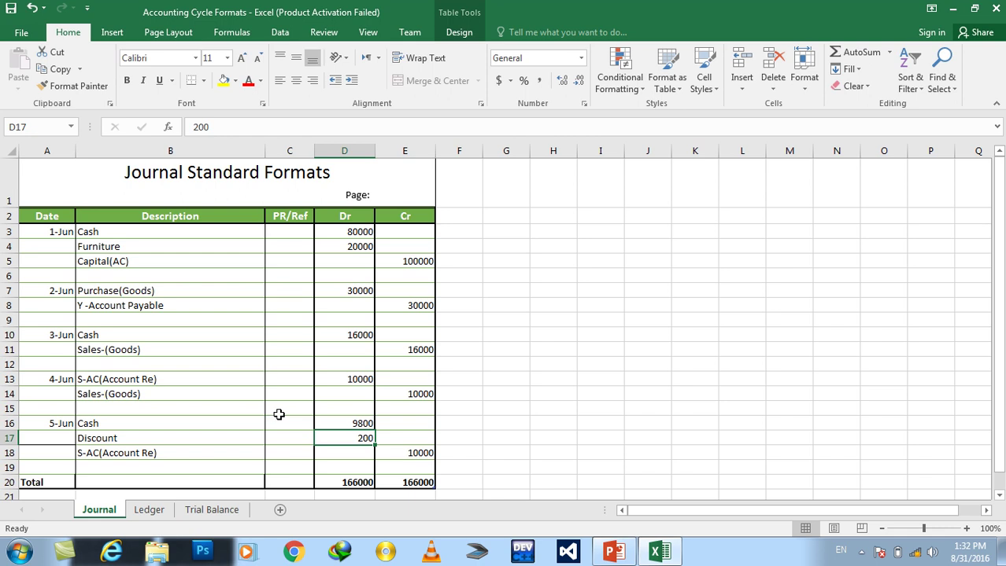
{"action": "left_click", "coordinate": [614, 552]}
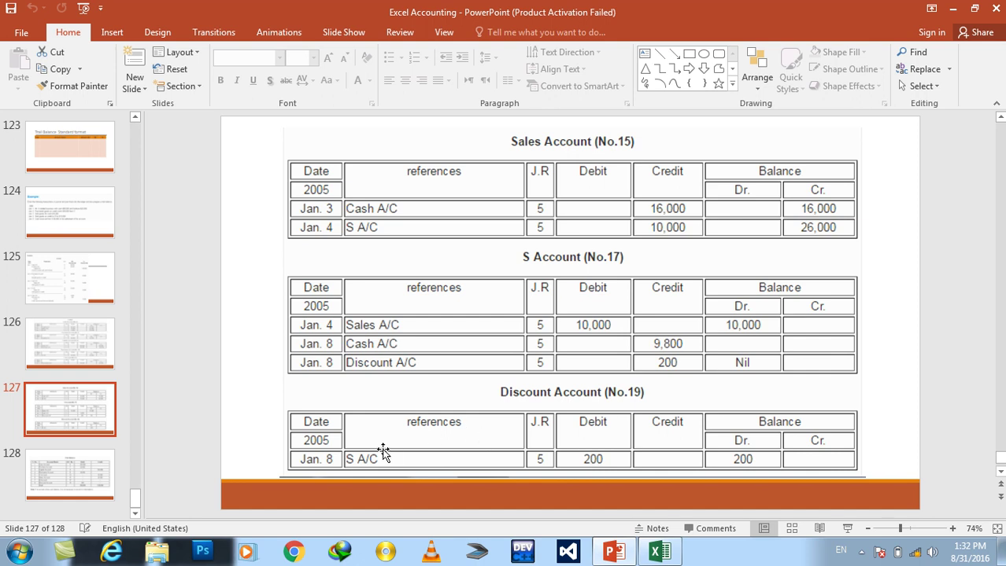
{"action": "left_click", "coordinate": [657, 554]}
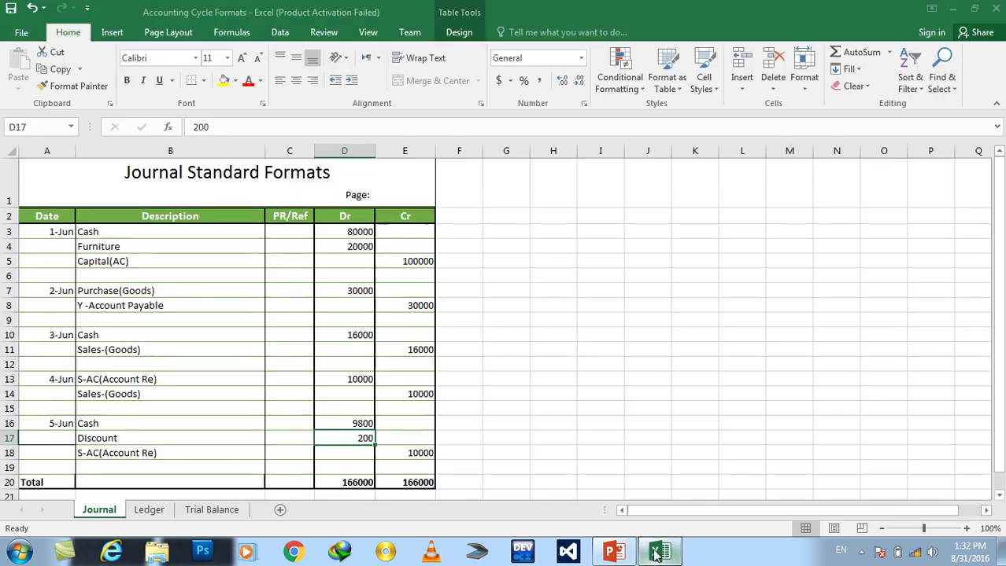
{"action": "left_click", "coordinate": [105, 439]}
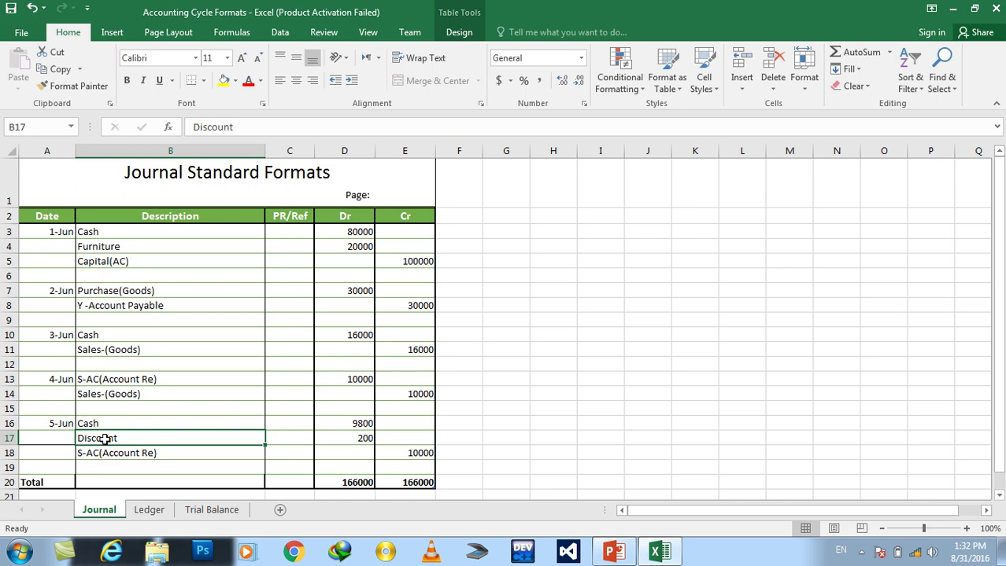
{"action": "left_click", "coordinate": [105, 453]}
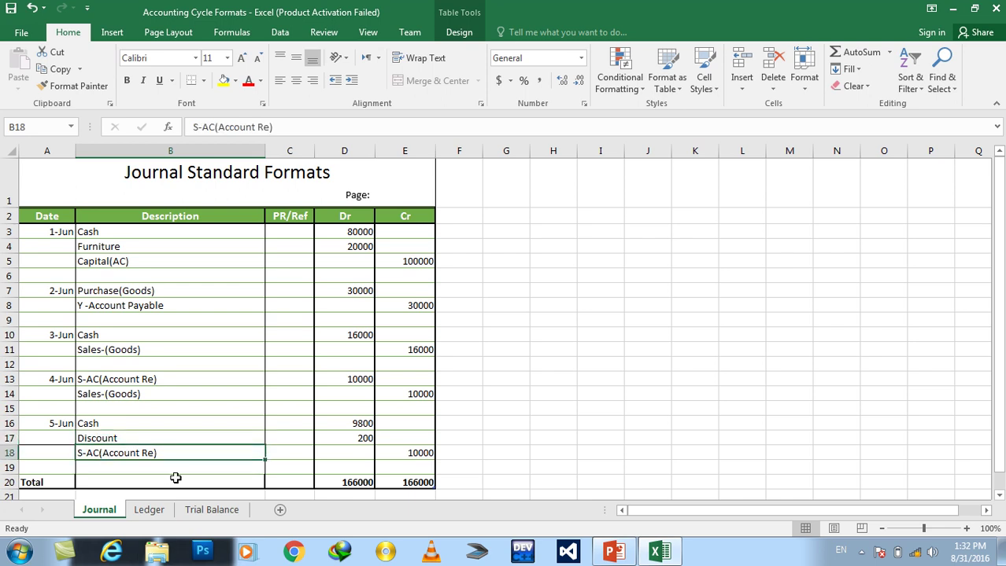
{"action": "left_click", "coordinate": [150, 510]}
{"action": "mouse_move", "coordinate": [481, 432]}
{"action": "left_mouse_down"}
{"action": "mouse_move", "coordinate": [323, 367]}
{"action": "mouse_move", "coordinate": [47, 330]}
{"action": "left_mouse_up"}
- Copy the S AC ledger block and paste it at row 49
{"action": "key", "text": "ctrl+c"}
{"action": "left_click", "coordinate": [38, 461]}
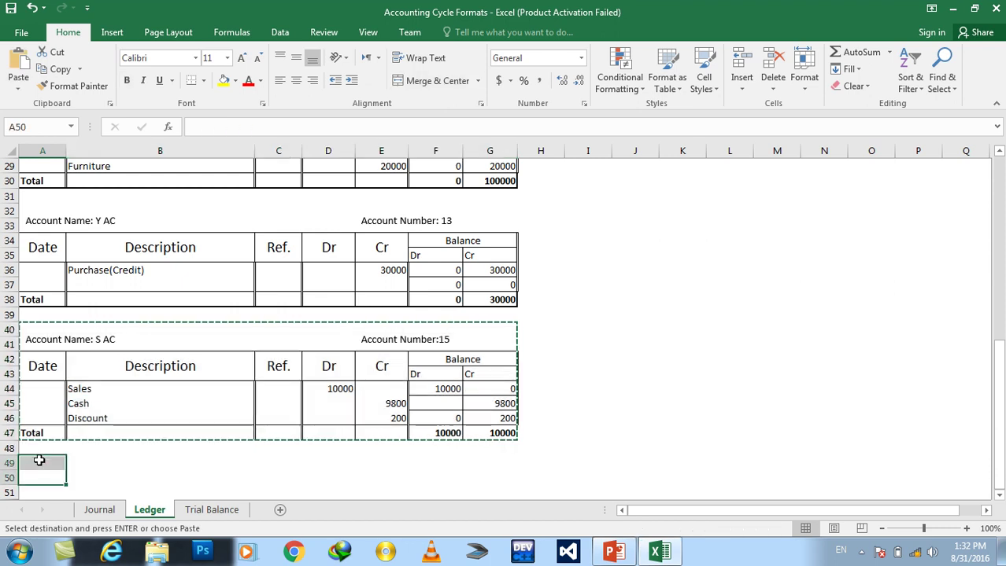
{"action": "key", "text": "ctrl+v"}
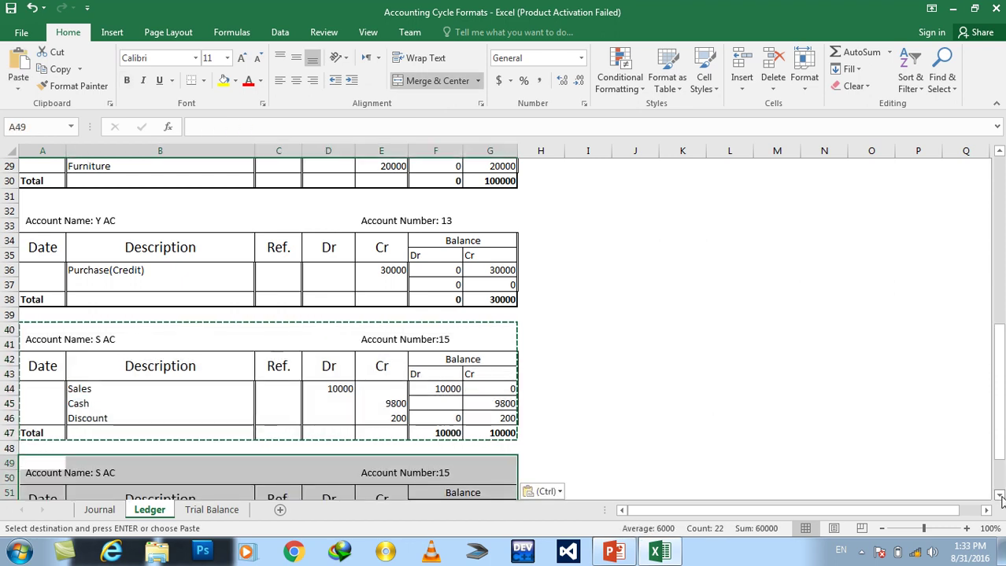
{"action": "scroll", "coordinate": [1001, 498], "scroll_direction": "down", "scroll_amount": 1}
{"action": "left_click", "coordinate": [999, 497]}
{"action": "key", "text": "Escape"}
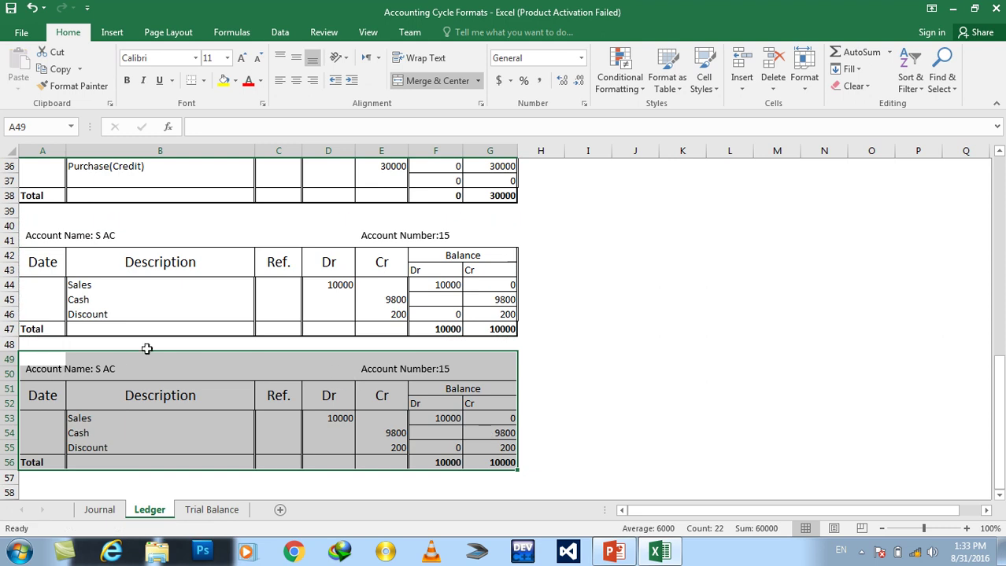
- Rename the copied block's account name to 'Discount'
{"action": "left_click", "coordinate": [108, 369]}
{"action": "left_click_drag", "start_coordinate": [96, 369], "coordinate": [137, 362]}
{"action": "type", "text": "Dis"}
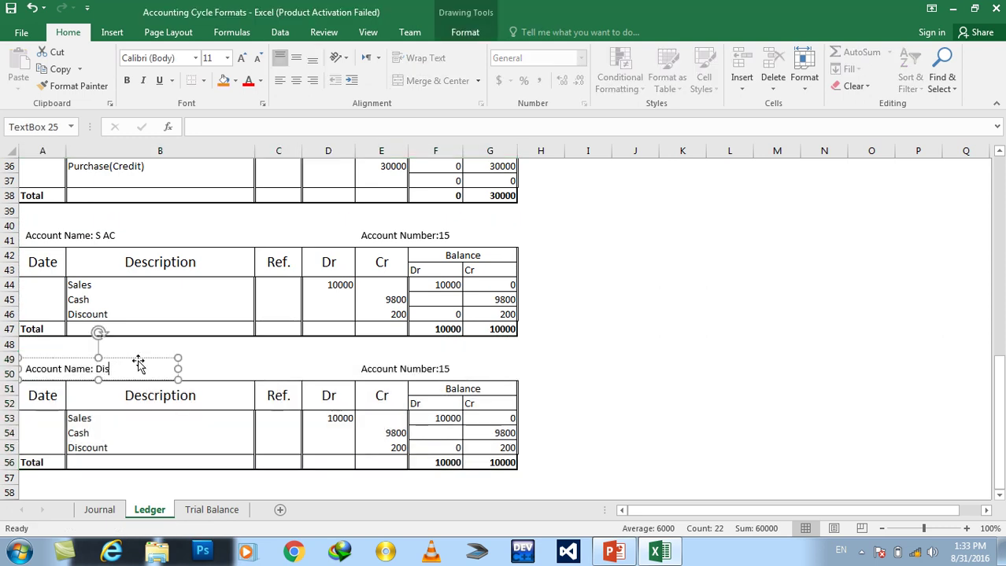
{"action": "type", "text": "count"}
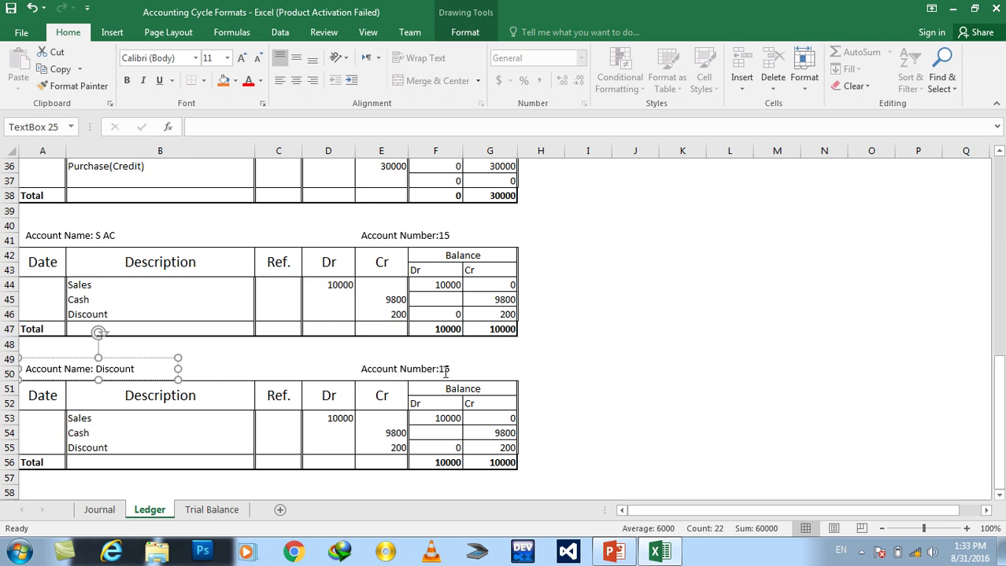
- Change the copied block's account number to 17
{"action": "left_click", "coordinate": [447, 367]}
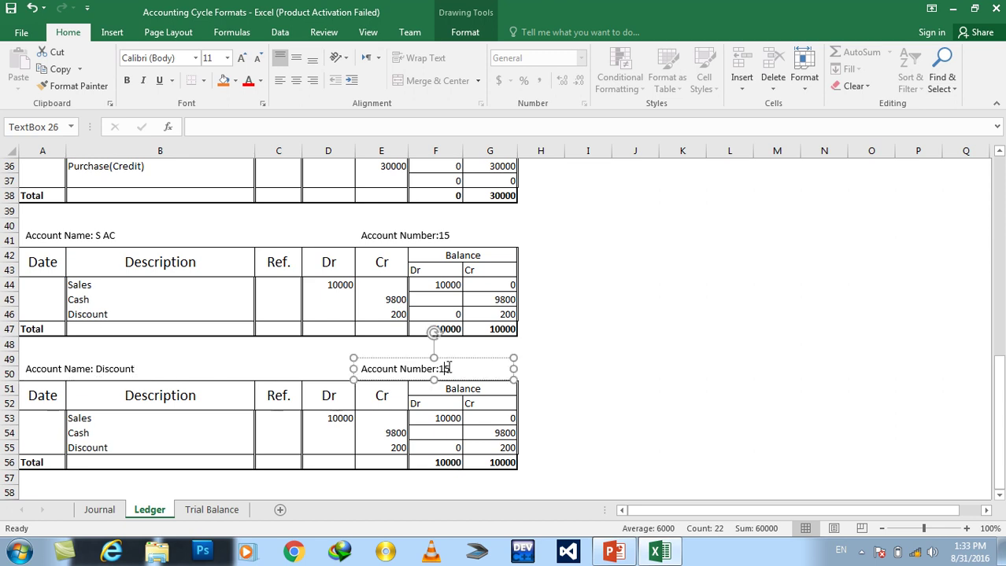
{"action": "double_click", "coordinate": [447, 369]}
{"action": "left_click", "coordinate": [447, 369]}
{"action": "double_click", "coordinate": [447, 370]}
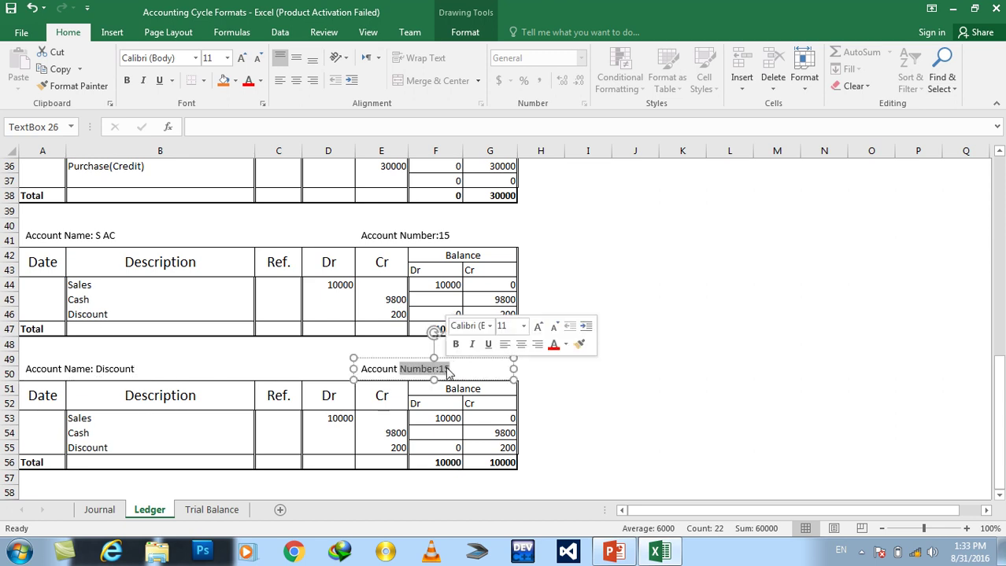
{"action": "left_click", "coordinate": [446, 369]}
{"action": "double_click", "coordinate": [445, 370]}
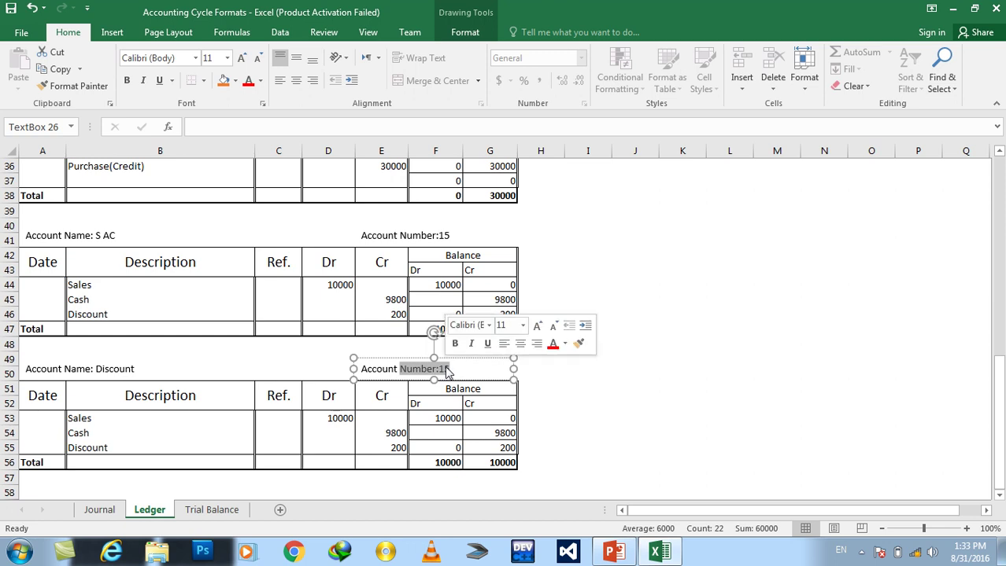
{"action": "left_click", "coordinate": [446, 368]}
{"action": "left_click", "coordinate": [696, 360]}
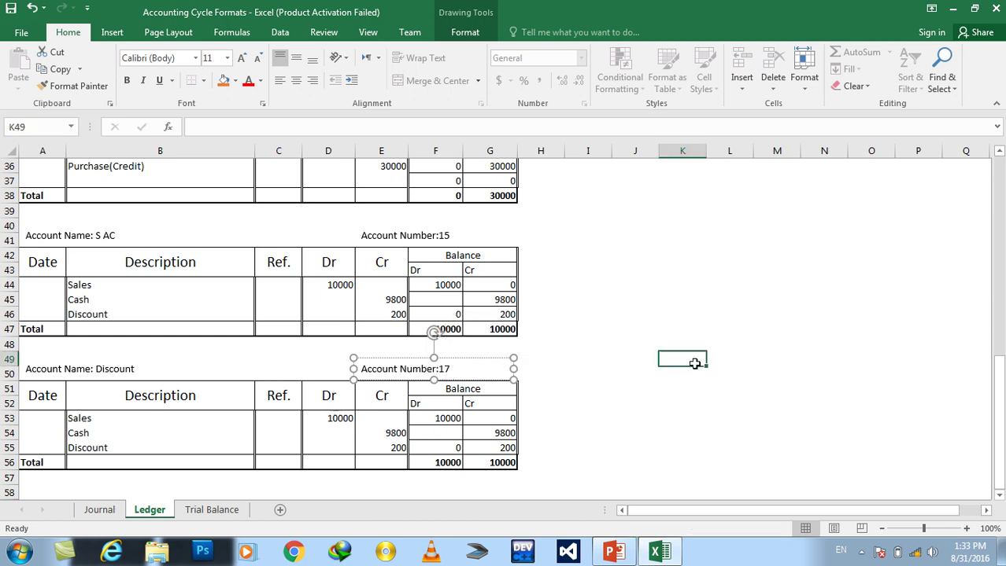
{"action": "mouse_move", "coordinate": [1000, 405]}
{"action": "left_mouse_down"}
{"action": "mouse_move", "coordinate": [999, 386]}
{"action": "mouse_move", "coordinate": [999, 395]}
{"action": "left_mouse_up"}
- Clear the copied descriptions, the 10000 debit and the 9800 and 200 credits
{"action": "left_click_drag", "start_coordinate": [89, 438], "coordinate": [89, 462]}
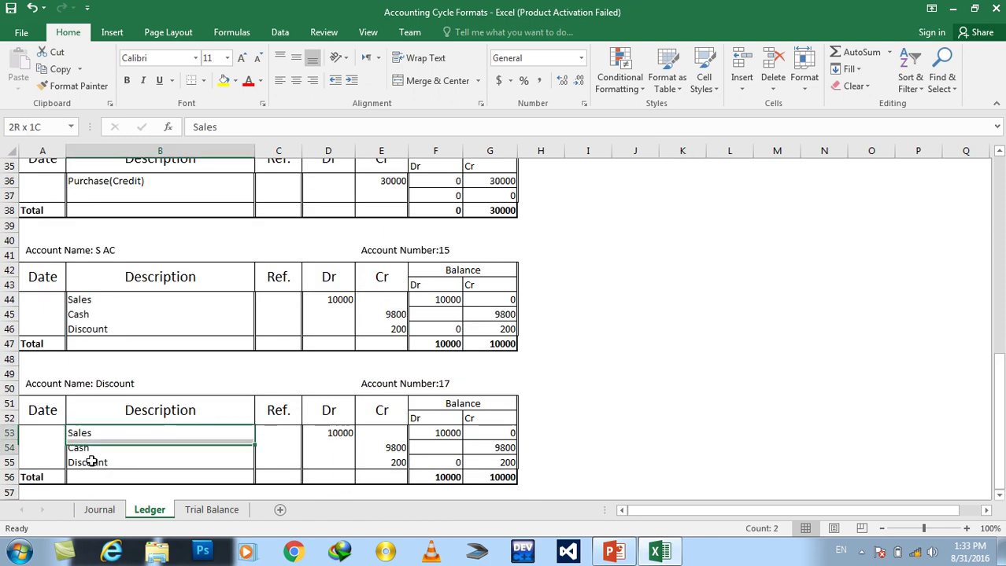
{"action": "key", "text": "Delete"}
{"action": "left_click", "coordinate": [329, 425]}
{"action": "left_click", "coordinate": [331, 433]}
{"action": "key", "text": "Delete"}
{"action": "key", "text": "Right"}
{"action": "key", "text": "Down"}
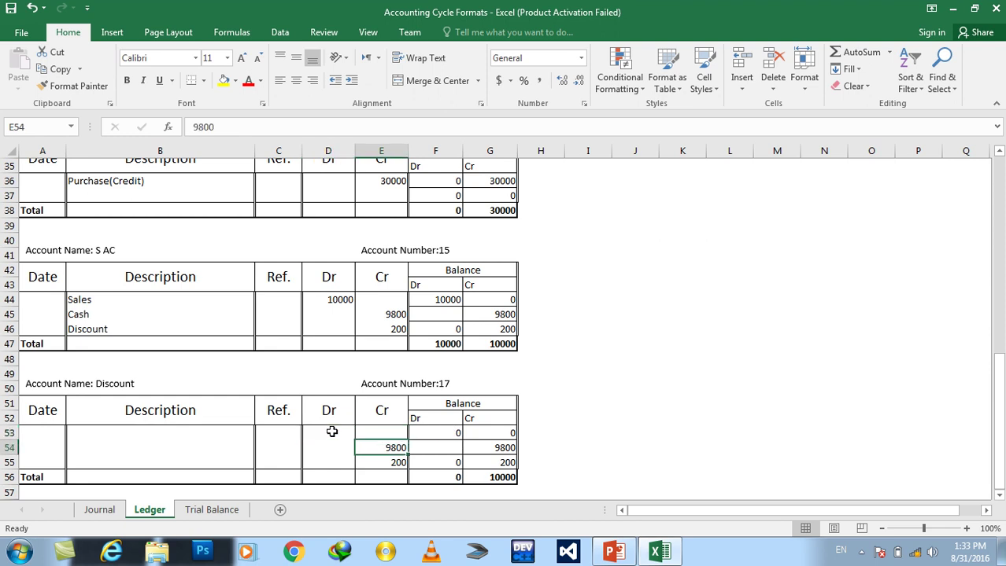
{"action": "key", "text": "shift+Down"}
{"action": "key", "text": "Delete"}
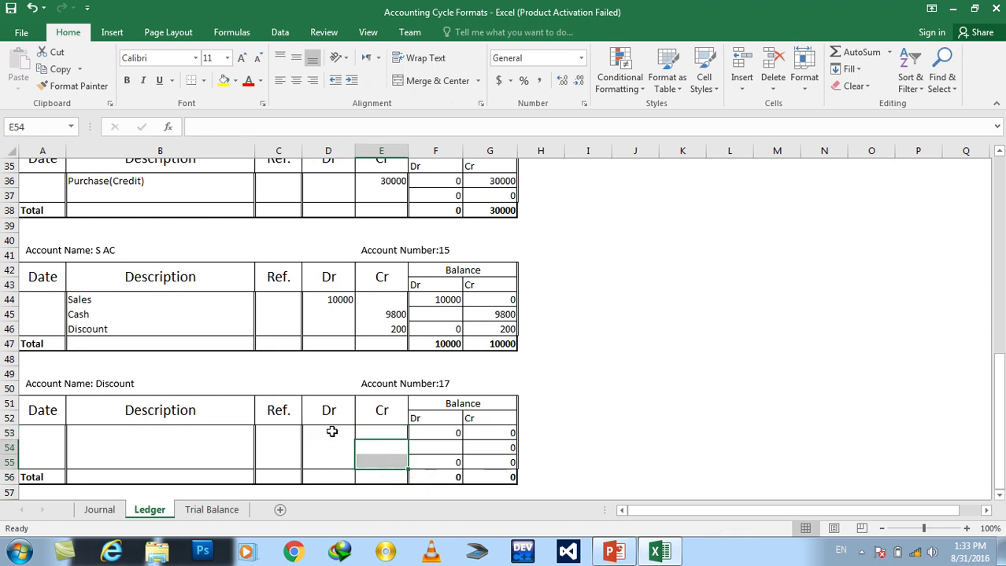
- Enter a 200 debit with description 'S AC' in the Discount account's first row
{"action": "left_click", "coordinate": [331, 432]}
{"action": "type", "text": "200"}
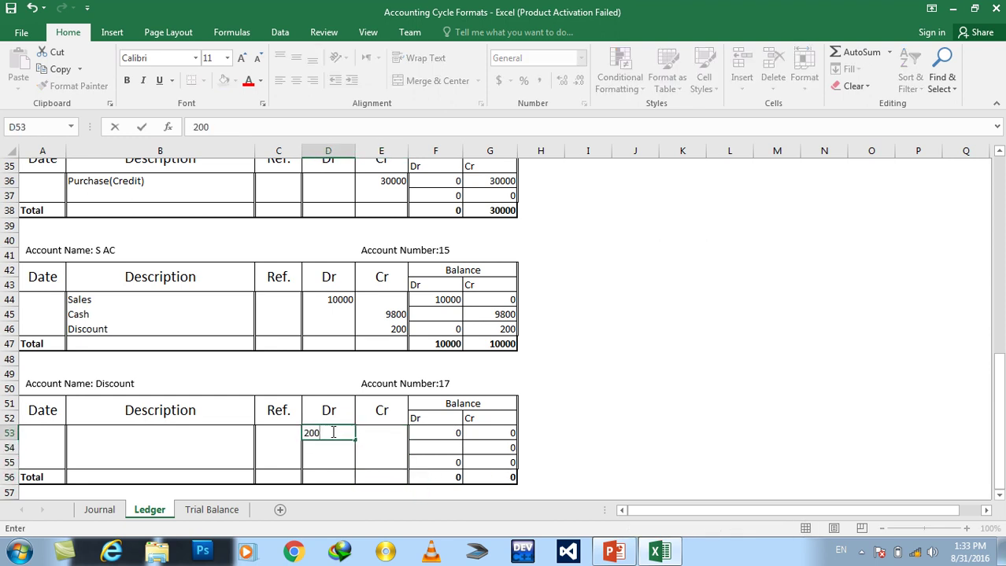
{"action": "key", "text": "Left"}
{"action": "key", "text": "Left"}
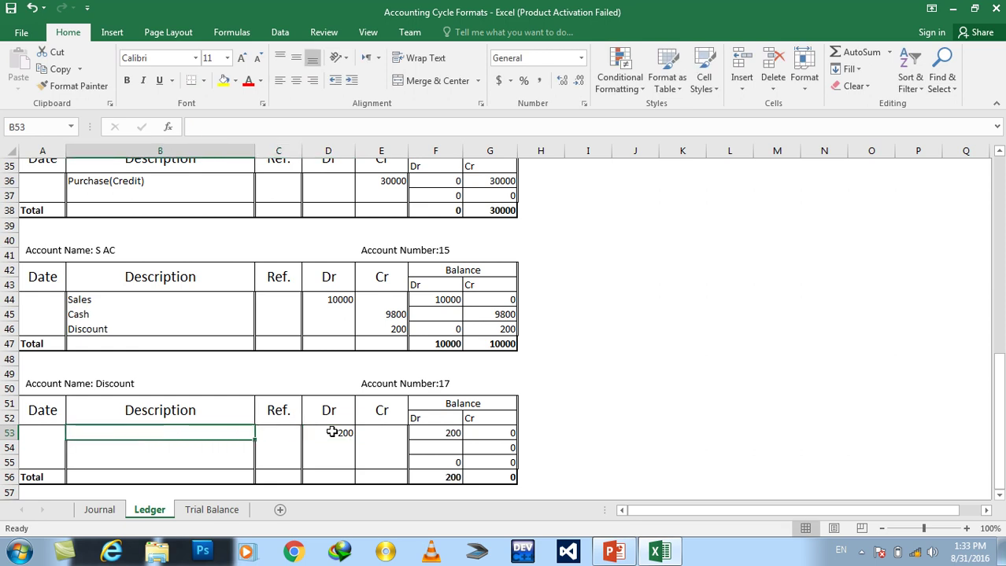
{"action": "type", "text": "S"}
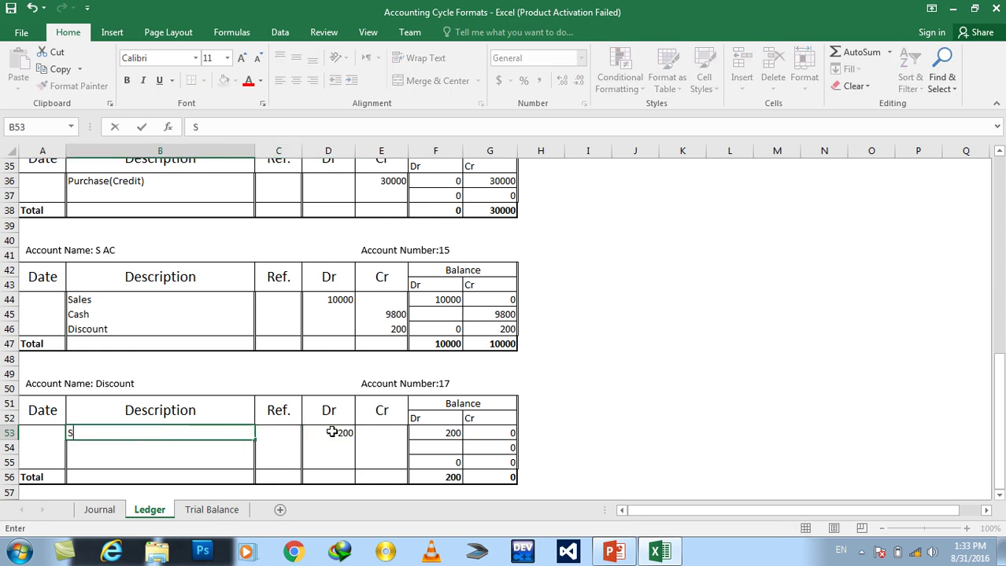
{"action": "type", "text": " AC"}
{"action": "key", "text": "Return"}
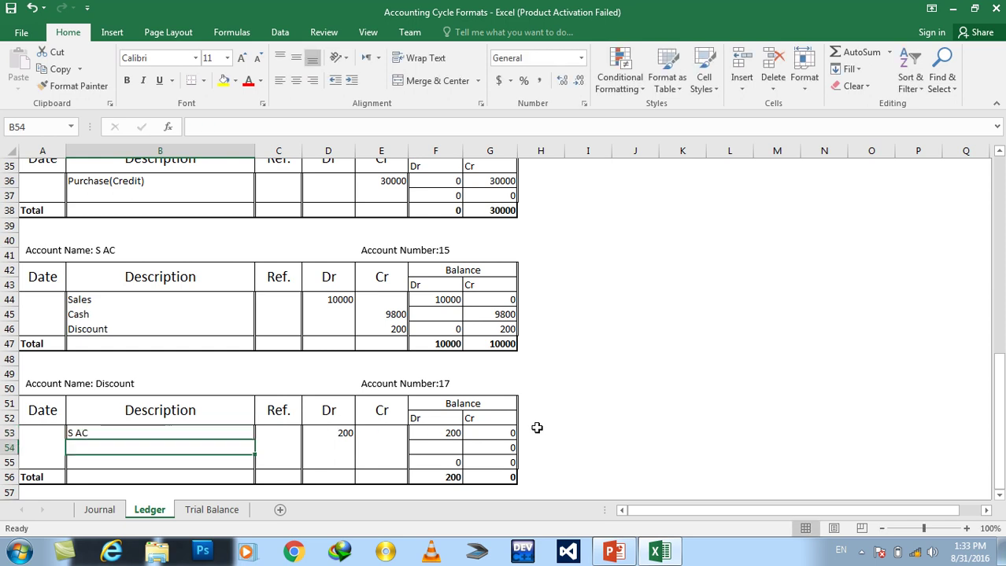
{"action": "left_click_drag", "start_coordinate": [1001, 472], "coordinate": [999, 452]}
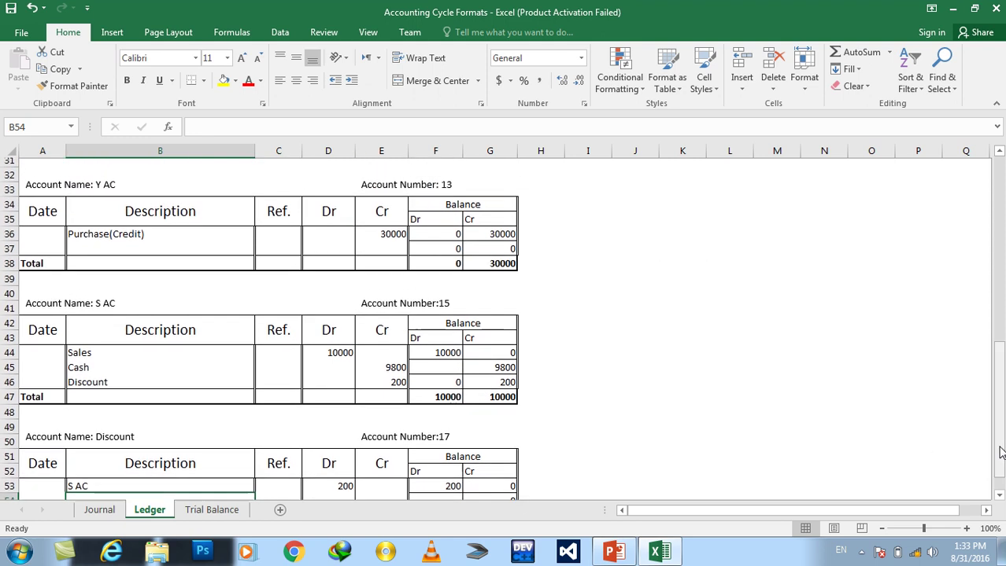
- Rewrite G47 as a sum of F44:F46 minus G44:G46, which returns #VALUE!
{"action": "left_click", "coordinate": [501, 389]}
{"action": "double_click", "coordinate": [502, 388]}
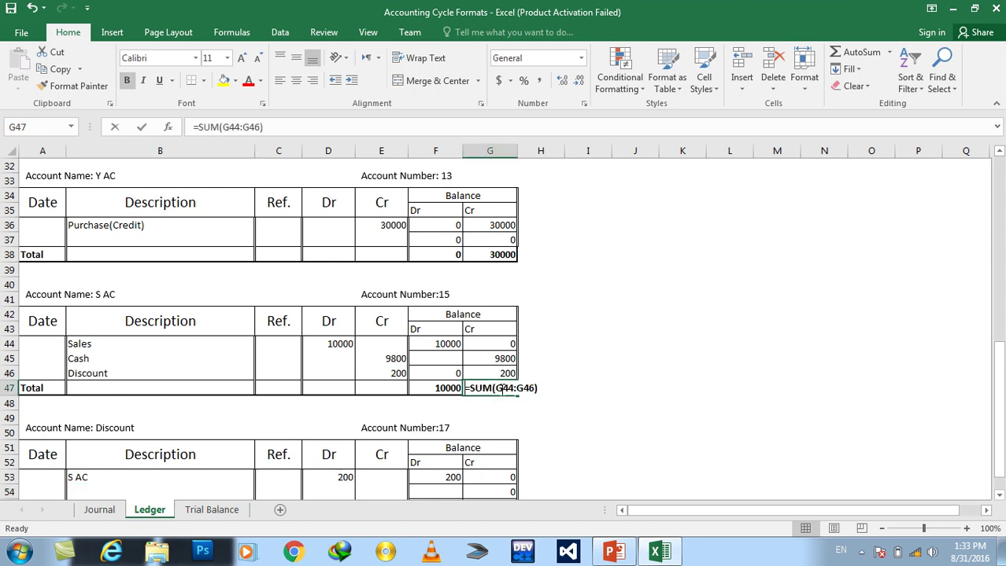
{"action": "key", "text": "Escape"}
{"action": "type", "text": "="}
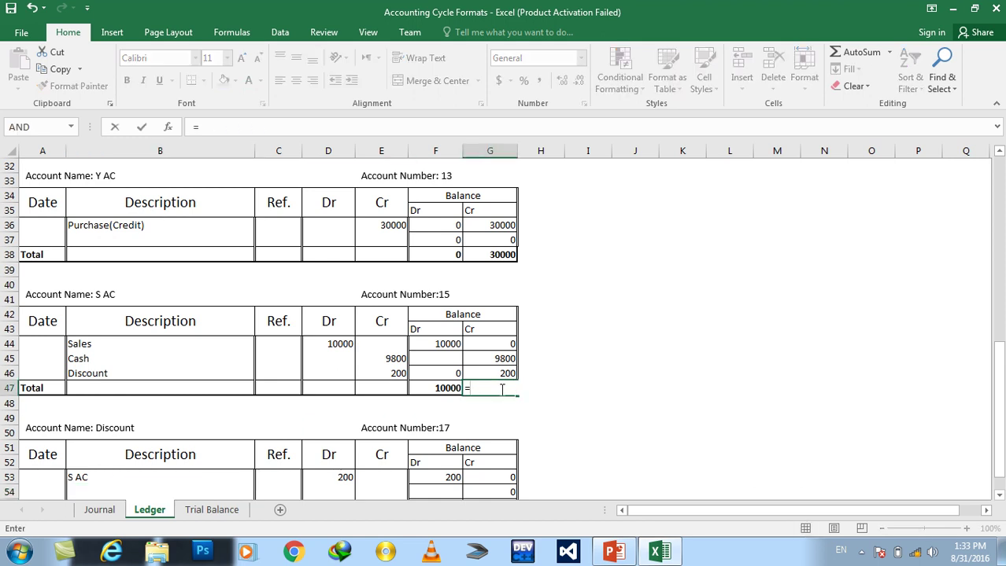
{"action": "key", "text": "Escape"}
{"action": "type", "text": "="}
{"action": "type", "text": "sum("}
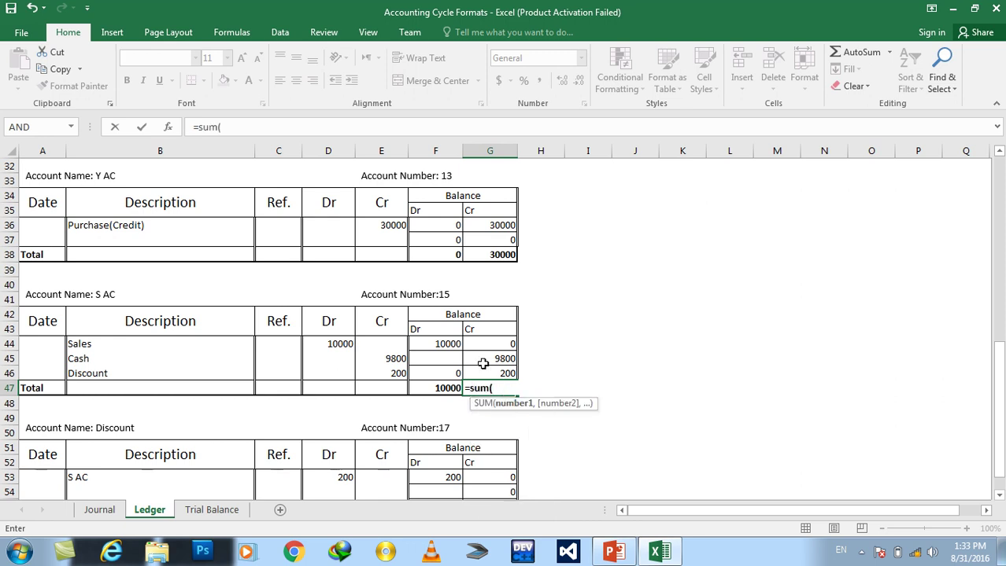
{"action": "left_click_drag", "start_coordinate": [440, 343], "coordinate": [440, 367]}
{"action": "type", "text": "-"}
{"action": "left_click_drag", "start_coordinate": [476, 344], "coordinate": [476, 371]}
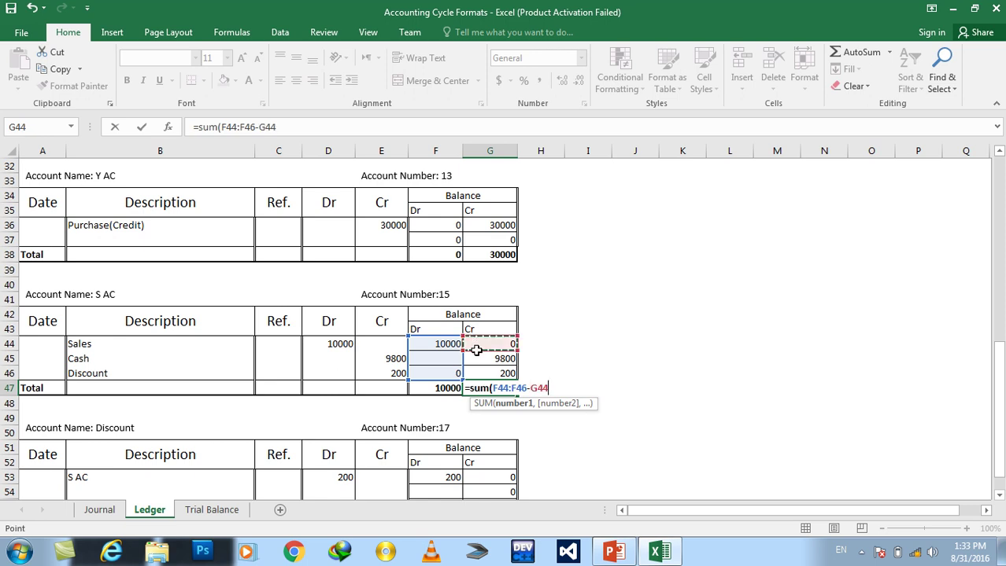
{"action": "key", "text": "Return"}
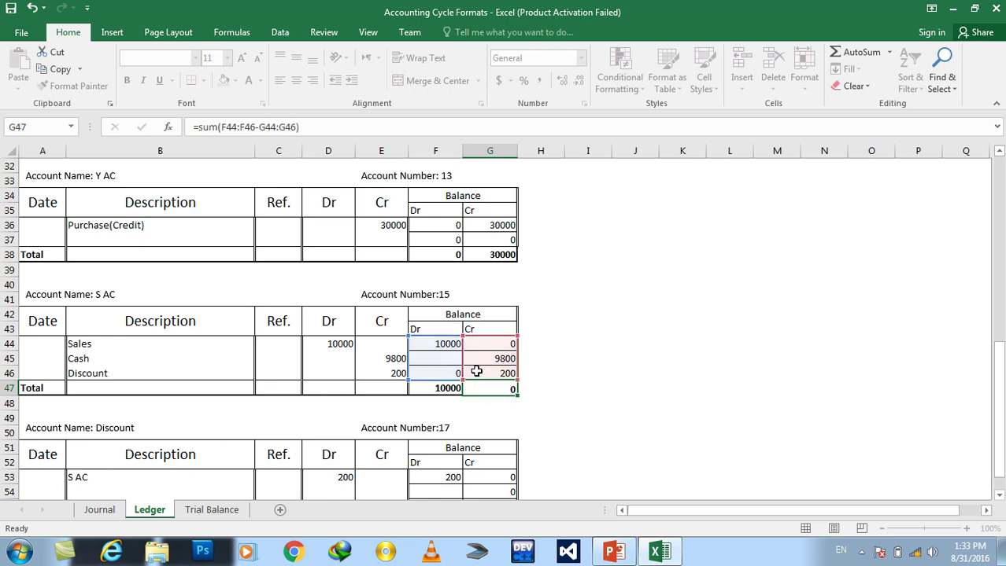
- Clear F47 and re-enter G47 as =SUM(F44:F46)-SUM(G44:G46), bold, showing 0
{"action": "left_click", "coordinate": [489, 389]}
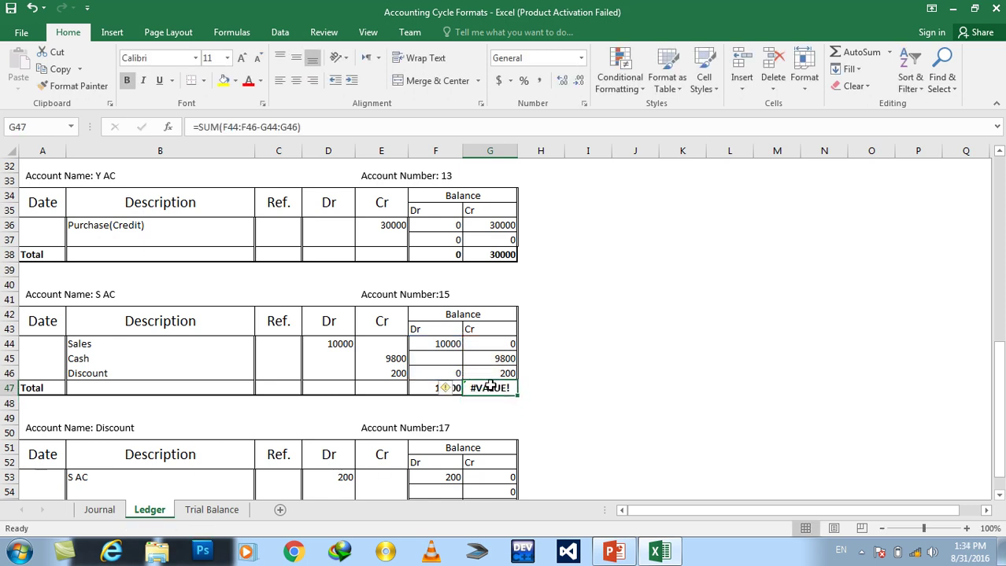
{"action": "key", "text": "Up"}
{"action": "key", "text": "Up"}
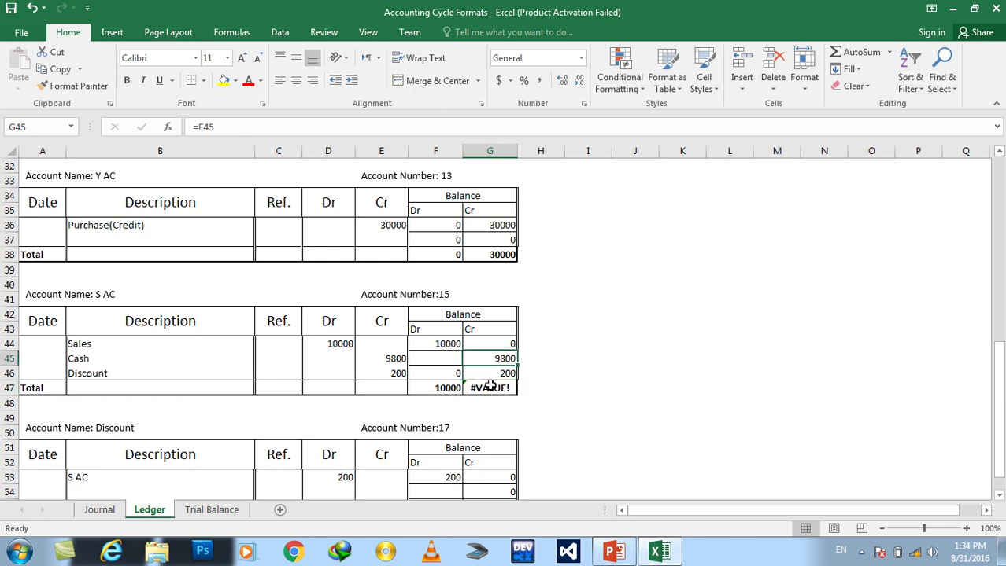
{"action": "key", "text": "Left"}
{"action": "key", "text": "Down"}
{"action": "key", "text": "Down"}
{"action": "key", "text": "Delete"}
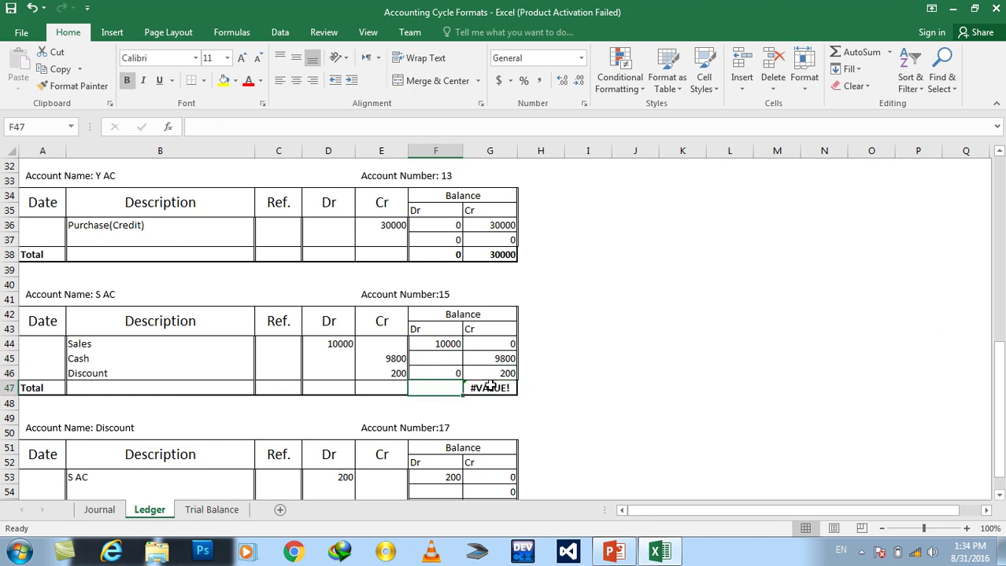
{"action": "left_click", "coordinate": [490, 387]}
{"action": "key", "text": "Delete"}
{"action": "type", "text": "=sum"}
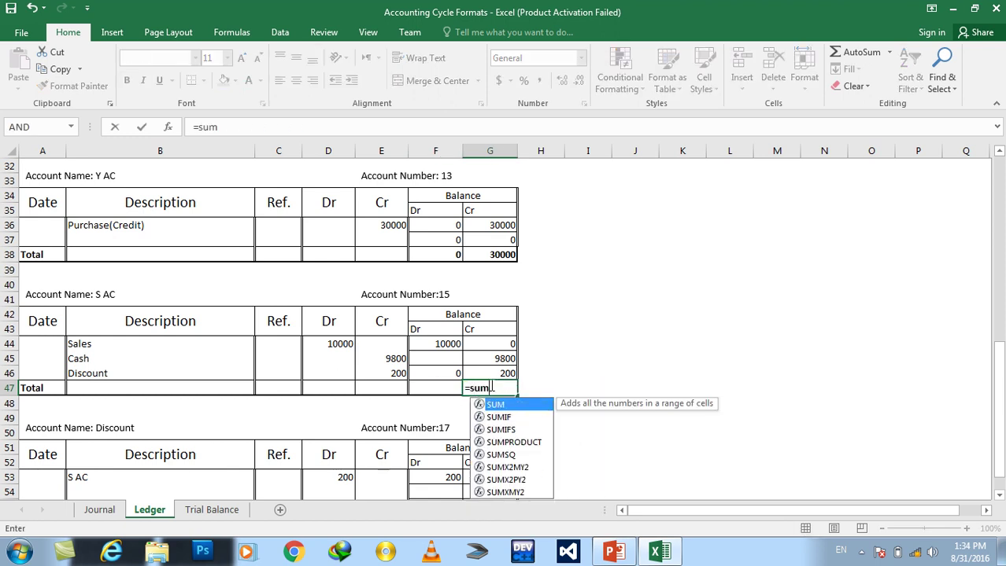
{"action": "type", "text": "("}
{"action": "left_click_drag", "start_coordinate": [449, 346], "coordinate": [449, 370]}
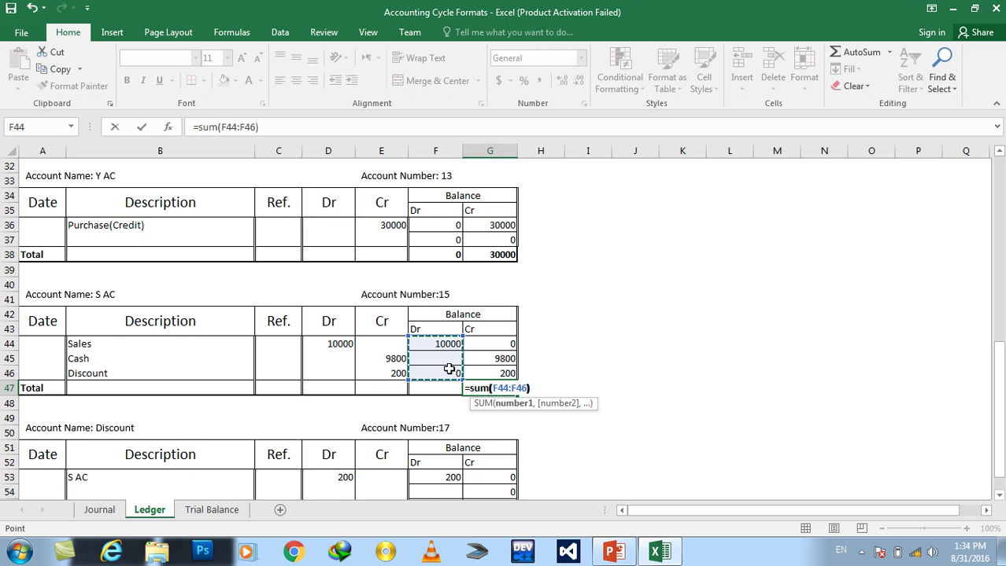
{"action": "type", "text": "-sum("}
{"action": "left_click_drag", "start_coordinate": [476, 347], "coordinate": [477, 372]}
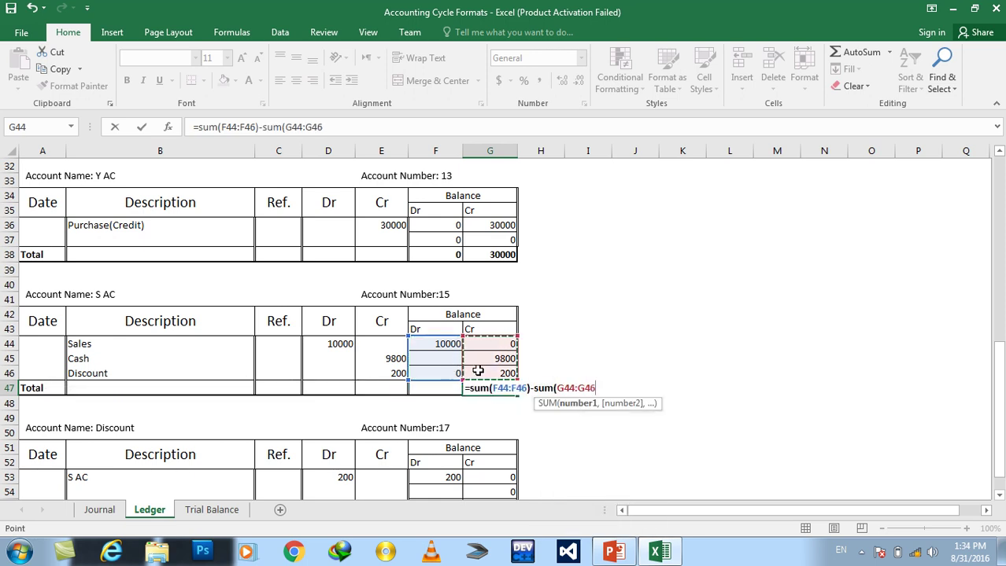
{"action": "type", "text": ")"}
{"action": "key", "text": "Return"}
{"action": "key", "text": "ctrl+b"}
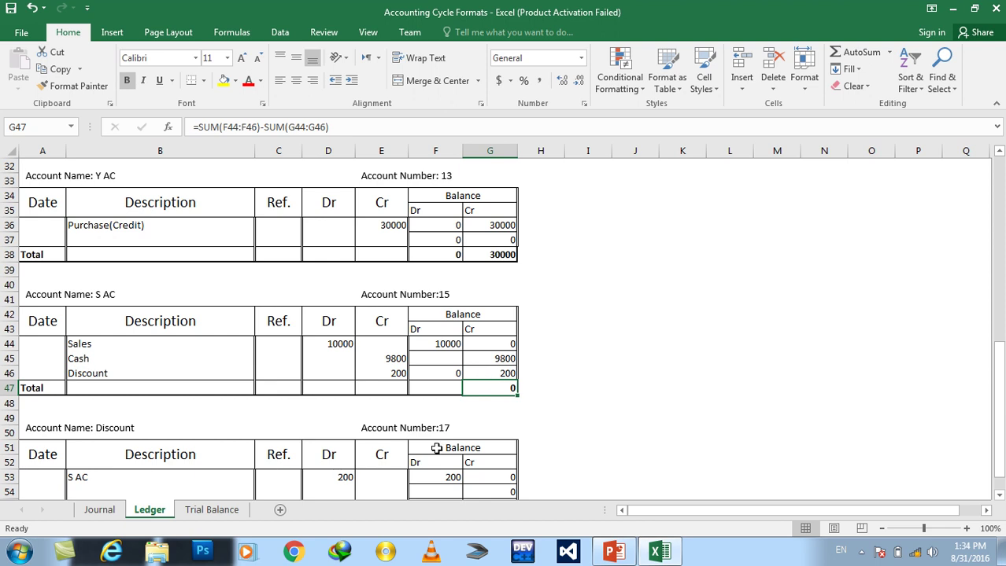
- Look up the Cash balance on the Ledger sheet for the trial balance
{"action": "left_click", "coordinate": [209, 511]}
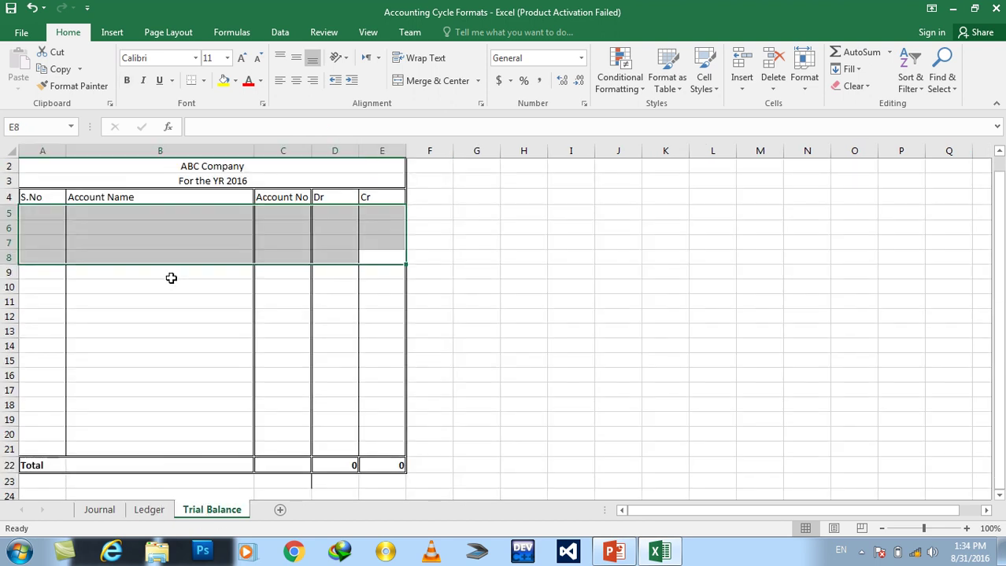
{"action": "left_click", "coordinate": [140, 210]}
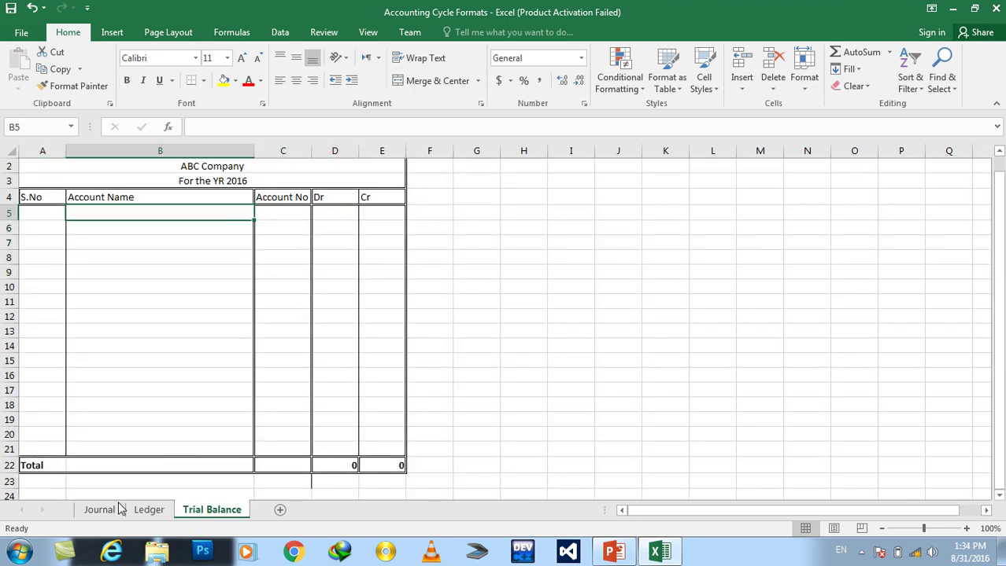
{"action": "left_click", "coordinate": [148, 509]}
{"action": "left_click_drag", "start_coordinate": [997, 386], "coordinate": [976, 186]}
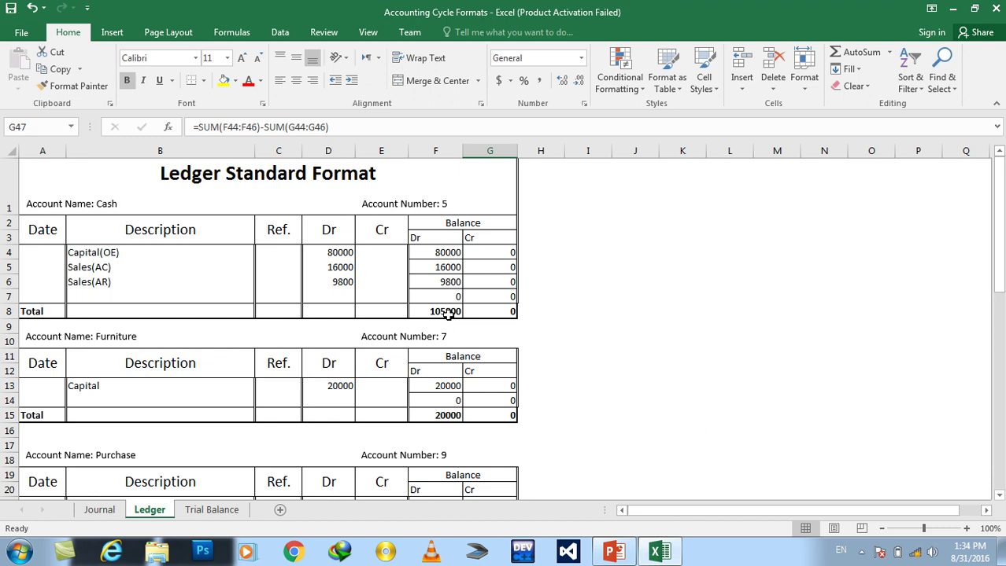
- Fill trial balance row 5 with 1, Cash, account 5 and Dr 105800
{"action": "left_click", "coordinate": [214, 511]}
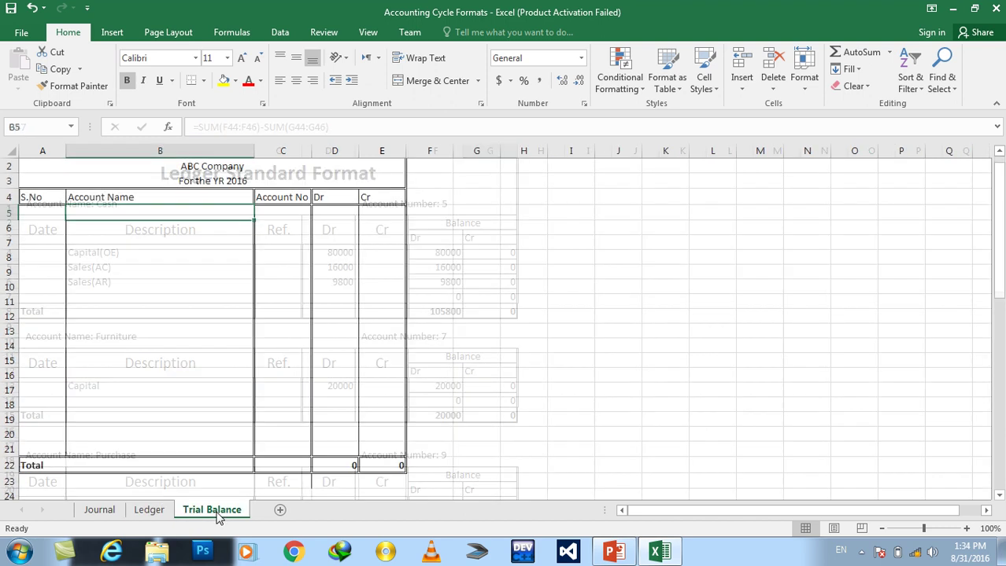
{"action": "left_click", "coordinate": [55, 212]}
{"action": "type", "text": "1"}
{"action": "key", "text": "Tab"}
{"action": "type", "text": "Cash"}
{"action": "key", "text": "Tab"}
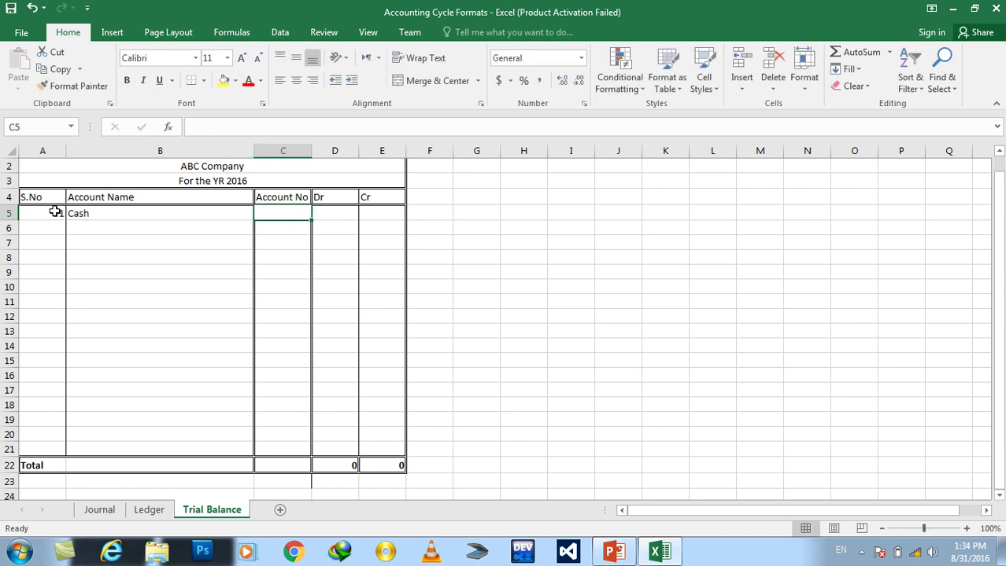
{"action": "type", "text": "5"}
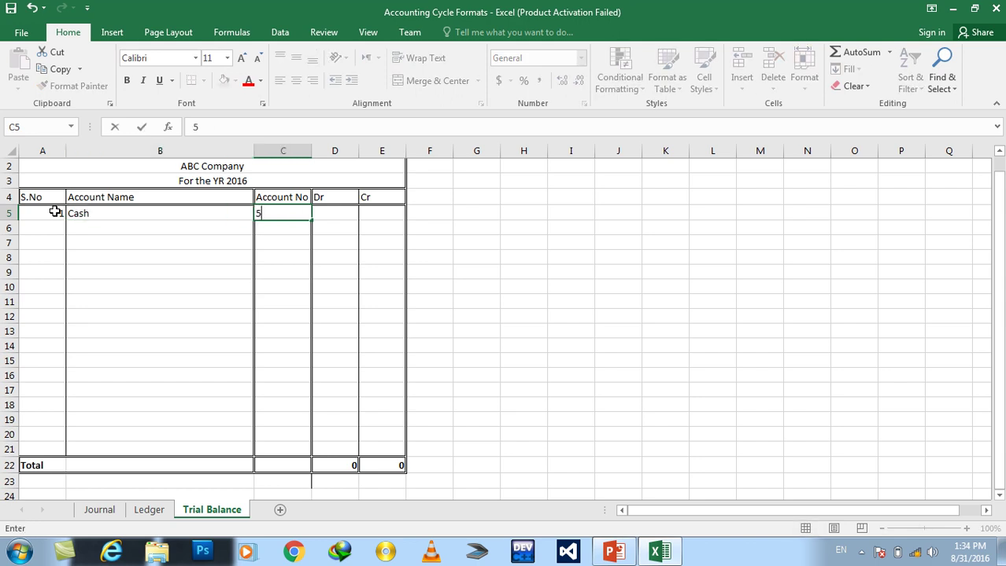
{"action": "key", "text": "Tab"}
{"action": "type", "text": "1"}
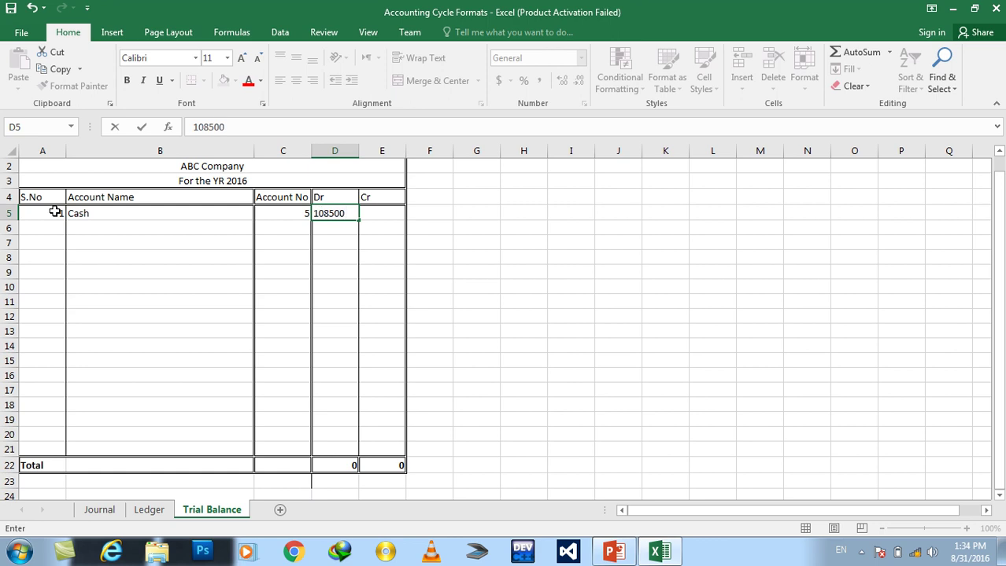
{"action": "key", "text": "BackSpace"}
{"action": "key", "text": "BackSpace"}
{"action": "type", "text": "800"}
{"action": "key", "text": "Return"}
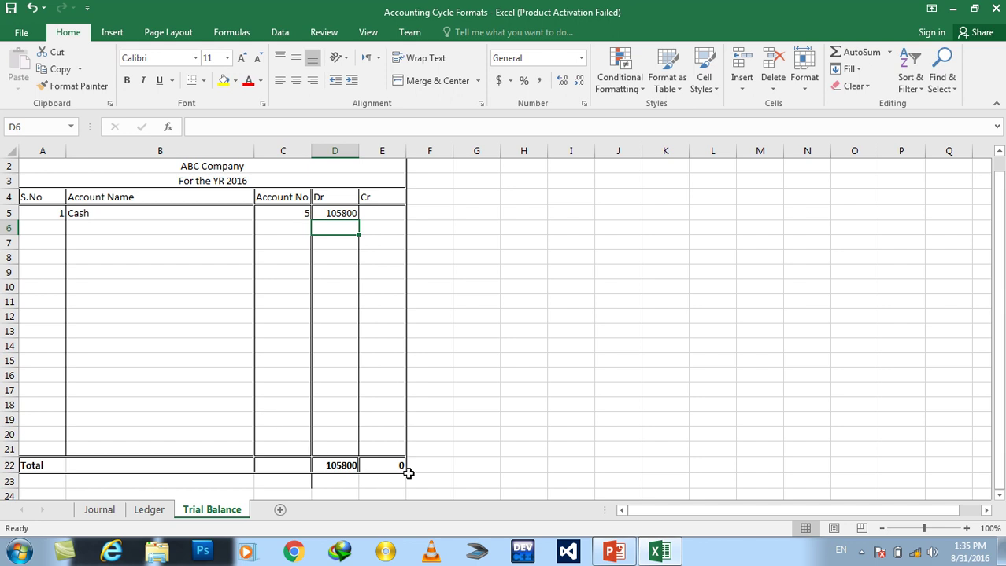
{"action": "left_click", "coordinate": [145, 513]}
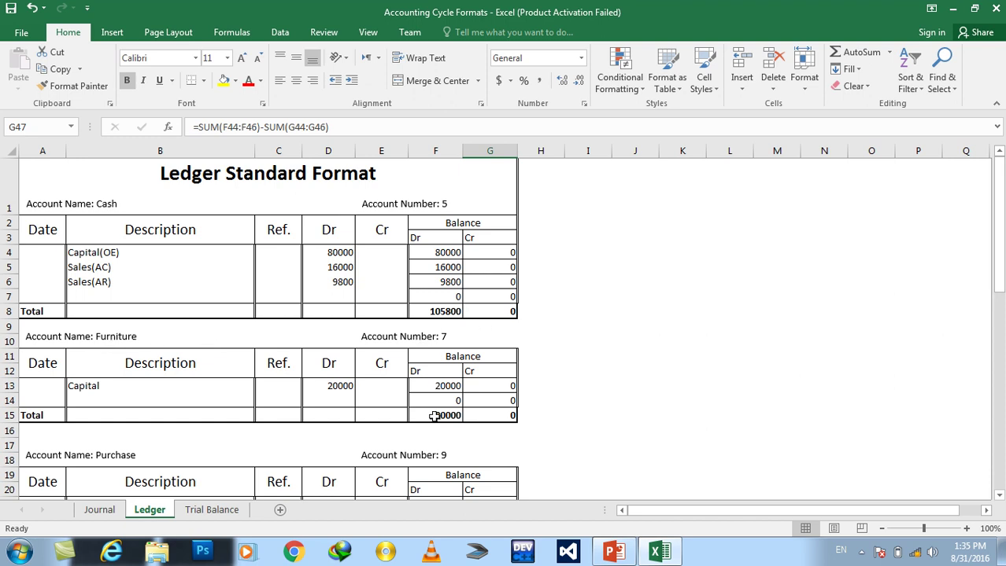
- Start trial balance row 6 with serial 2, Furniture and account number 7
{"action": "left_click", "coordinate": [212, 510]}
{"action": "left_click", "coordinate": [50, 225]}
{"action": "type", "text": "2"}
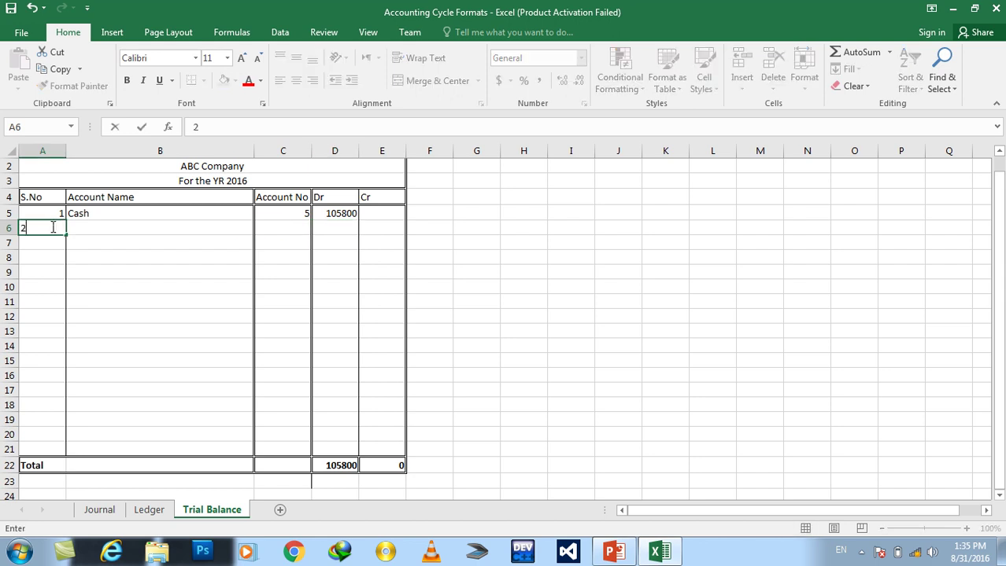
{"action": "key", "text": "Tab"}
{"action": "type", "text": "Fur"}
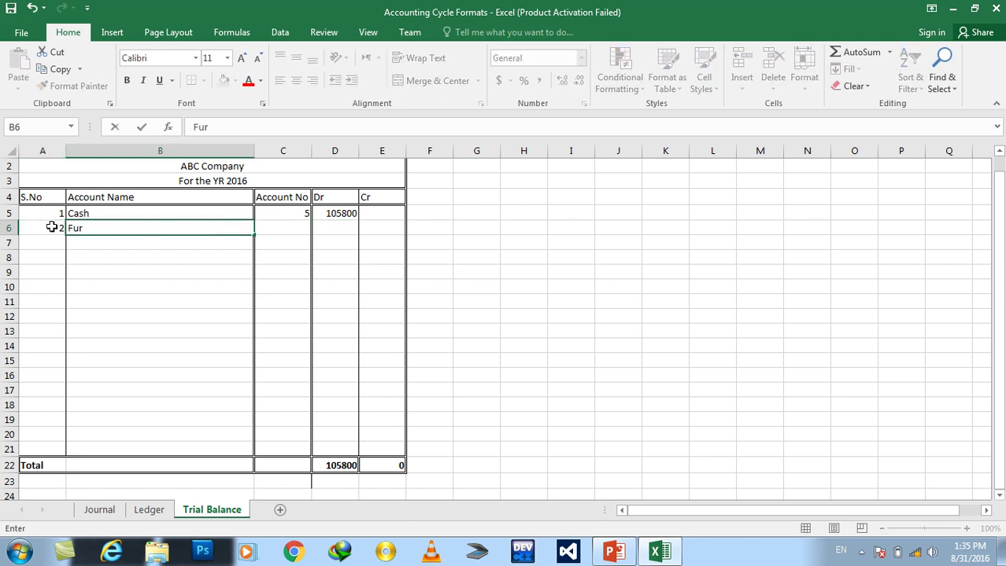
{"action": "type", "text": "niture"}
{"action": "key", "text": "Tab"}
{"action": "type", "text": "7"}
{"action": "key", "text": "Tab"}
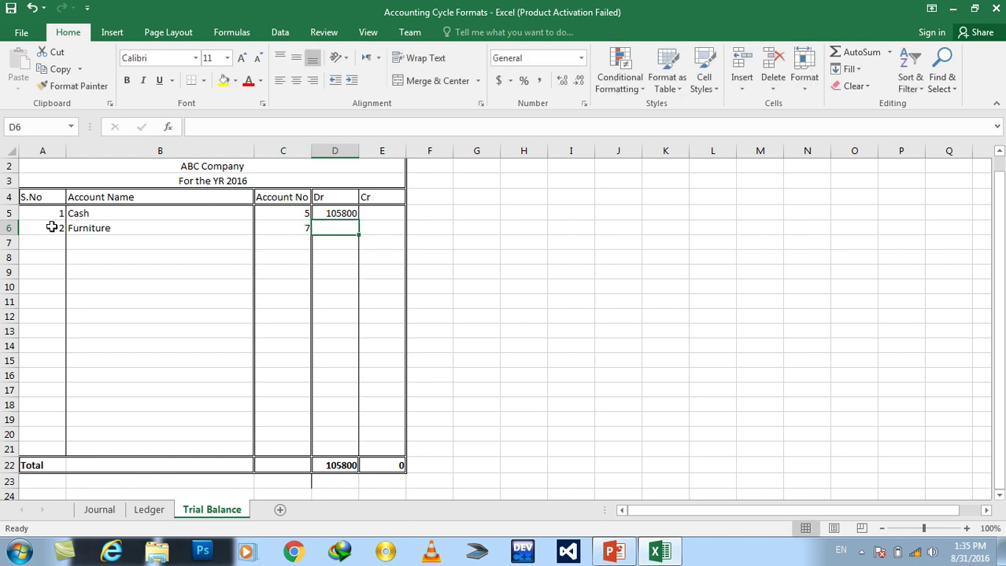
- Enter Furniture's Dr amount of 20000 after checking it on the Ledger
{"action": "left_click", "coordinate": [151, 511]}
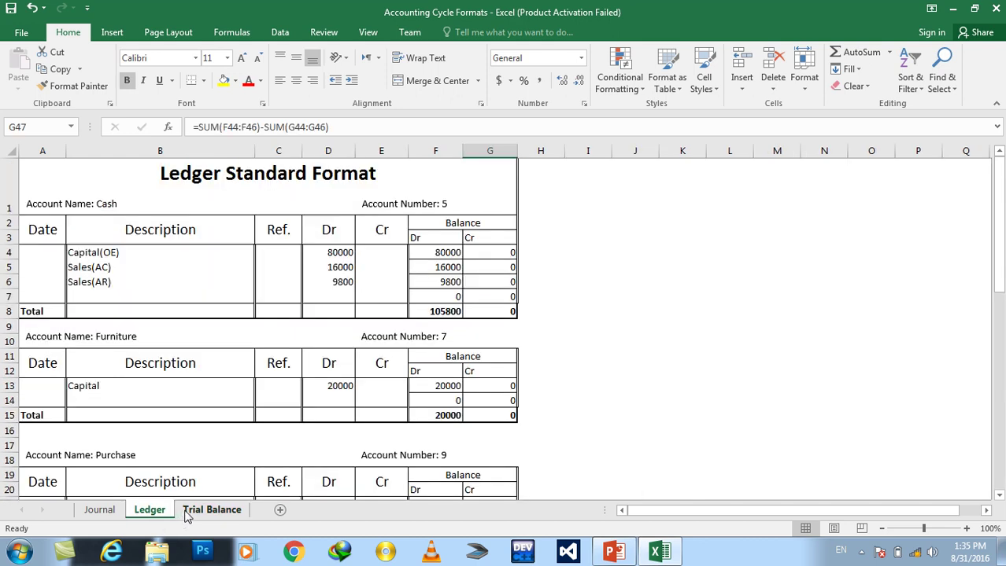
{"action": "left_click", "coordinate": [188, 511]}
{"action": "type", "text": "2000"}
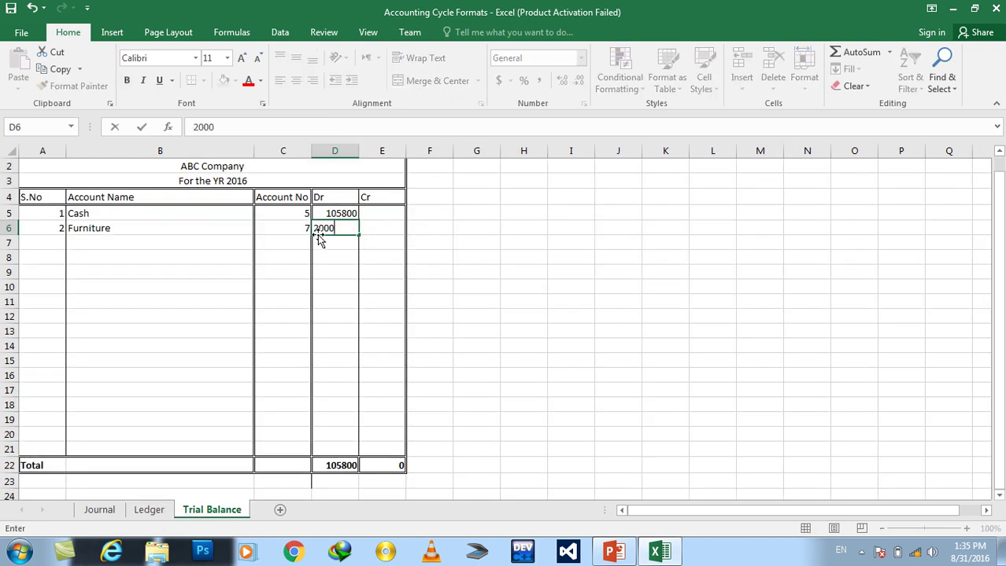
{"action": "key", "text": "Return"}
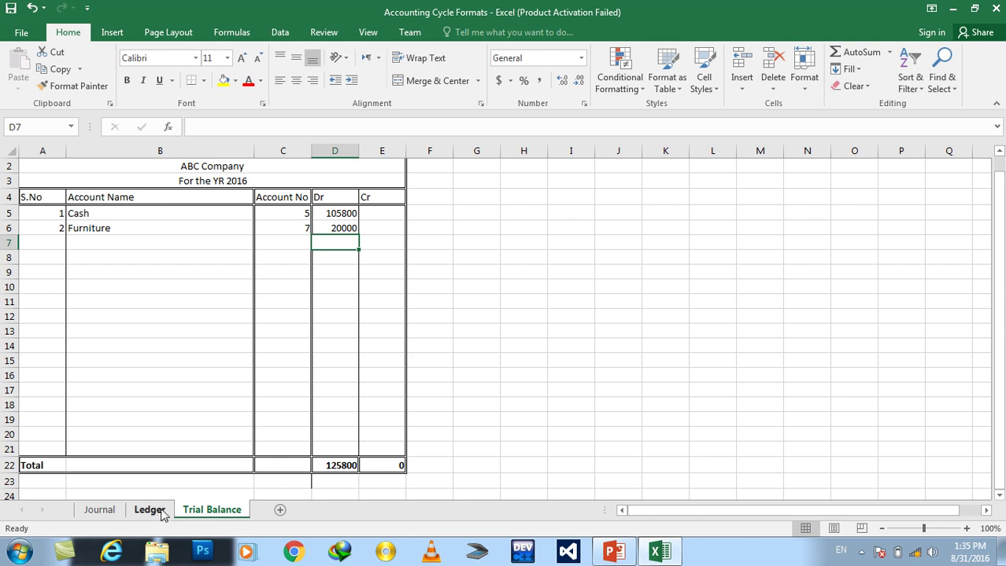
{"action": "left_click", "coordinate": [151, 512]}
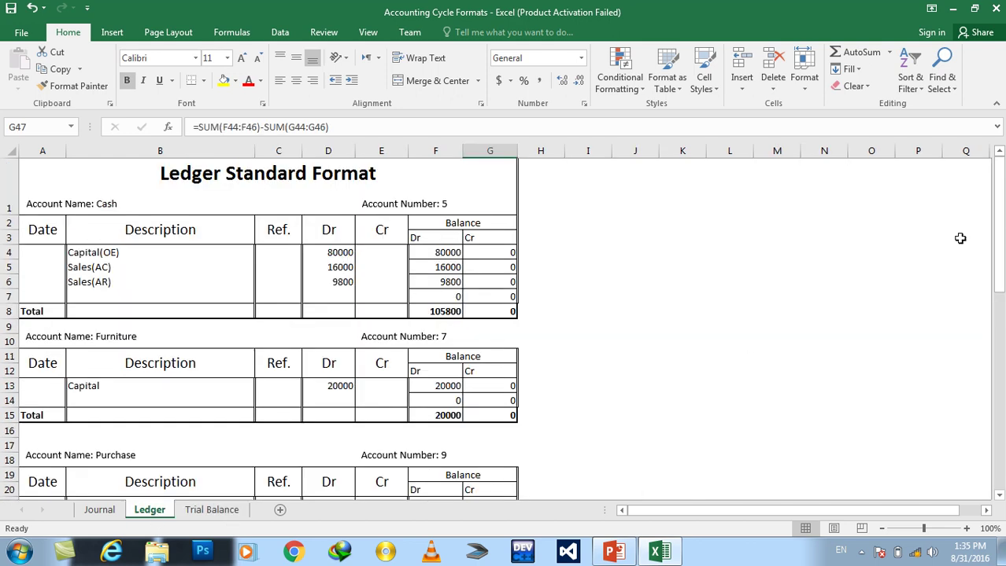
{"action": "left_click_drag", "start_coordinate": [999, 207], "coordinate": [1000, 279]}
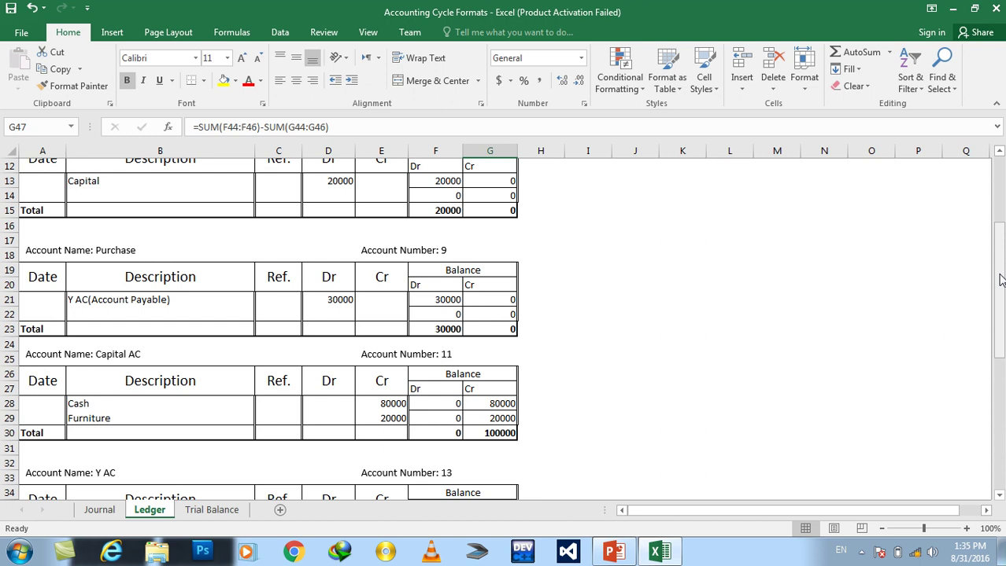
- Enter 'Purchase AC' as the account name in B7
{"action": "left_click", "coordinate": [207, 512]}
{"action": "left_click", "coordinate": [126, 246]}
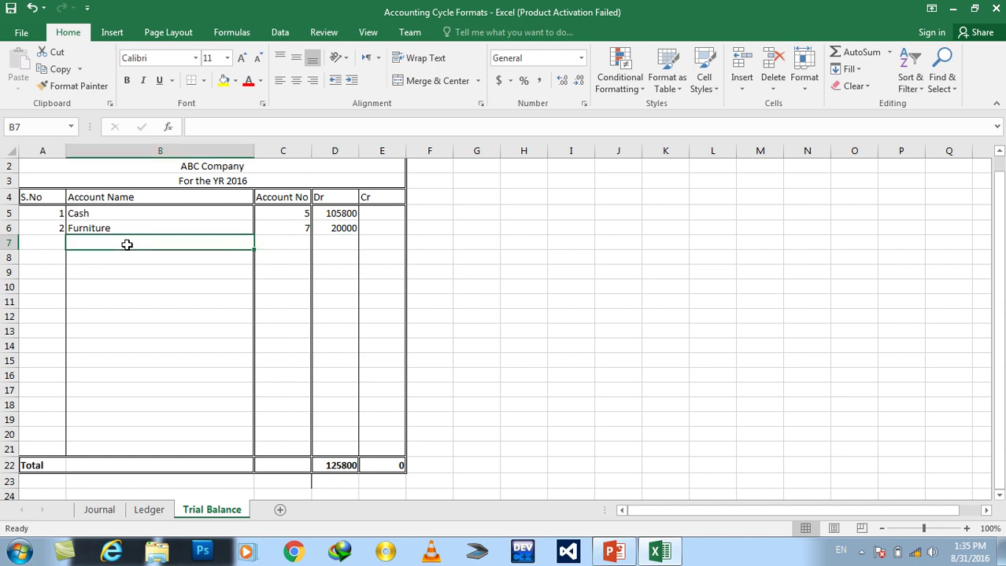
{"action": "type", "text": "Purchase AC"}
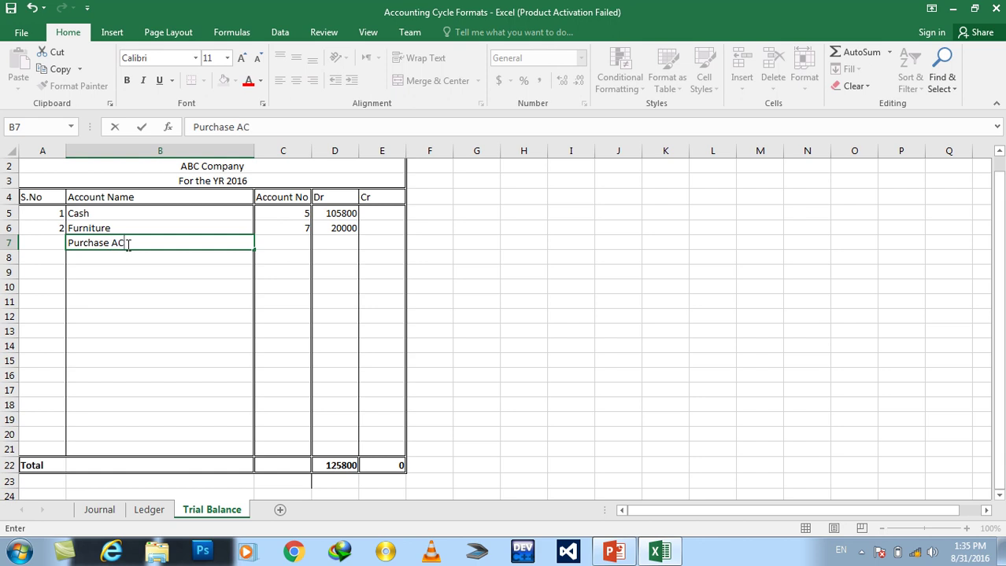
{"action": "key", "text": "Up"}
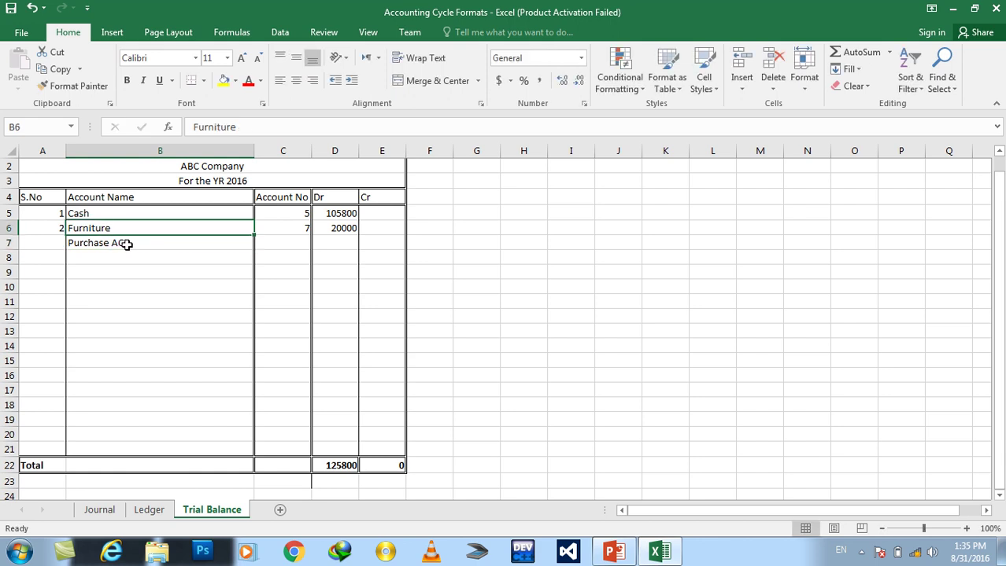
- Rename the Furniture and Cash entries to 'Furniture AC' and 'Cash AC'
{"action": "key", "text": "F2"}
{"action": "type", "text": " AC"}
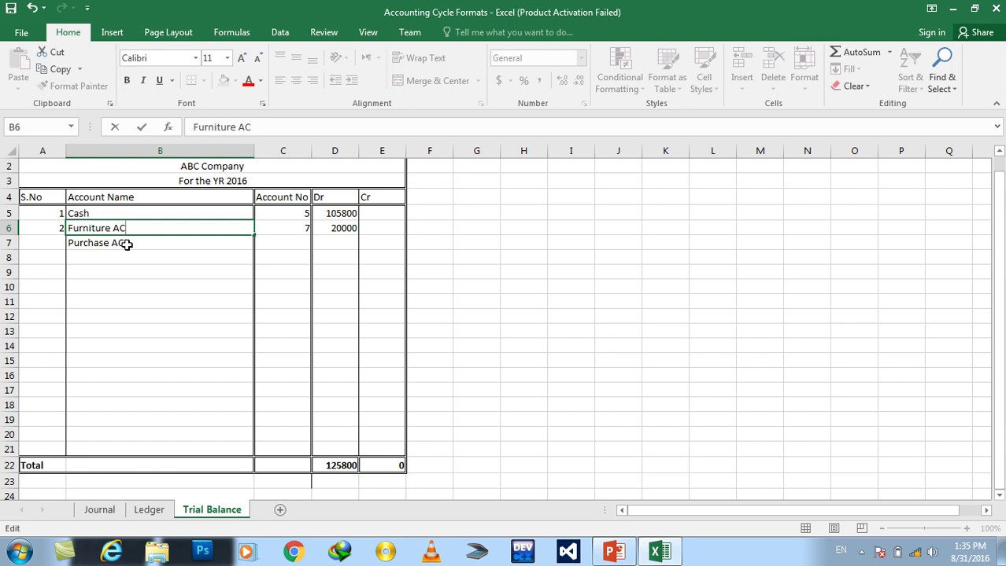
{"action": "key", "text": "Return"}
{"action": "key", "text": "Up"}
{"action": "key", "text": "Up"}
{"action": "key", "text": "F2"}
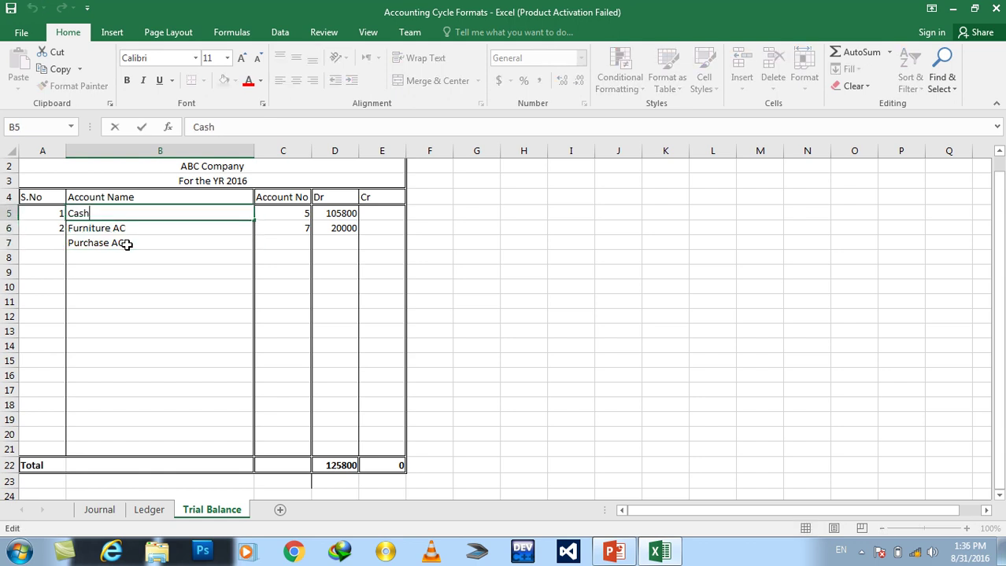
{"action": "type", "text": "C"}
{"action": "key", "text": "ctrl+Return"}
{"action": "key", "text": "Down"}
- Give Purchase AC account number 9 and a Dr amount of 30000
{"action": "key", "text": "Right"}
{"action": "key", "text": "Right"}
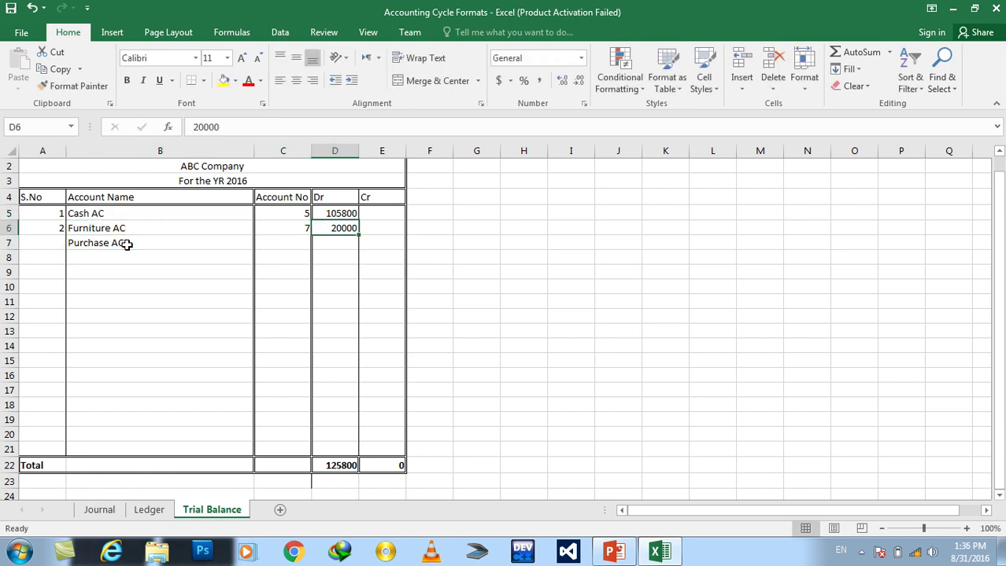
{"action": "key", "text": "Down"}
{"action": "key", "text": "Left"}
{"action": "type", "text": "9"}
{"action": "key", "text": "Right"}
{"action": "type", "text": "300"}
{"action": "key", "text": "Return"}
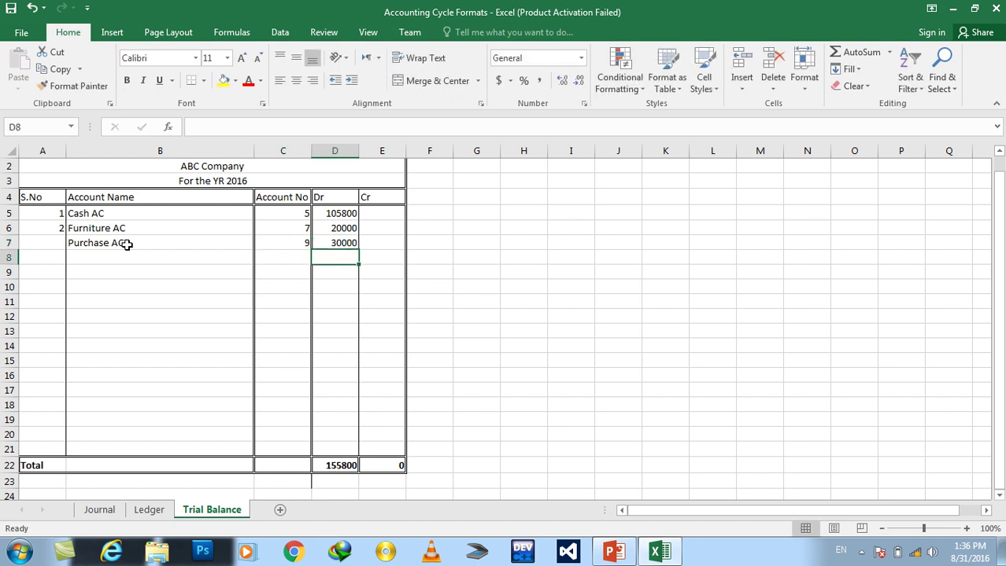
{"action": "left_click", "coordinate": [150, 510]}
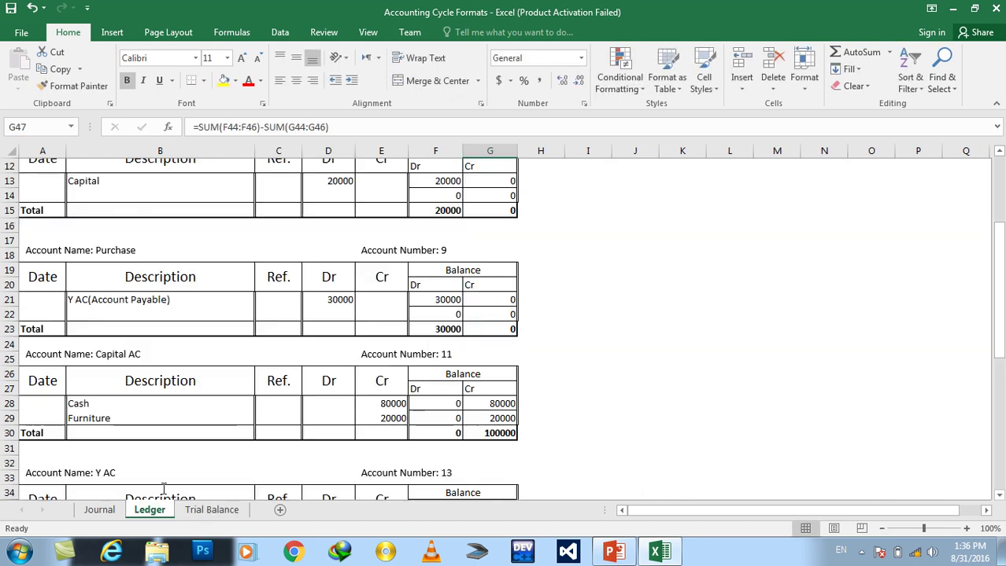
{"action": "left_click_drag", "start_coordinate": [999, 268], "coordinate": [1001, 300]}
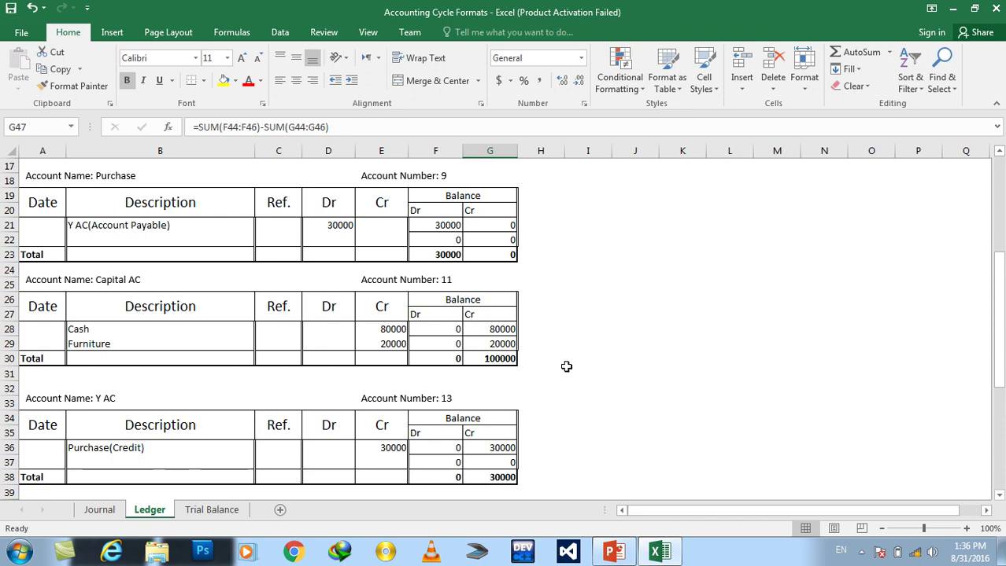
- Enter Capital AC in row 8 with account 11 and a 100000 credit, numbering rows 3 and 4
{"action": "left_click", "coordinate": [196, 512]}
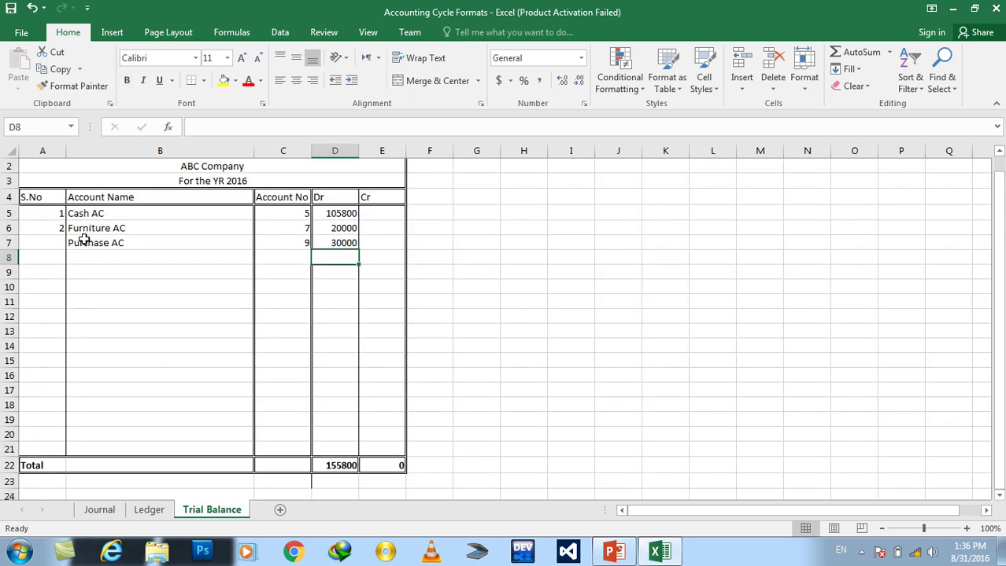
{"action": "left_click", "coordinate": [91, 263]}
{"action": "type", "text": "Capita"}
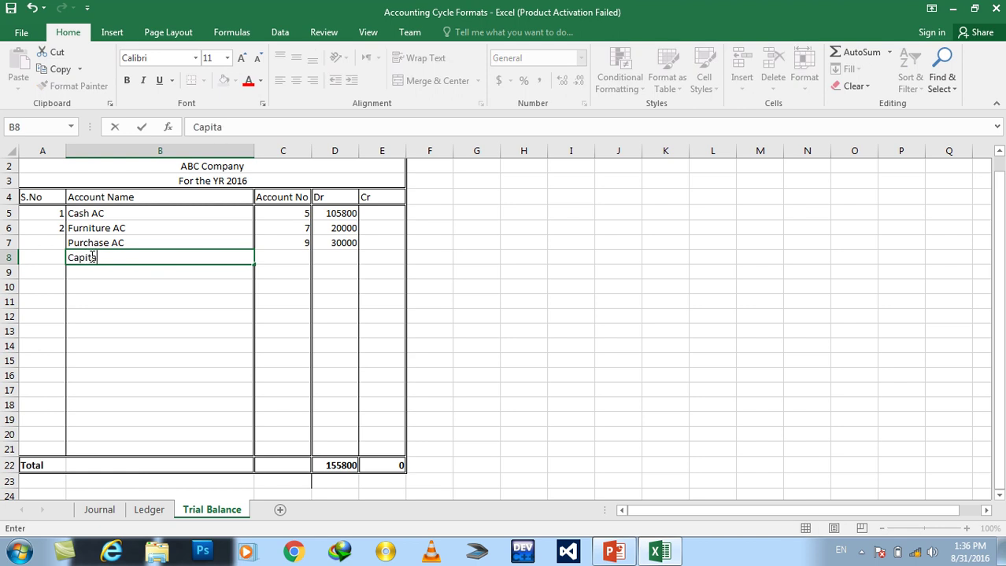
{"action": "key", "text": "Left"}
{"action": "key", "text": "Up"}
{"action": "type", "text": "3"}
{"action": "key", "text": "Return"}
{"action": "type", "text": "4"}
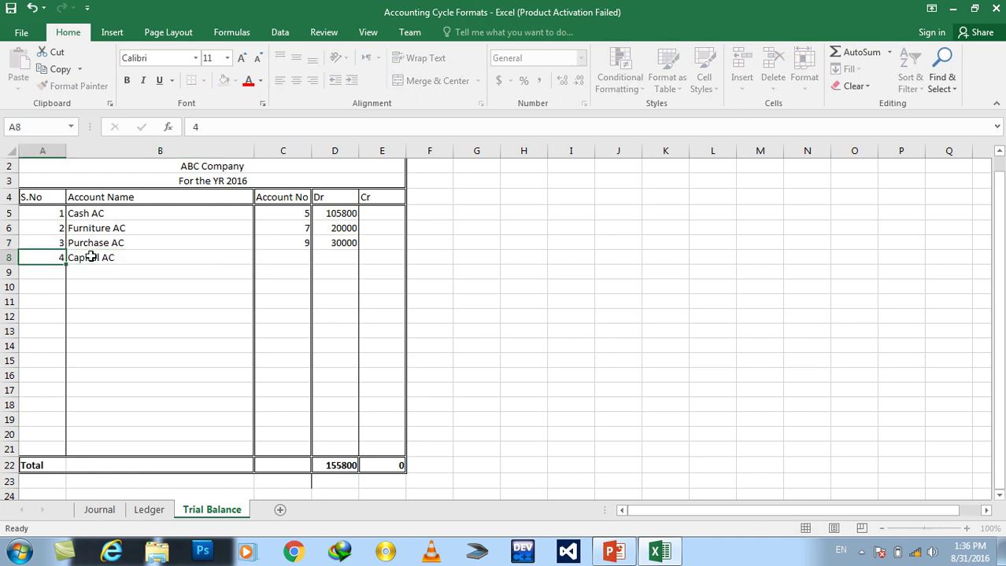
{"action": "key", "text": "Right"}
{"action": "key", "text": "Right"}
{"action": "key", "text": "Right"}
{"action": "key", "text": "Left"}
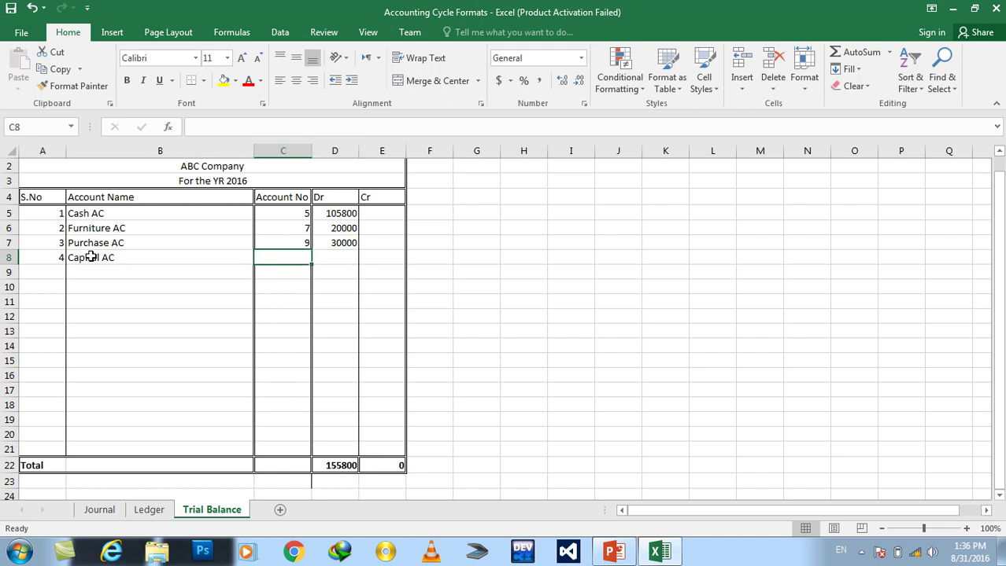
{"action": "type", "text": "11"}
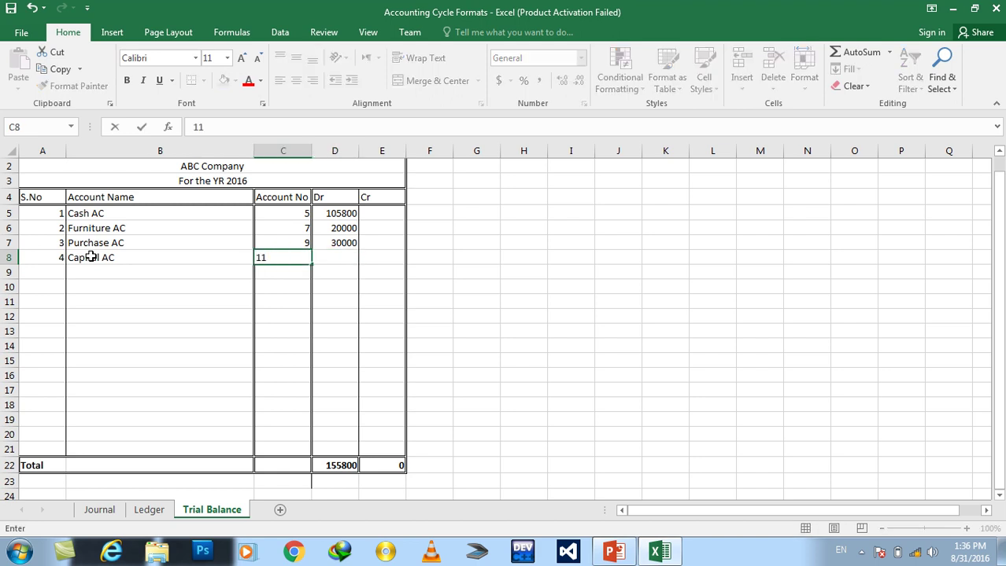
{"action": "key", "text": "Right"}
{"action": "key", "text": "Right"}
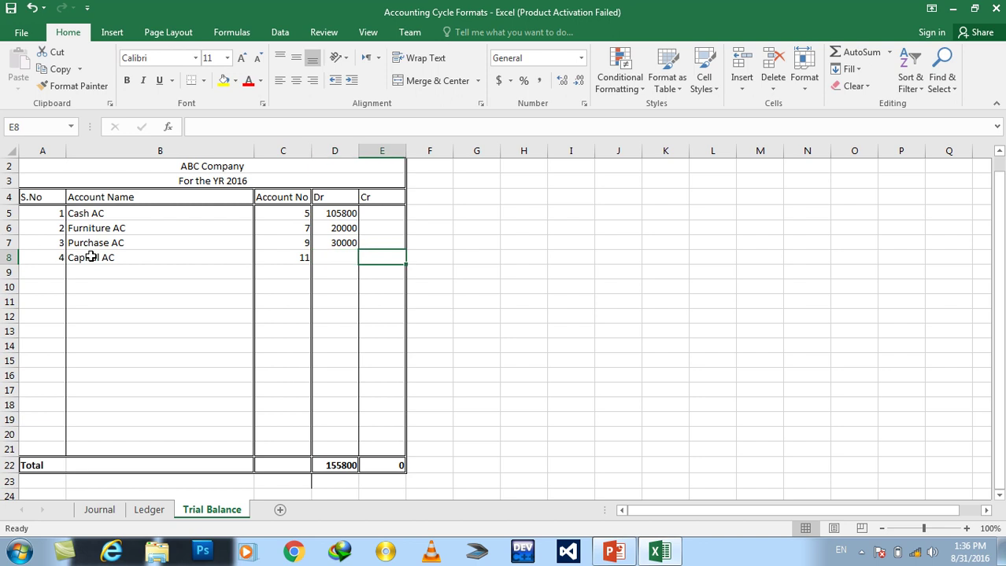
{"action": "type", "text": "10000"}
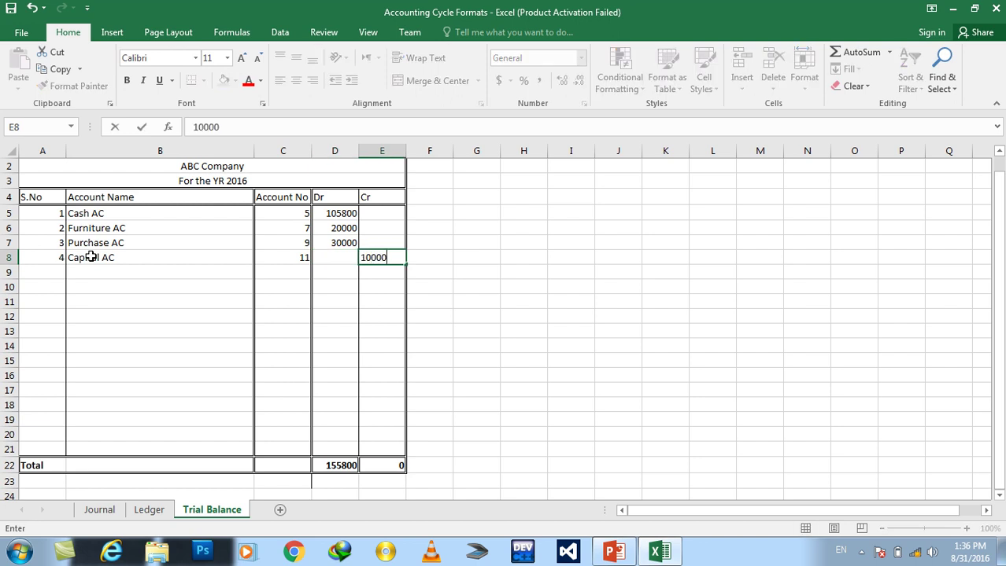
{"action": "key", "text": "Return"}
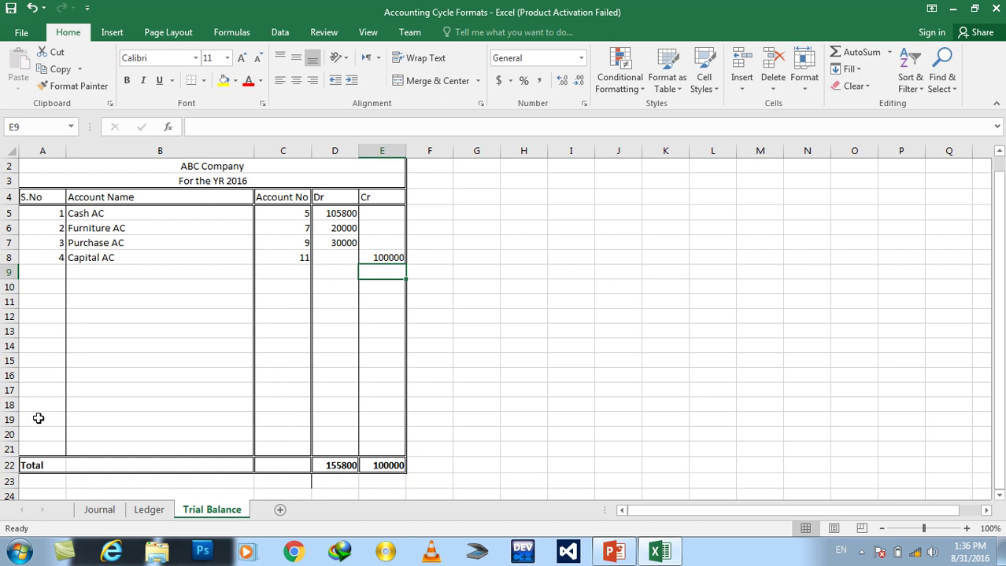
- After checking the Ledger, add row 9: serial 5, Y AC, with a 30000 credit
{"action": "left_click", "coordinate": [140, 513]}
{"action": "left_click_drag", "start_coordinate": [1001, 274], "coordinate": [1002, 310]}
{"action": "left_click", "coordinate": [219, 512]}
{"action": "left_click", "coordinate": [106, 273]}
{"action": "key", "text": "Left"}
{"action": "type", "text": "5"}
{"action": "key", "text": "Tab"}
{"action": "type", "text": "Y"}
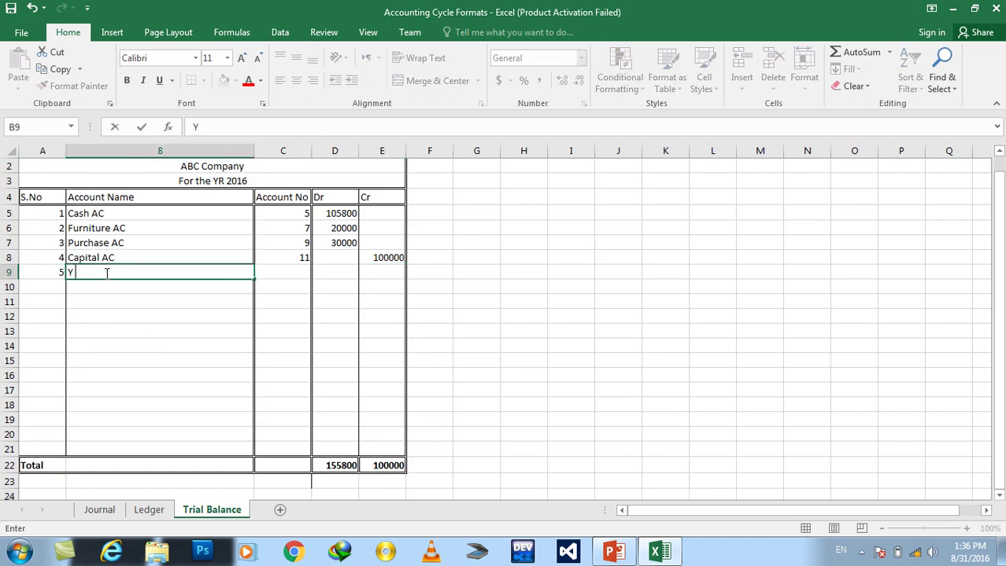
{"action": "key", "text": "Tab"}
{"action": "key", "text": "Tab"}
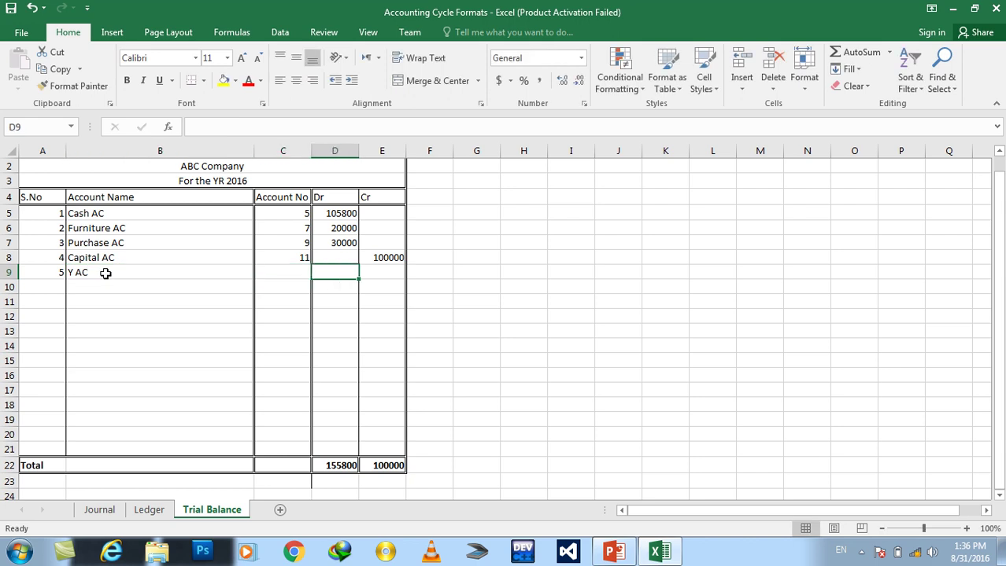
{"action": "key", "text": "Tab"}
{"action": "type", "text": "30000"}
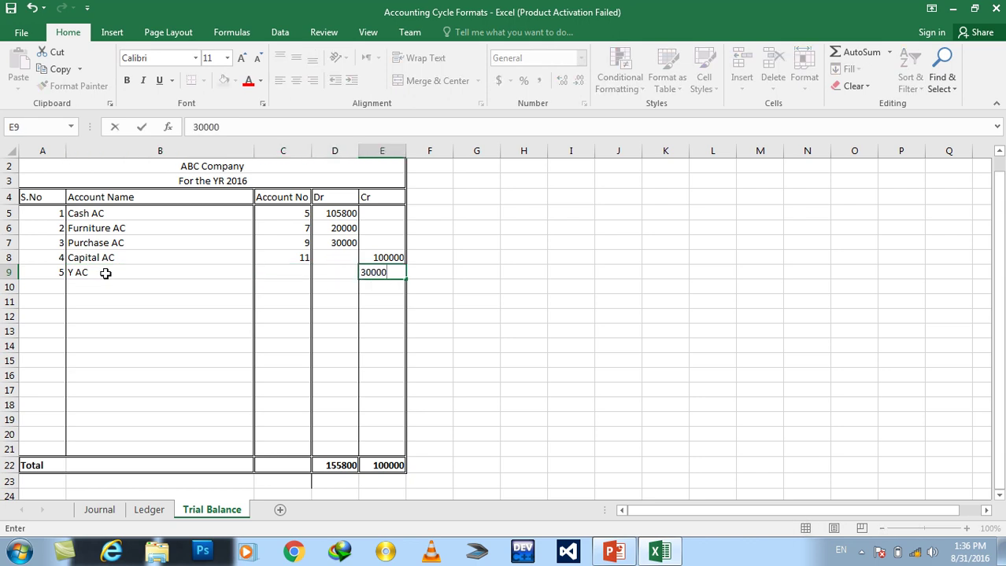
{"action": "key", "text": "Return"}
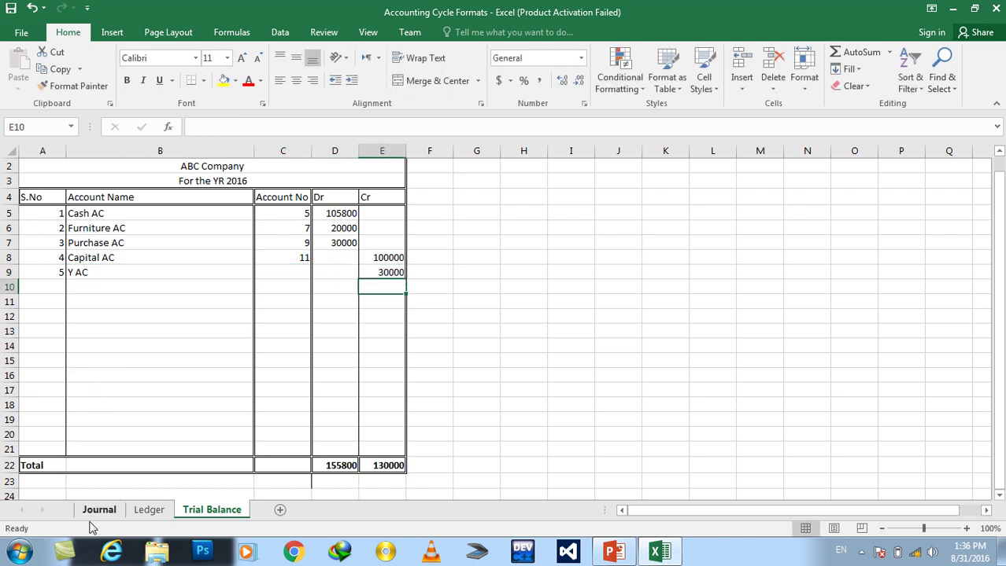
- After reviewing the Ledger, add S AC in row 10 with 0 debit and 0 credit
{"action": "left_click", "coordinate": [149, 510]}
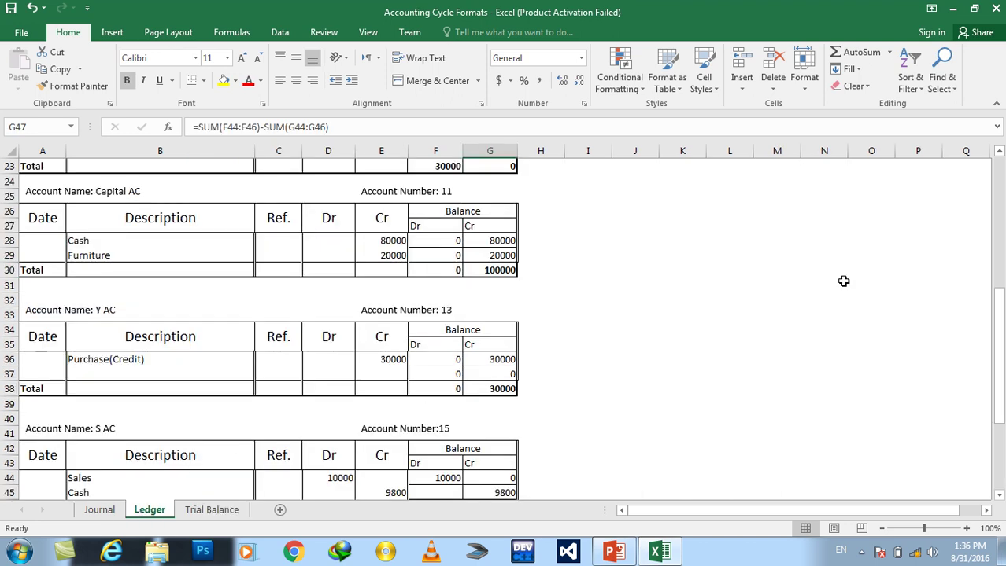
{"action": "left_click_drag", "start_coordinate": [998, 296], "coordinate": [998, 320]}
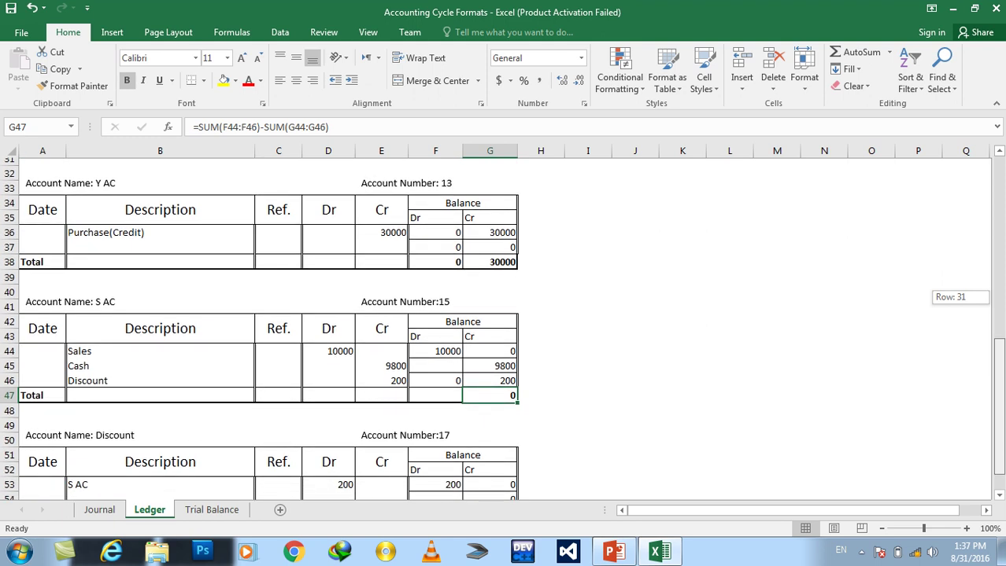
{"action": "left_click", "coordinate": [212, 510]}
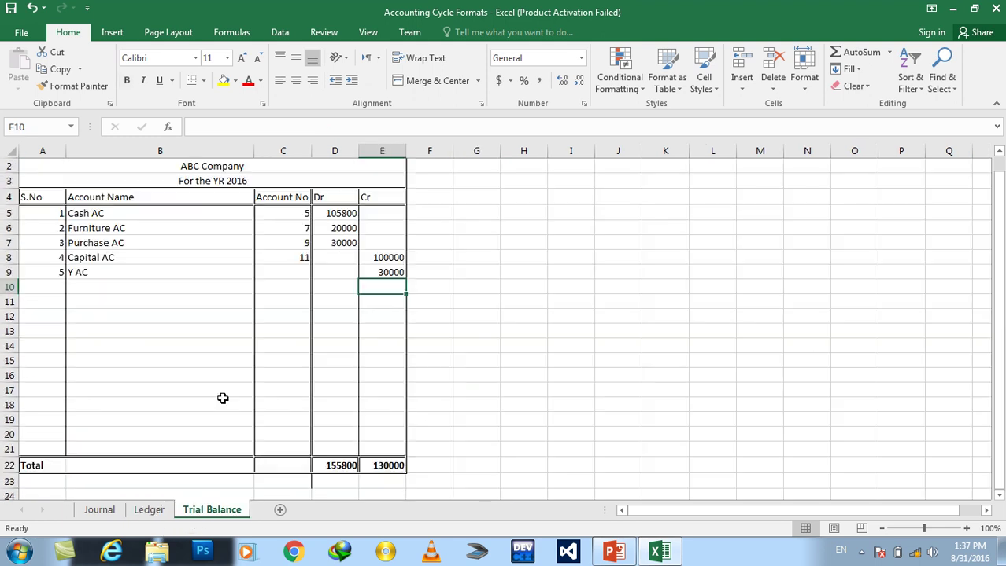
{"action": "left_click", "coordinate": [63, 289]}
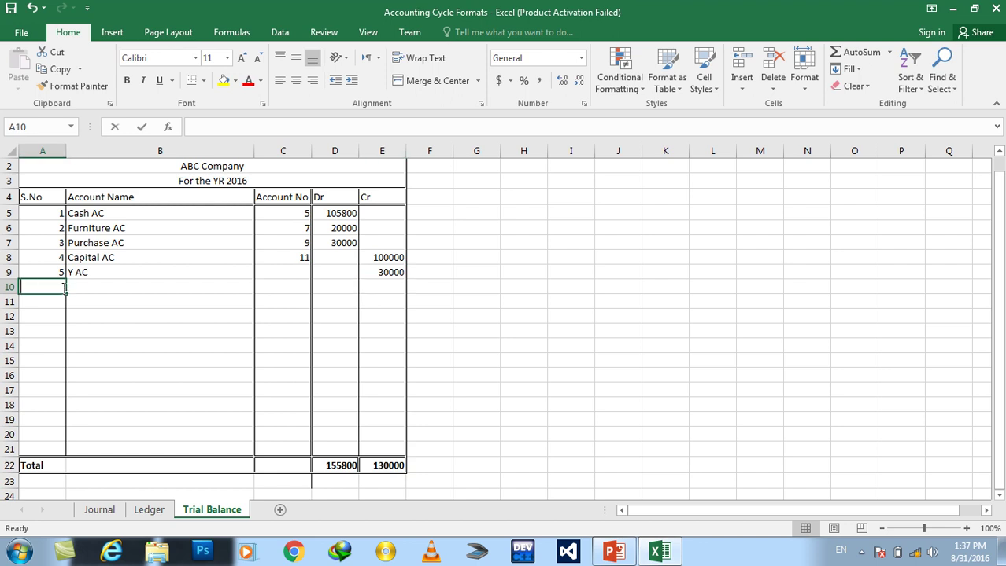
{"action": "key", "text": "Tab"}
{"action": "type", "text": "S AC"}
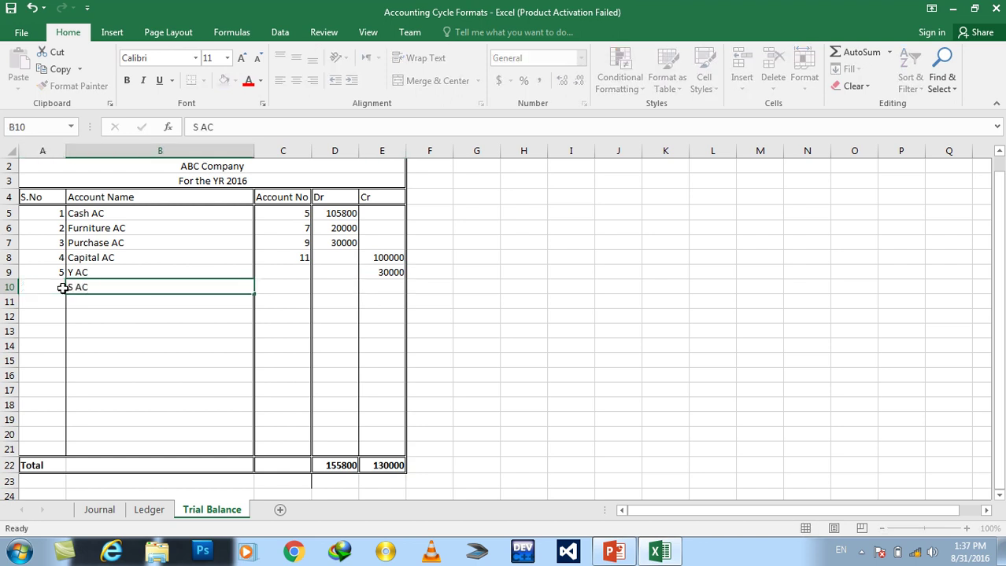
{"action": "key", "text": "Tab"}
{"action": "key", "text": "Tab"}
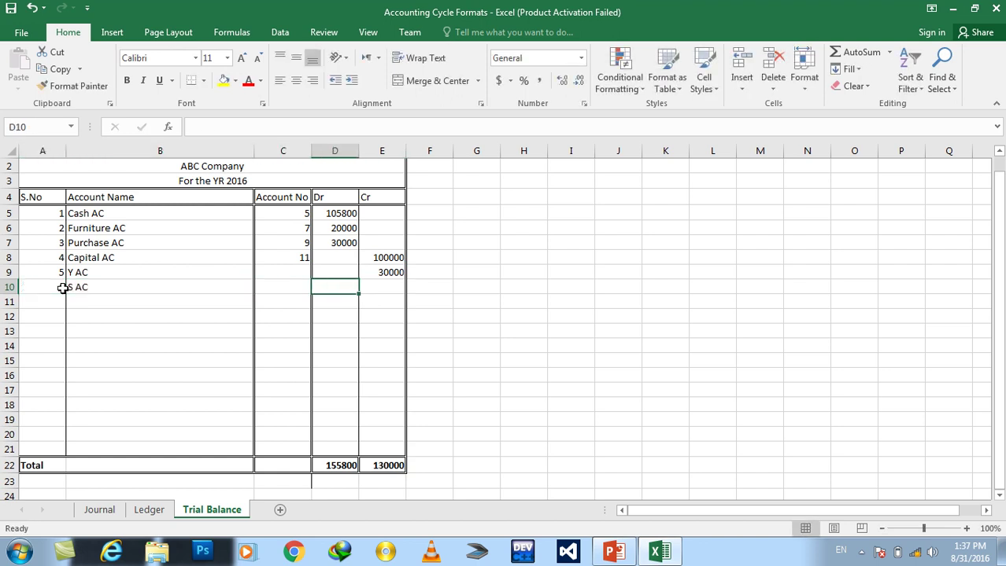
{"action": "type", "text": "0"}
{"action": "key", "text": "Tab"}
{"action": "type", "text": "0"}
{"action": "key", "text": "Tab"}
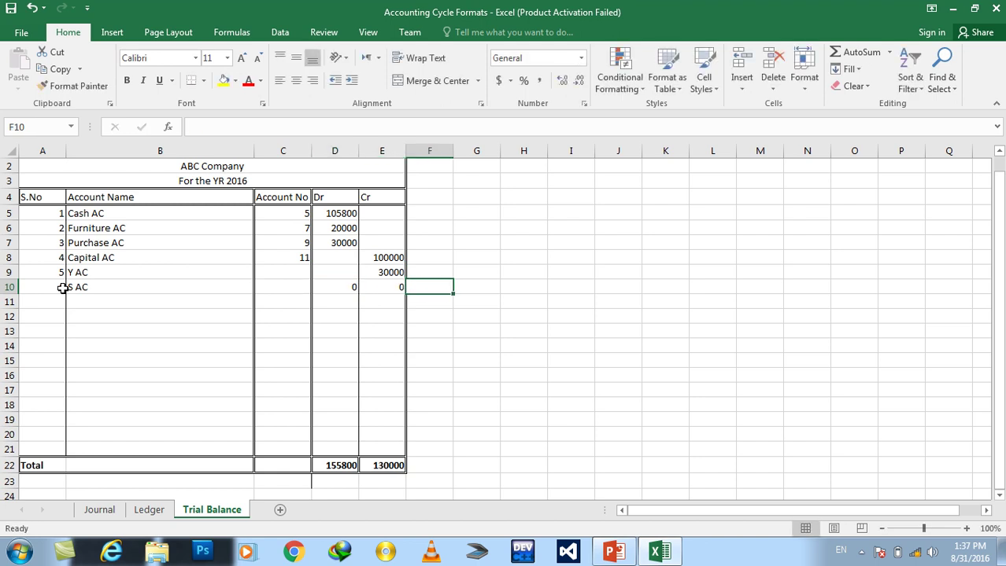
- Fill in account number 13 for Y AC and 15 for S AC
{"action": "key", "text": "Left"}
{"action": "key", "text": "Left"}
{"action": "key", "text": "Left"}
{"action": "key", "text": "Up"}
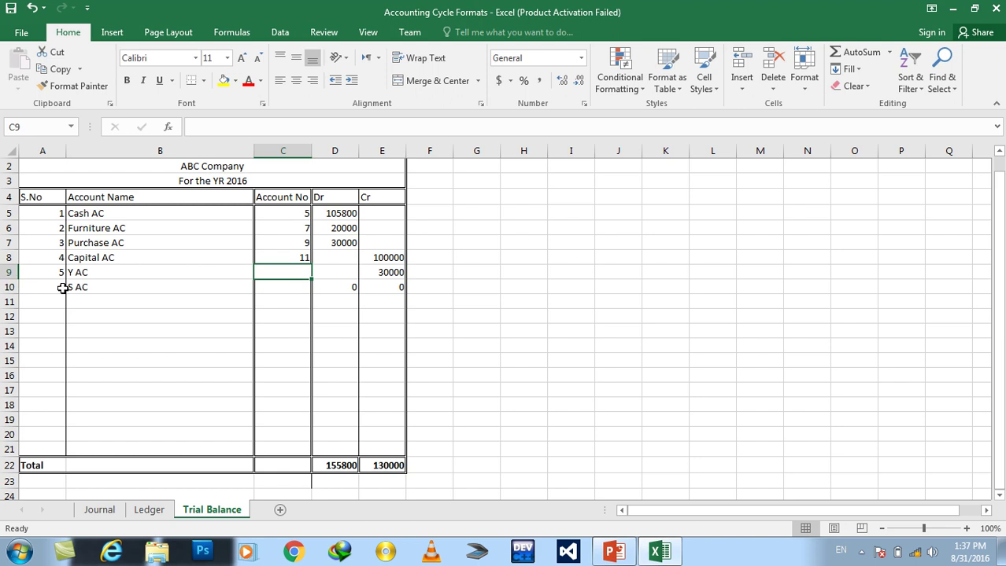
{"action": "type", "text": "13"}
{"action": "key", "text": "Return"}
{"action": "type", "text": "15"}
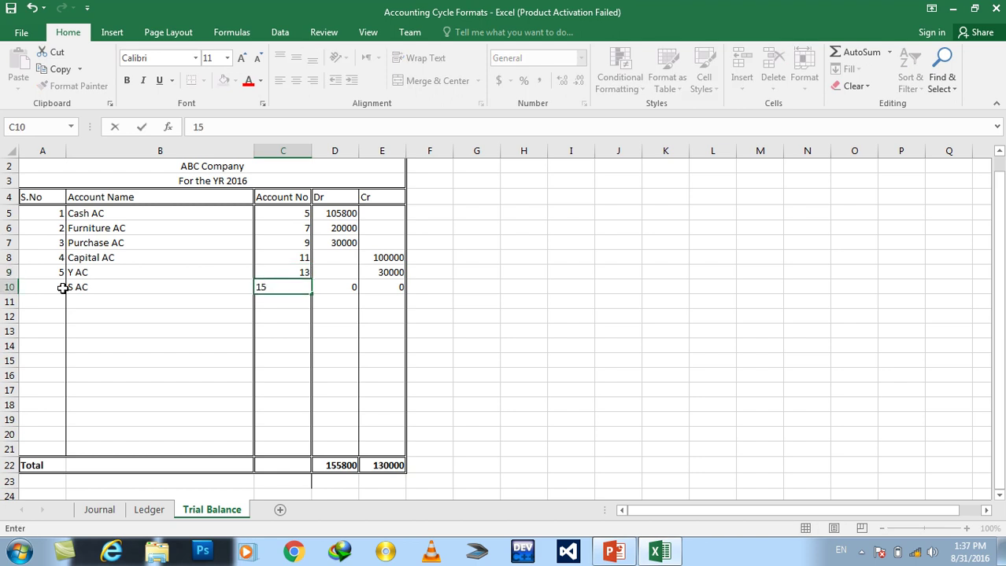
{"action": "key", "text": "Return"}
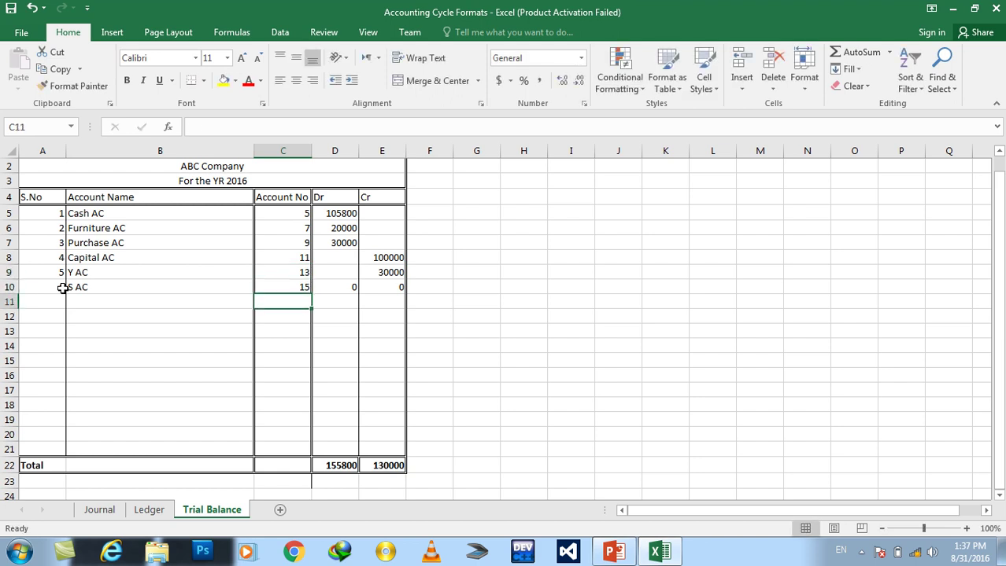
- Add row 11: serial 7, Discount, account 17, with a 200 debit
{"action": "left_click", "coordinate": [149, 509]}
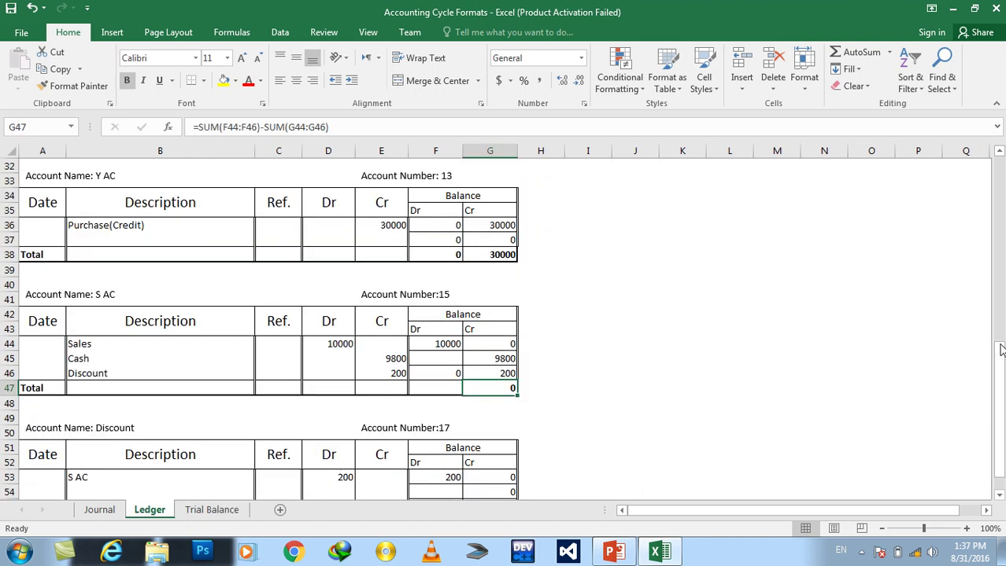
{"action": "left_click_drag", "start_coordinate": [1000, 350], "coordinate": [1001, 373]}
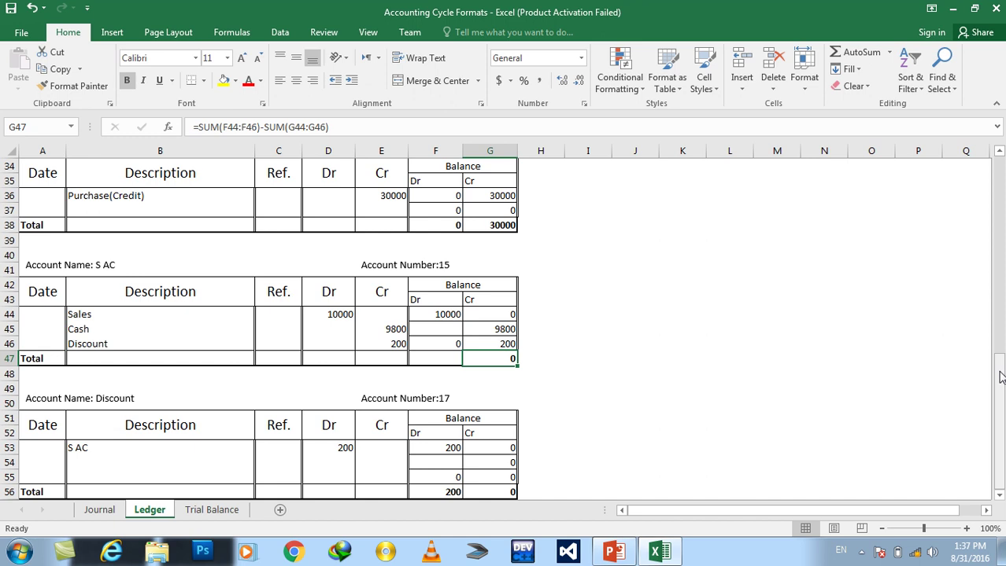
{"action": "left_click", "coordinate": [224, 513]}
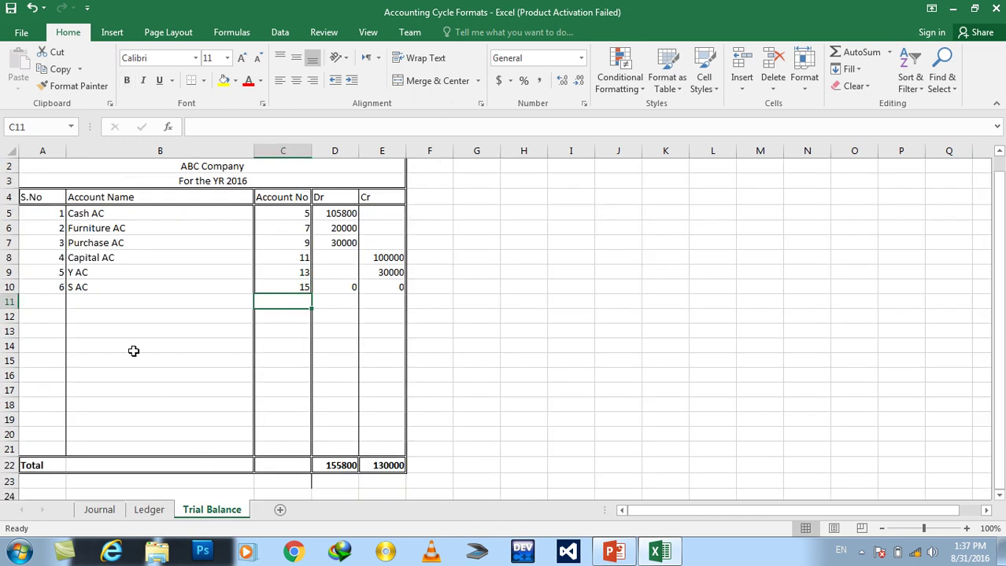
{"action": "left_click", "coordinate": [50, 302]}
{"action": "type", "text": "7"}
{"action": "key", "text": "Tab"}
{"action": "type", "text": "Doc"}
{"action": "key", "text": "BackSpace"}
{"action": "key", "text": "BackSpace"}
{"action": "key", "text": "BackSpace"}
{"action": "type", "text": "sico"}
{"action": "type", "text": "unt"}
{"action": "key", "text": "Tab"}
{"action": "type", "text": "17"}
{"action": "key", "text": "Tab"}
{"action": "type", "text": "200"}
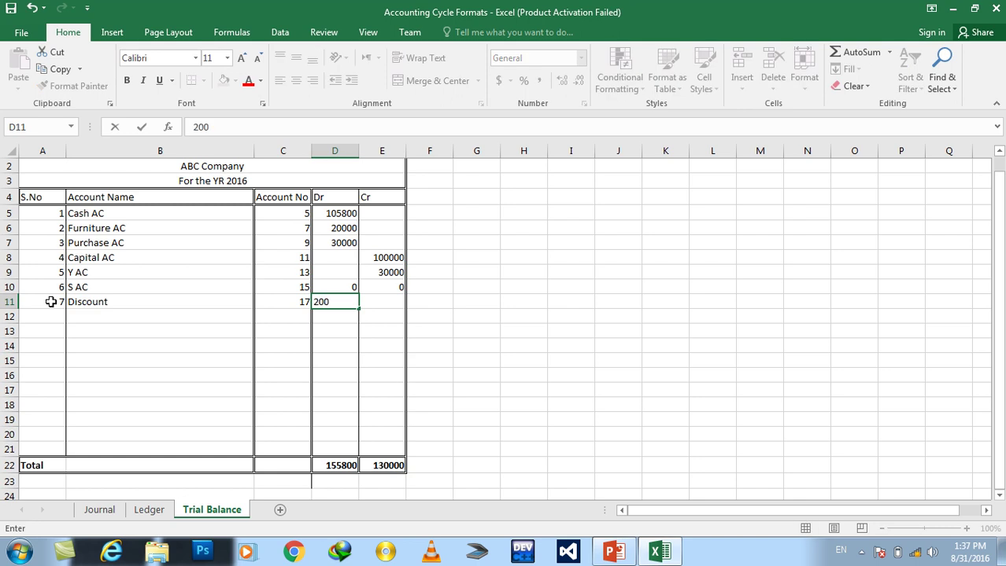
{"action": "key", "text": "Return"}
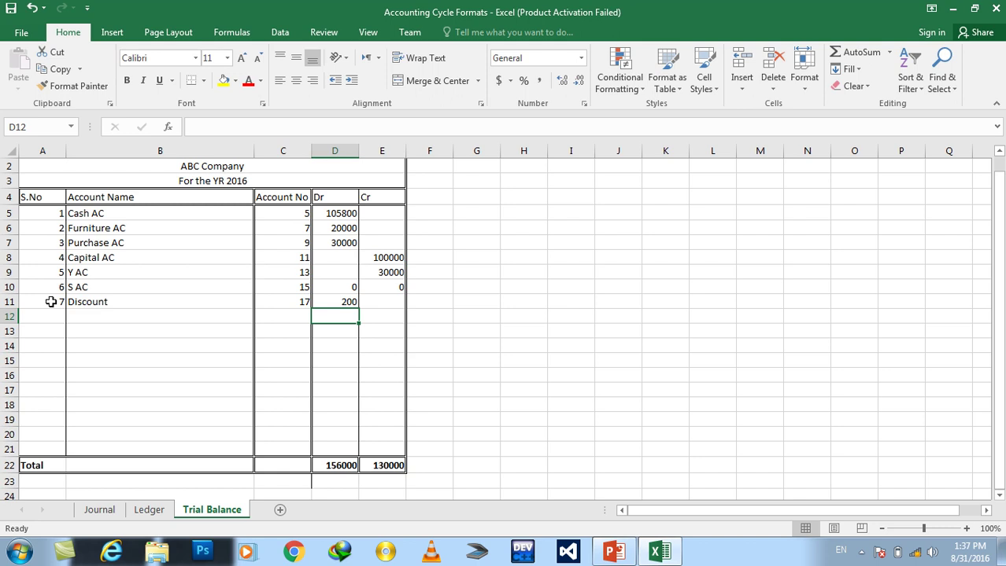
{"action": "left_click", "coordinate": [144, 512]}
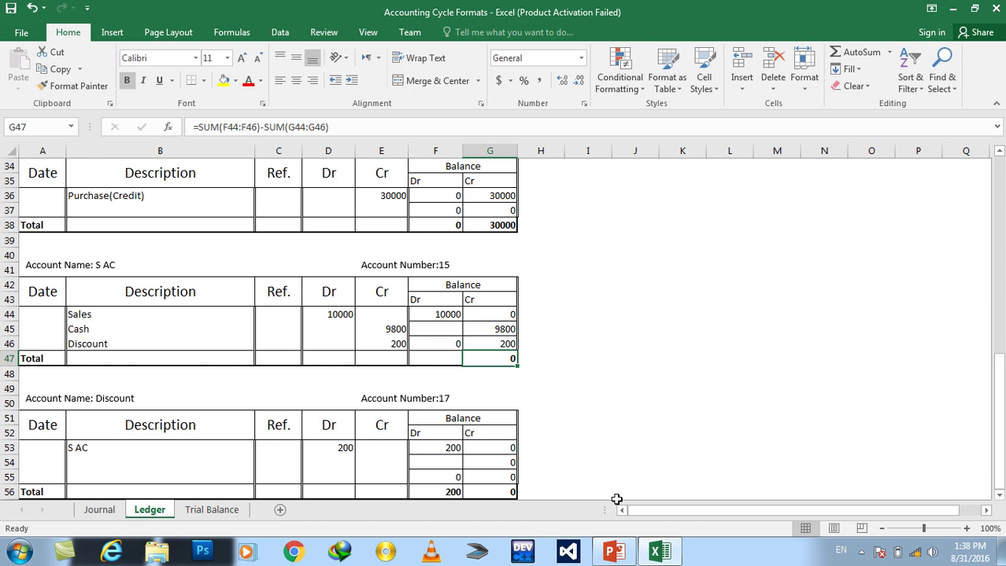
- Bring up slide 128 of the PowerPoint reference deck showing the completed Trial Balance
{"action": "left_click", "coordinate": [614, 551]}
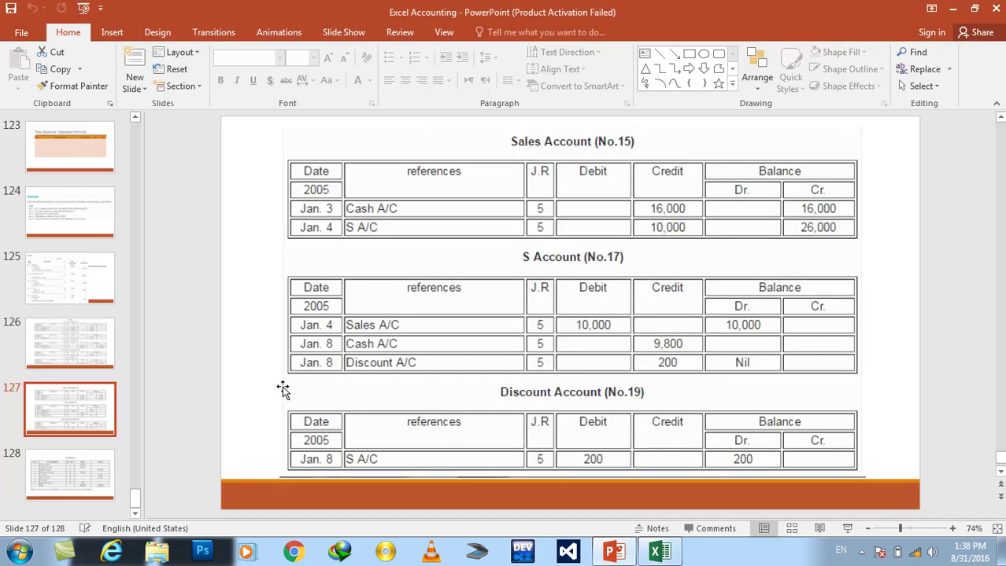
{"action": "left_click", "coordinate": [59, 504]}
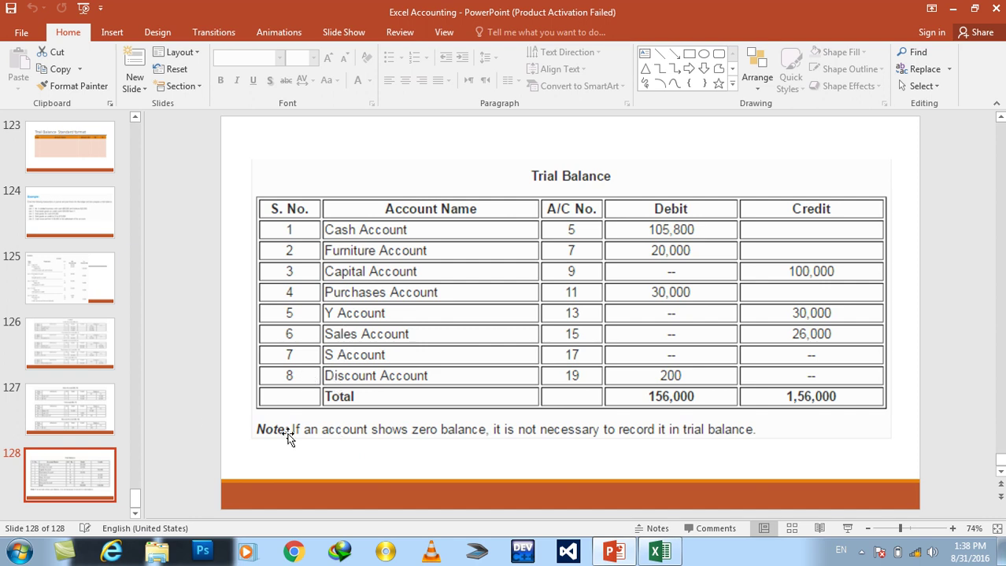
- Cross-check the Journal's 3 Jun 16000 and 4 Jun 10000 sales entries against the Ledger
{"action": "left_click", "coordinate": [659, 553]}
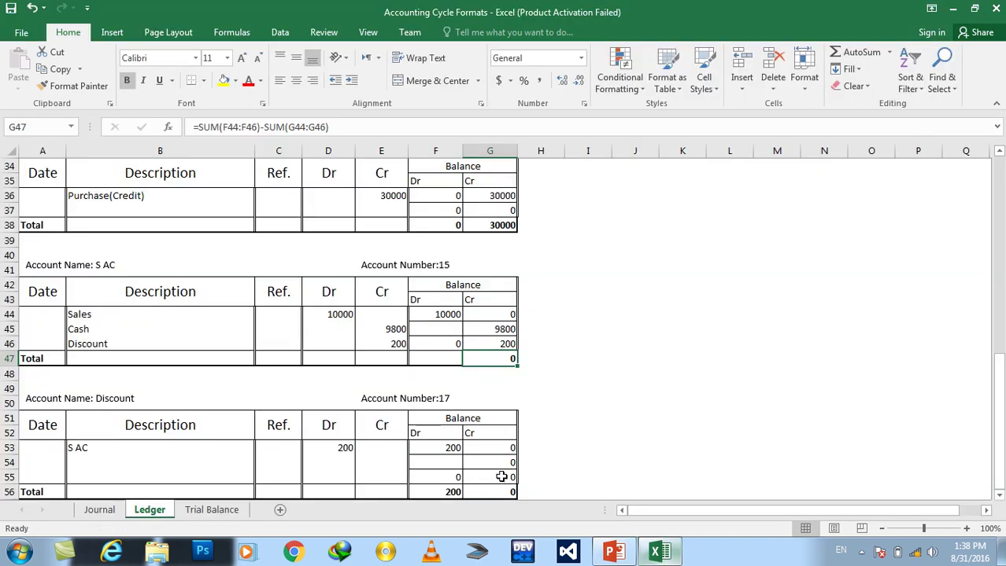
{"action": "mouse_move", "coordinate": [998, 393]}
{"action": "left_mouse_down"}
{"action": "mouse_move", "coordinate": [977, 248]}
{"action": "mouse_move", "coordinate": [1002, 465]}
{"action": "left_mouse_up"}
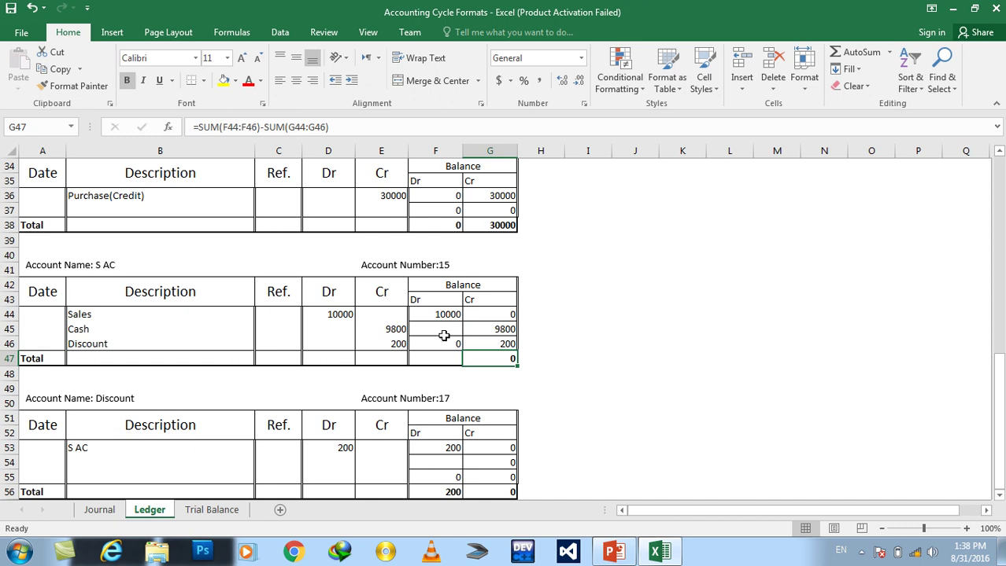
{"action": "left_click", "coordinate": [104, 512]}
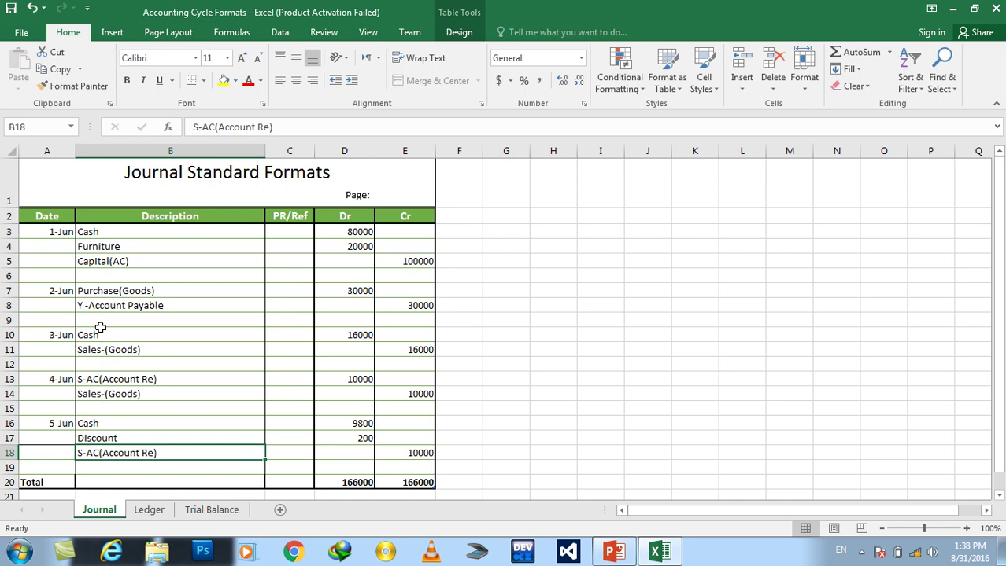
{"action": "left_click", "coordinate": [97, 353]}
{"action": "left_click", "coordinate": [149, 510]}
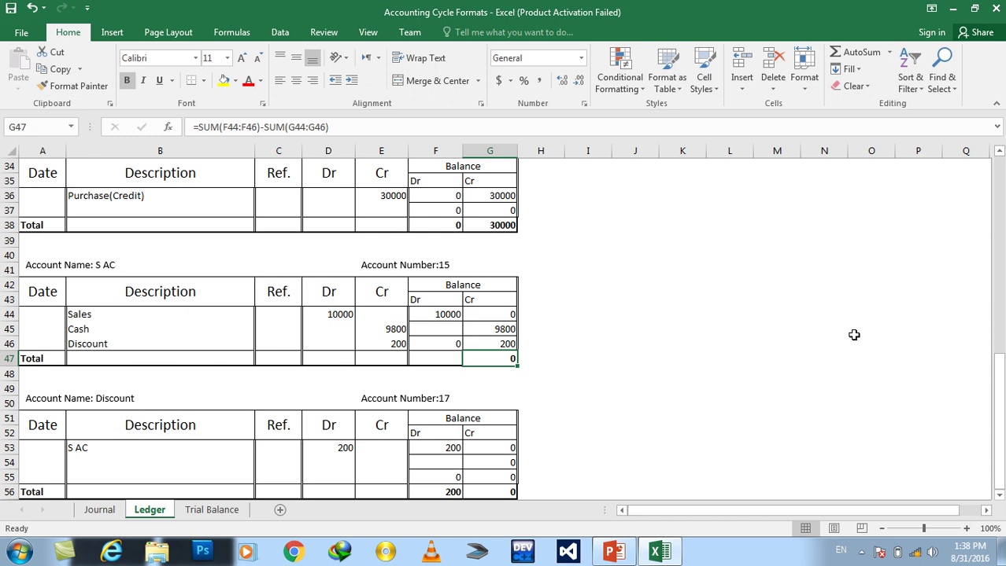
{"action": "left_click", "coordinate": [104, 513]}
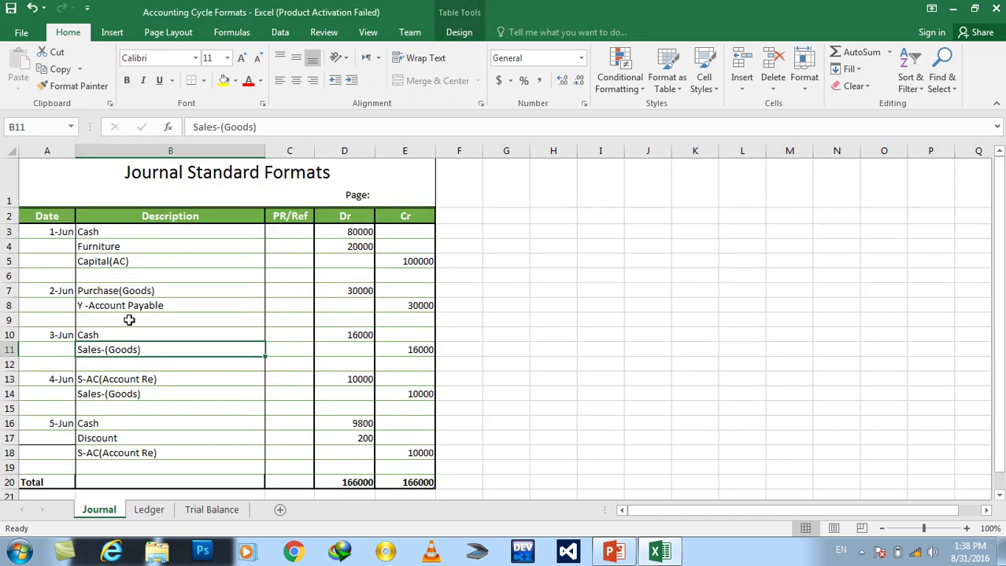
{"action": "left_click", "coordinate": [238, 336]}
{"action": "left_click", "coordinate": [404, 350]}
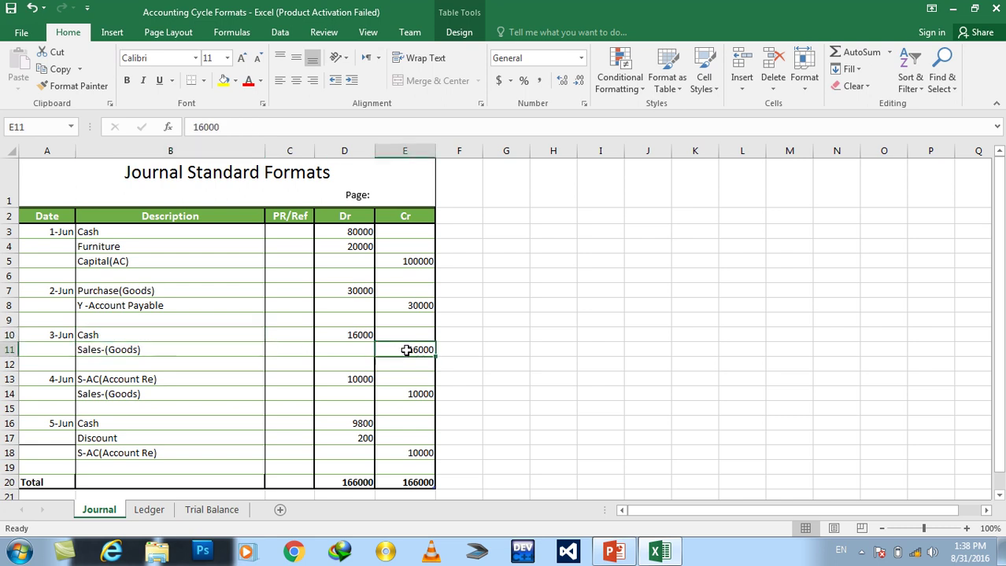
{"action": "left_click", "coordinate": [342, 336]}
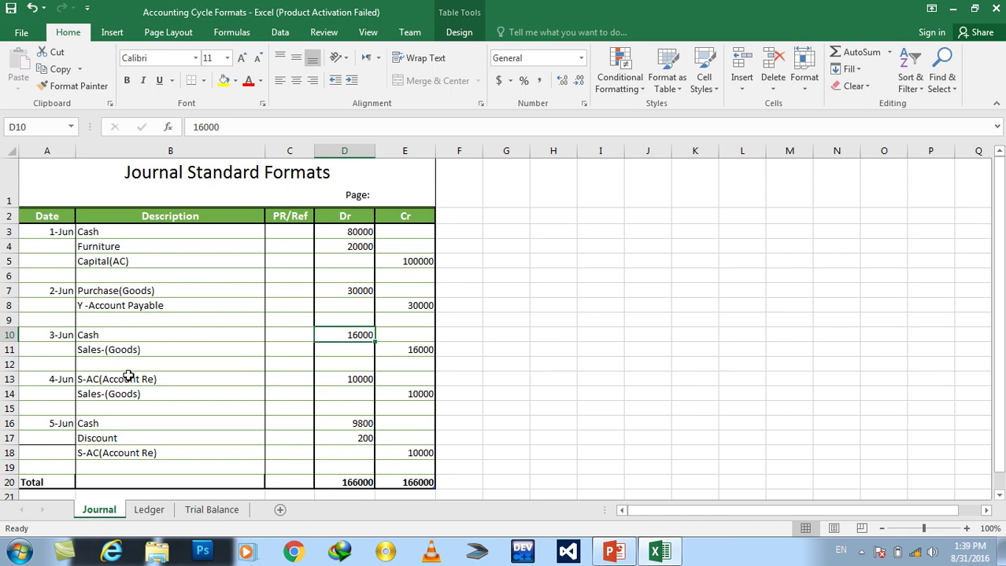
{"action": "left_click", "coordinate": [335, 383]}
{"action": "left_click", "coordinate": [395, 397]}
{"action": "left_click", "coordinate": [149, 510]}
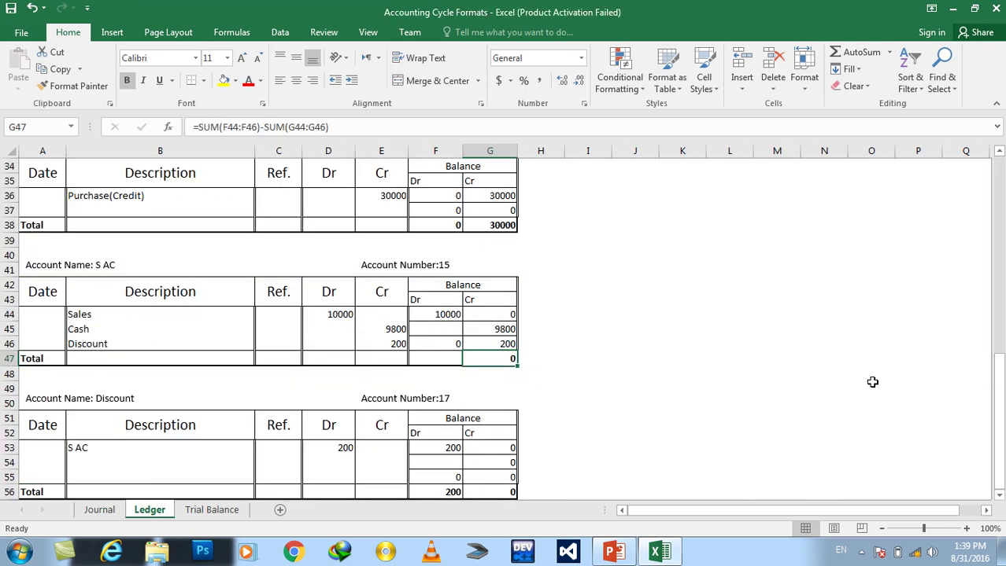
- Copy the Discount ledger table A50:G56 and paste it at row 58
{"action": "mouse_move", "coordinate": [999, 429]}
{"action": "left_mouse_down"}
{"action": "mouse_move", "coordinate": [979, 207]}
{"action": "mouse_move", "coordinate": [1001, 412]}
{"action": "left_mouse_up"}
{"action": "left_click_drag", "start_coordinate": [502, 492], "coordinate": [387, 432]}
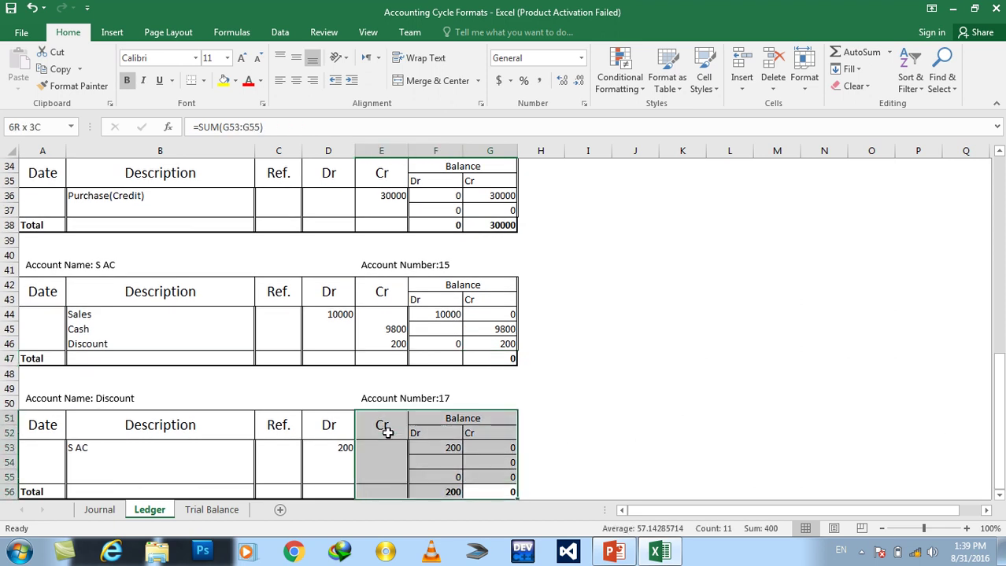
{"action": "left_click_drag", "start_coordinate": [387, 432], "coordinate": [32, 401]}
{"action": "key", "text": "ctrl+c"}
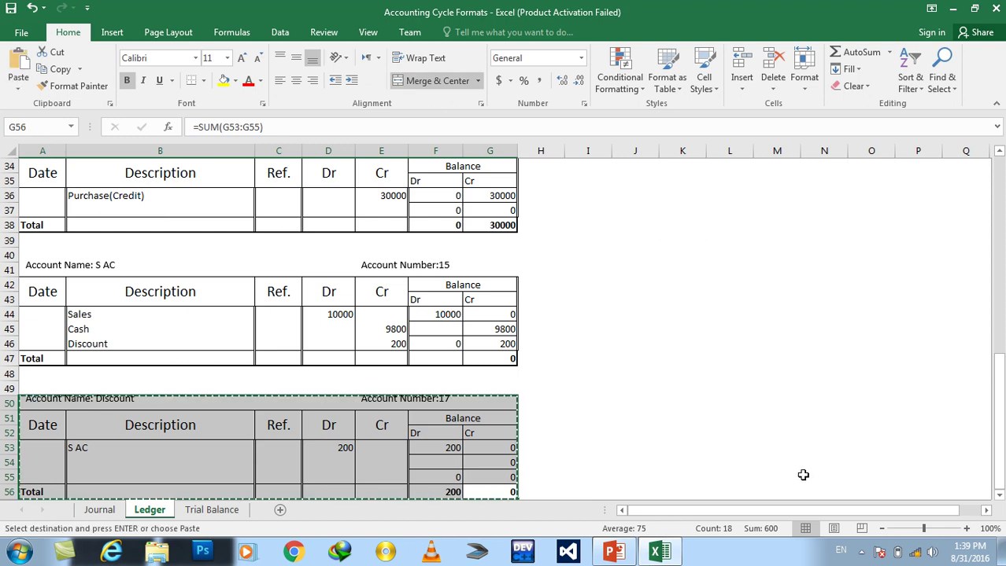
{"action": "scroll", "coordinate": [995, 496], "scroll_direction": "down", "scroll_amount": 3}
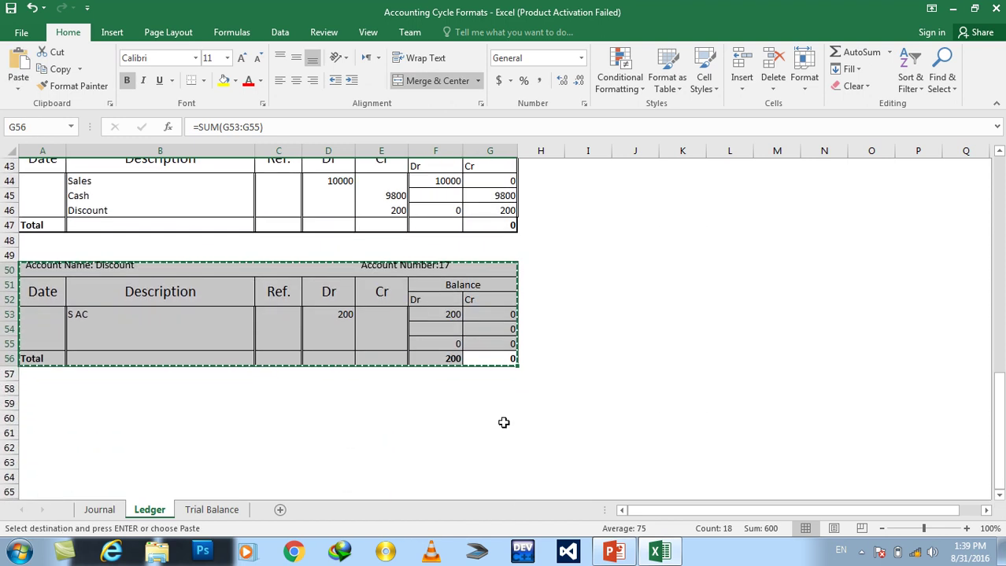
{"action": "left_click", "coordinate": [41, 389]}
{"action": "key", "text": "ctrl+v"}
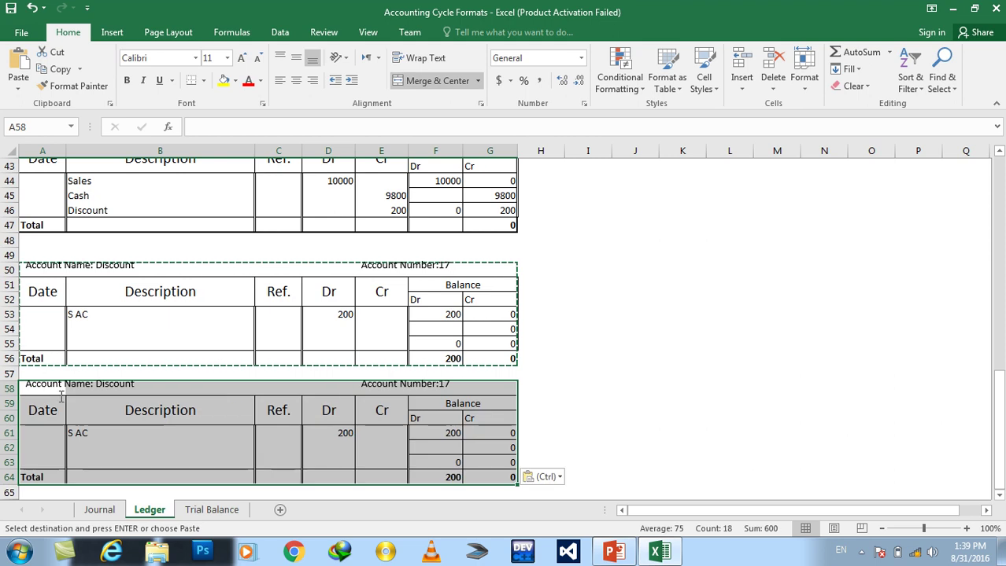
- Relabel the copied table as Account Name: Sale AC, Account Number: 19
{"action": "left_click", "coordinate": [109, 383]}
{"action": "double_click", "coordinate": [97, 384]}
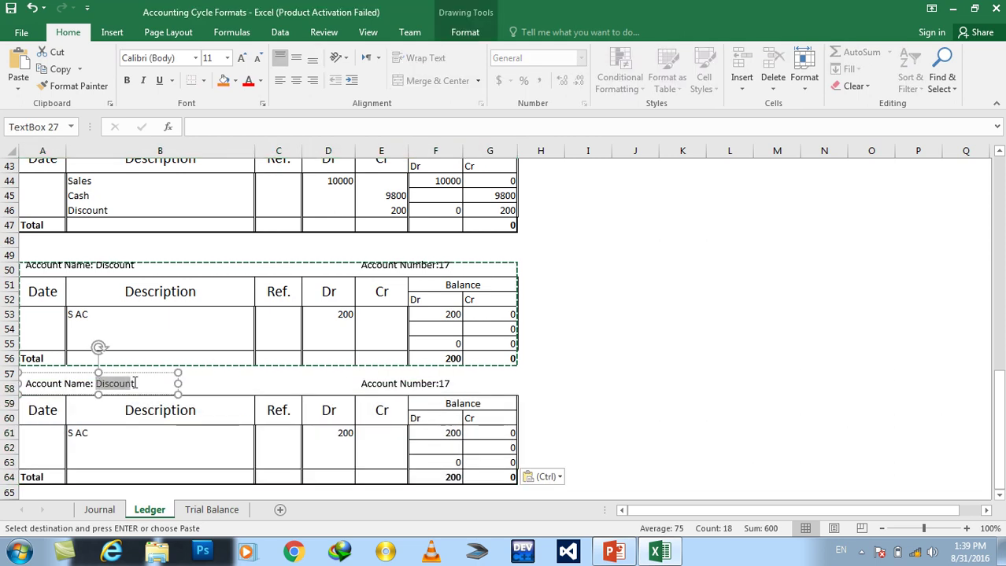
{"action": "type", "text": "Sale AC"}
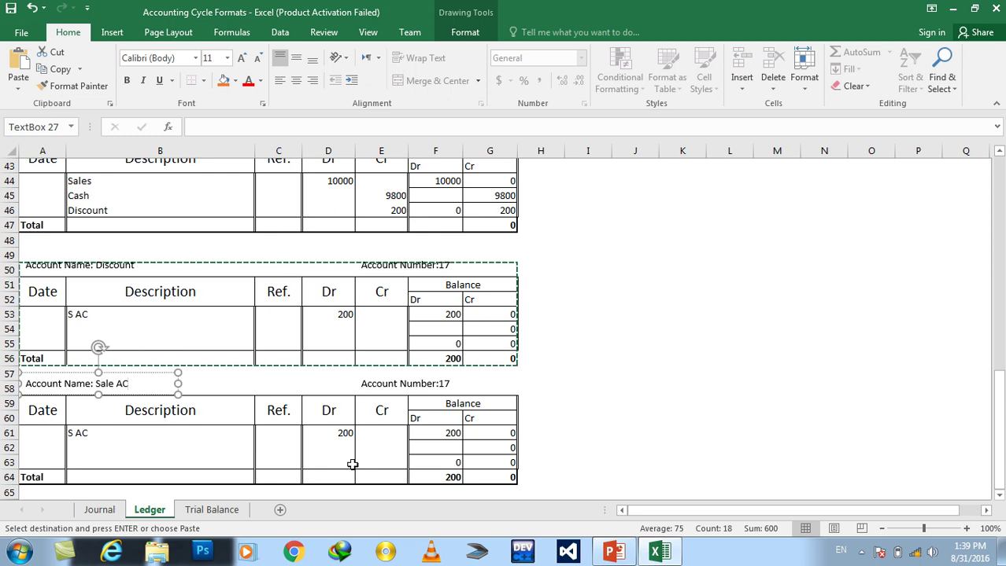
{"action": "double_click", "coordinate": [443, 384]}
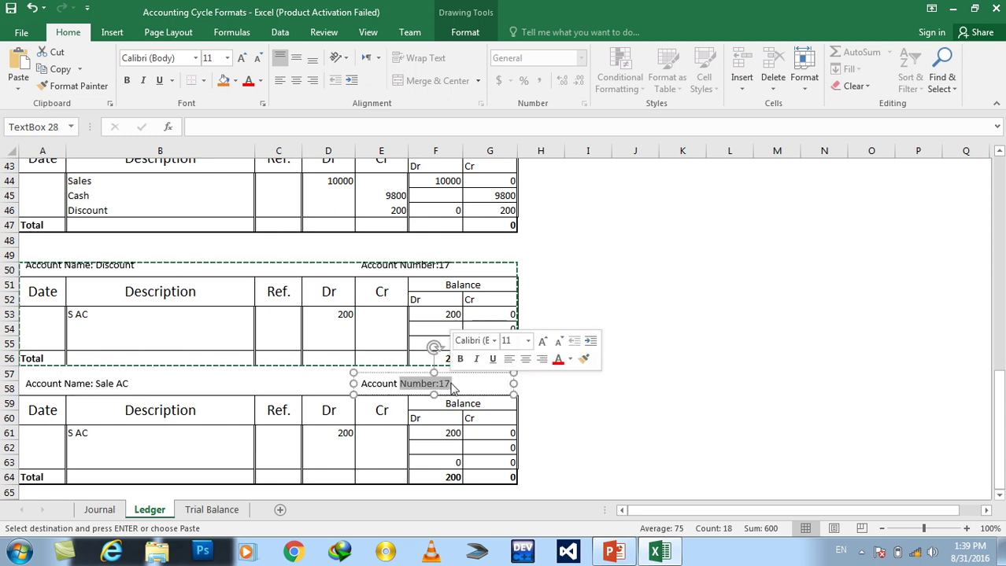
{"action": "left_click", "coordinate": [450, 385]}
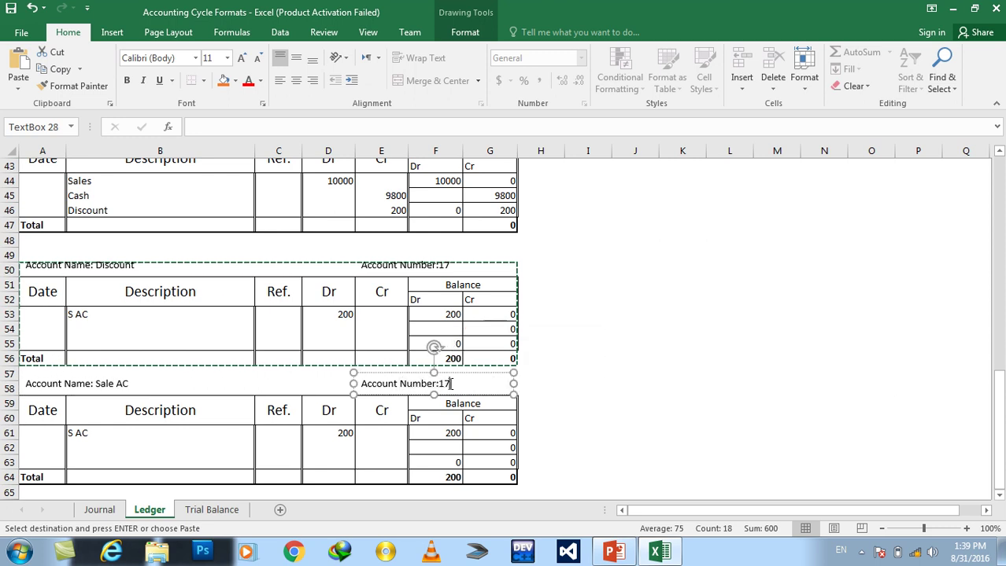
{"action": "left_click", "coordinate": [550, 376]}
- Clear the copied S AC description and 200 debit from the new table
{"action": "left_click", "coordinate": [136, 441]}
{"action": "key", "text": "Delete"}
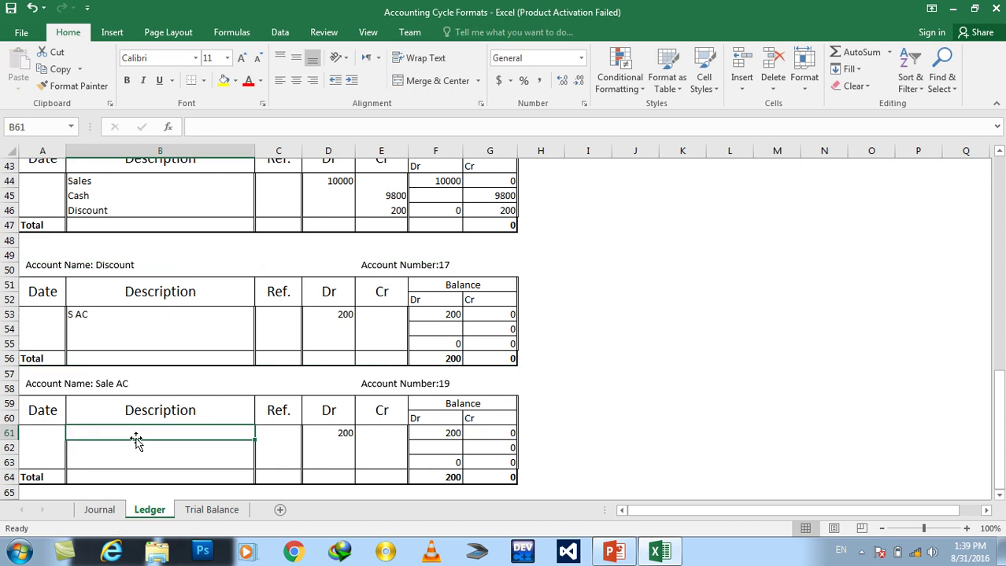
{"action": "key", "text": "Right"}
{"action": "key", "text": "Right"}
{"action": "key", "text": "Delete"}
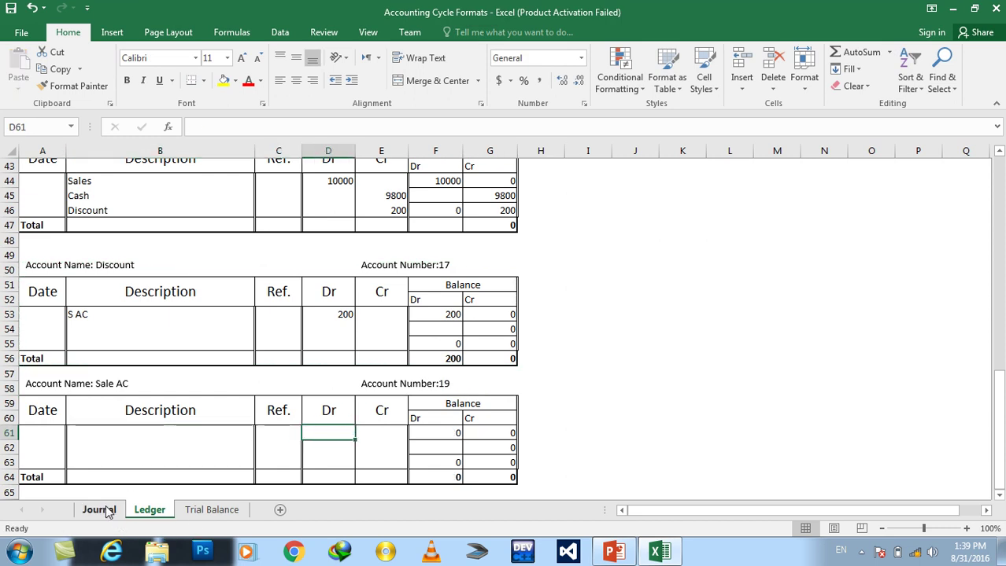
- Record a 16000 credit from Cash in the Sale AC ledger, per the 3 Jun journal entry
{"action": "left_click", "coordinate": [100, 510]}
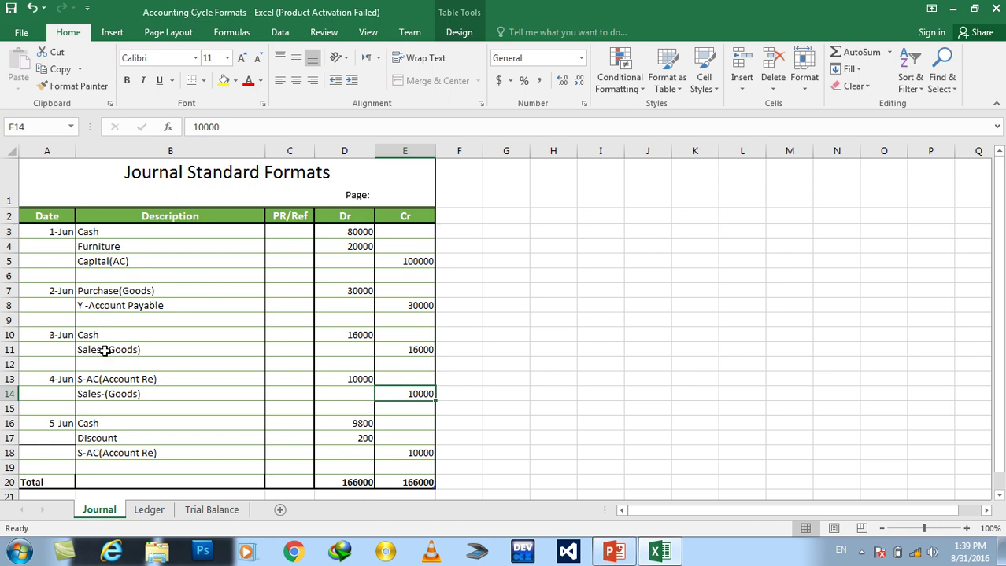
{"action": "left_click", "coordinate": [109, 349]}
{"action": "left_click", "coordinate": [421, 362]}
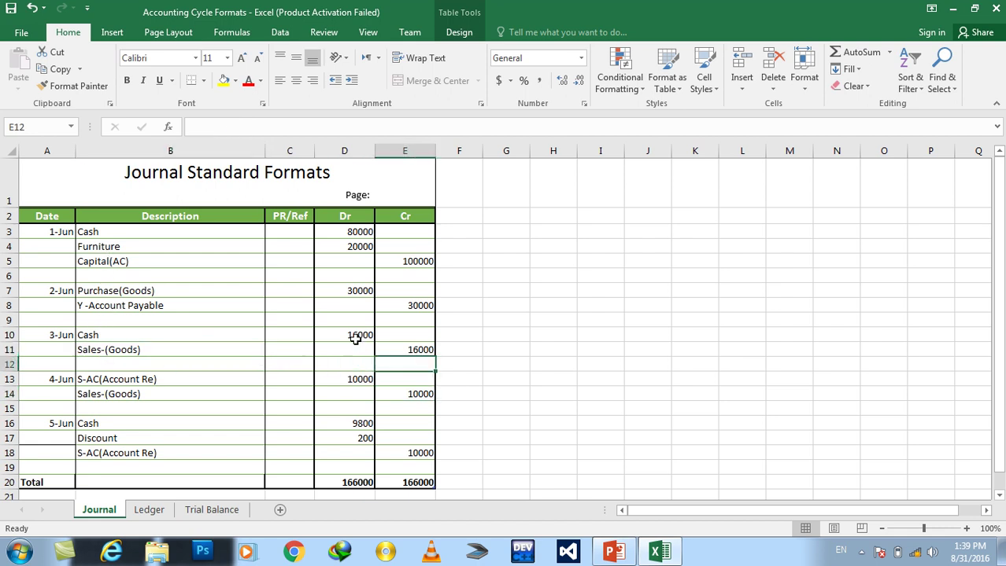
{"action": "left_click", "coordinate": [355, 335]}
{"action": "left_click", "coordinate": [403, 351]}
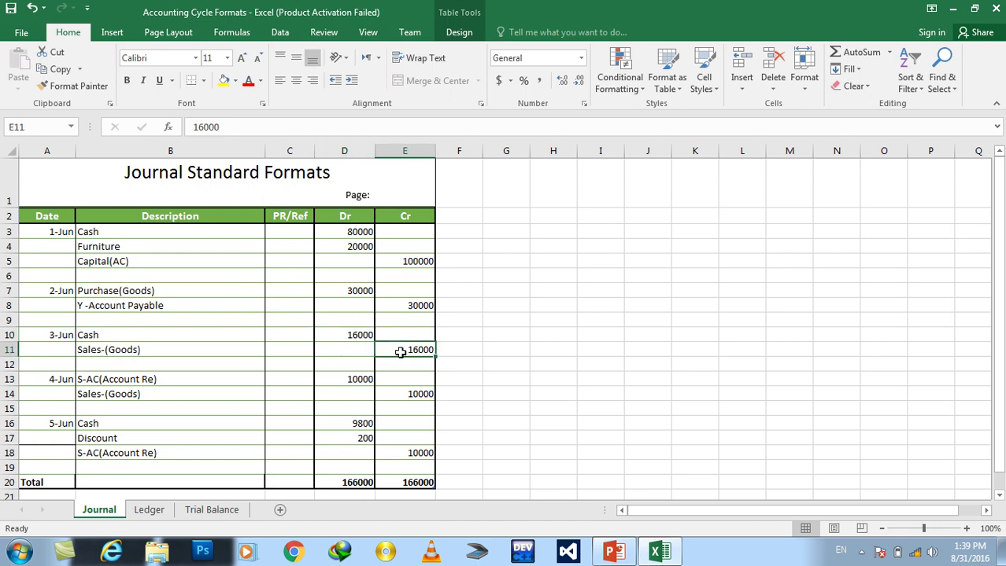
{"action": "left_click", "coordinate": [150, 511]}
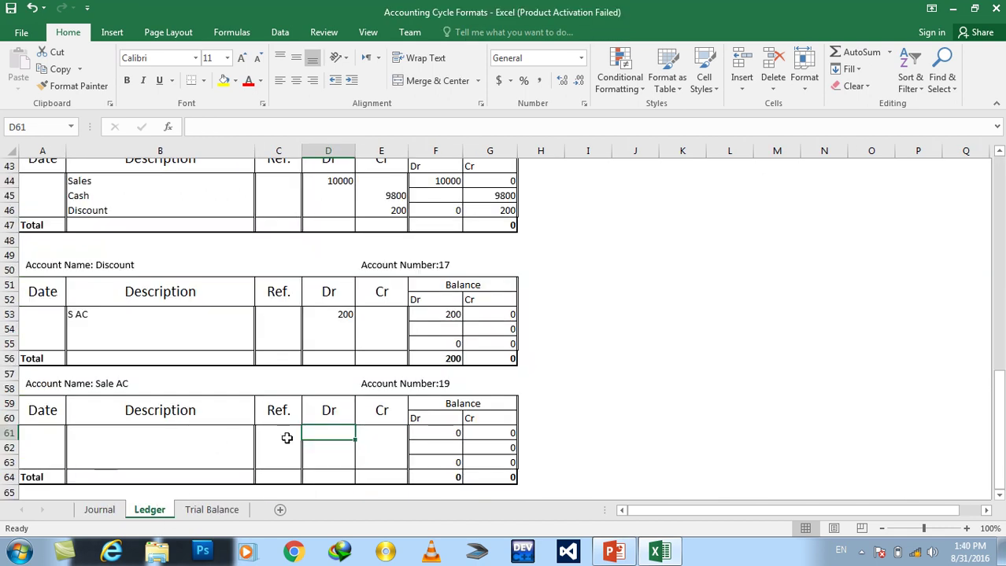
{"action": "left_click", "coordinate": [388, 434]}
{"action": "type", "text": "16000"}
{"action": "key", "text": "Left"}
{"action": "key", "text": "Left"}
{"action": "key", "text": "Left"}
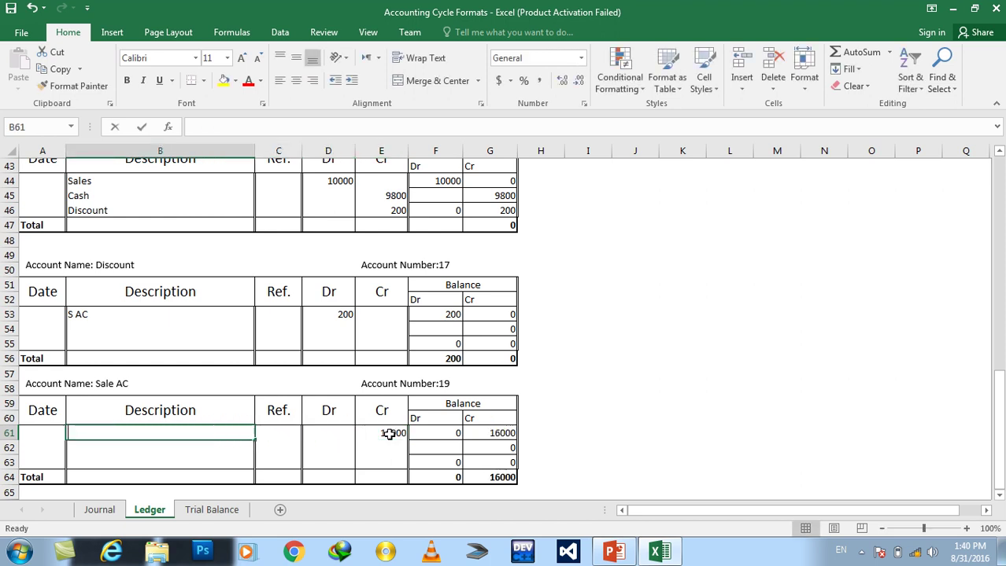
{"action": "type", "text": "Casg"}
{"action": "key", "text": "BackSpace"}
{"action": "type", "text": "h"}
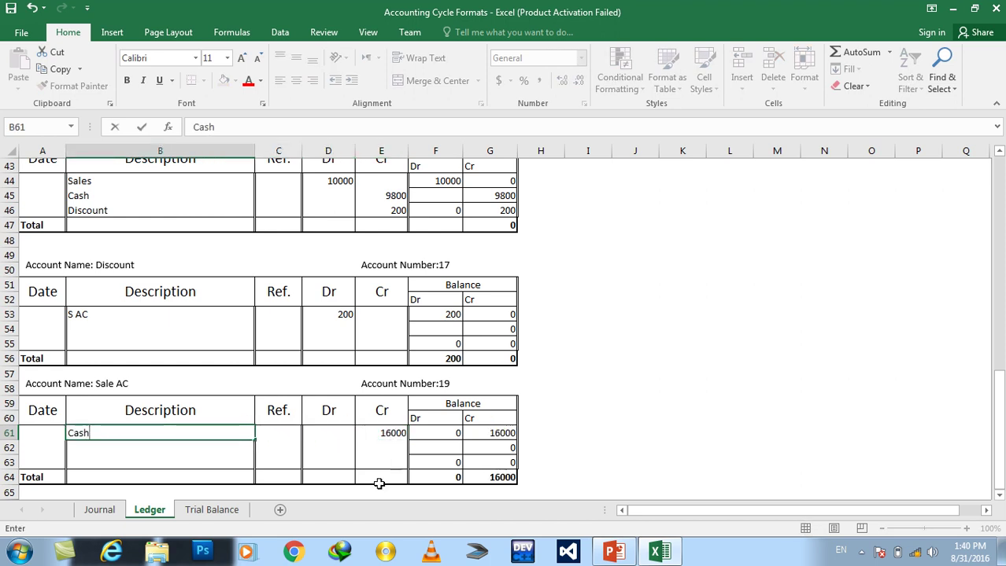
{"action": "left_click", "coordinate": [100, 512]}
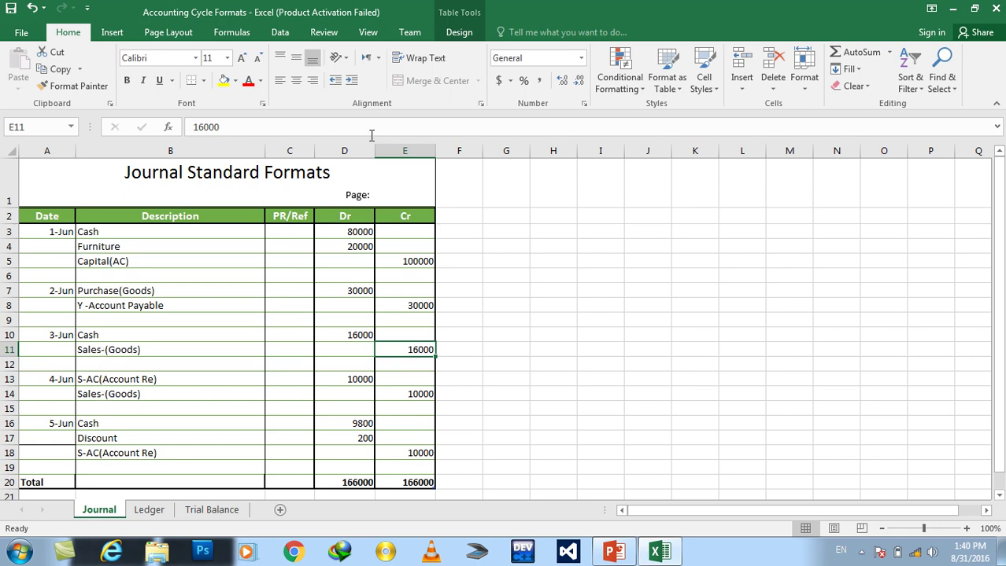
- Record a 10000 credit from S AC in the Sale AC ledger, bringing credits to 26000
{"action": "left_click", "coordinate": [150, 512]}
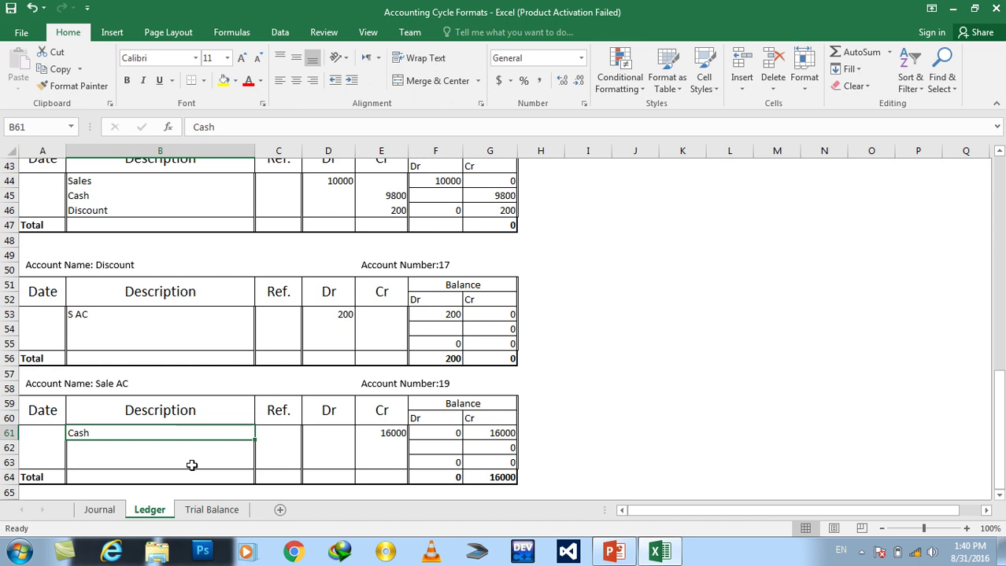
{"action": "left_click", "coordinate": [376, 446]}
{"action": "type", "text": "10000"}
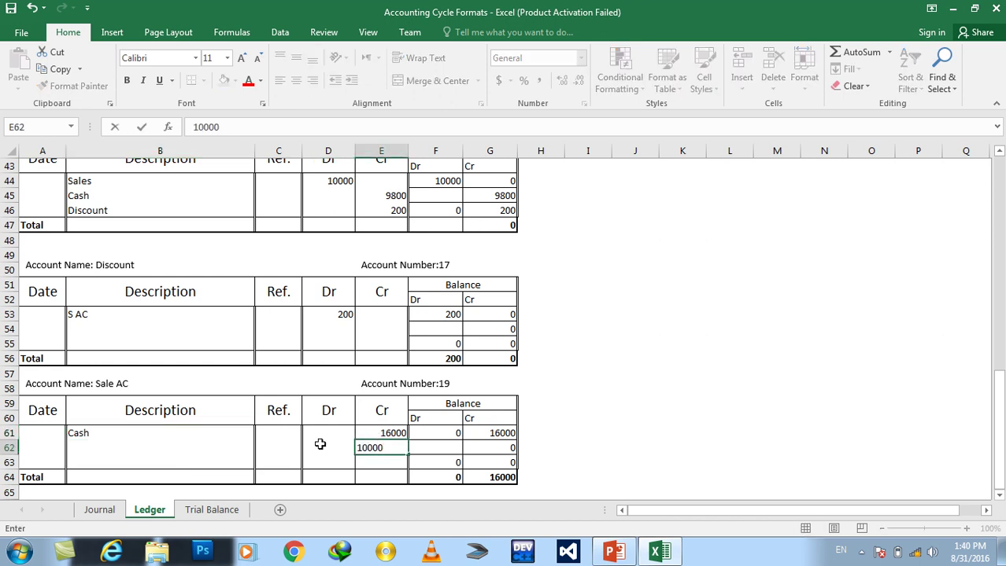
{"action": "left_click", "coordinate": [211, 446]}
{"action": "type", "text": "S"}
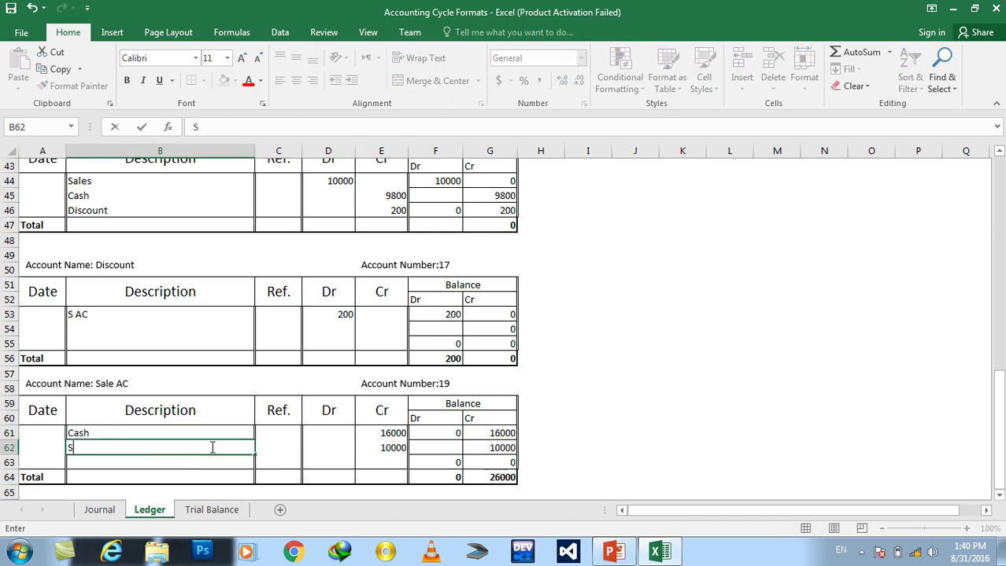
{"action": "type", "text": " AC"}
{"action": "key", "text": "Return"}
{"action": "left_click", "coordinate": [99, 510]}
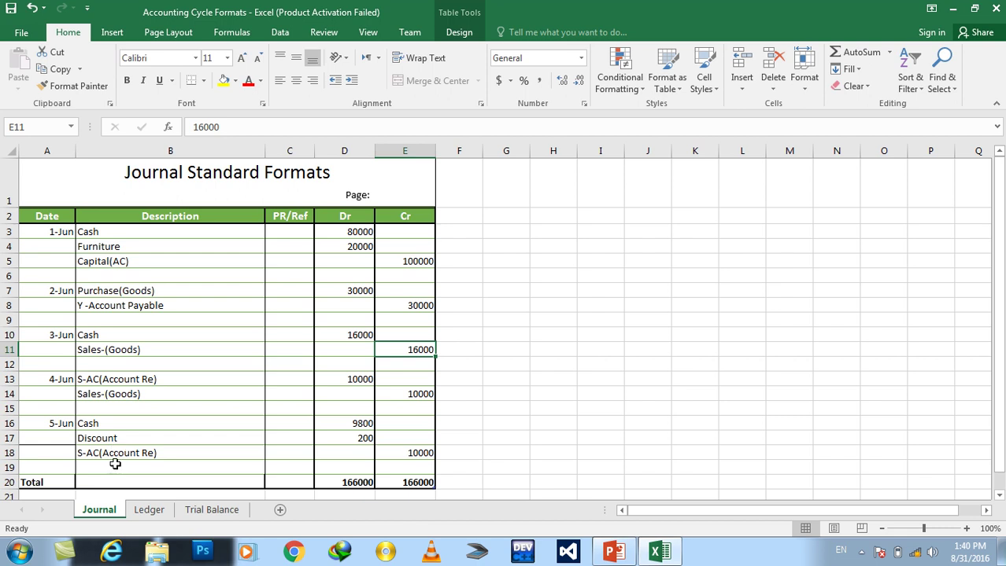
{"action": "left_click", "coordinate": [149, 510]}
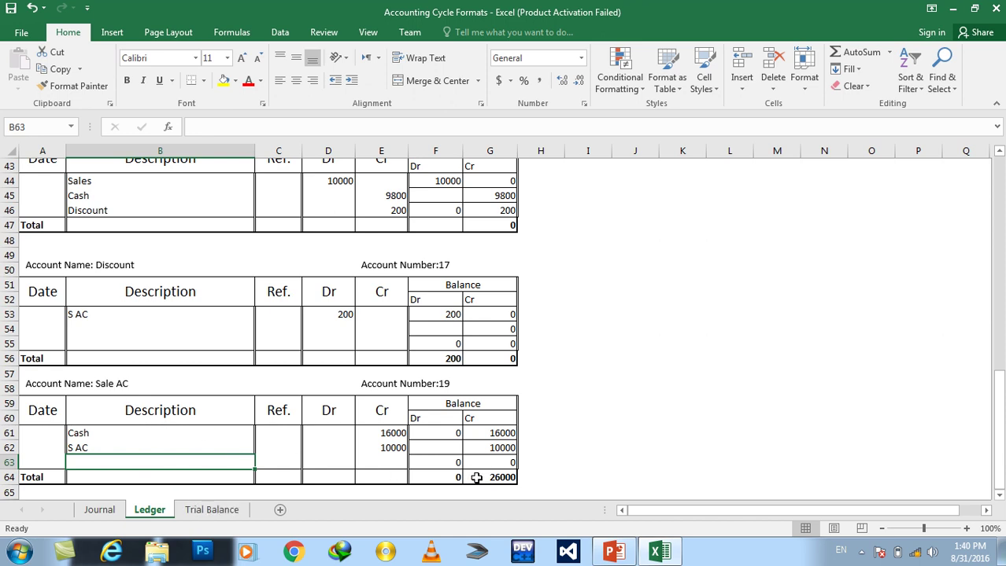
{"action": "left_click", "coordinate": [224, 511]}
- Add Sales AC with account 19 and a 26000 credit in row 12, balancing both totals at 156000
{"action": "left_click", "coordinate": [62, 316]}
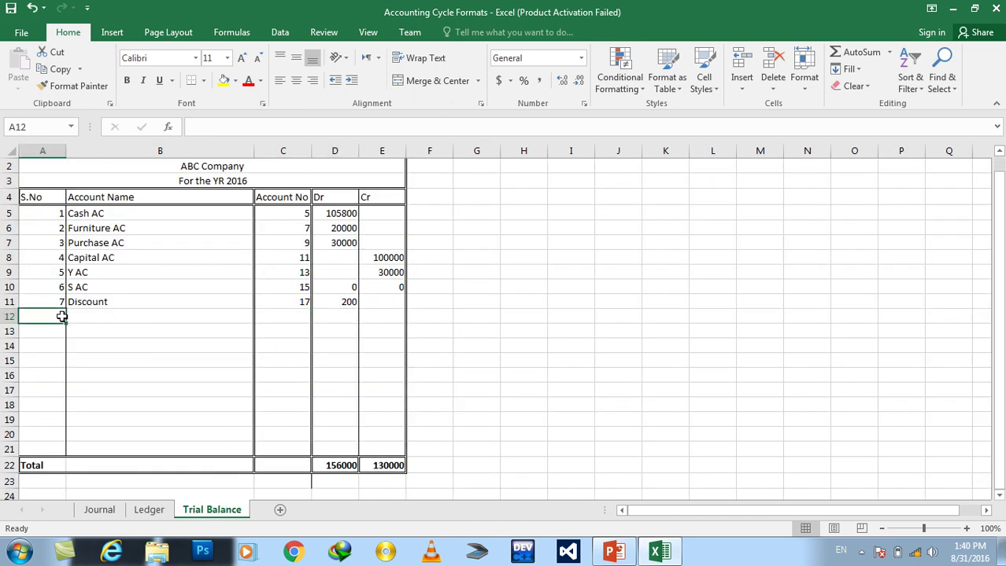
{"action": "type", "text": "8"}
{"action": "key", "text": "Tab"}
{"action": "key", "text": "Tab"}
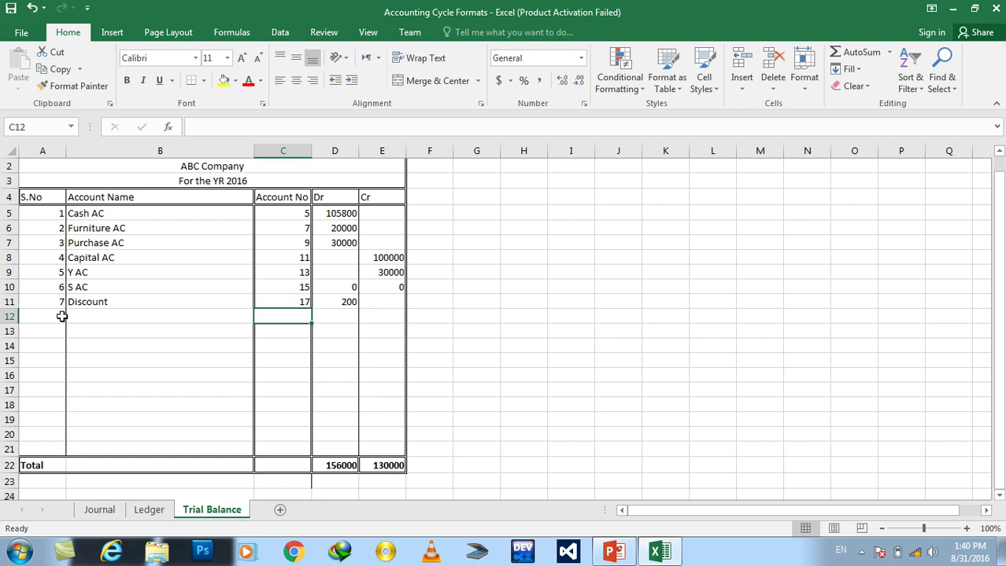
{"action": "key", "text": "shift+Tab"}
{"action": "type", "text": "Sales AC"}
{"action": "key", "text": "Tab"}
{"action": "key", "text": "Tab"}
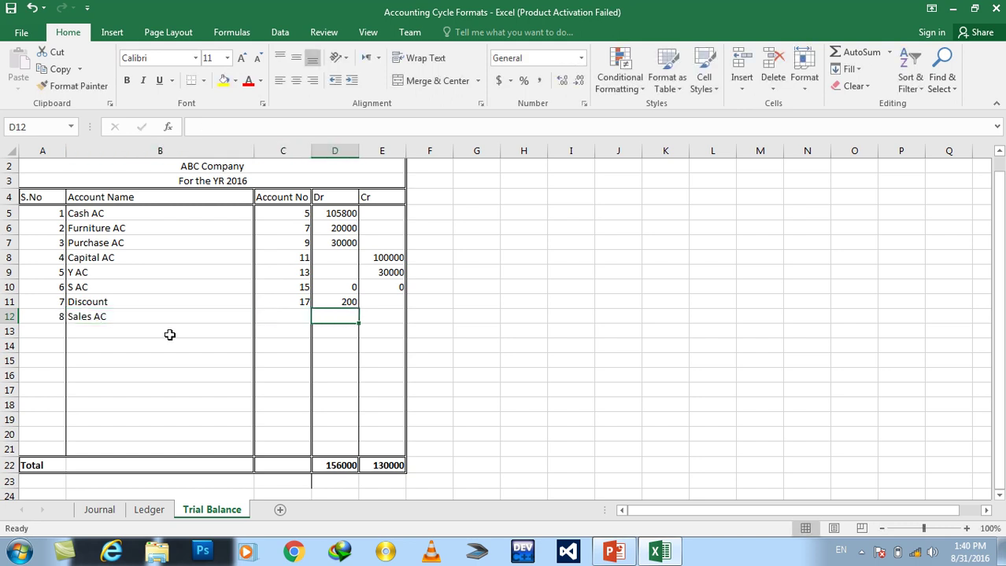
{"action": "key", "text": "shift+Tab"}
{"action": "type", "text": "19"}
{"action": "key", "text": "Tab"}
{"action": "key", "text": "Tab"}
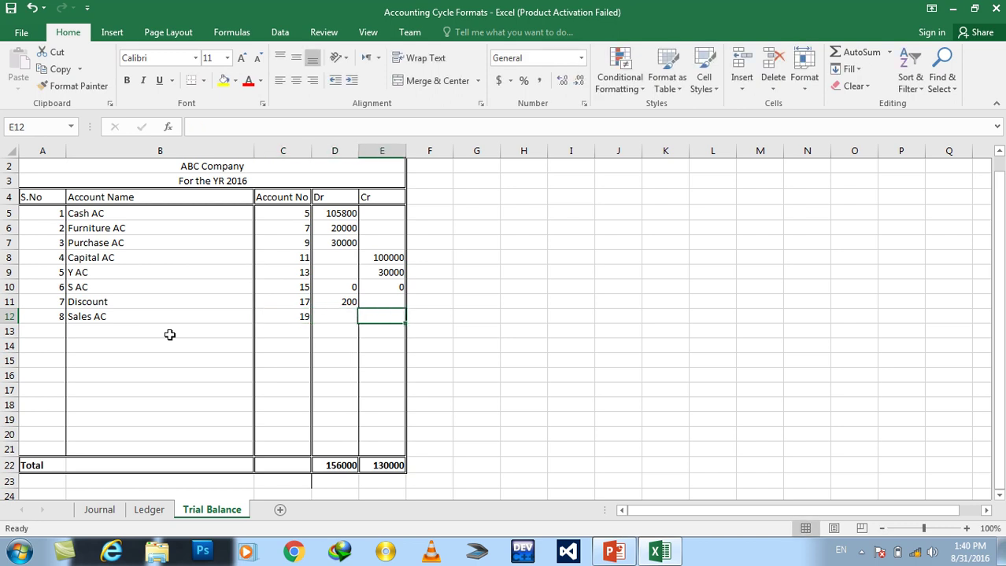
{"action": "type", "text": "26000"}
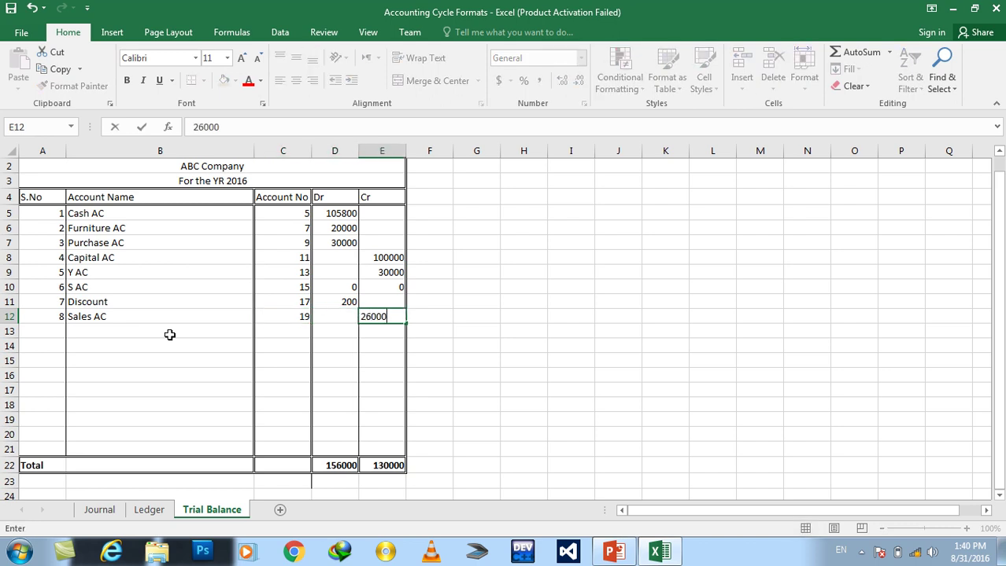
{"action": "key", "text": "Return"}
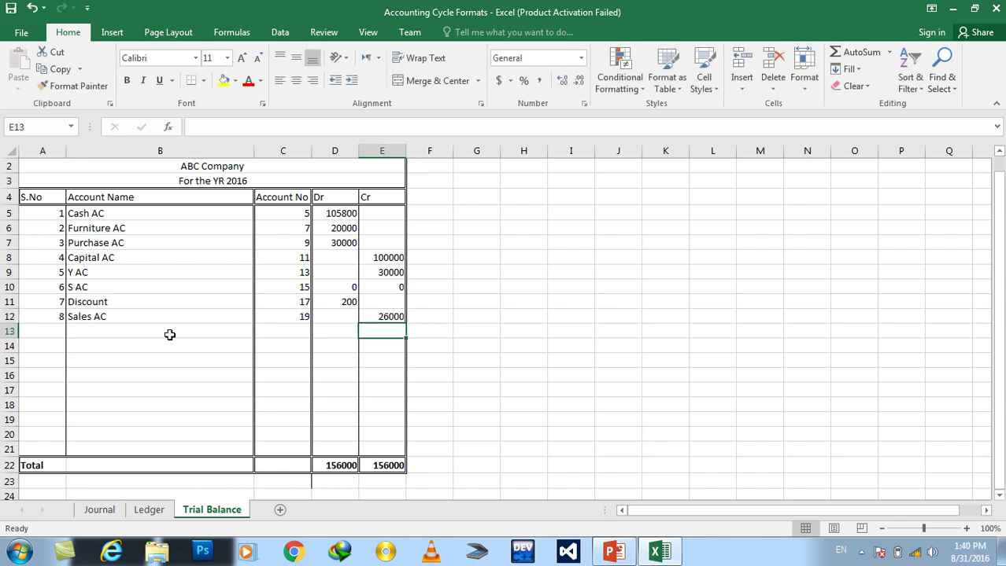